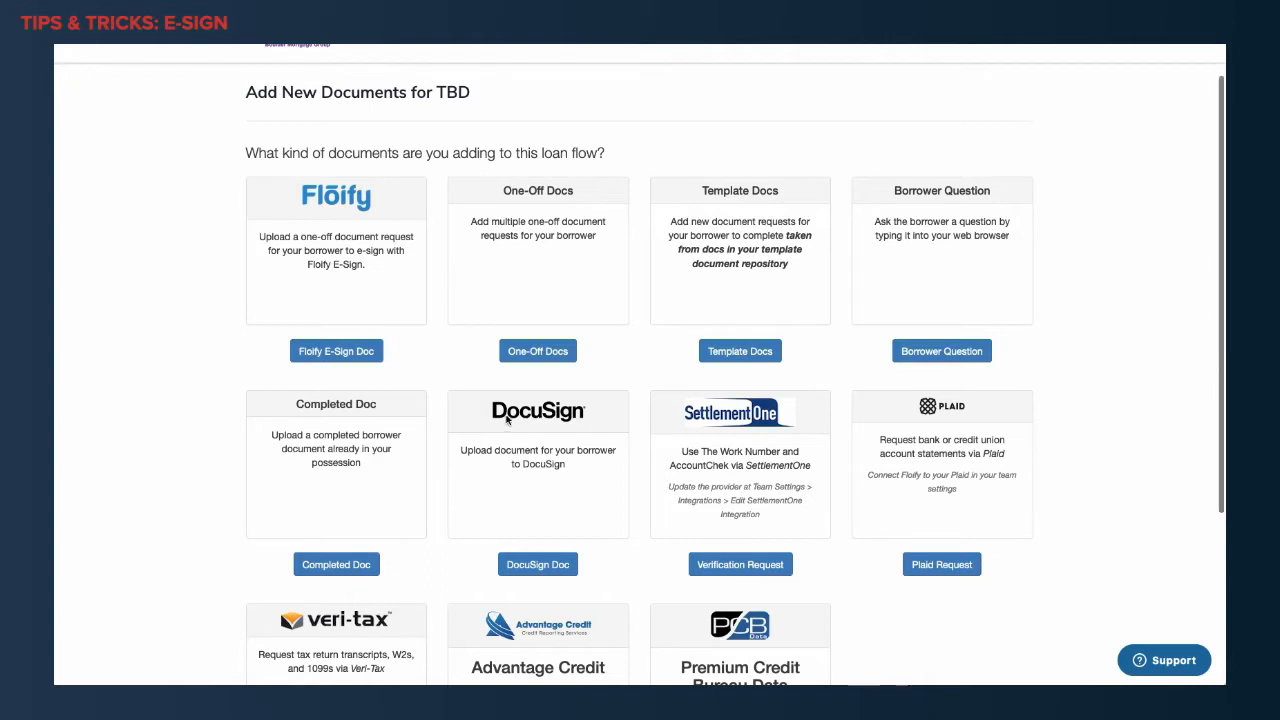
Start a Floify E-Sign document request and name it "Borrower's Authorization".
click(333, 354)
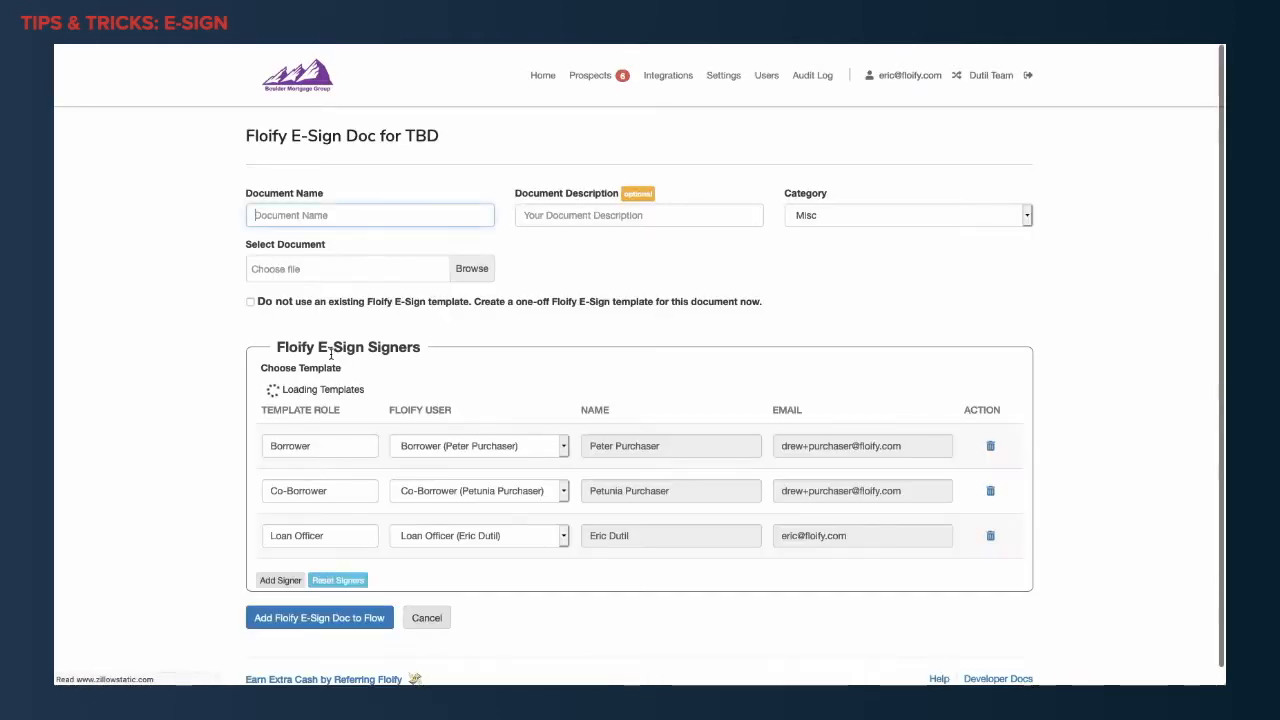
click(371, 211)
text(Borro)
click(372, 236)
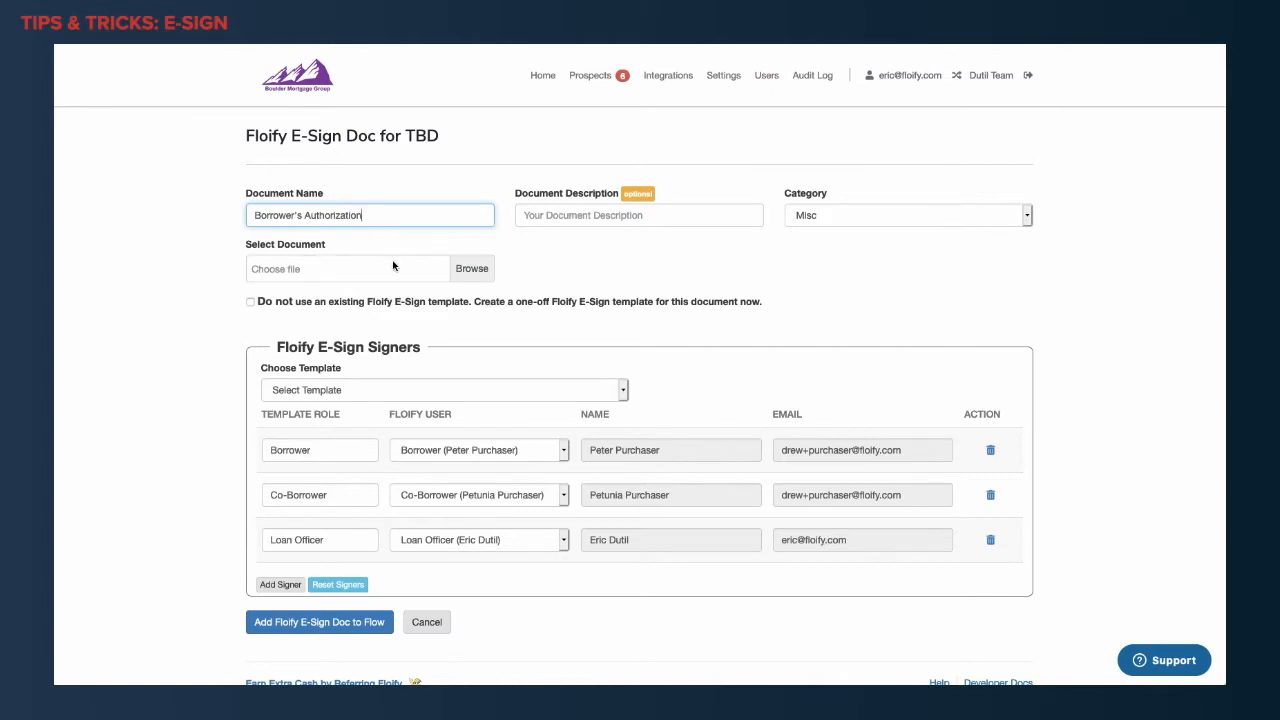
Attach Borrower Auth.pdf from the Sample Docs folder to the document request.
click(469, 275)
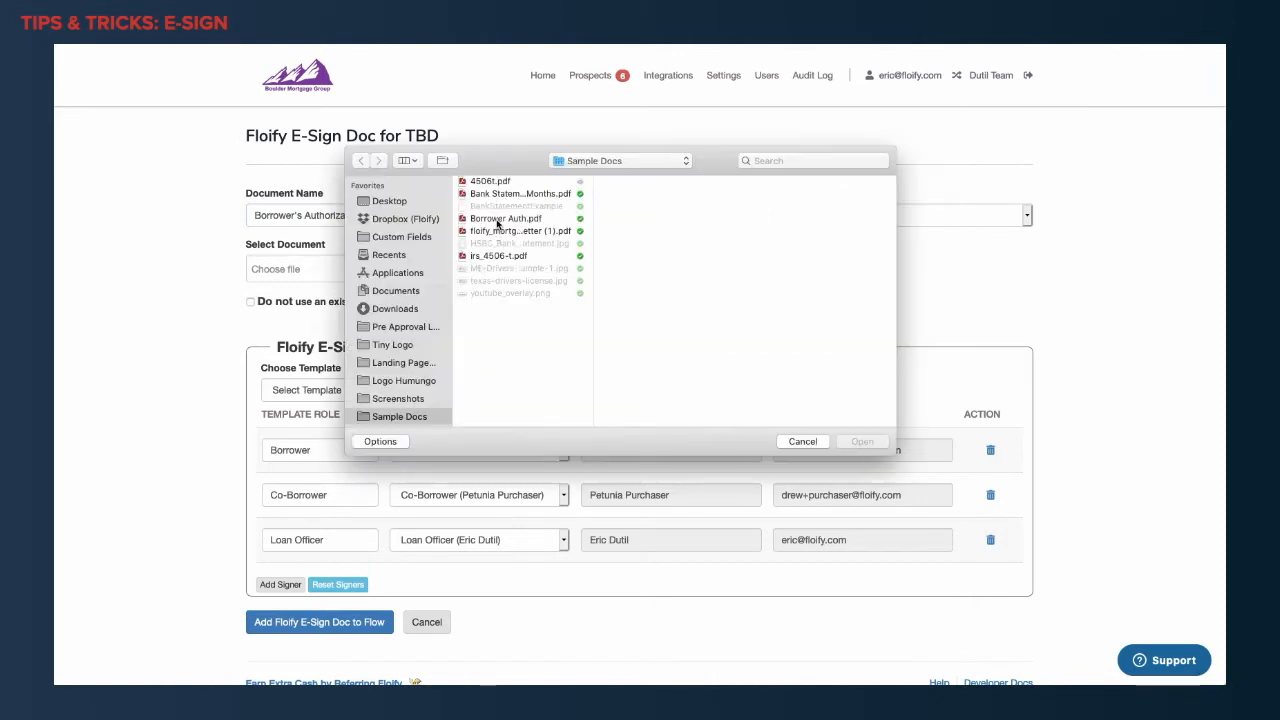
click(497, 220)
double_click(497, 220)
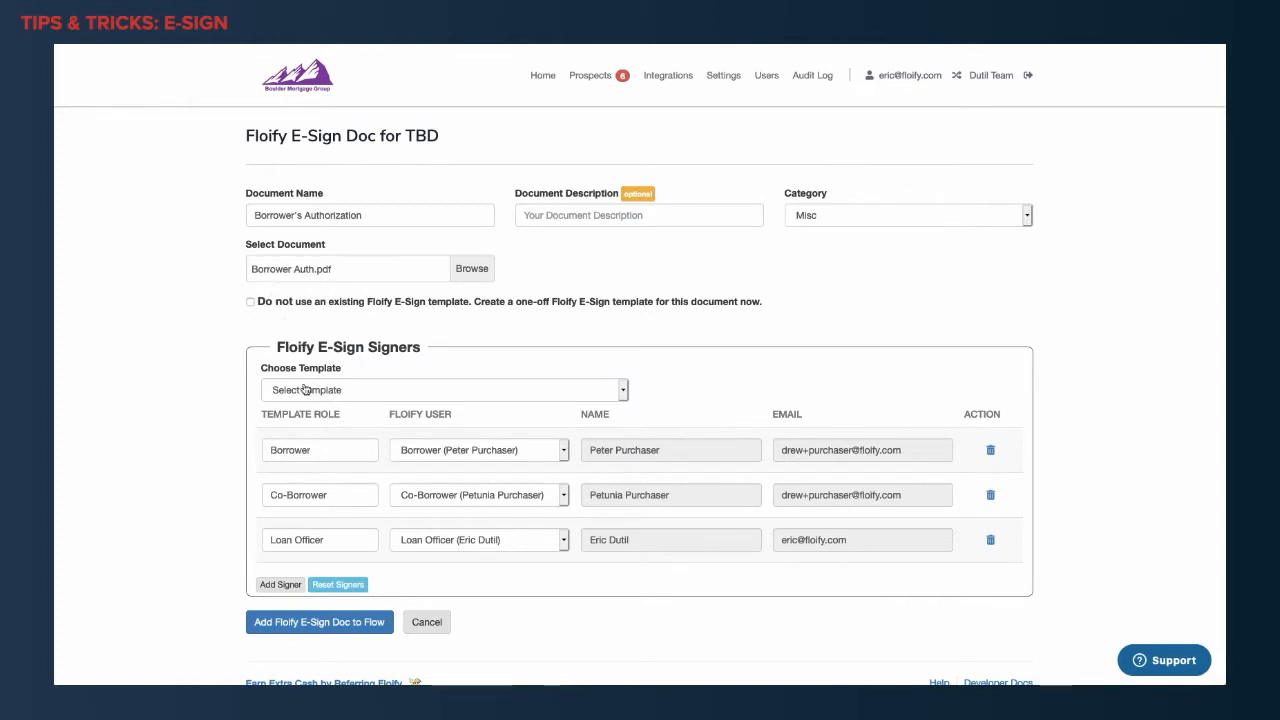
Choose a one-off E-Sign template, remove the Loan Officer signer, and add the document to the flow.
click(251, 302)
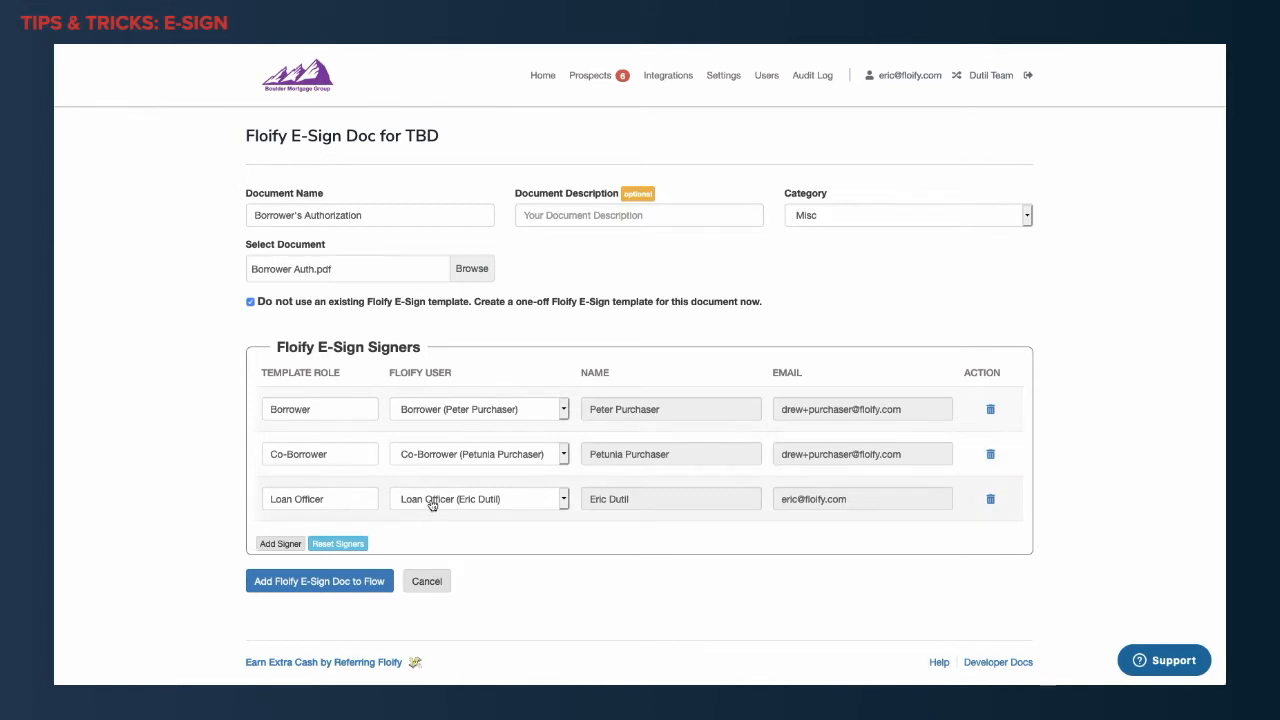
click(991, 501)
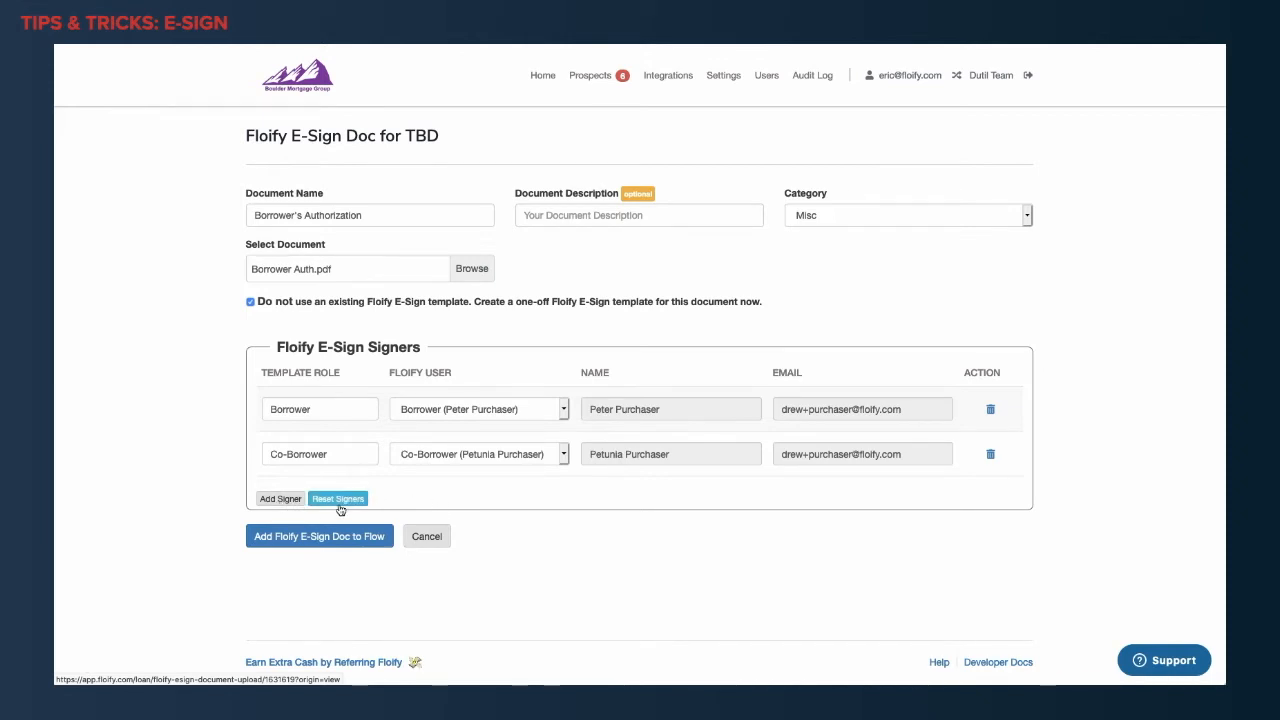
click(304, 542)
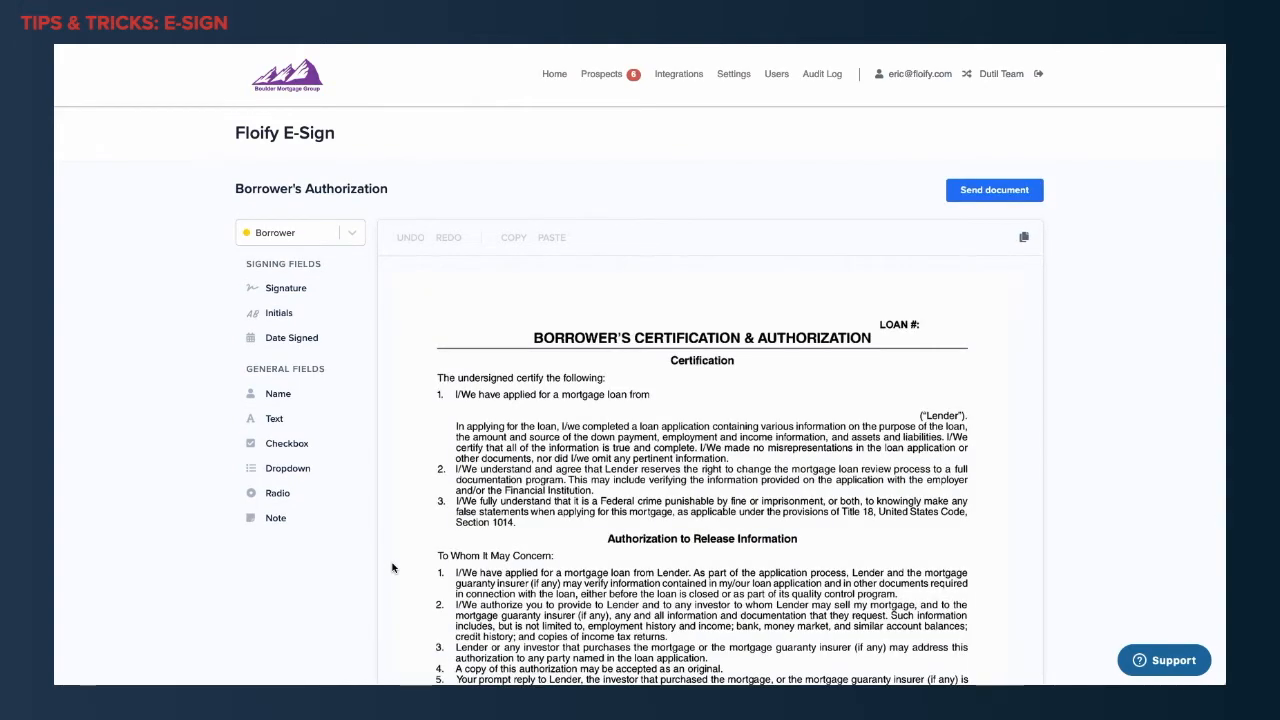
Place required Signature and Date Signed fields for the Borrower on the document's BORROWER ONE line.
scroll(646, 508, down, 3)
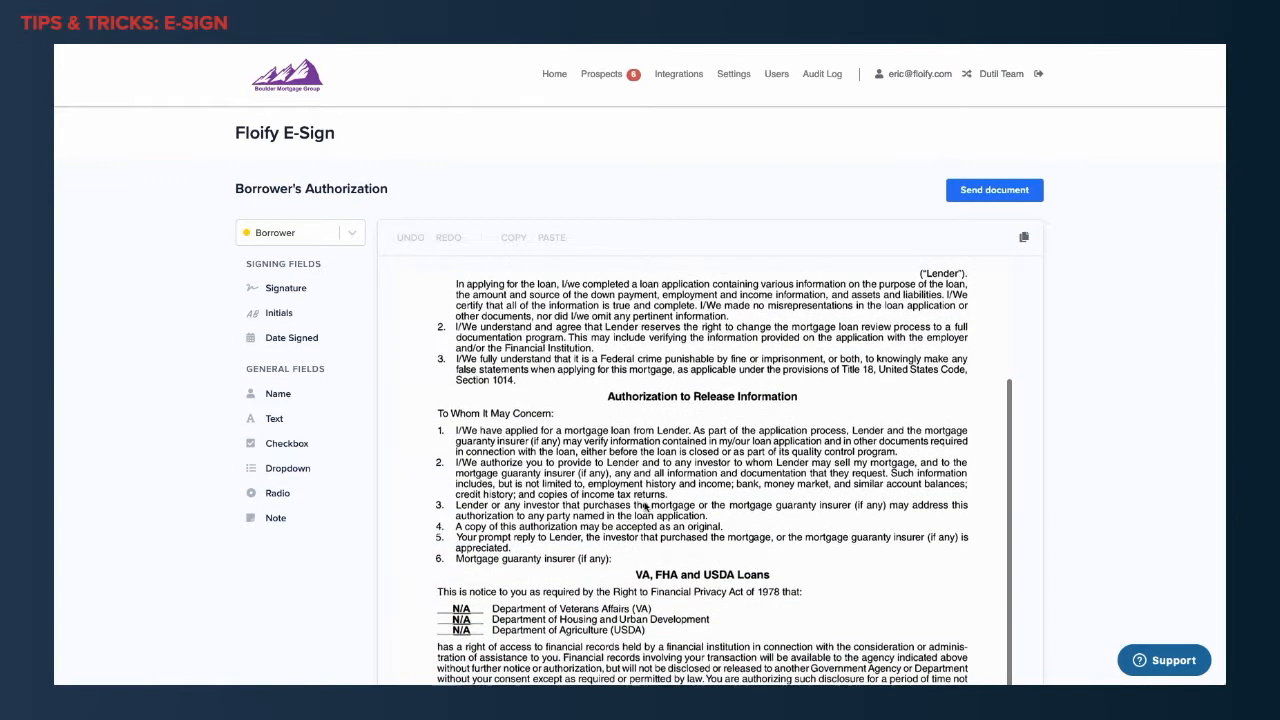
scroll(646, 508, up, 3)
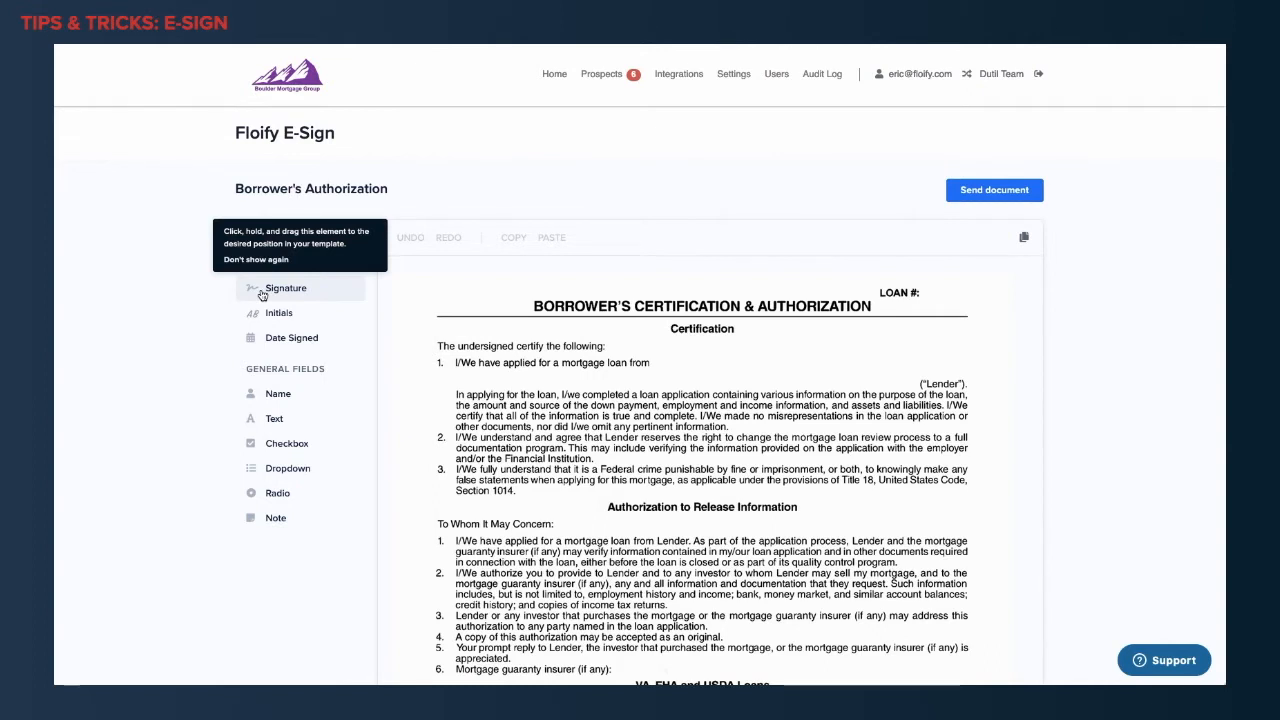
click(272, 287)
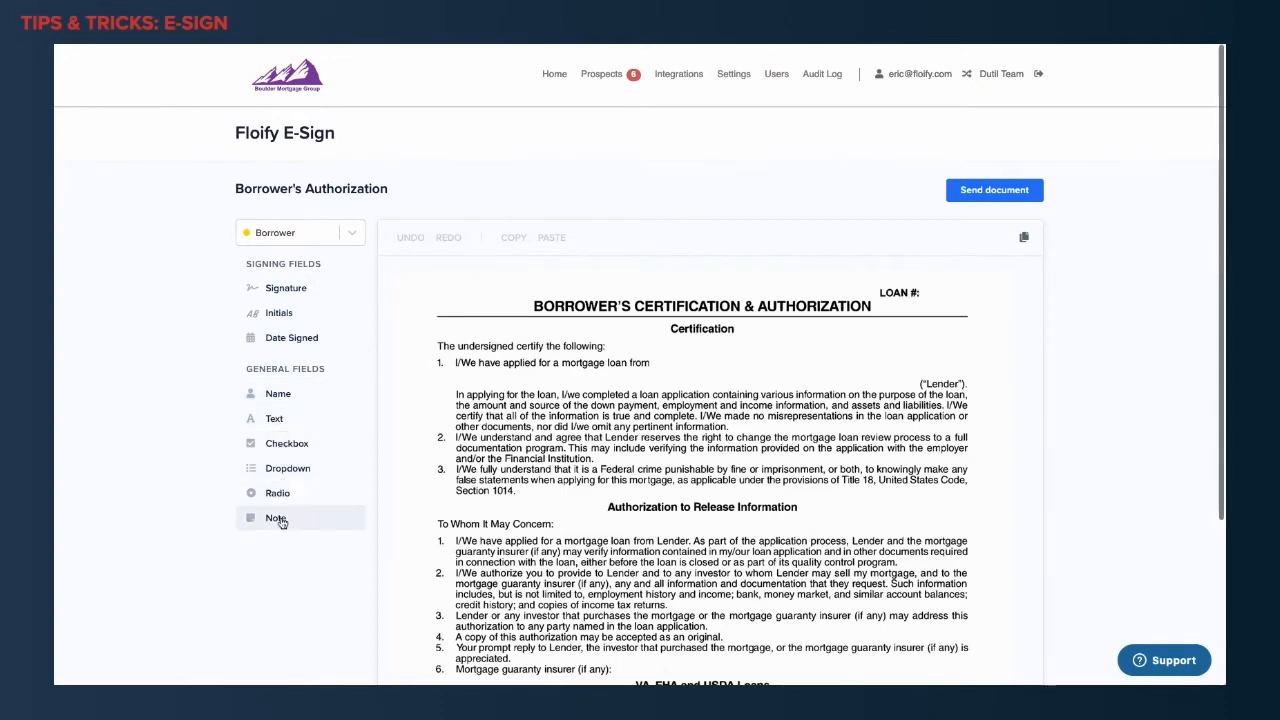
scroll(553, 447, down, 2)
scroll(553, 447, down, 5)
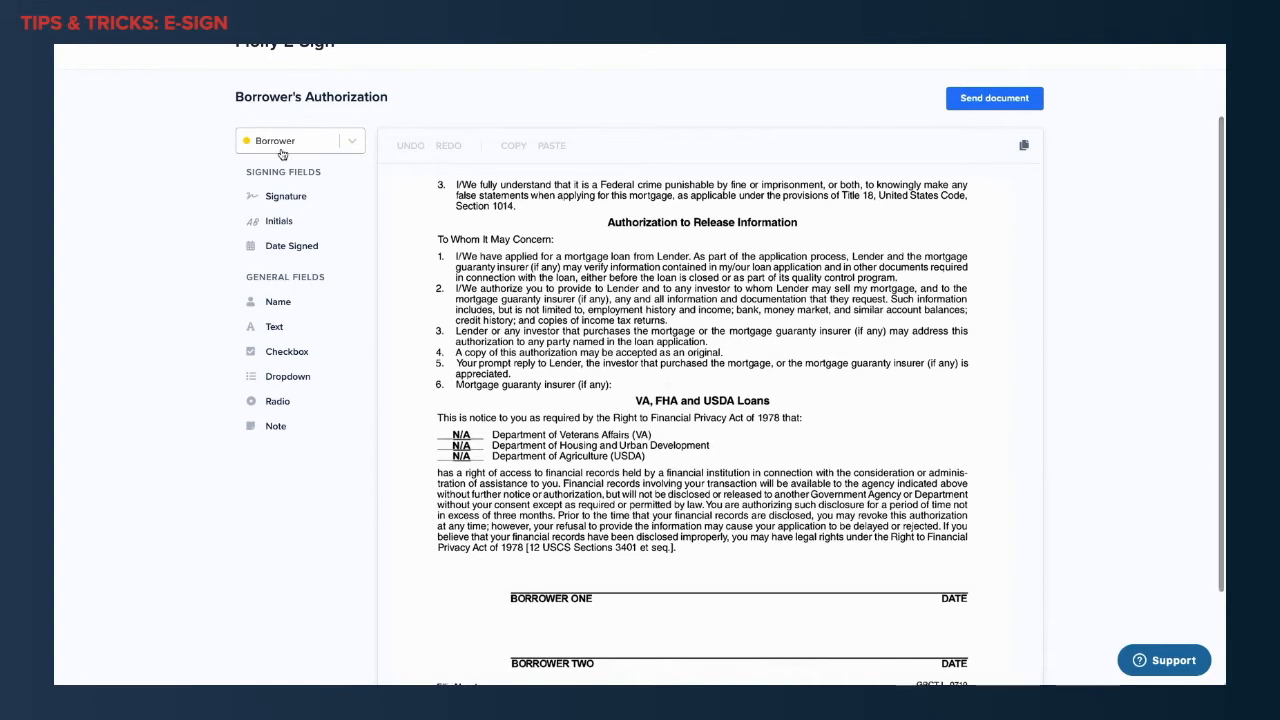
mouse_move(281, 200)
mouse_down()
mouse_move(310, 222)
mouse_move(533, 590)
mouse_move(530, 580)
mouse_up()
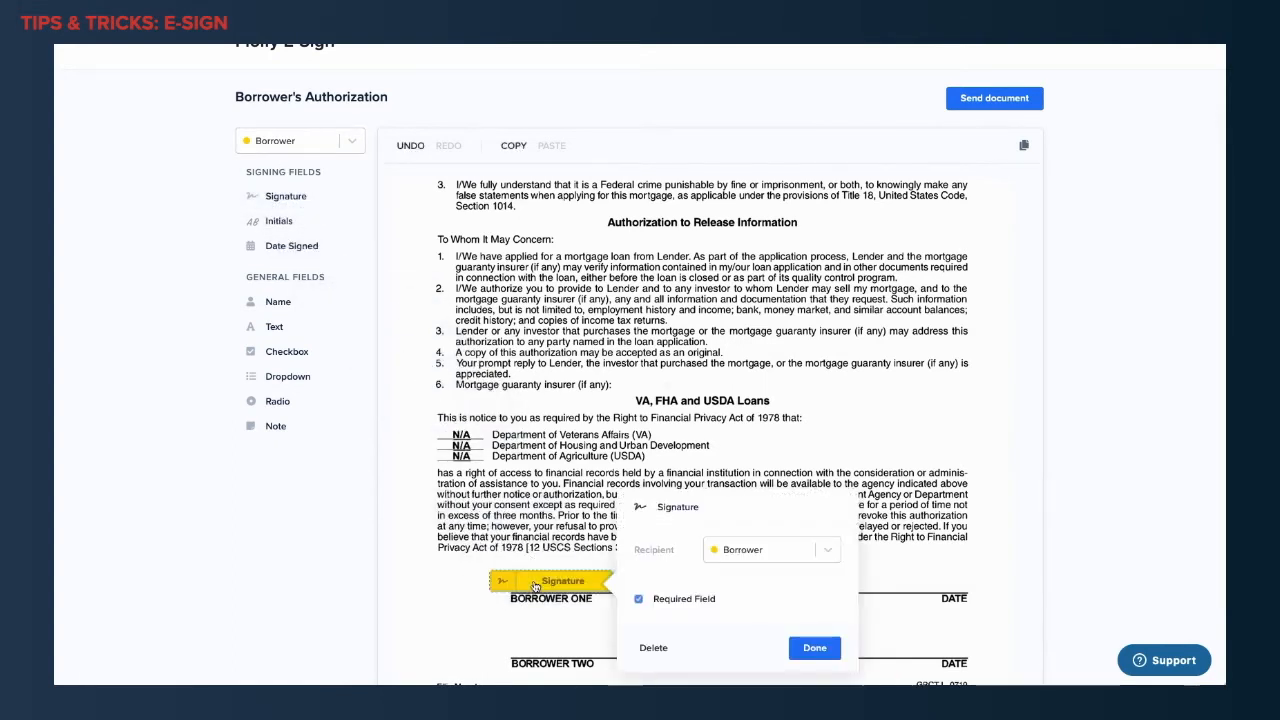
scroll(734, 554, down, 1)
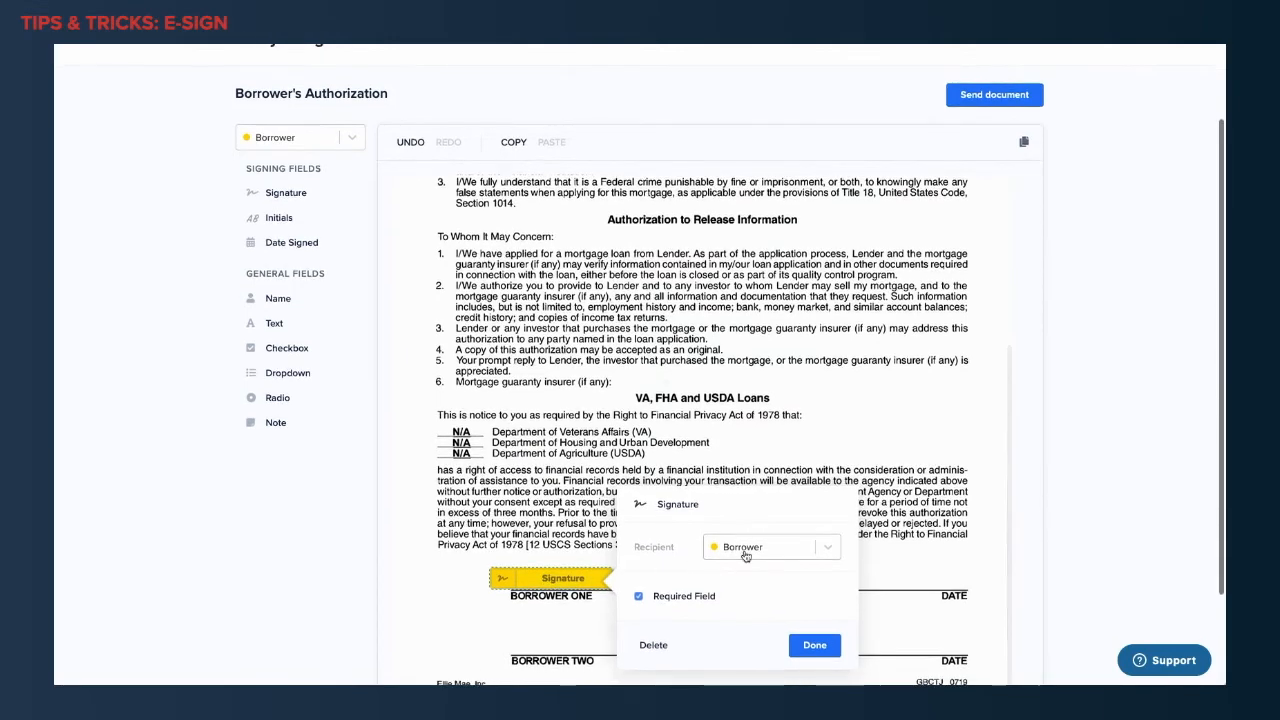
scroll(690, 604, down, 1)
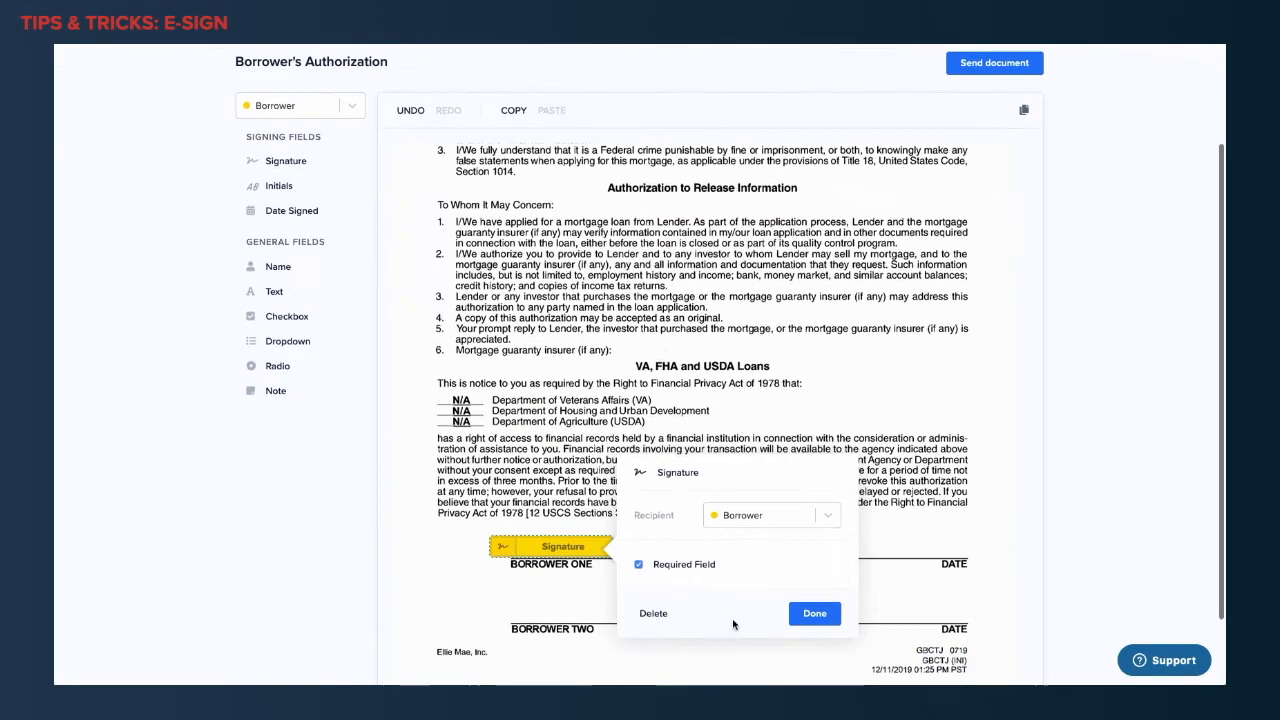
click(810, 613)
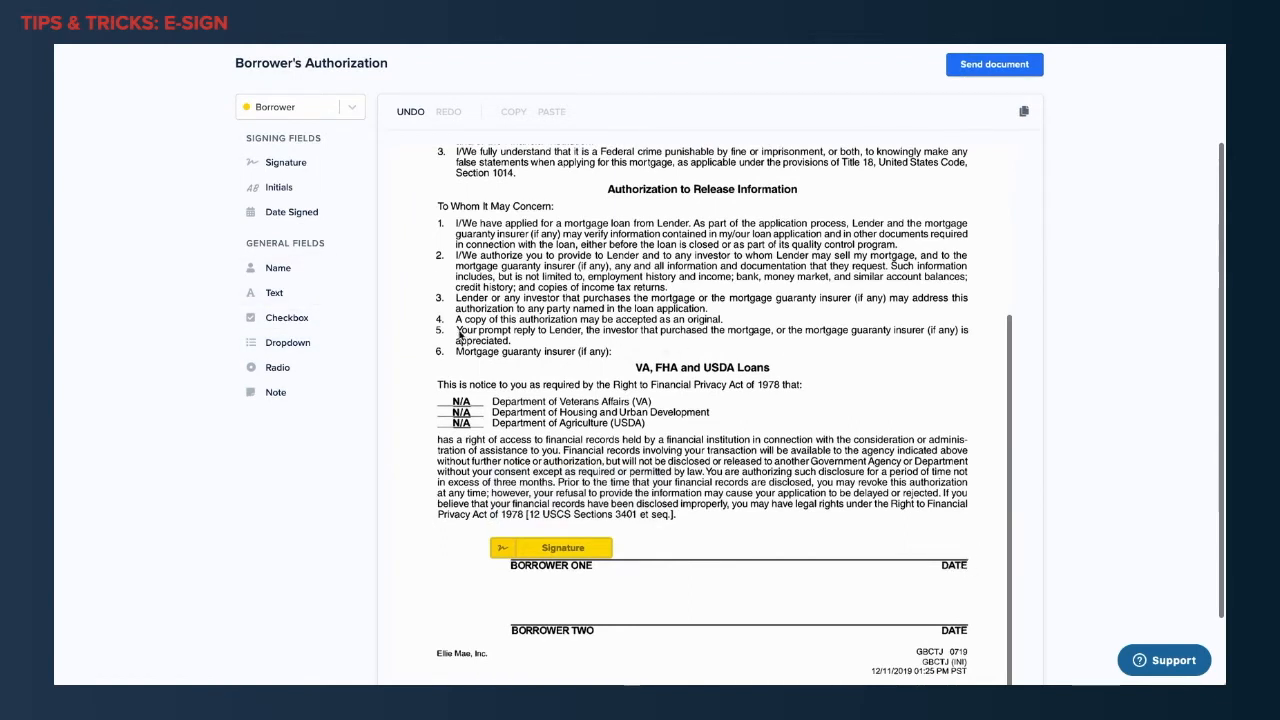
drag(292, 213, 945, 553)
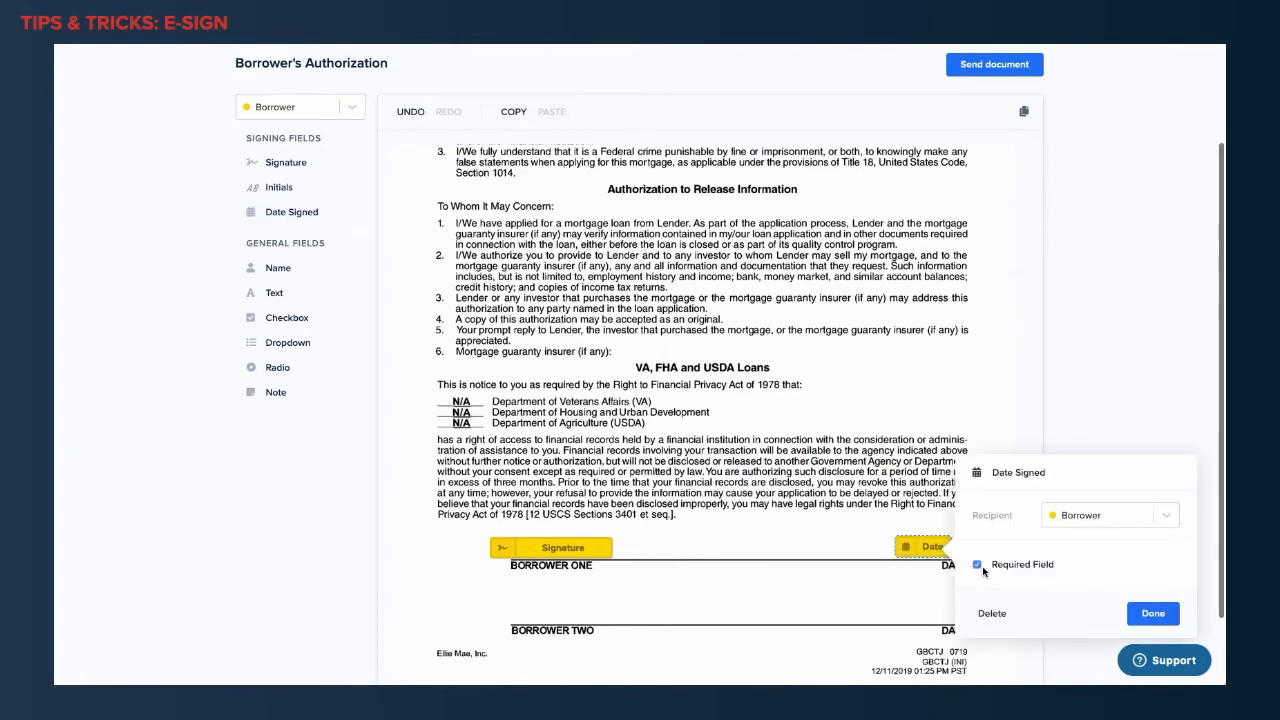
click(1153, 613)
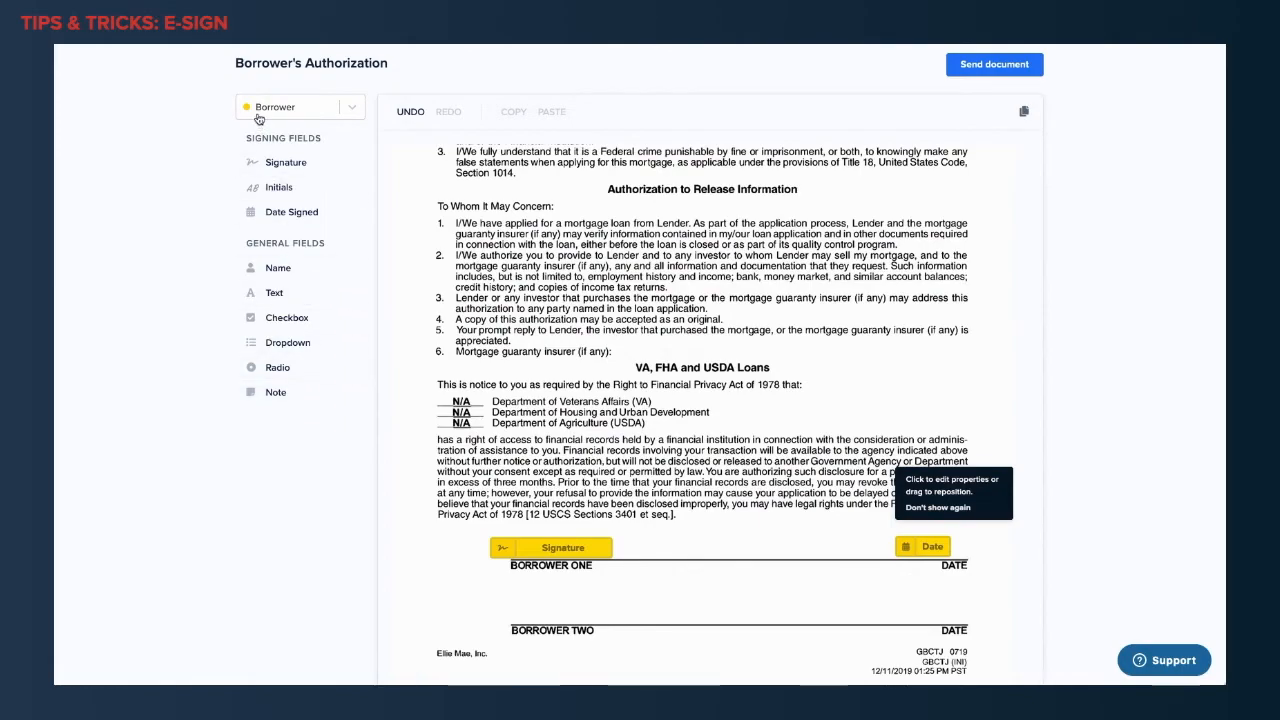
Place required Signature and Date Signed fields for the Co-Borrower on the document's BORROWER TWO line.
click(312, 112)
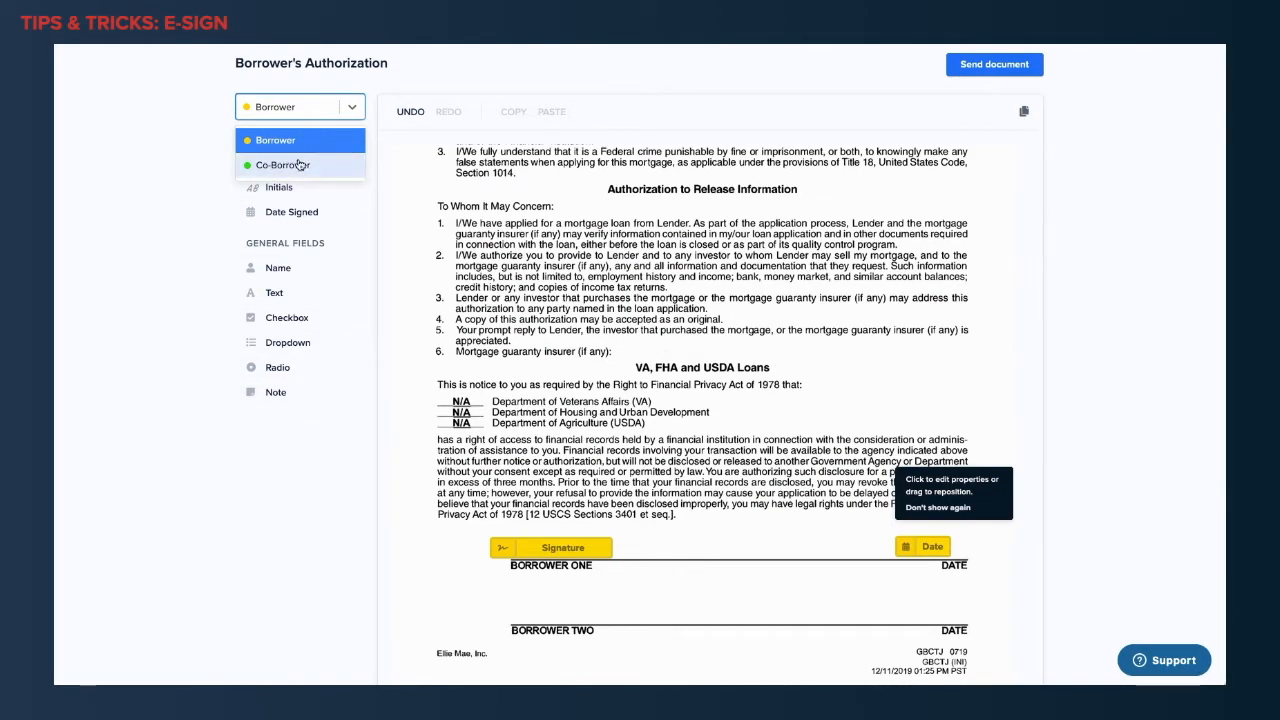
click(296, 166)
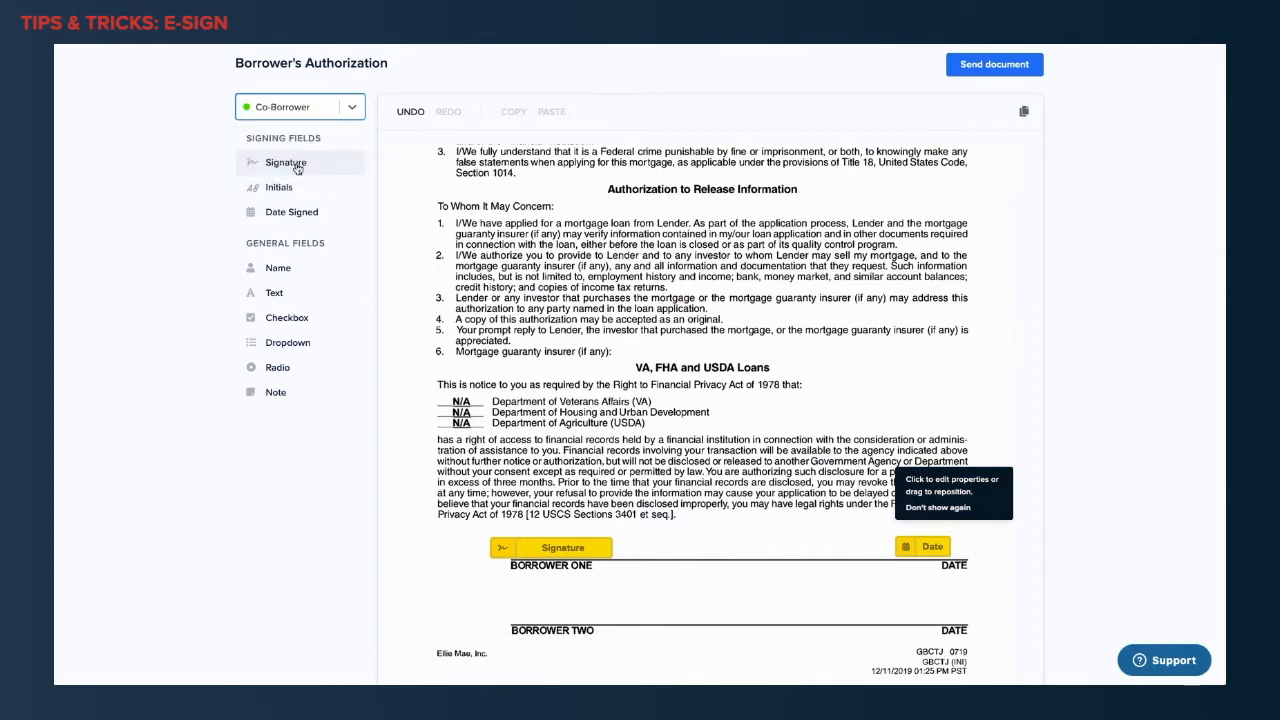
mouse_move(290, 170)
mouse_down()
mouse_move(337, 271)
mouse_move(500, 509)
mouse_move(543, 620)
mouse_up()
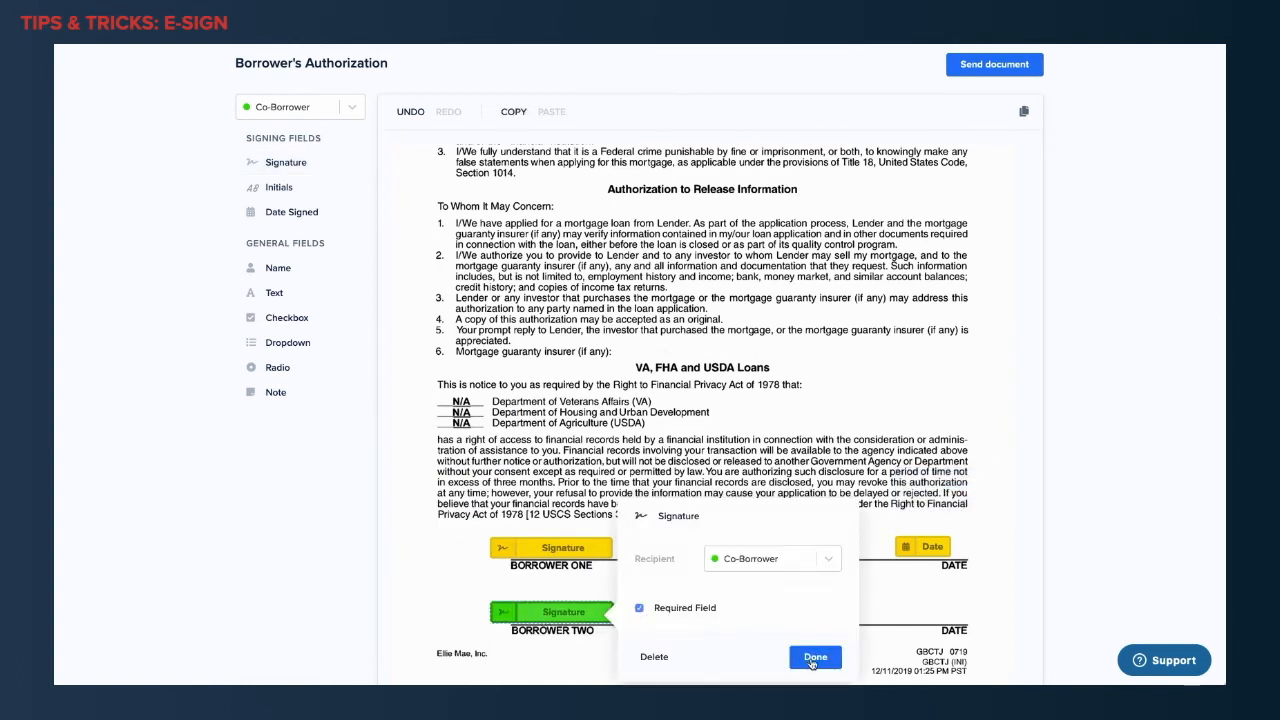
click(815, 657)
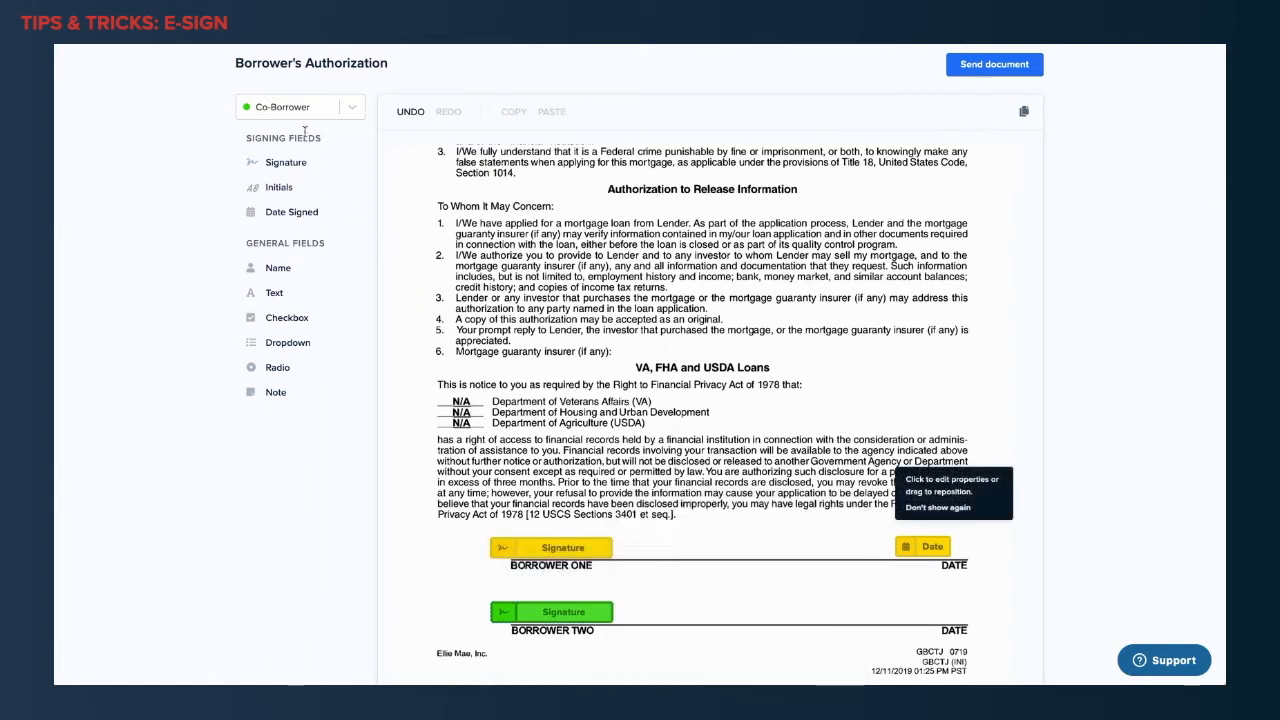
drag(287, 218, 920, 609)
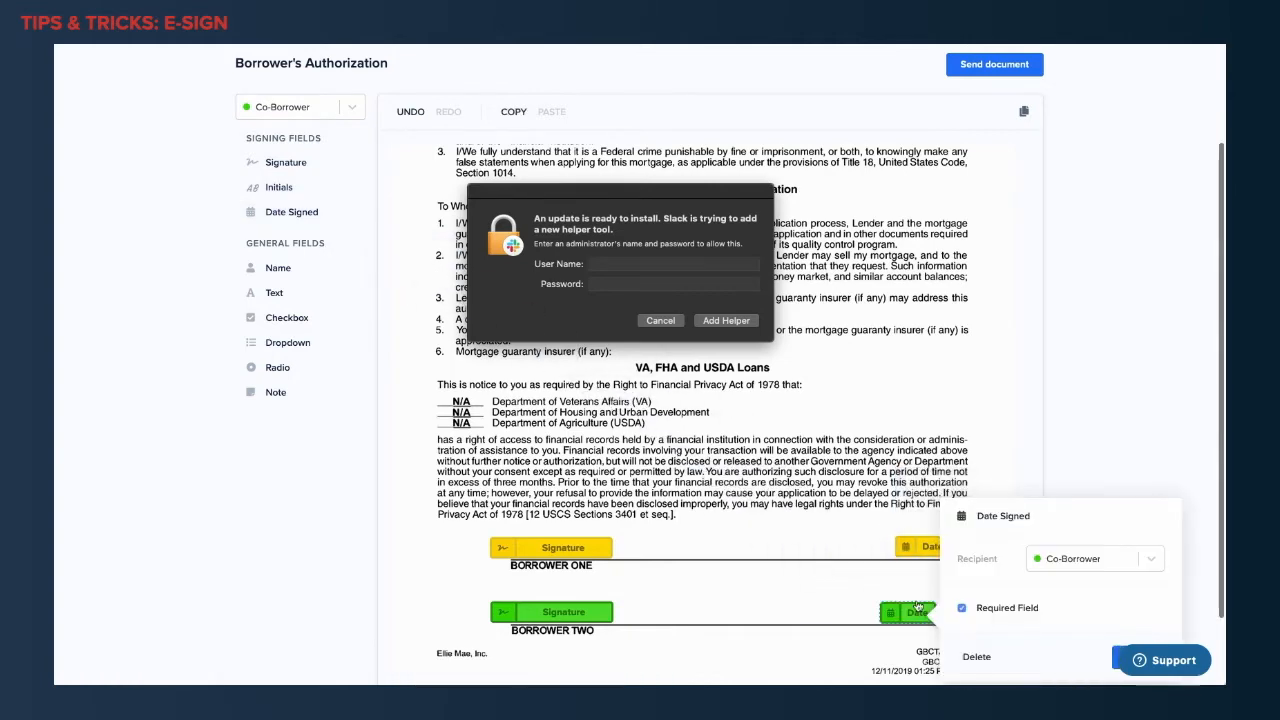
scroll(1060, 560, down, 3)
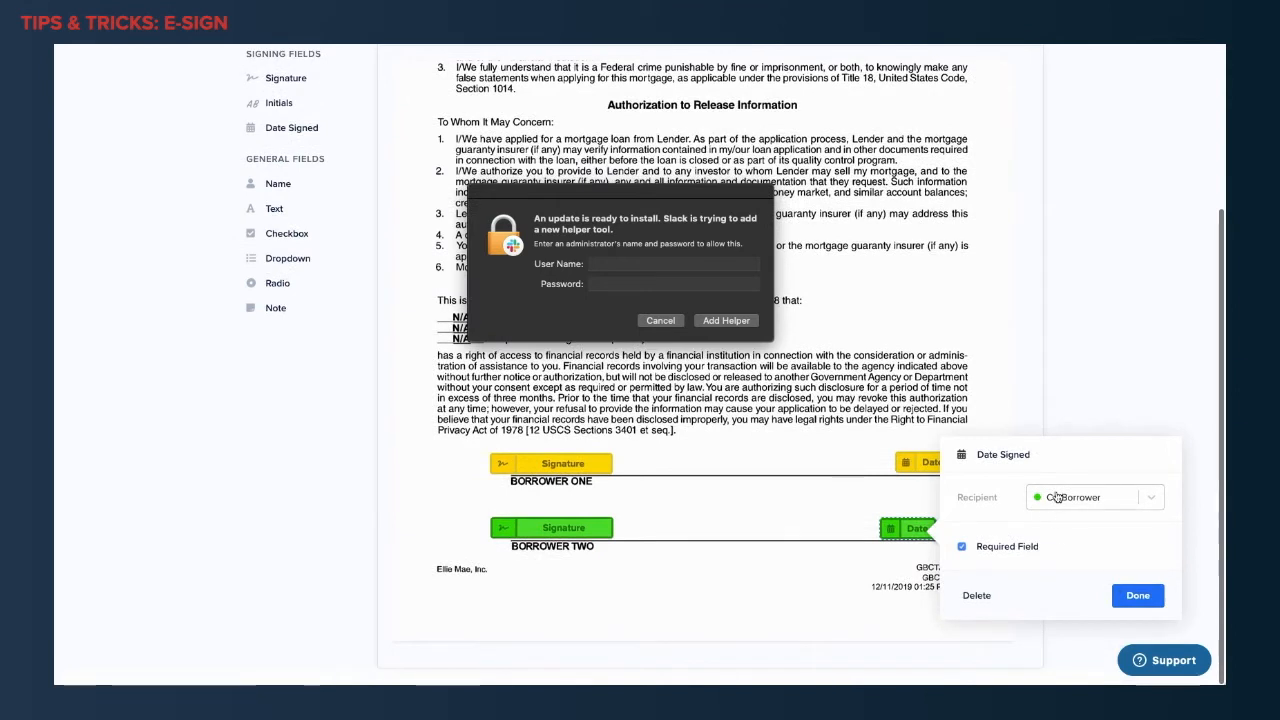
Reassign the Date Signed field on the BORROWER TWO line to the Borrower.
click(1057, 497)
click(1075, 530)
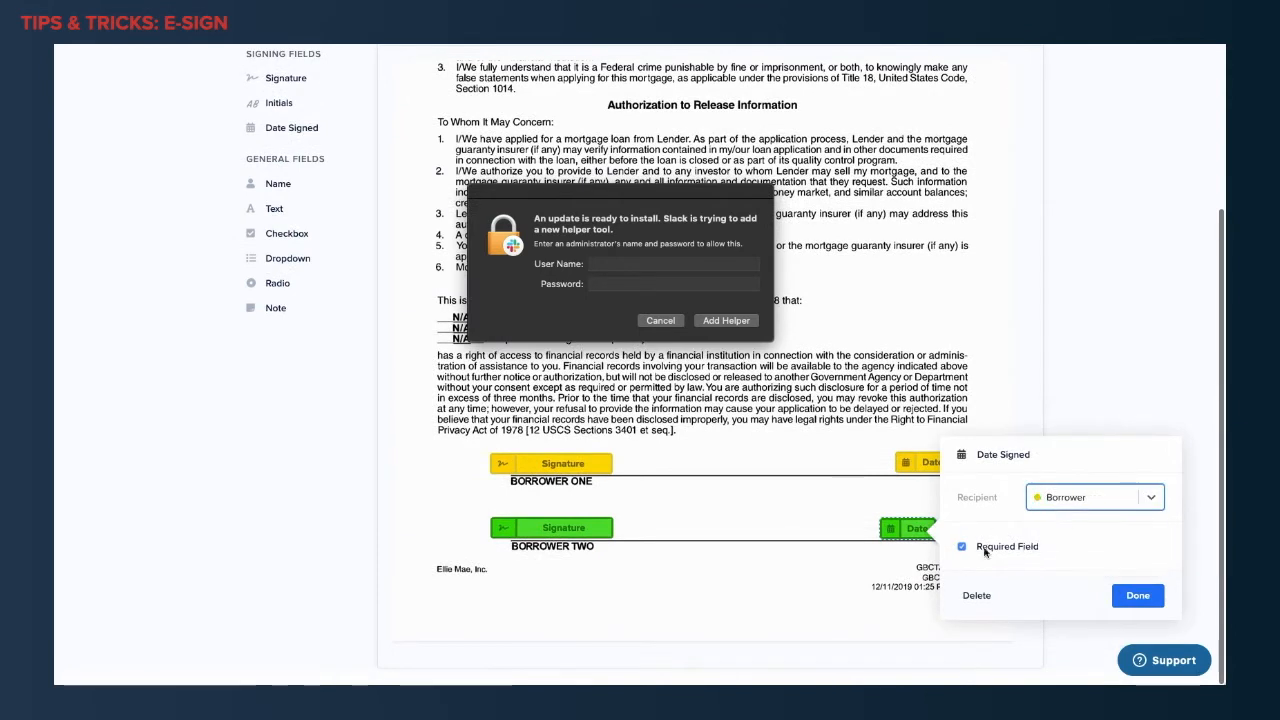
click(1127, 596)
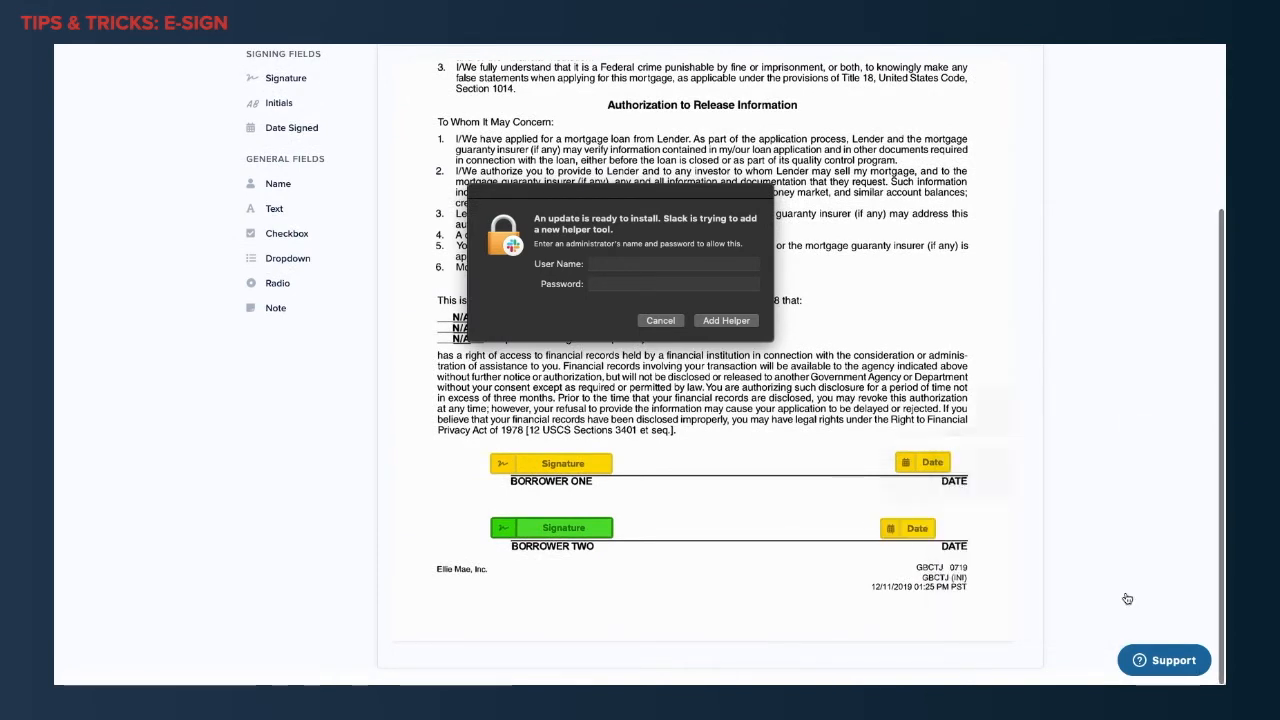
Set the recipient of the Date Signed field on the BORROWER TWO line to Co-Borrower.
click(916, 530)
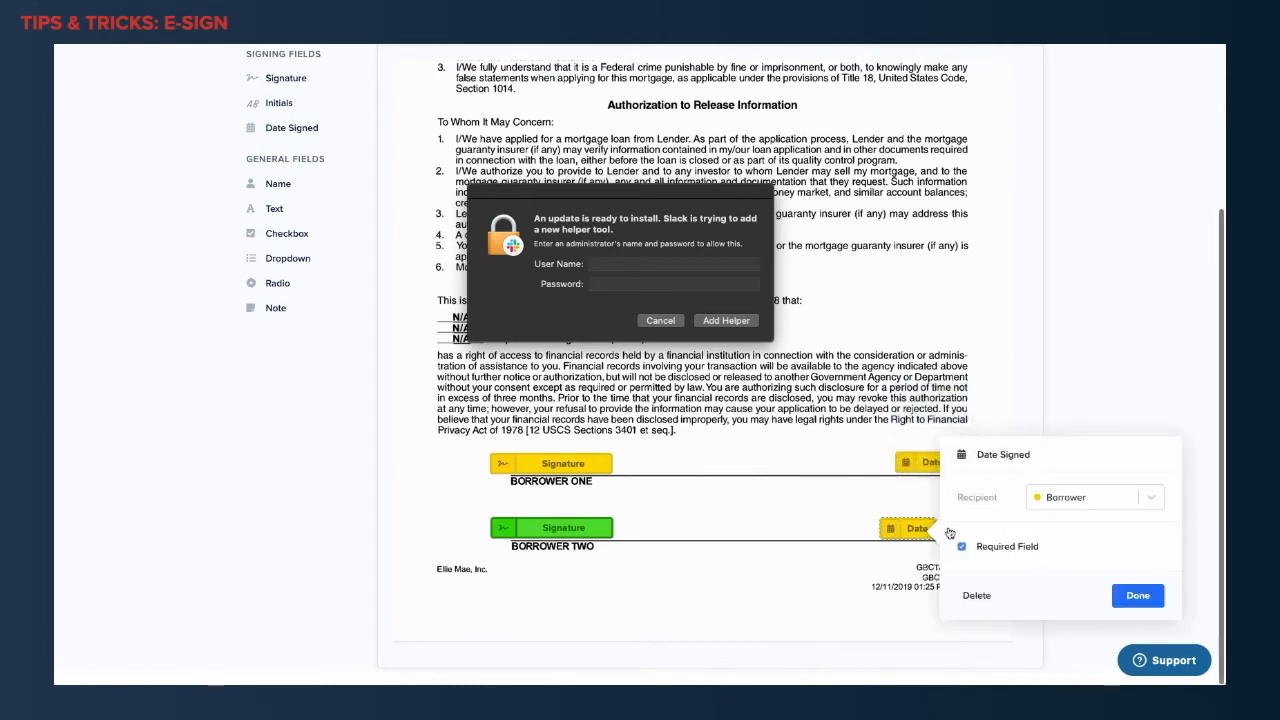
click(1153, 507)
click(1101, 548)
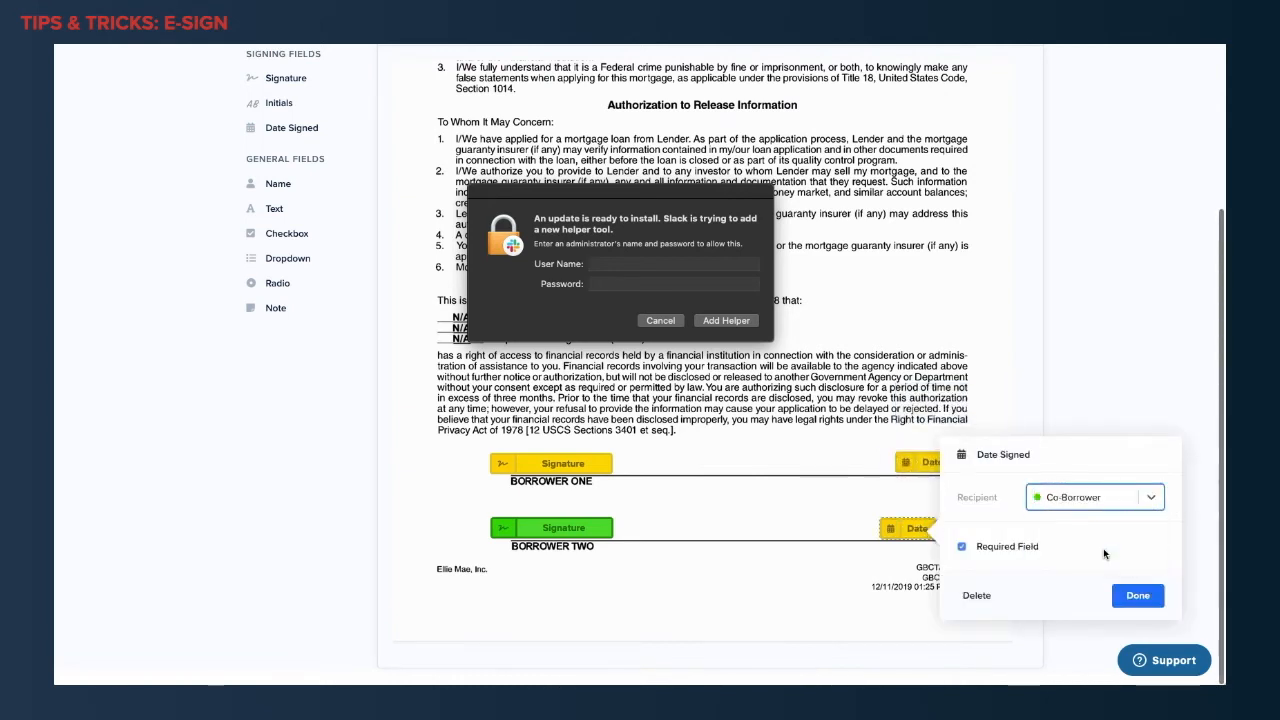
click(1134, 595)
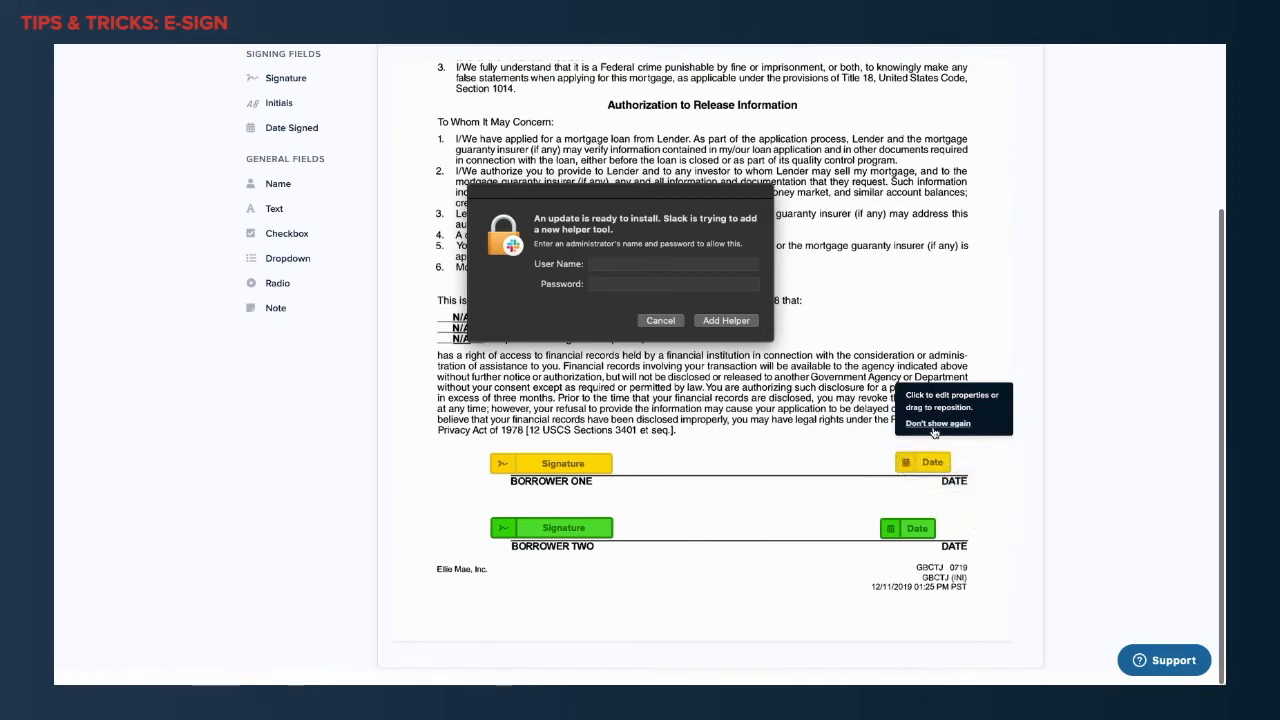
Dismiss the Slack helper installation prompt and send the Borrower's Authorization document.
click(660, 320)
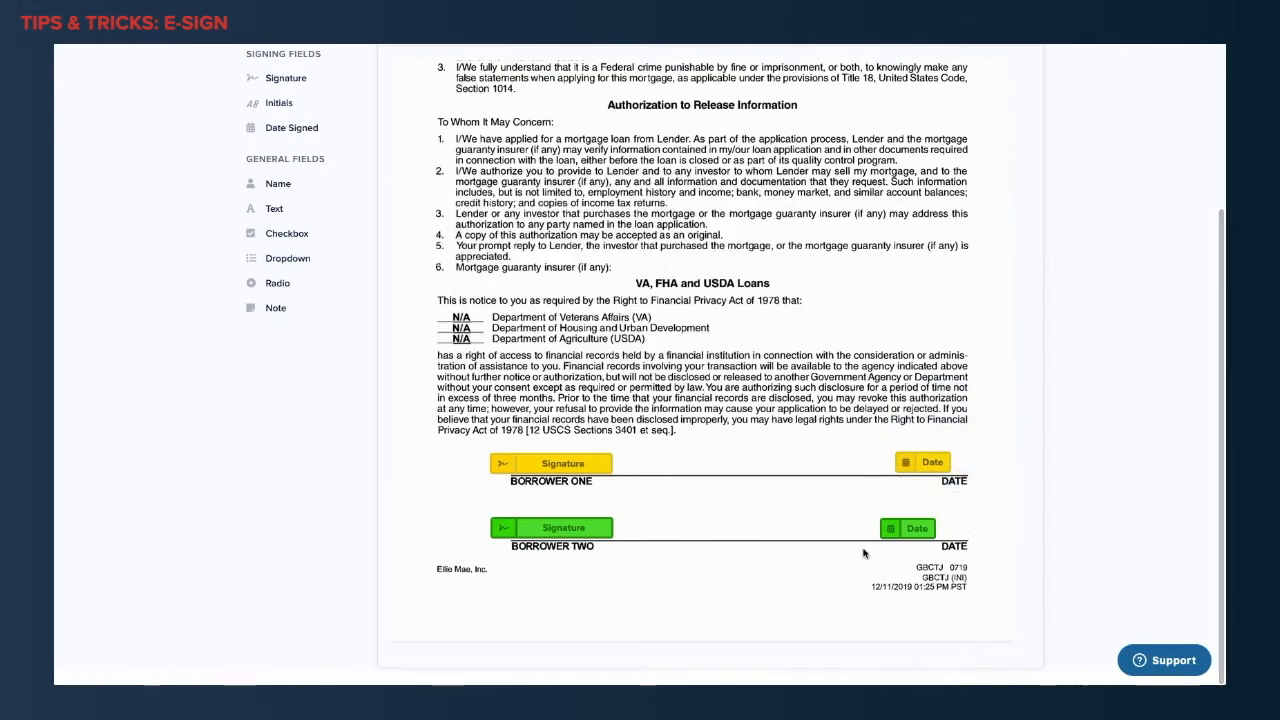
scroll(864, 552, up, 10)
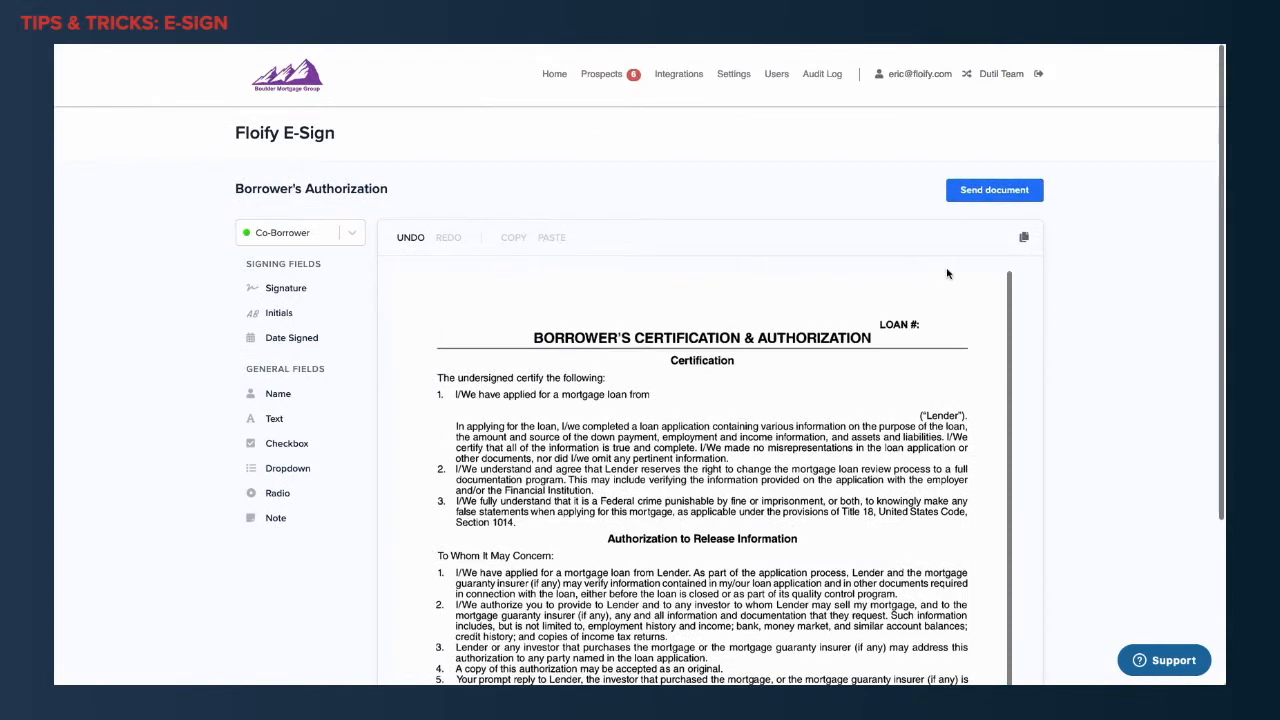
click(996, 198)
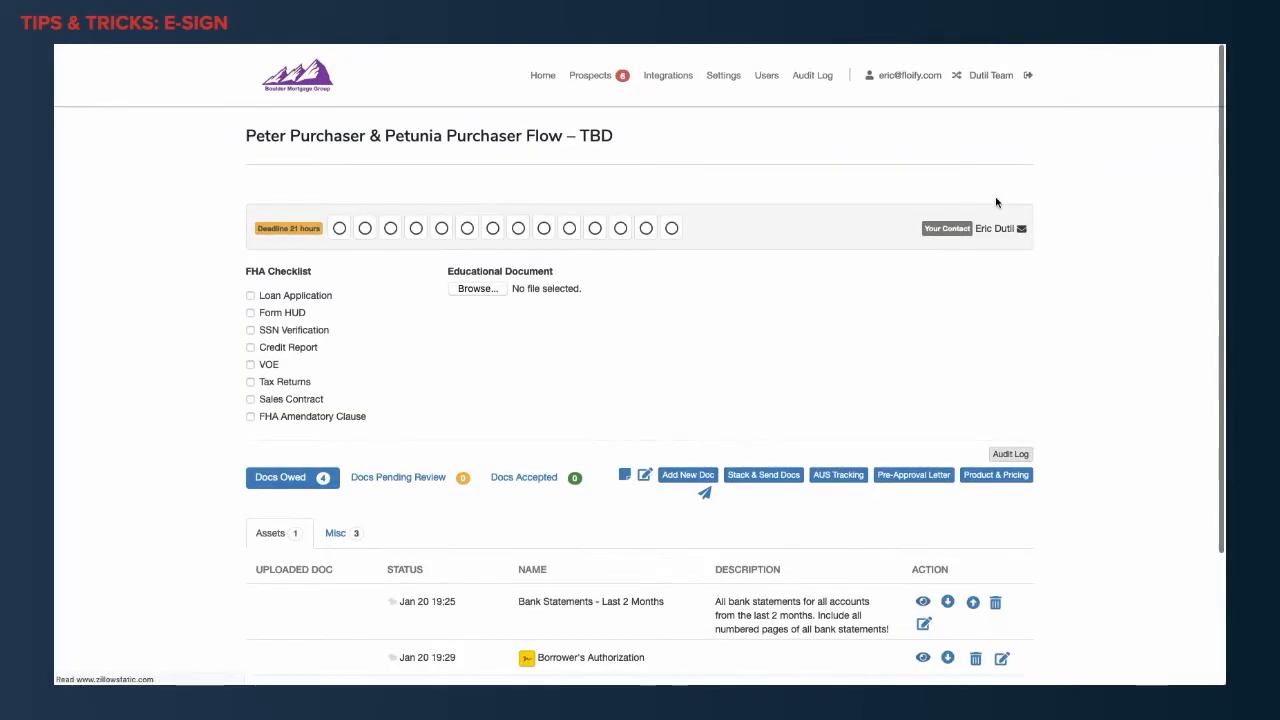
Review the owed documents in the loan flow's Misc category.
scroll(563, 366, down, 2)
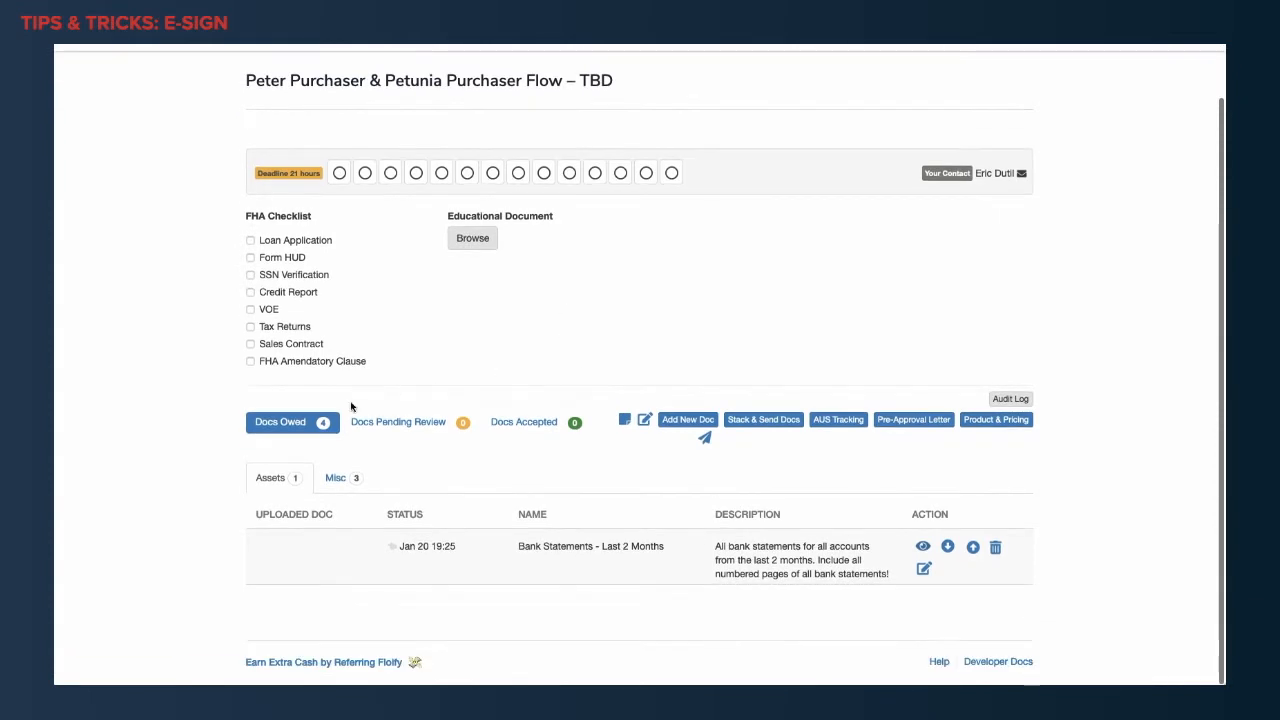
click(341, 481)
scroll(472, 501, down, 3)
mouse_move(527, 457)
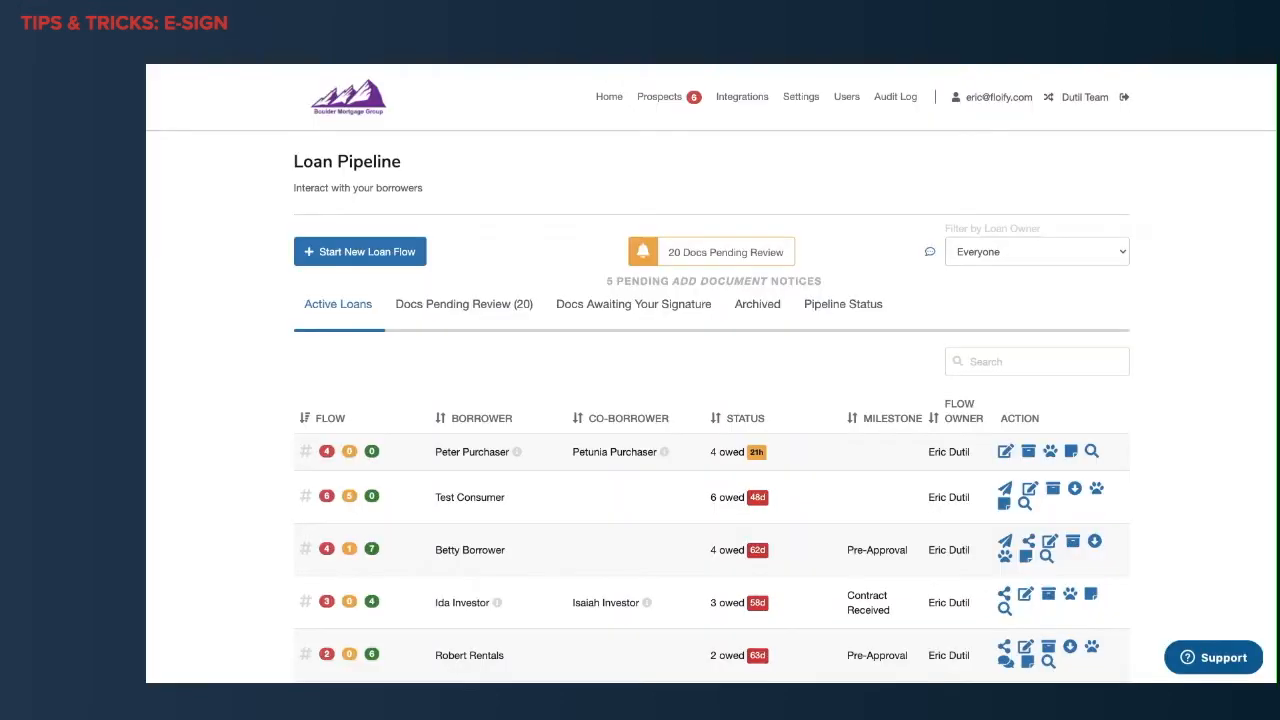
Open the documents pending review for the first loan flow in the active pipeline.
scroll(260, 585, down, 1)
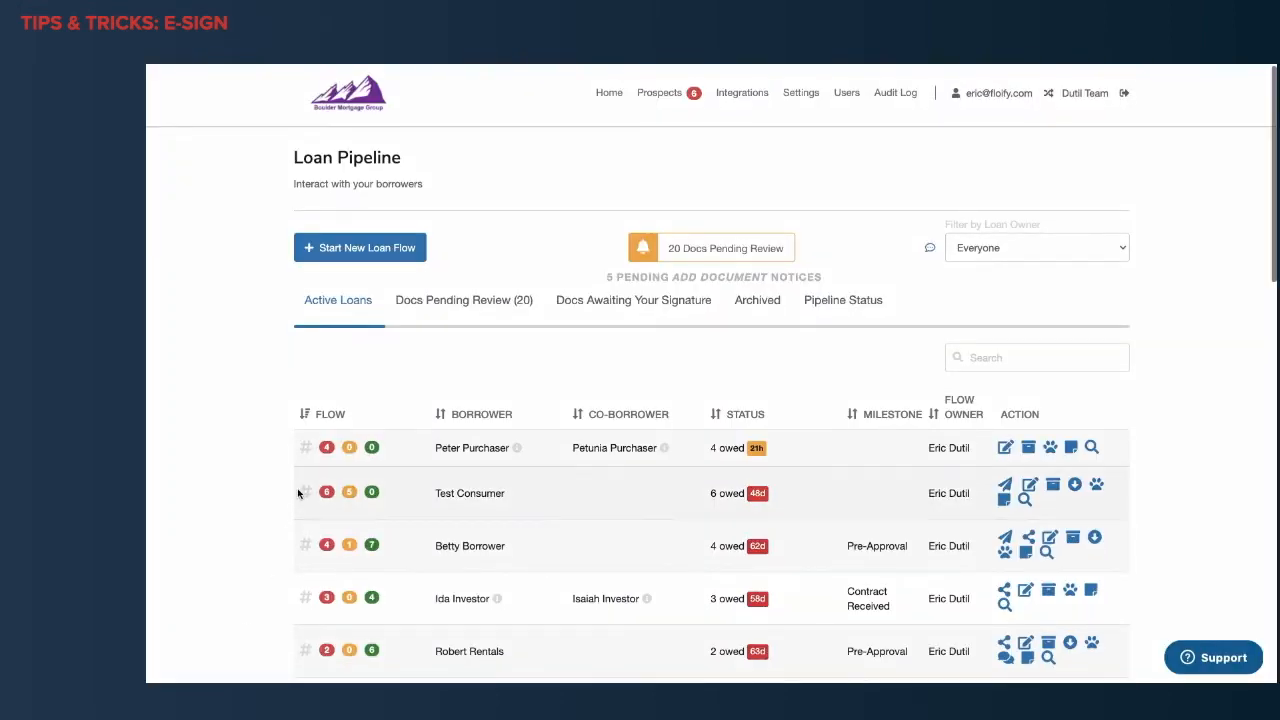
click(350, 448)
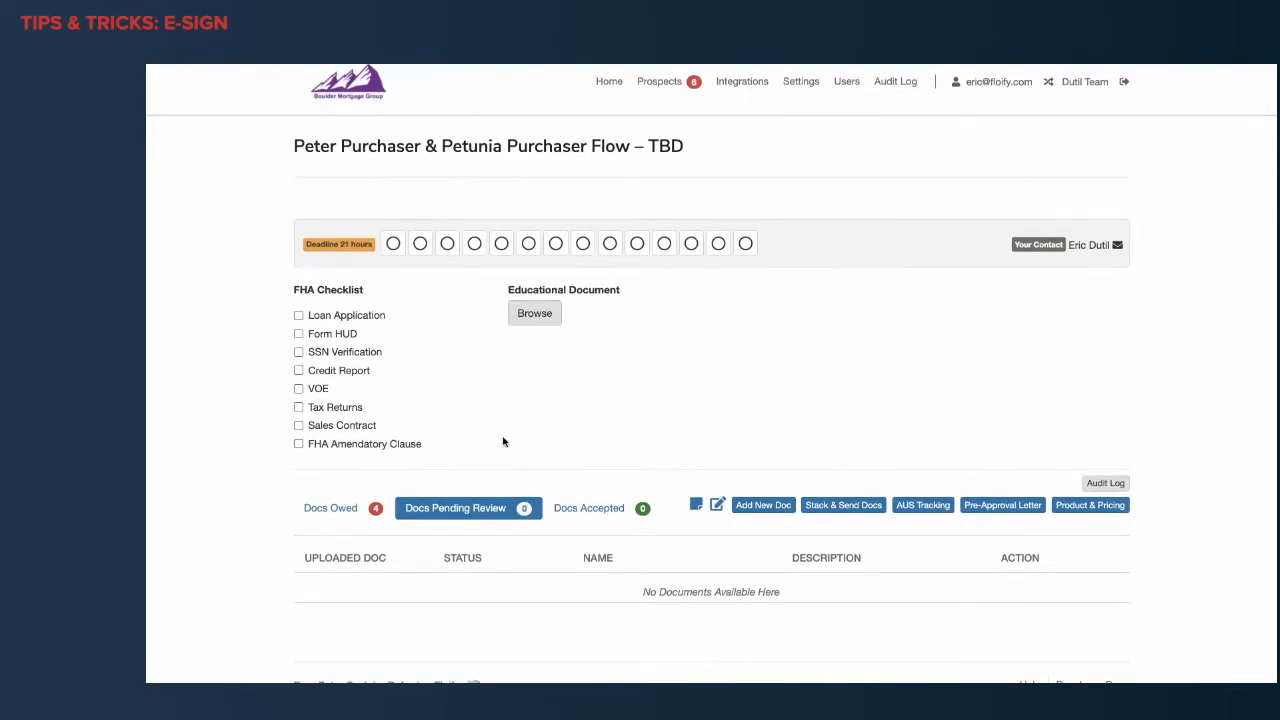
Start adding a new DocuSign document to the loan flow.
click(752, 508)
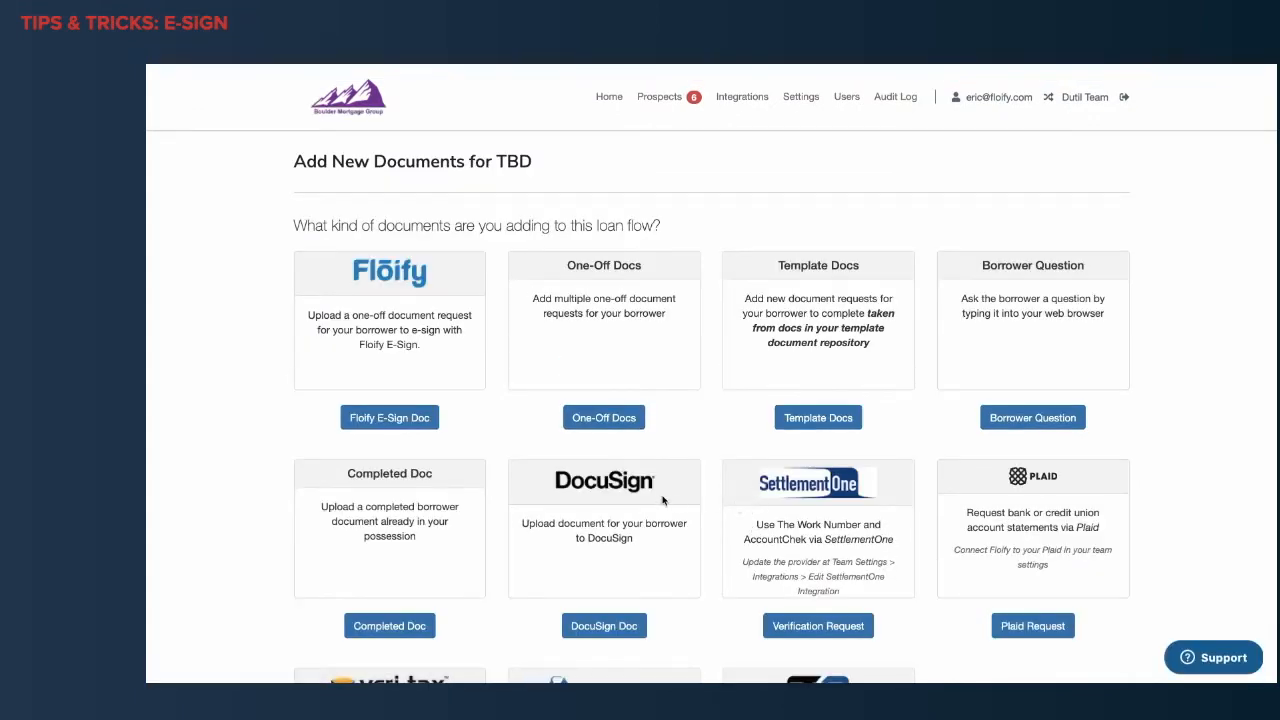
drag(669, 502, 578, 520)
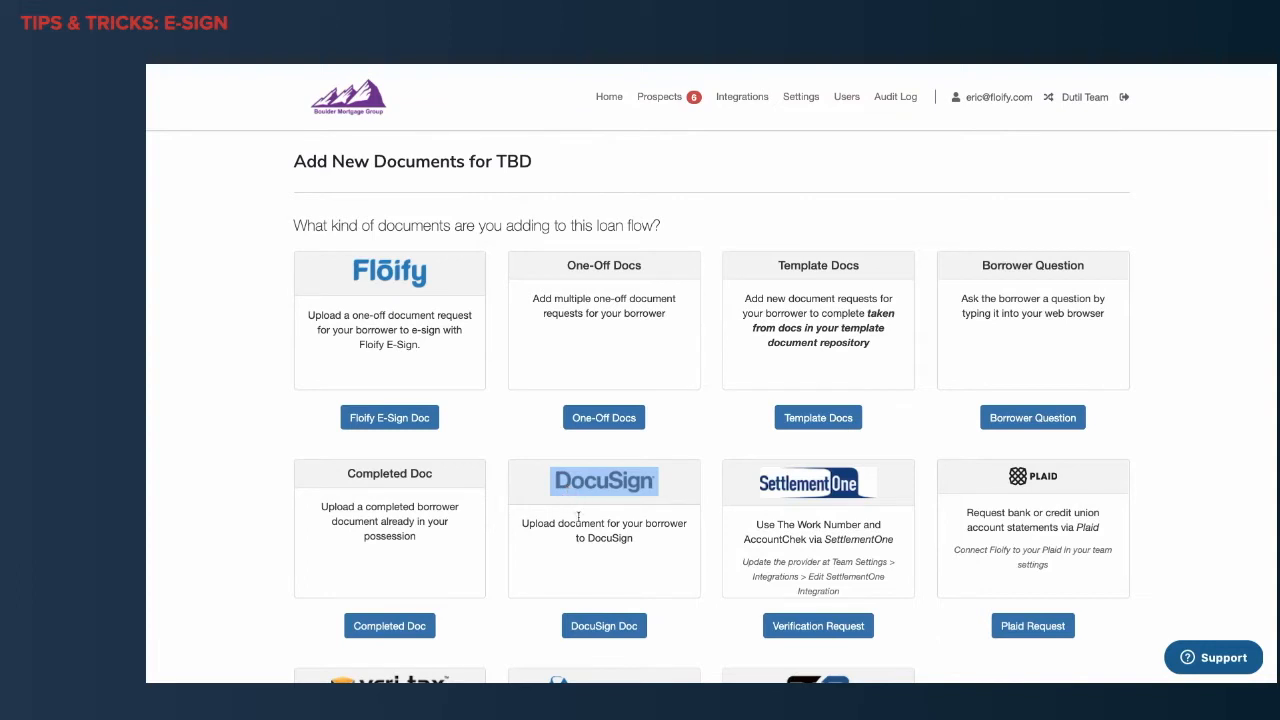
click(579, 521)
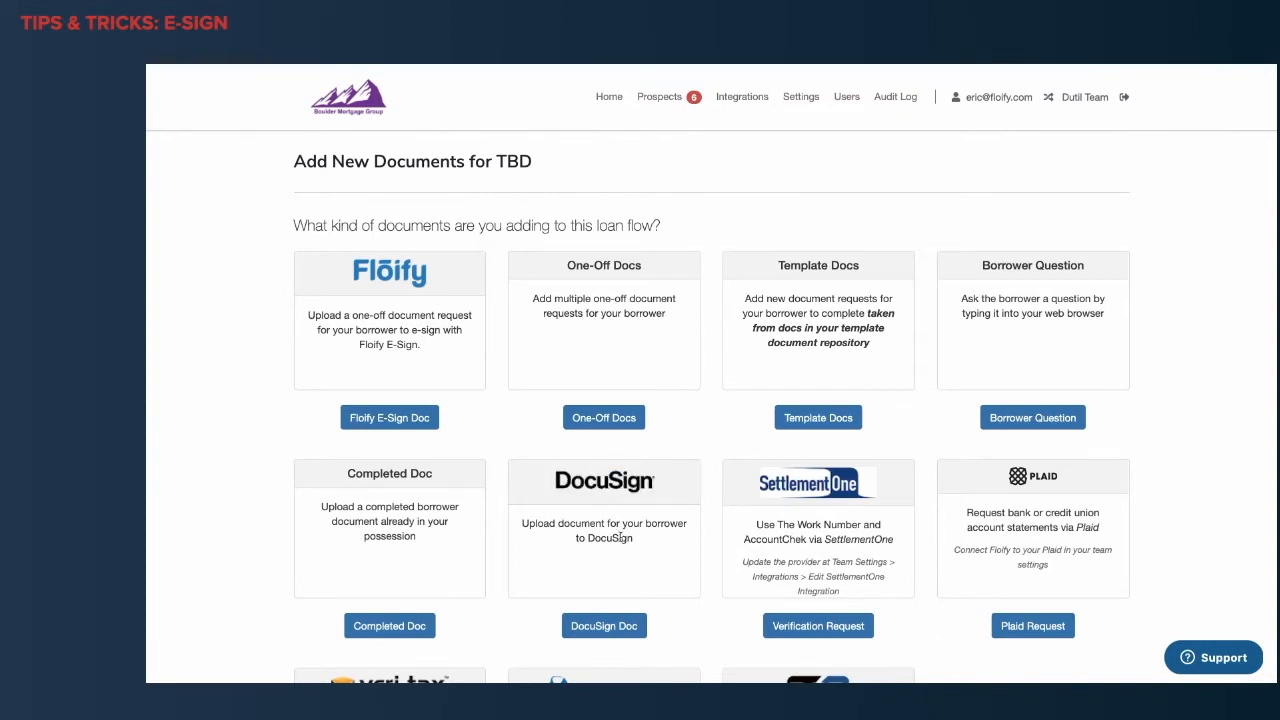
scroll(630, 560, down, 1)
click(605, 568)
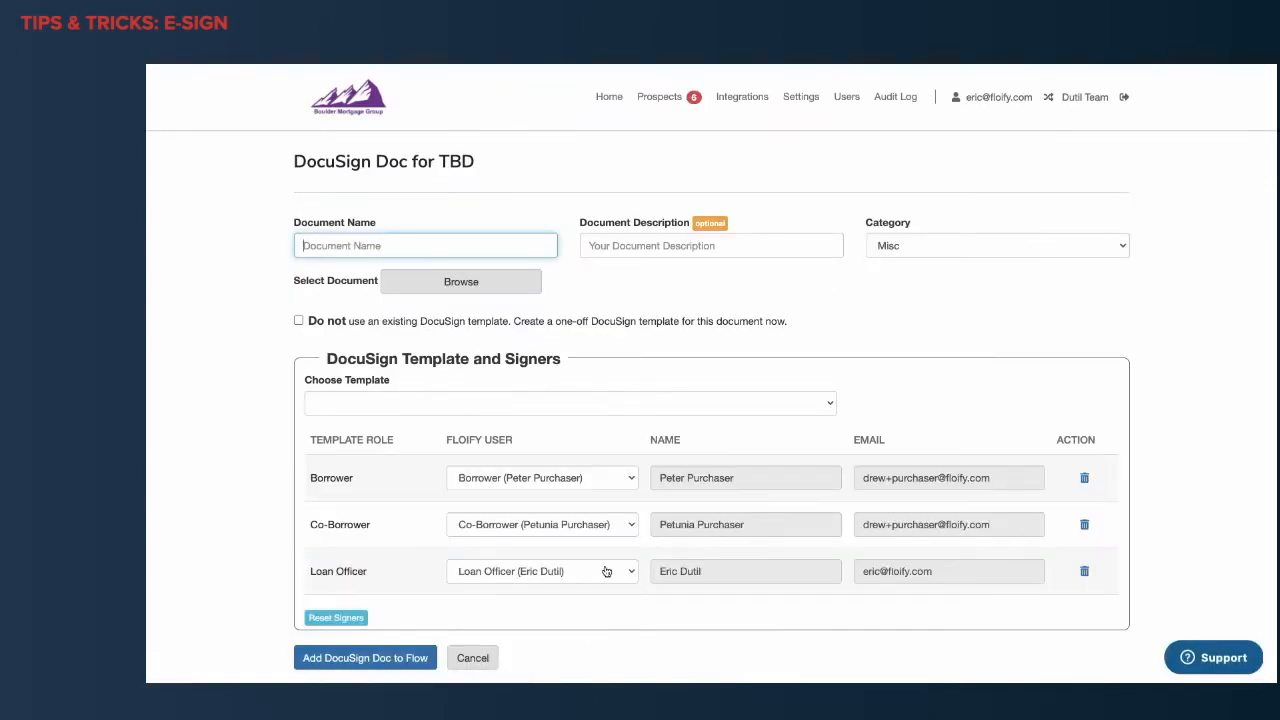
Name the DocuSign document "Borrower Authorization".
click(506, 251)
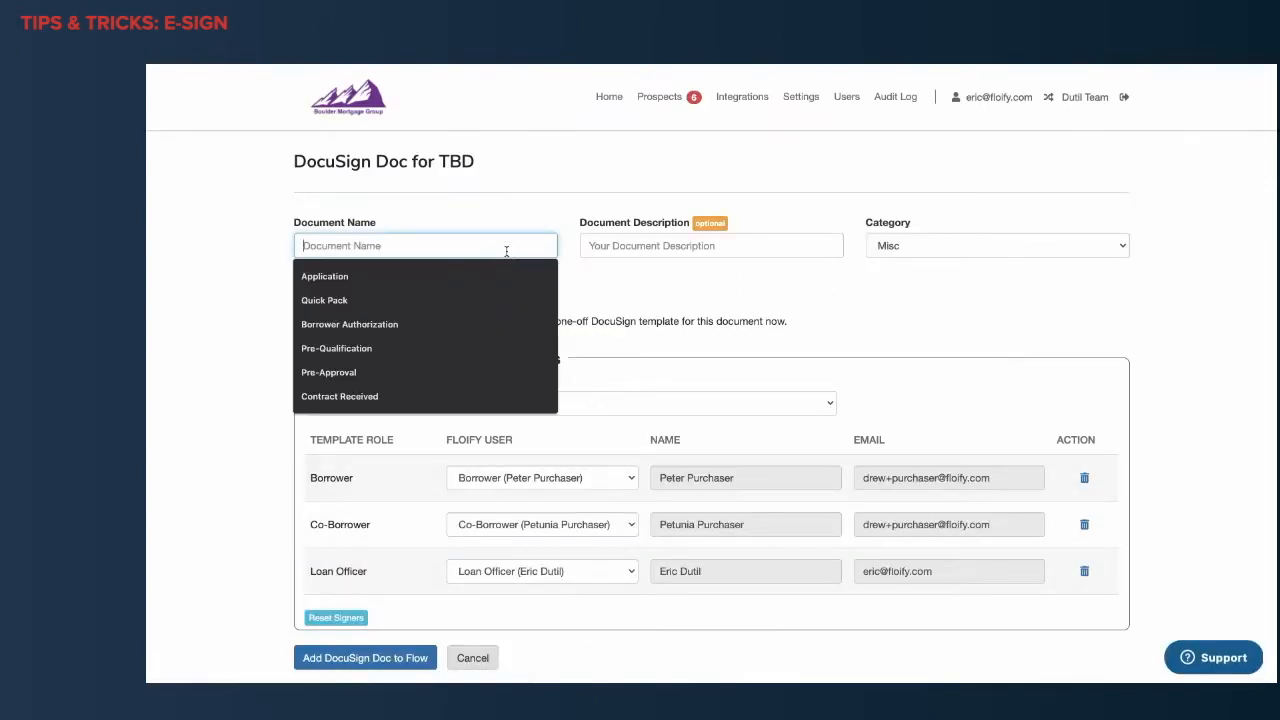
scroll(506, 251, down, 1)
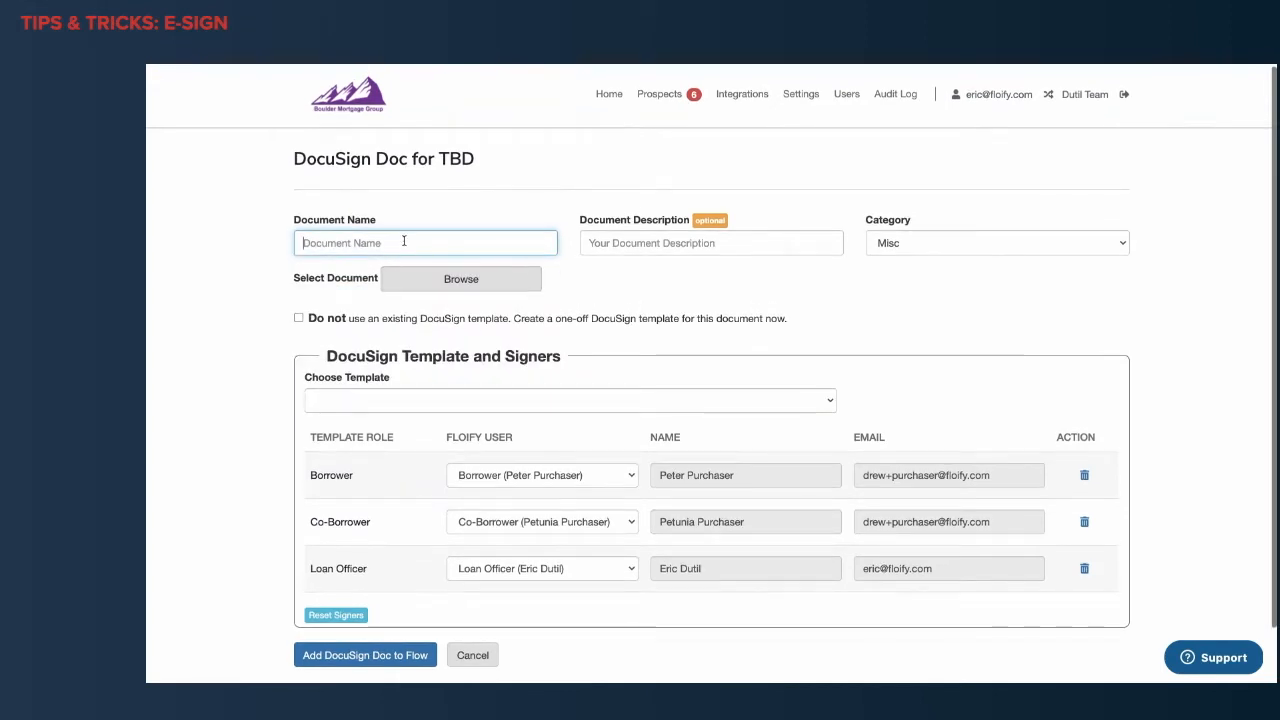
text(Borrower )
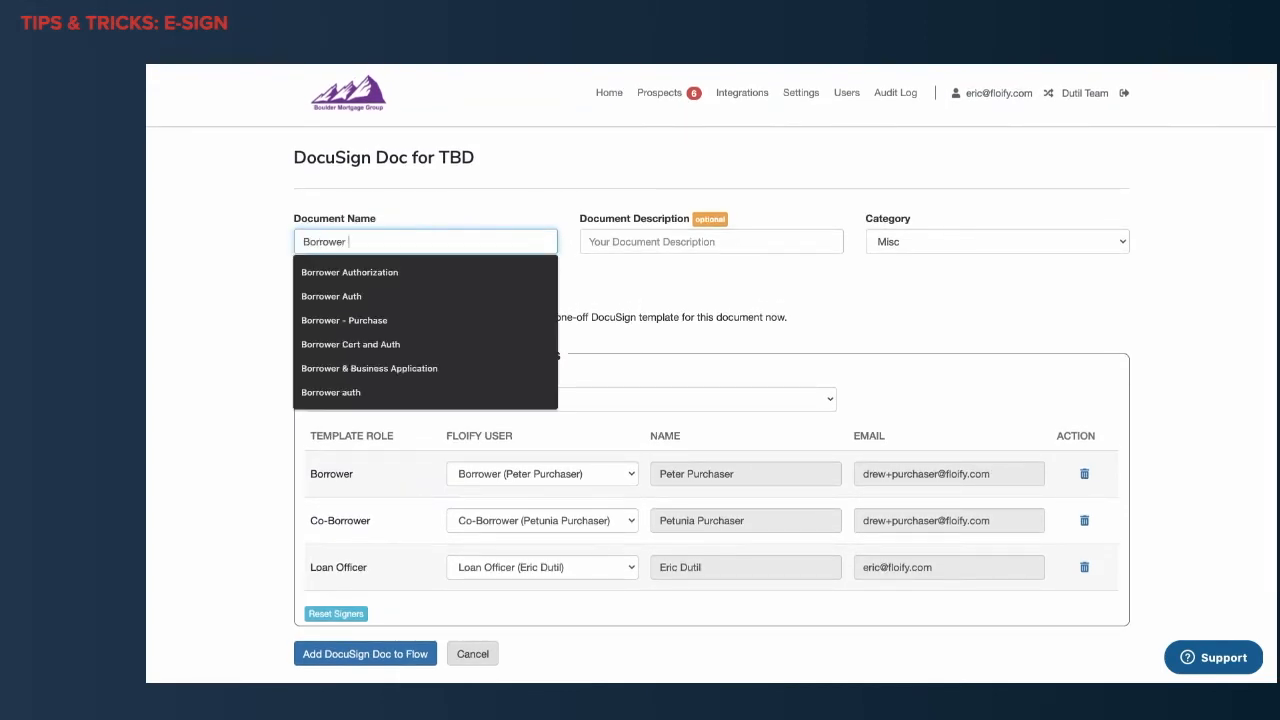
text(Authorizatiom)
key(BackSpace)
click(608, 246)
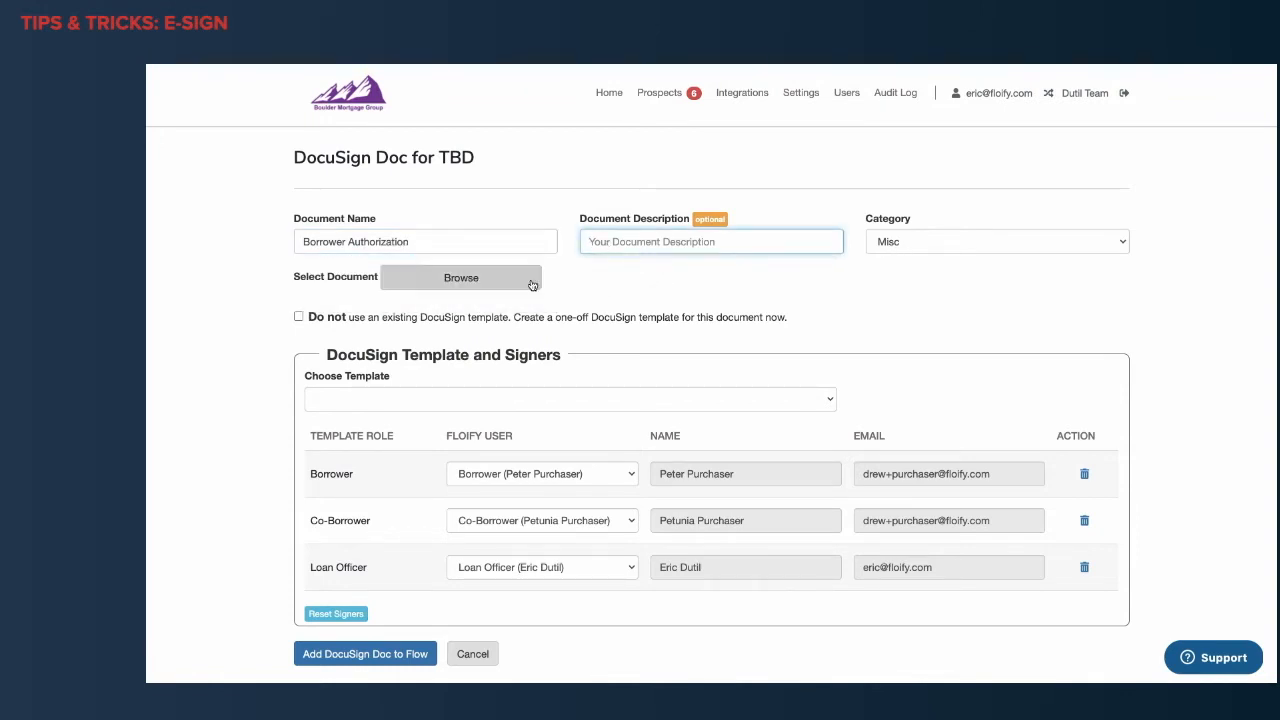
Attach Borrower Auth.pdf from Sample Docs and choose to create a one-off DocuSign template instead of using an existing one.
click(487, 285)
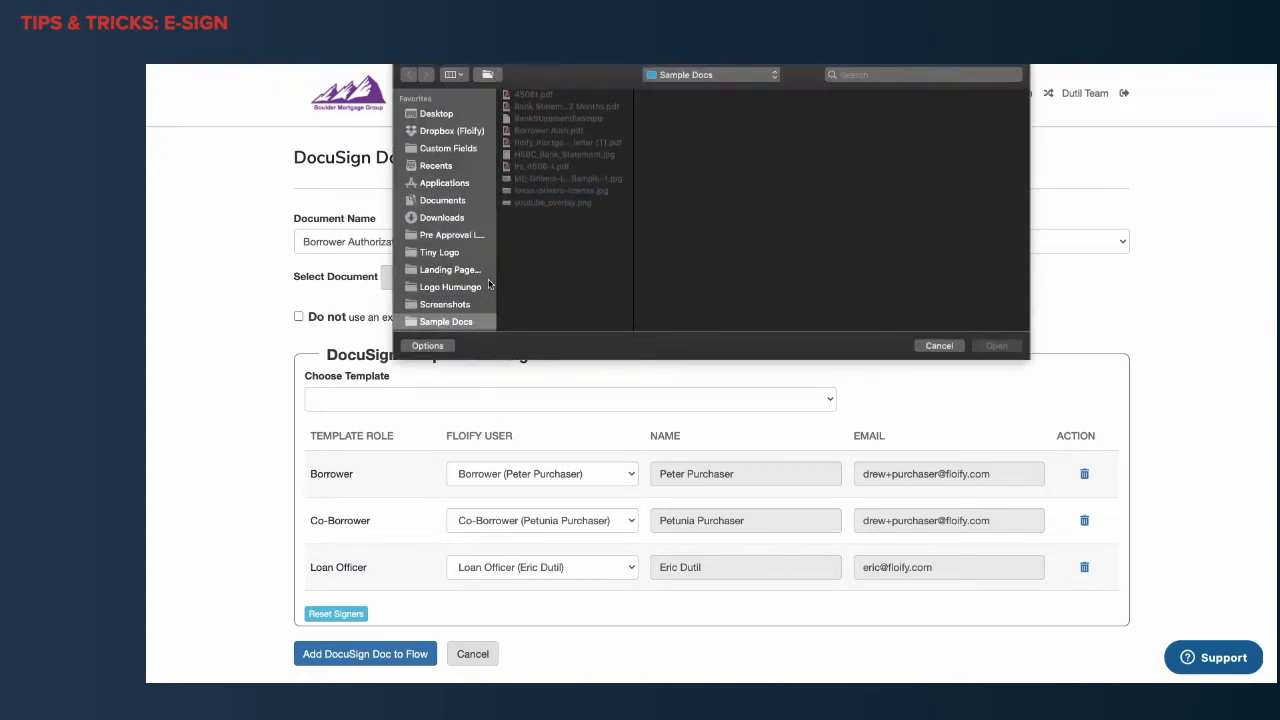
click(545, 131)
key(Return)
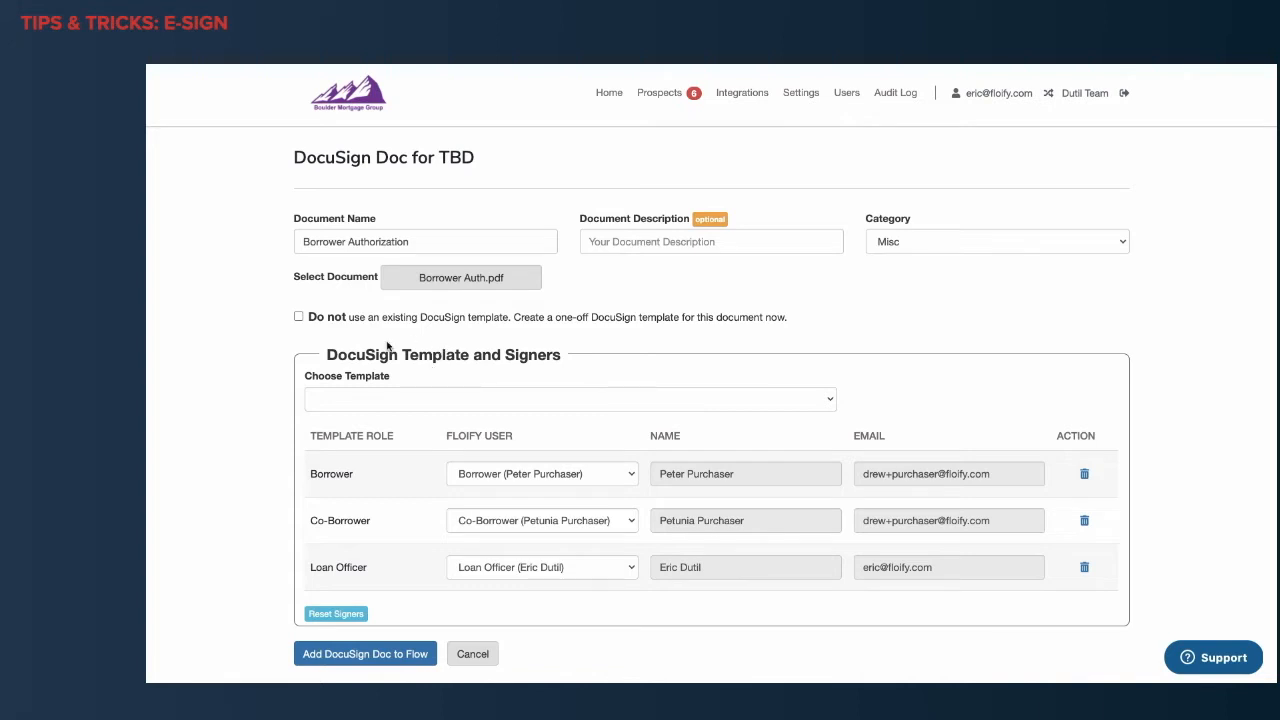
click(299, 318)
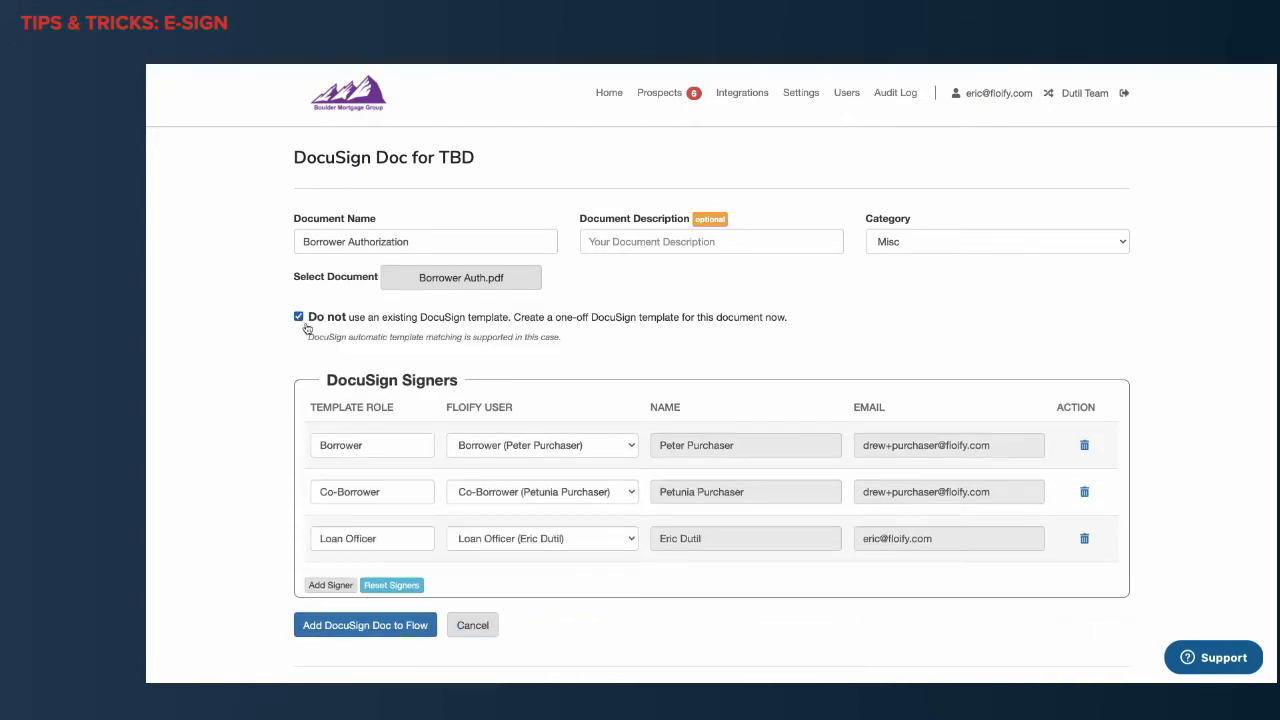
Remove the Loan Officer from the DocuSign signers and add the document to the flow.
scroll(338, 356, down, 1)
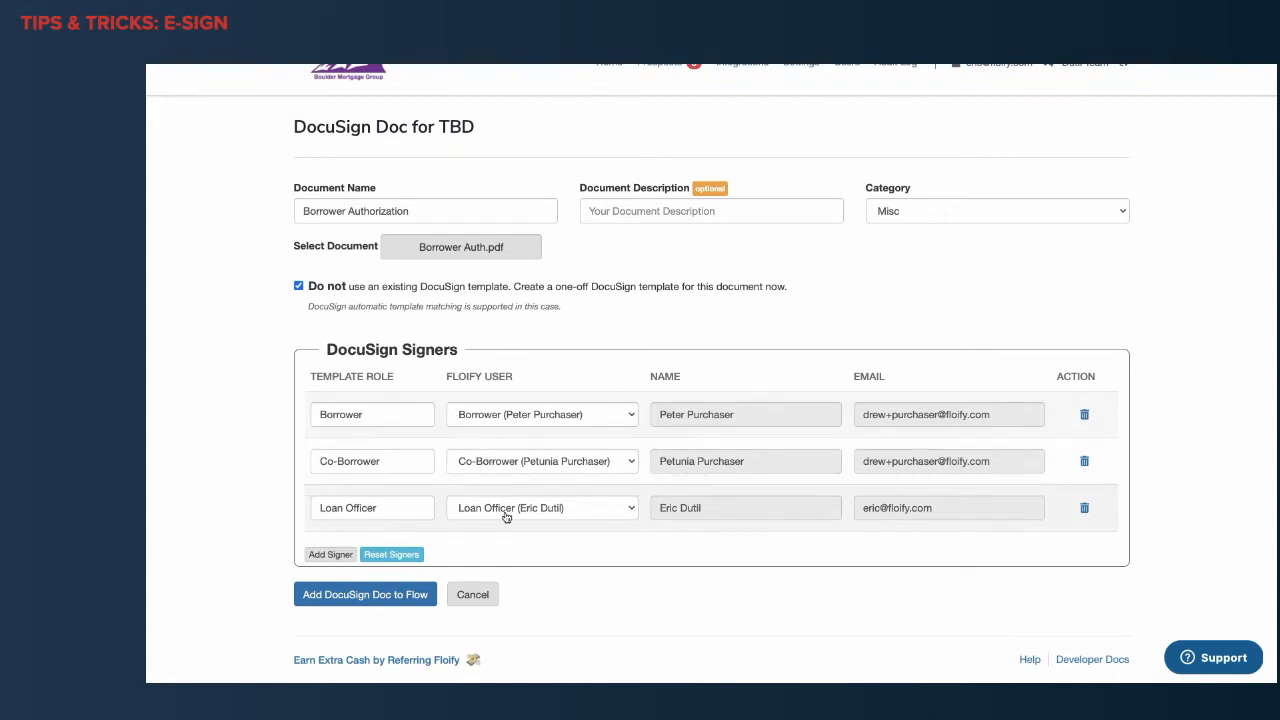
click(1084, 510)
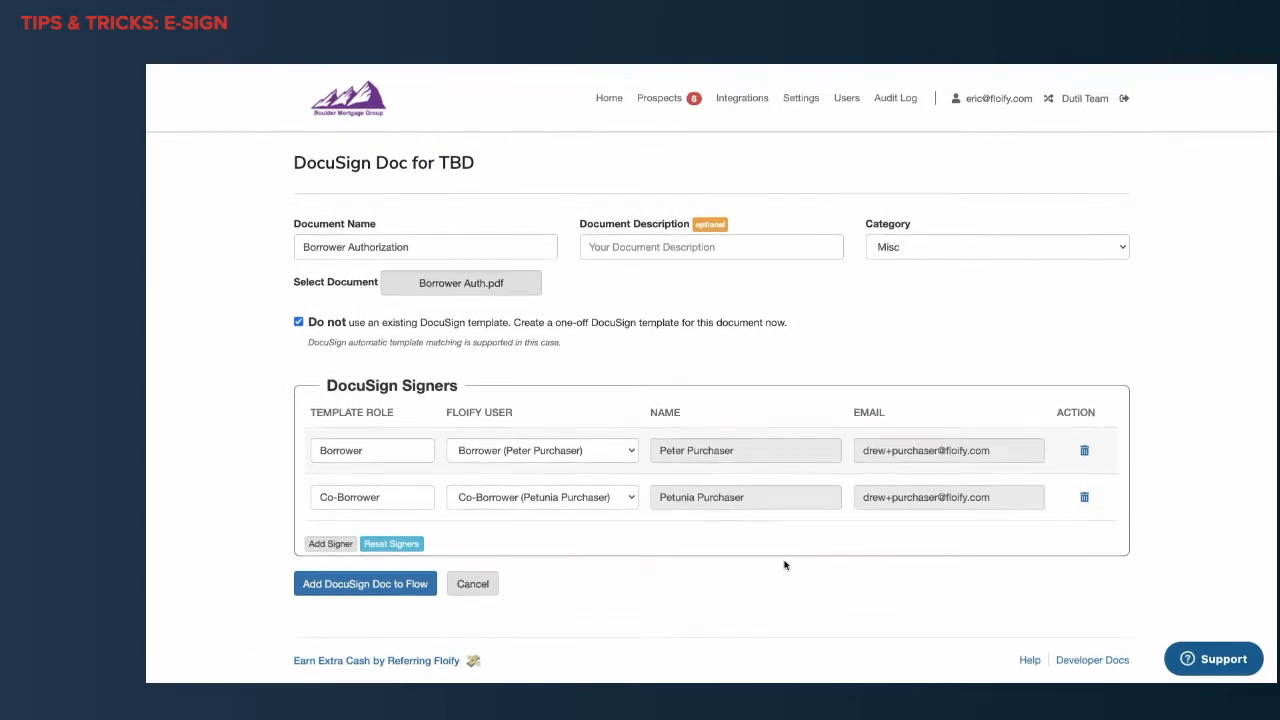
click(390, 588)
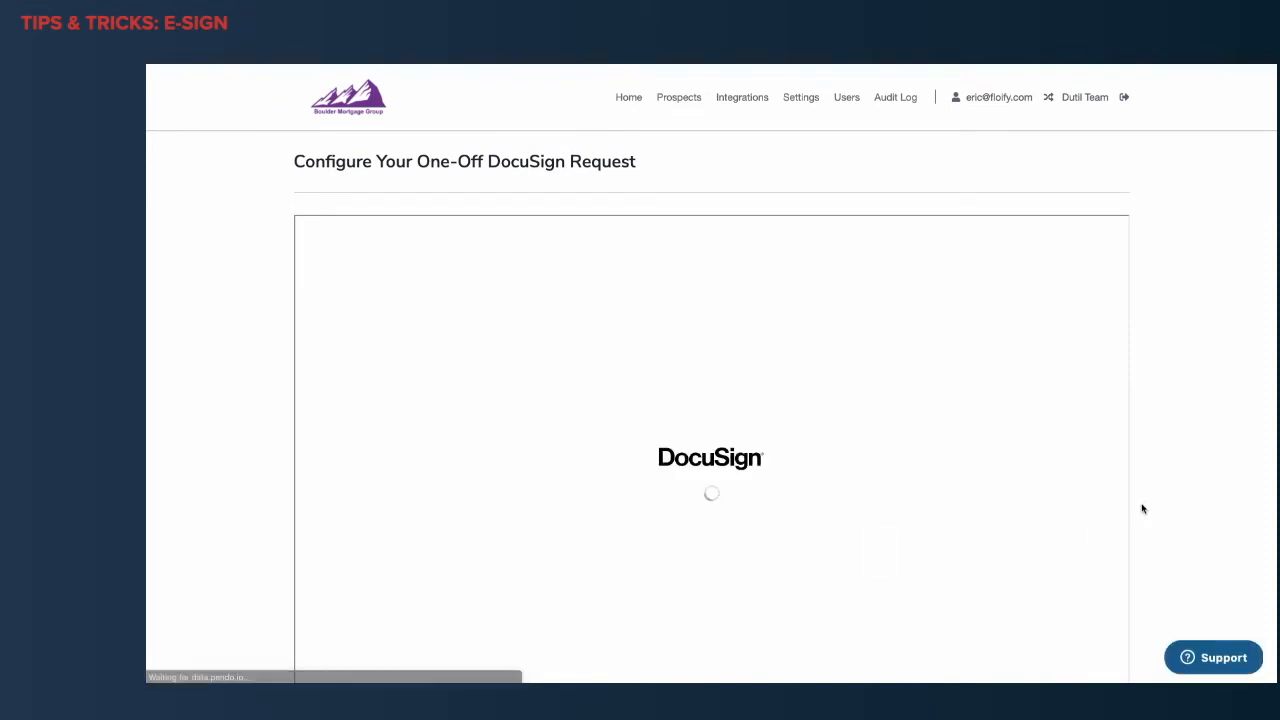
Dismiss the recipient-switching tip and decline applying the matching Borrower's Auth template.
scroll(1142, 509, down, 1)
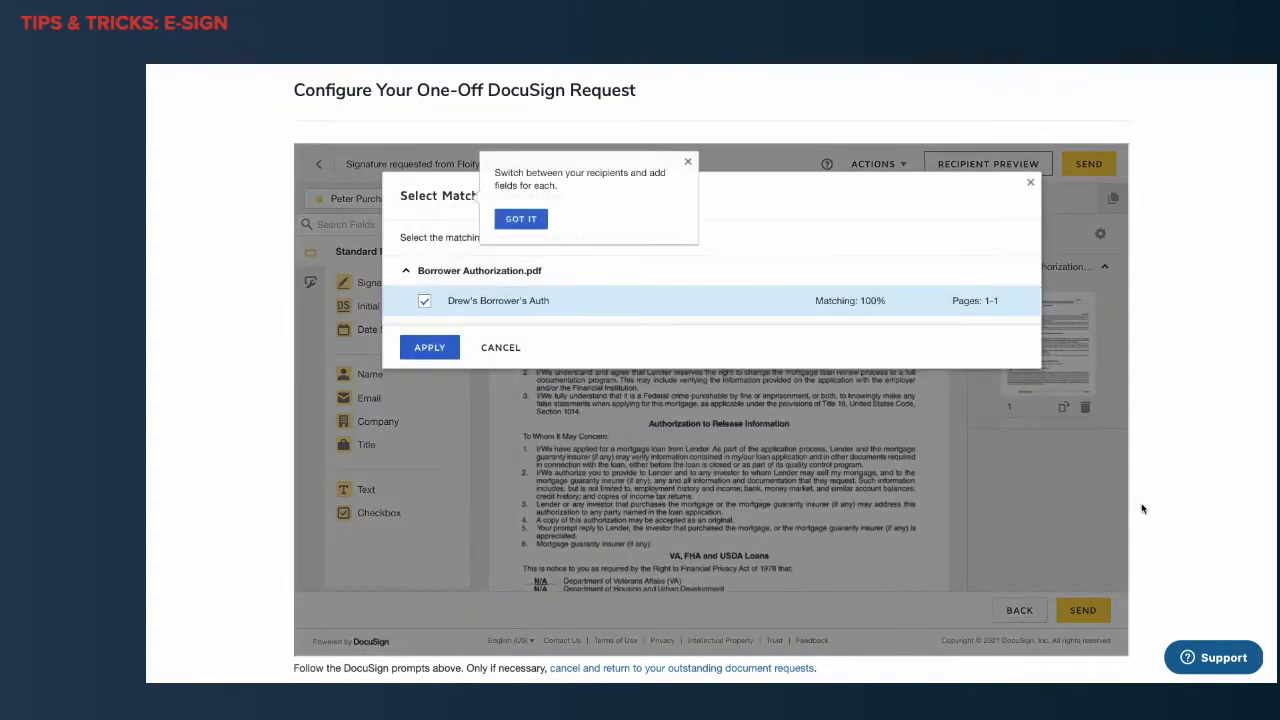
click(546, 228)
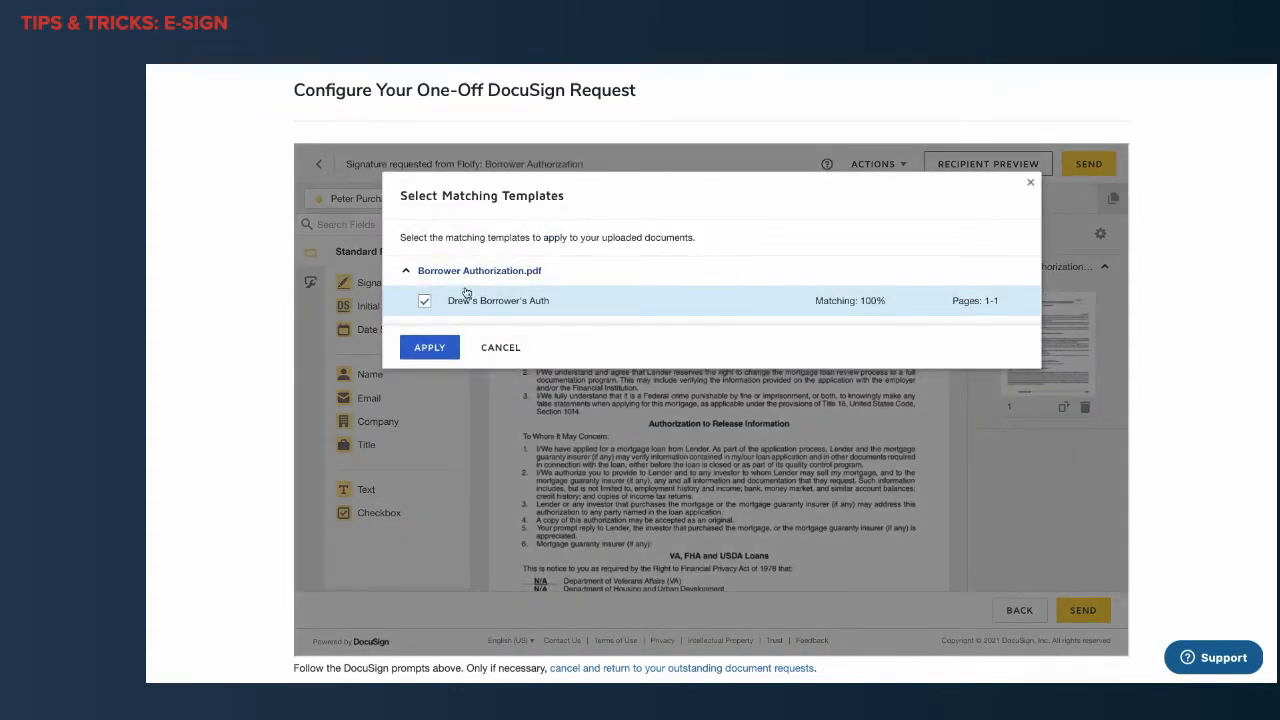
click(493, 346)
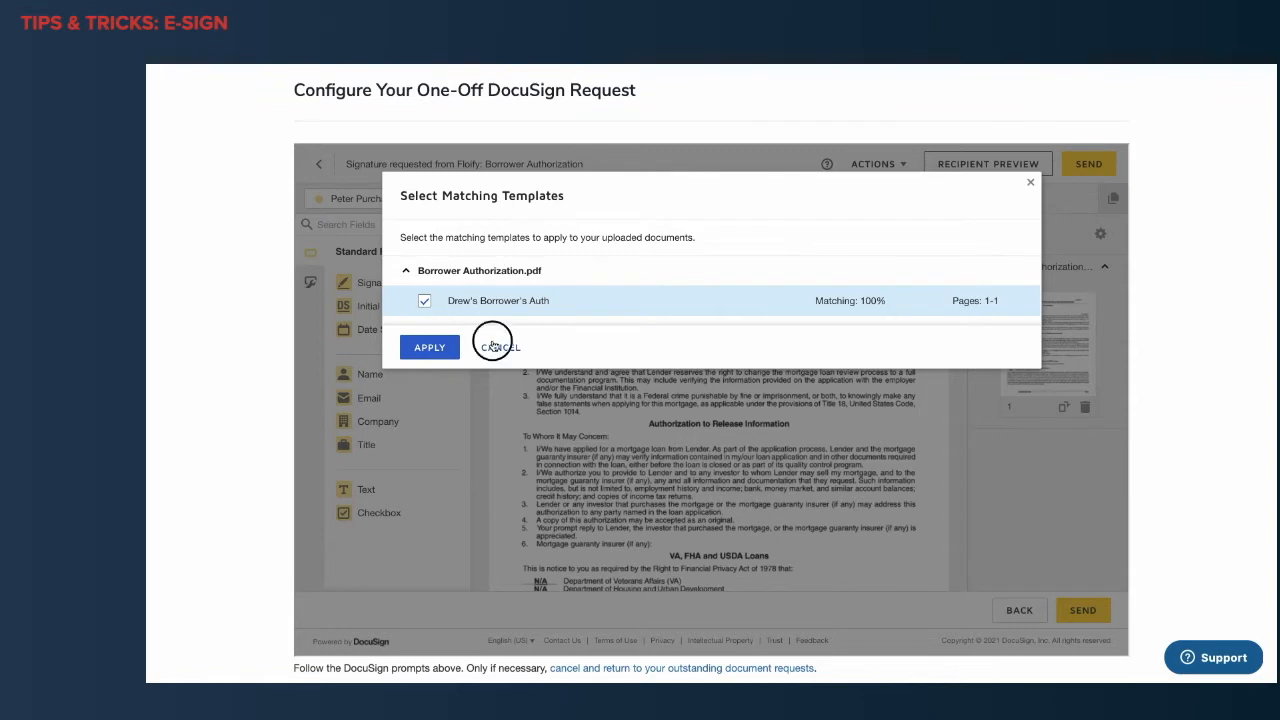
Place a Signature field and a Date Signed field for the borrower on the BORROWER ONE line.
scroll(817, 488, down, 3)
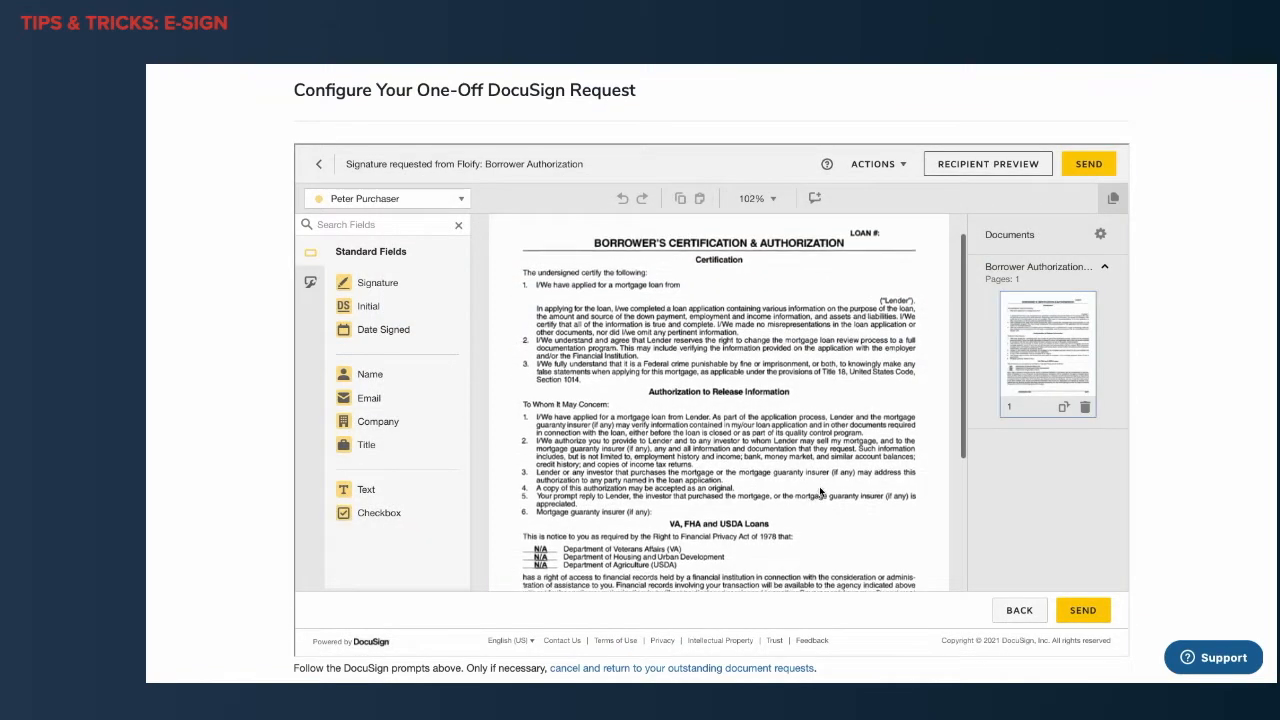
scroll(819, 490, down, 3)
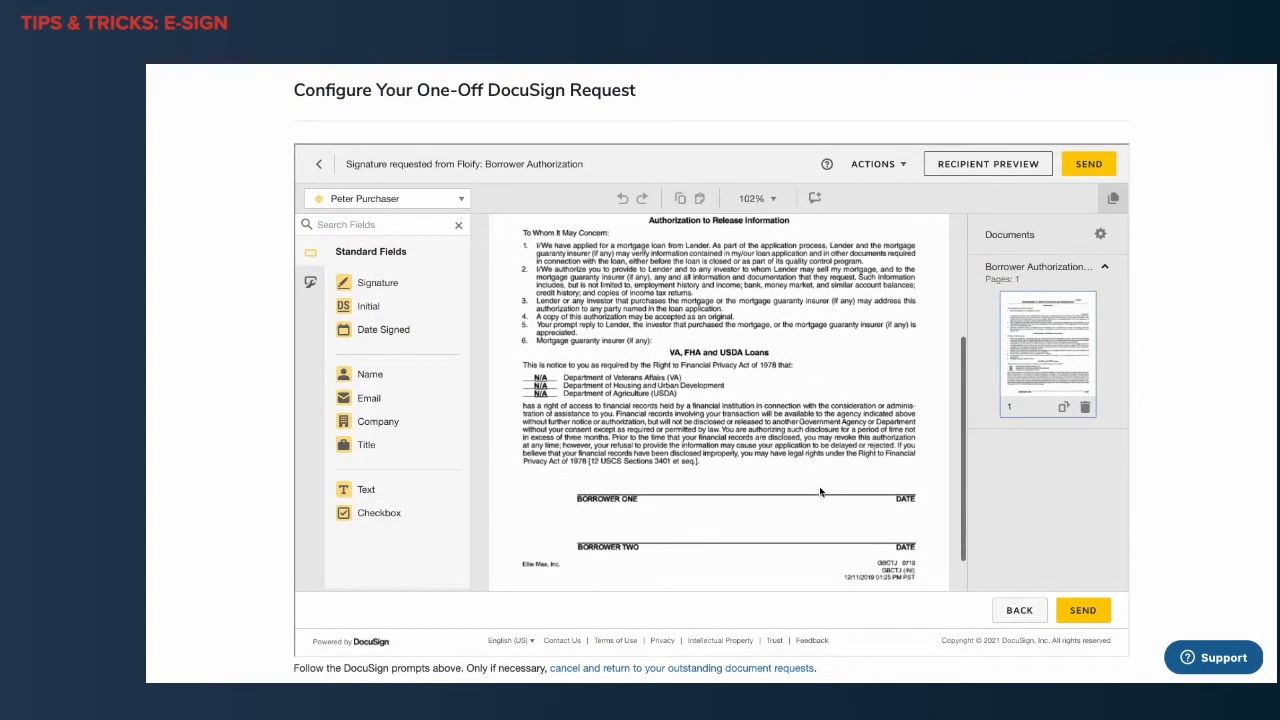
click(372, 283)
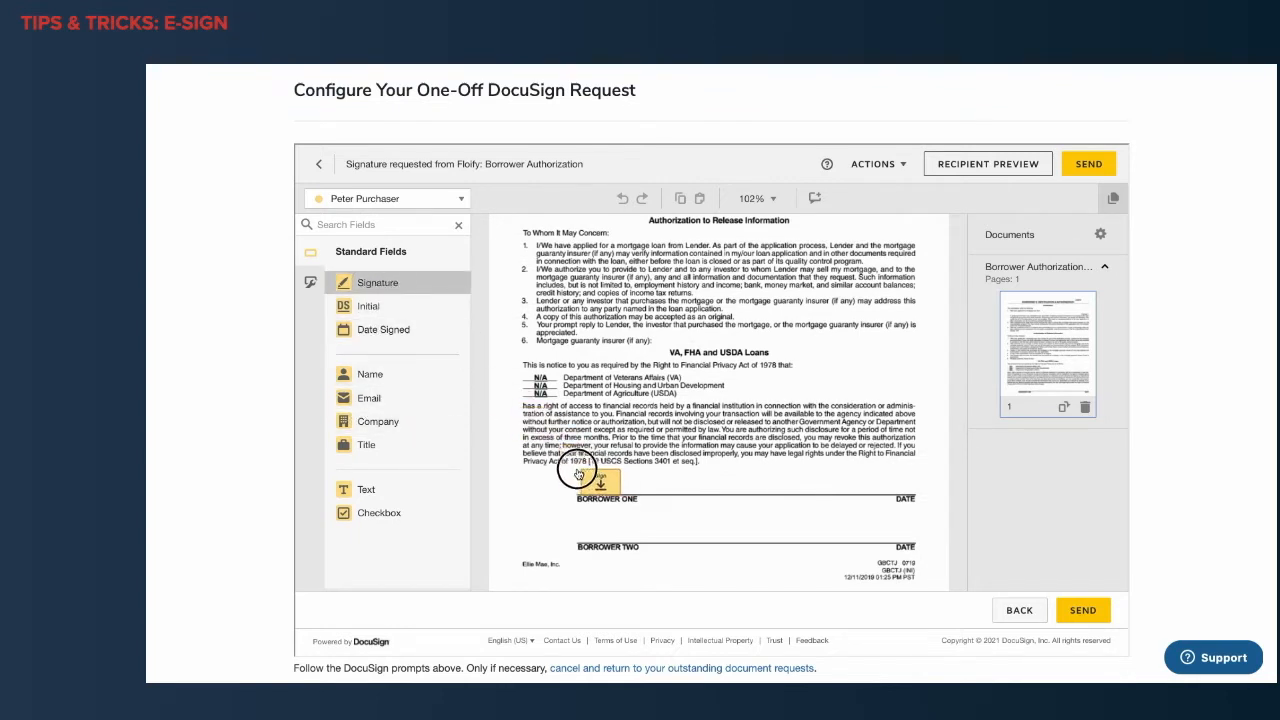
click(570, 474)
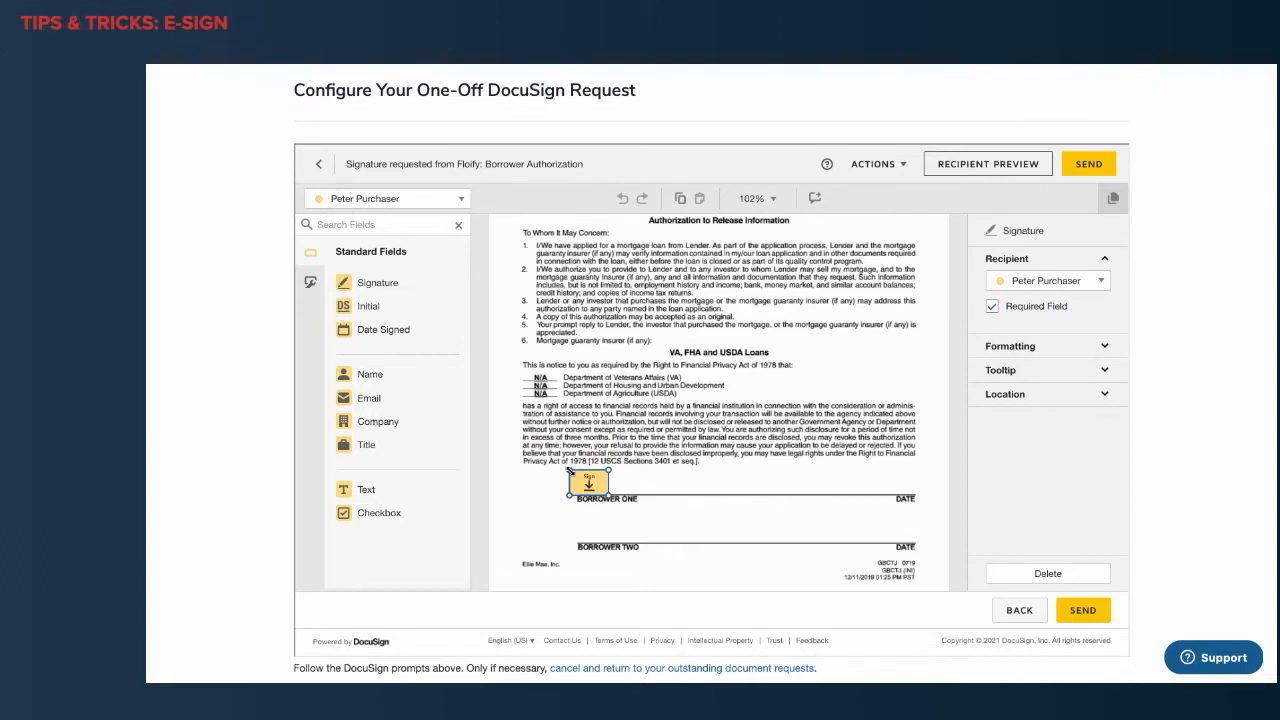
drag(590, 481, 597, 481)
drag(375, 330, 858, 487)
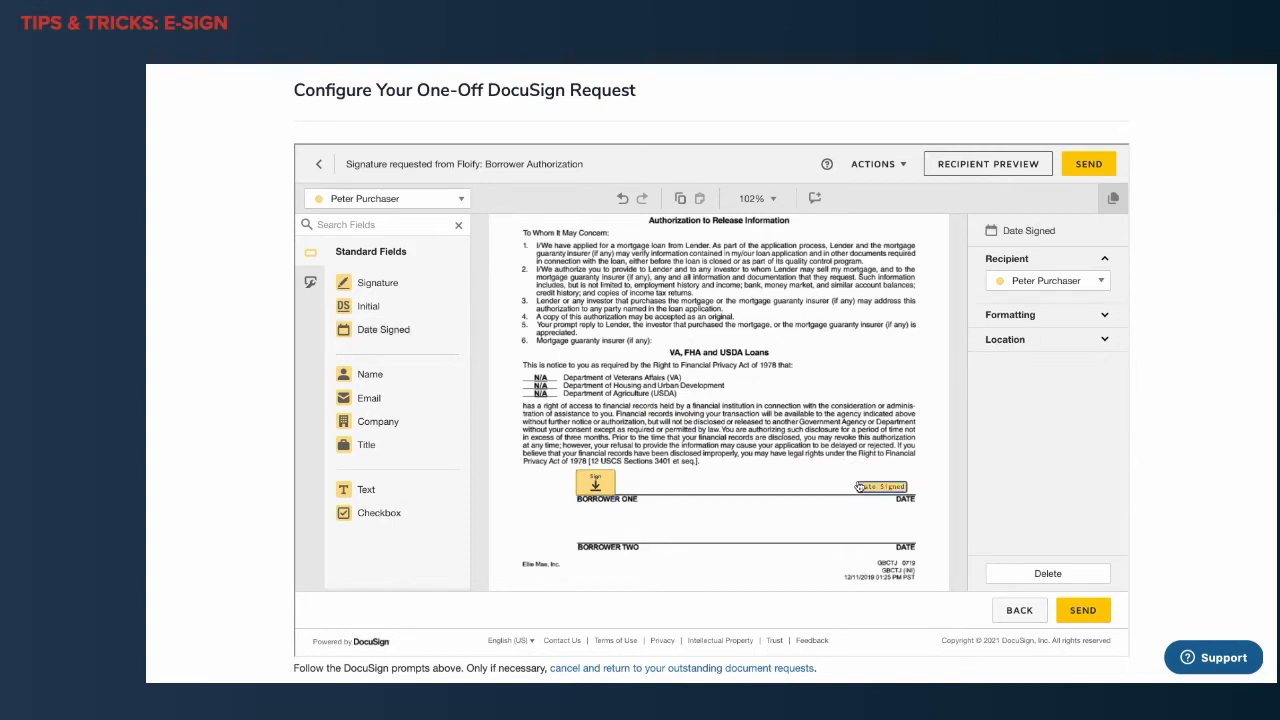
Place Signature and Date Signed fields for the co-borrower on the BORROWER TWO line and send the request.
click(386, 200)
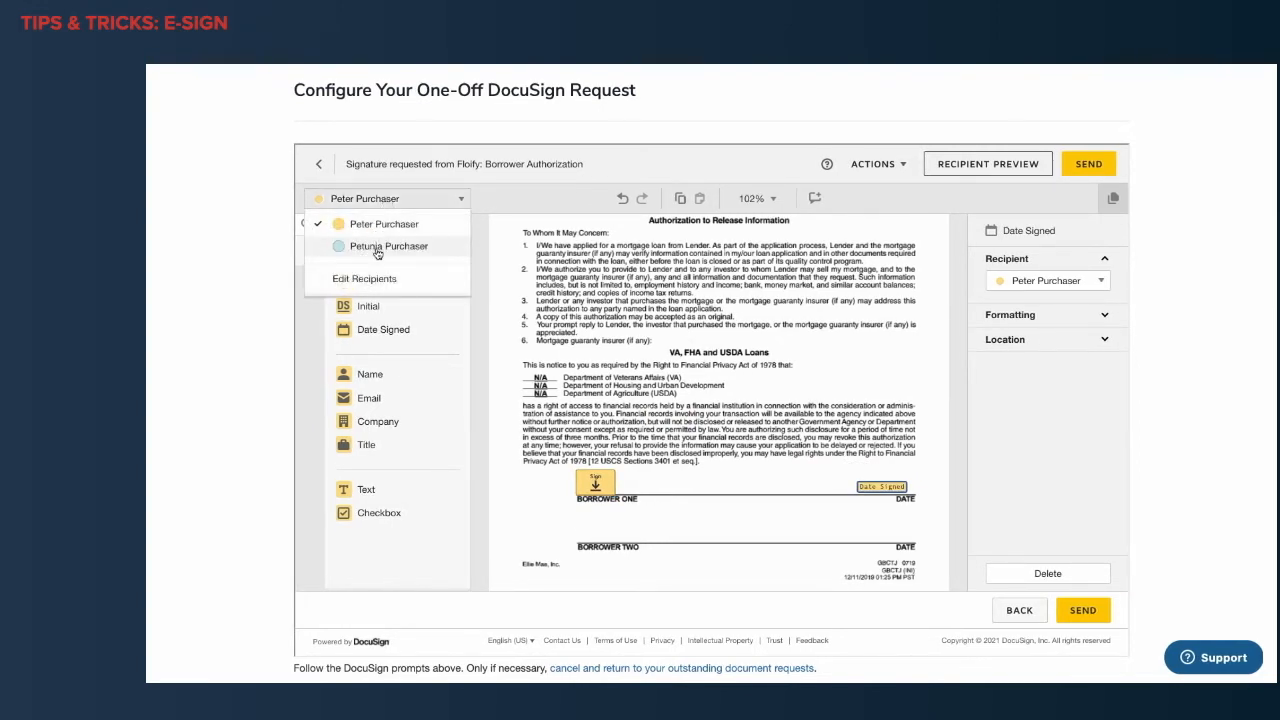
click(375, 248)
drag(368, 284, 576, 517)
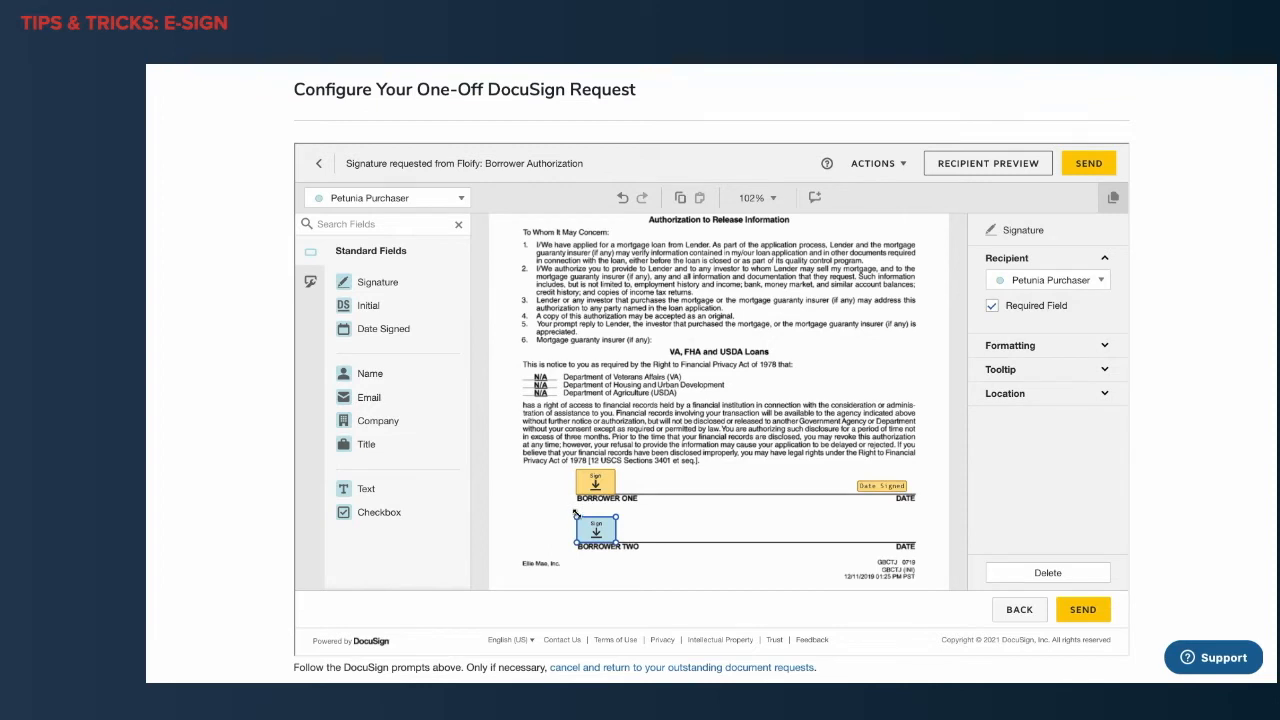
drag(365, 328, 869, 534)
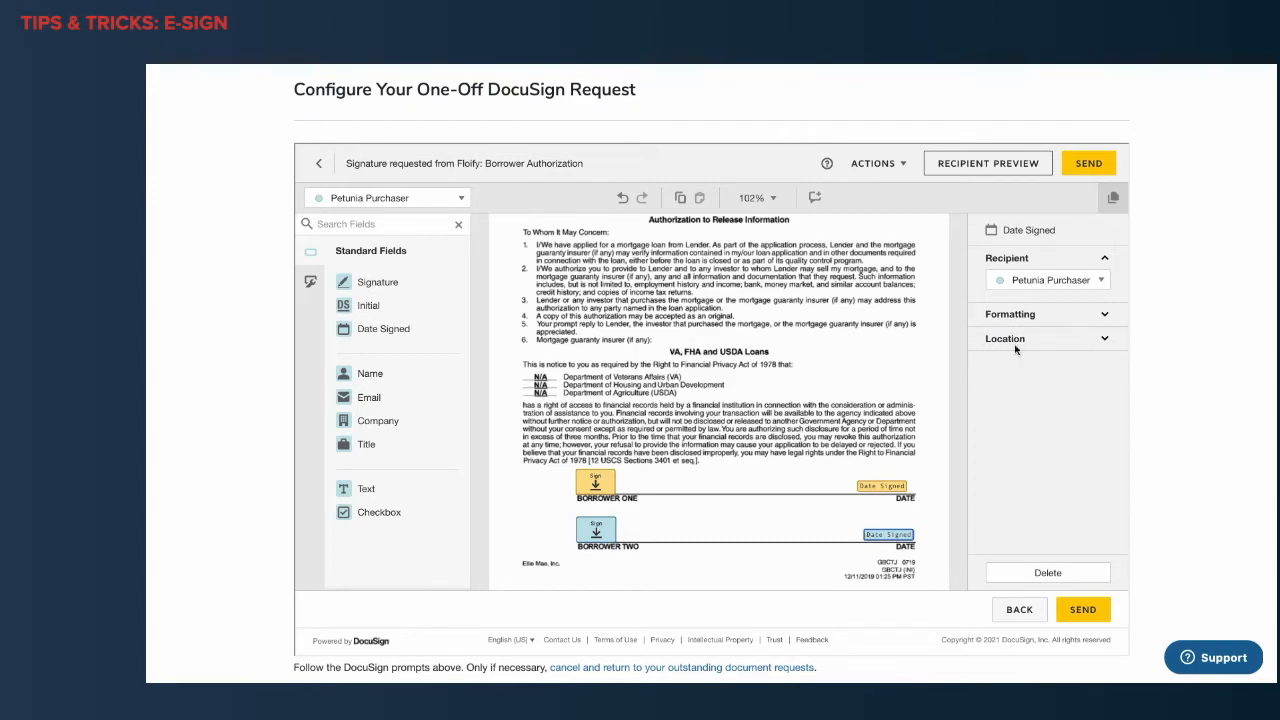
click(1082, 168)
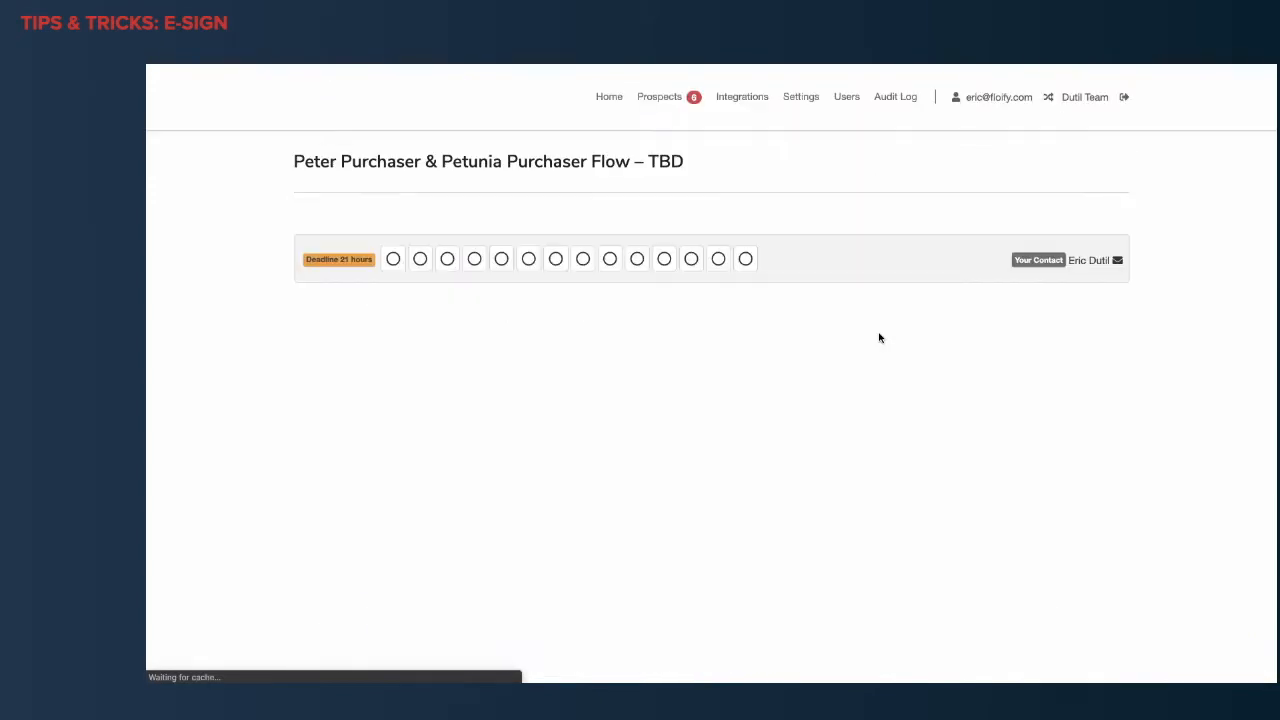
Check the Borrower Authorization requests among the owed documents in the Misc category, comparing their e-sign icons.
scroll(880, 339, down, 2)
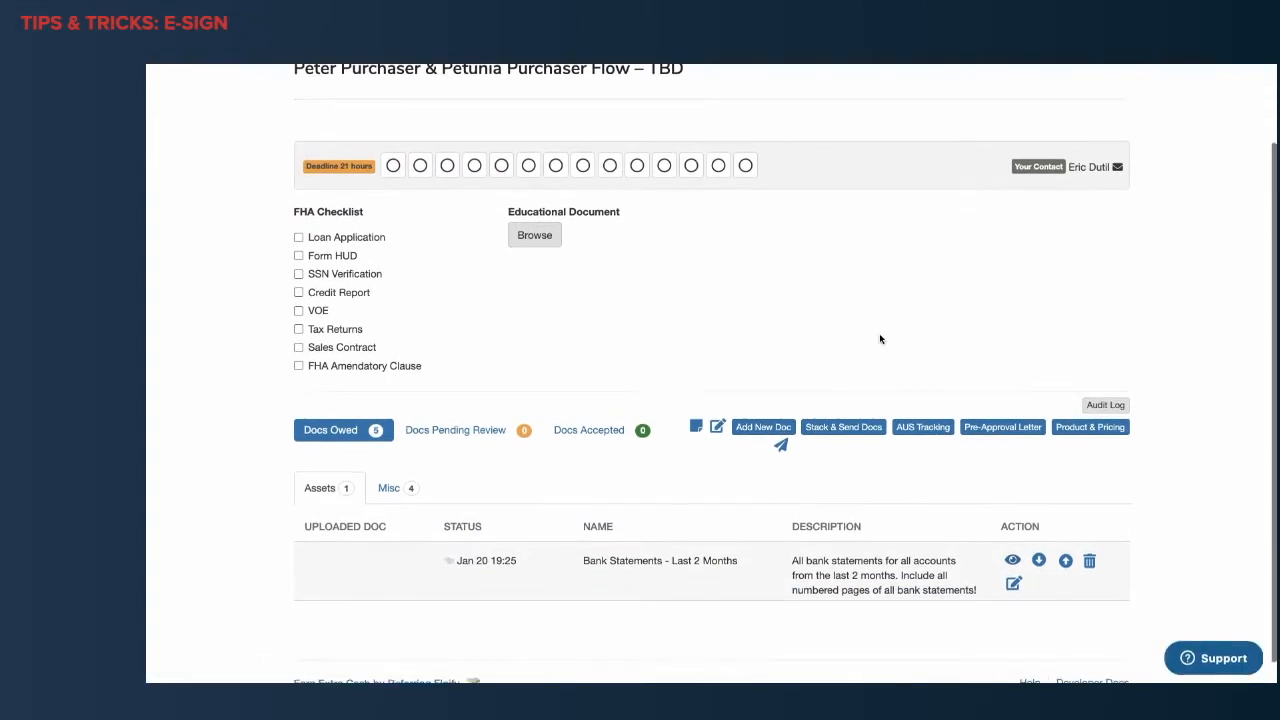
click(394, 474)
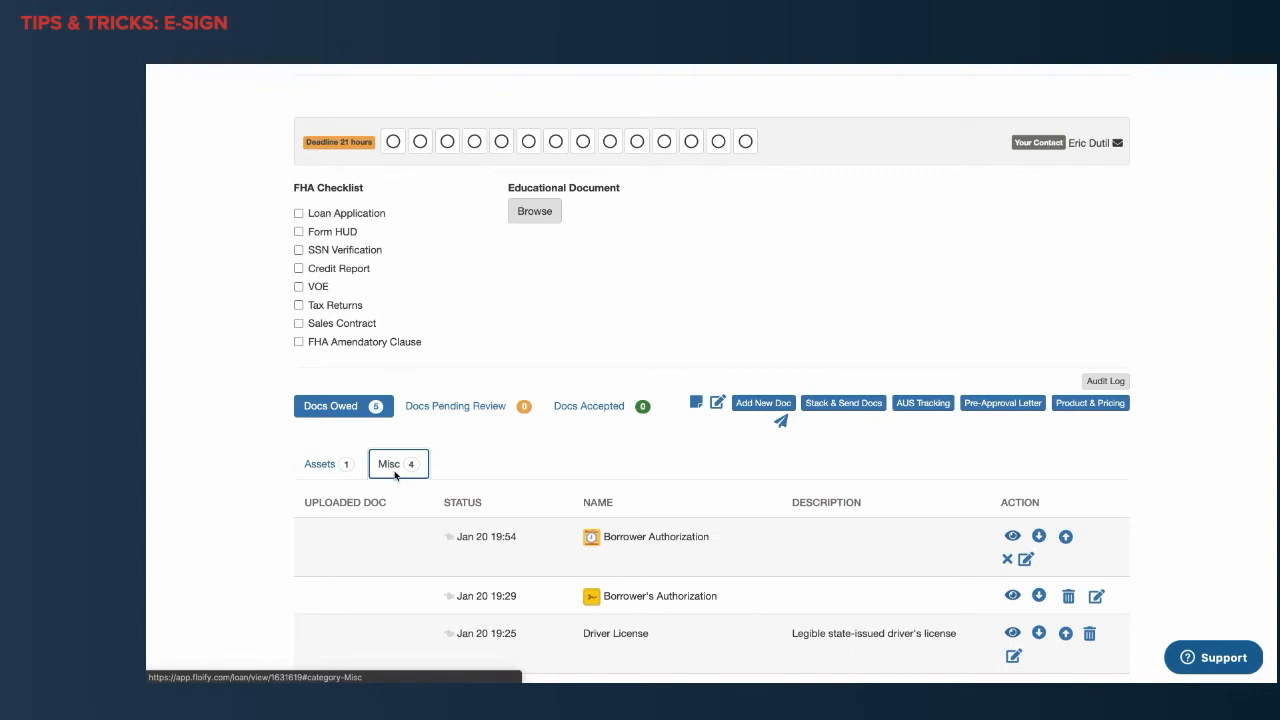
scroll(396, 474, down, 1)
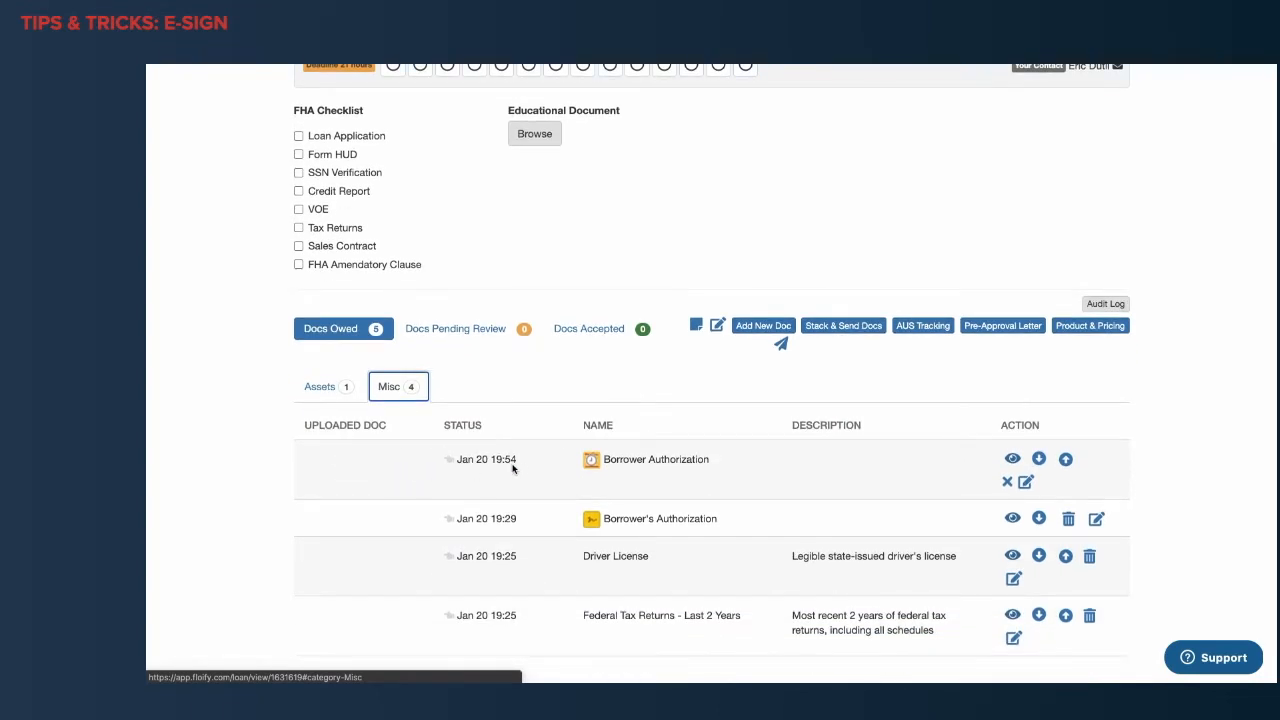
mouse_move(590, 463)
mouse_move(598, 521)
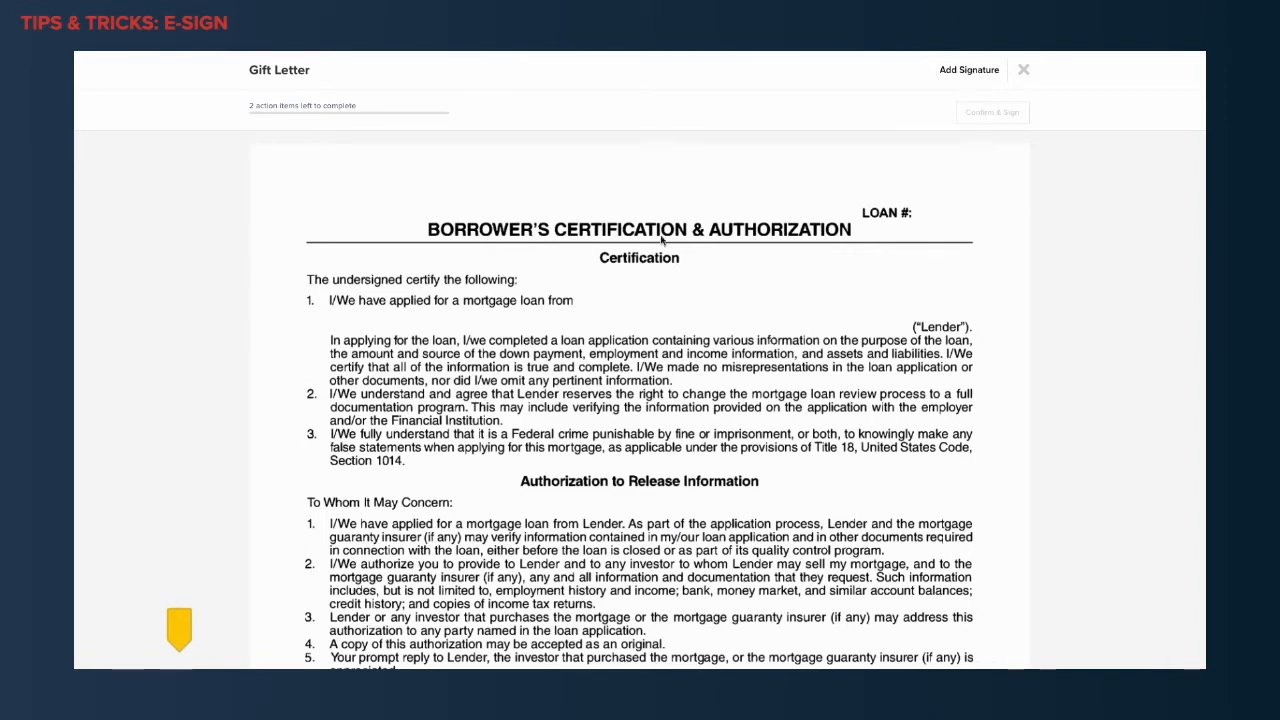
Create the typed signature "Gift giver" for the Gift Letter's signature field, consent to electronic business and save it.
scroll(561, 307, down, 5)
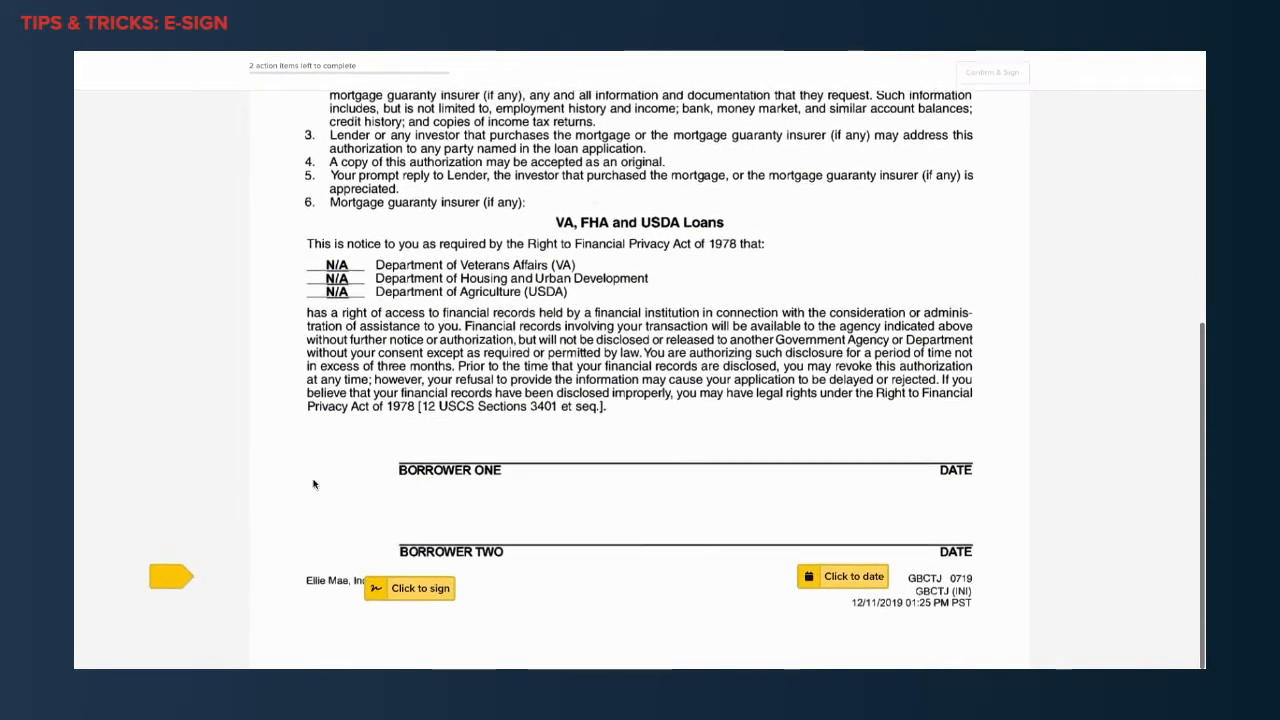
click(410, 590)
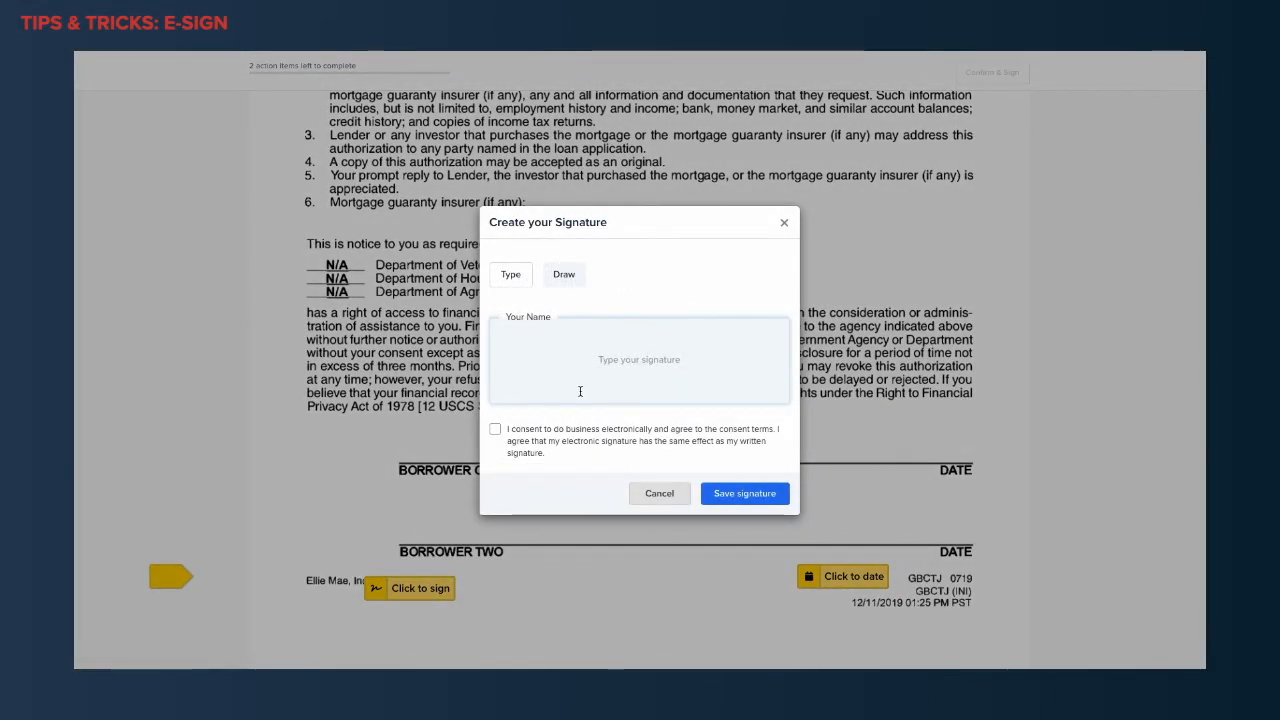
text(Gift)
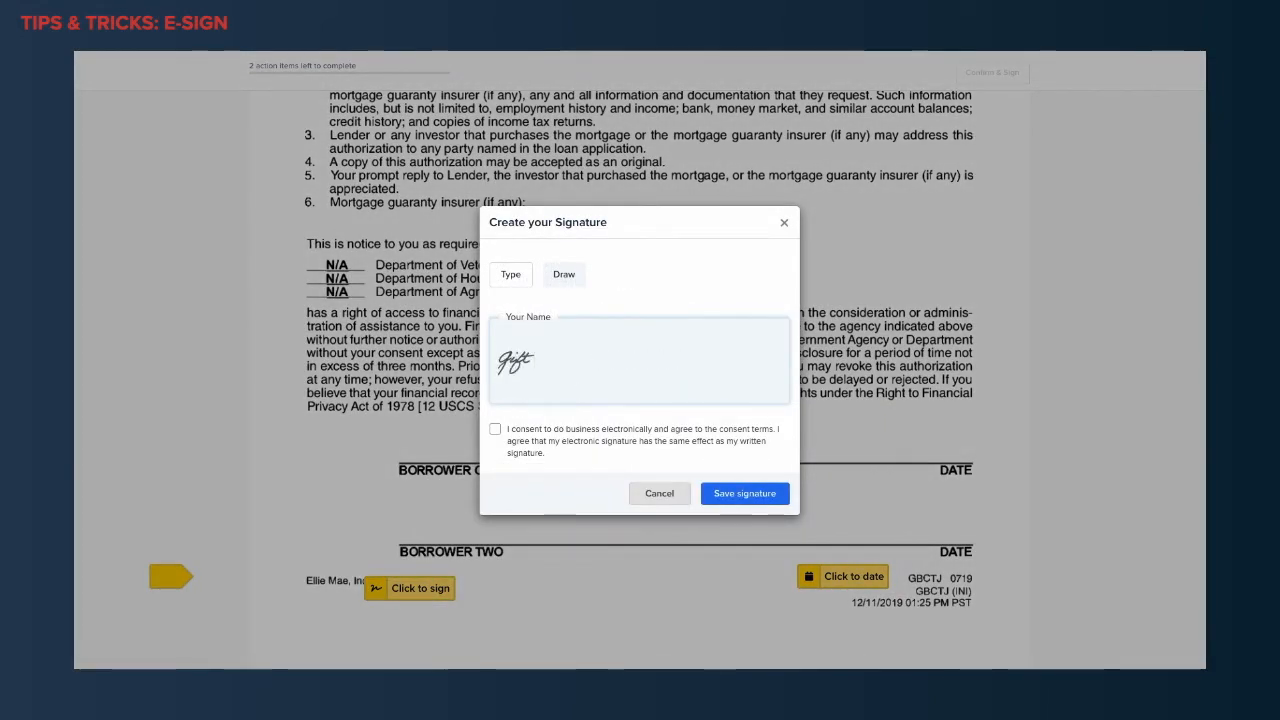
text( giver)
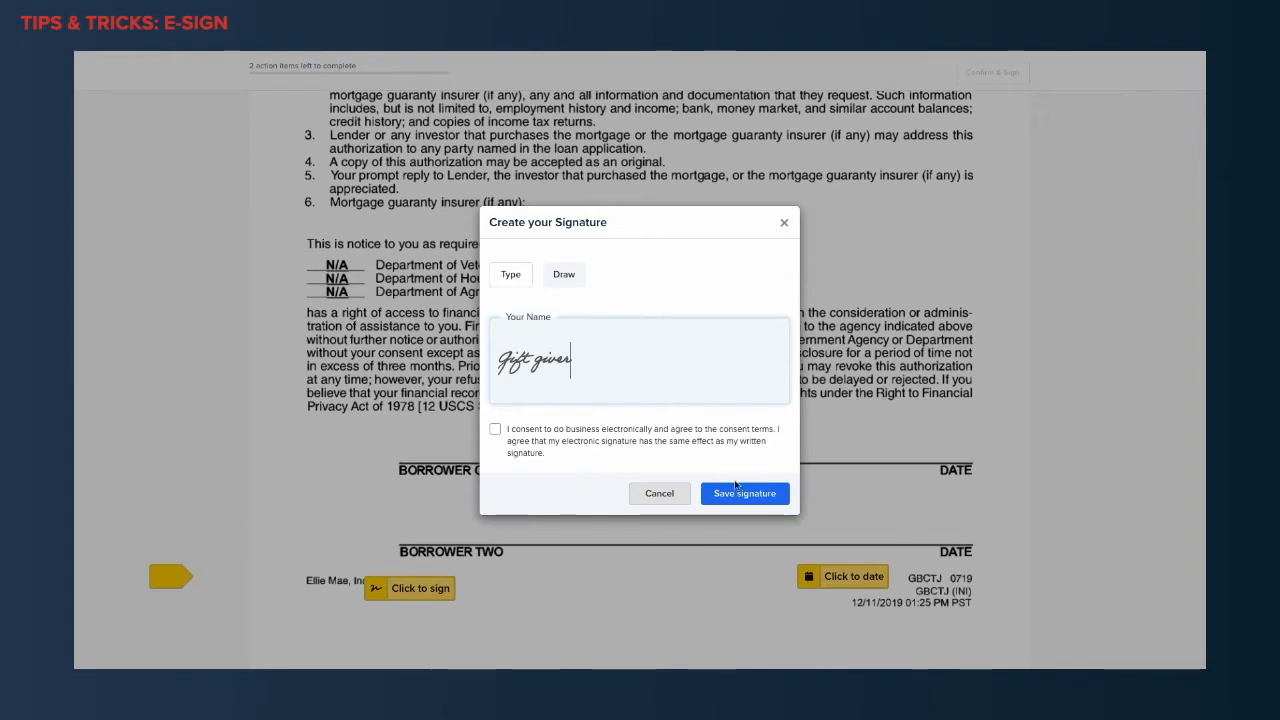
click(522, 441)
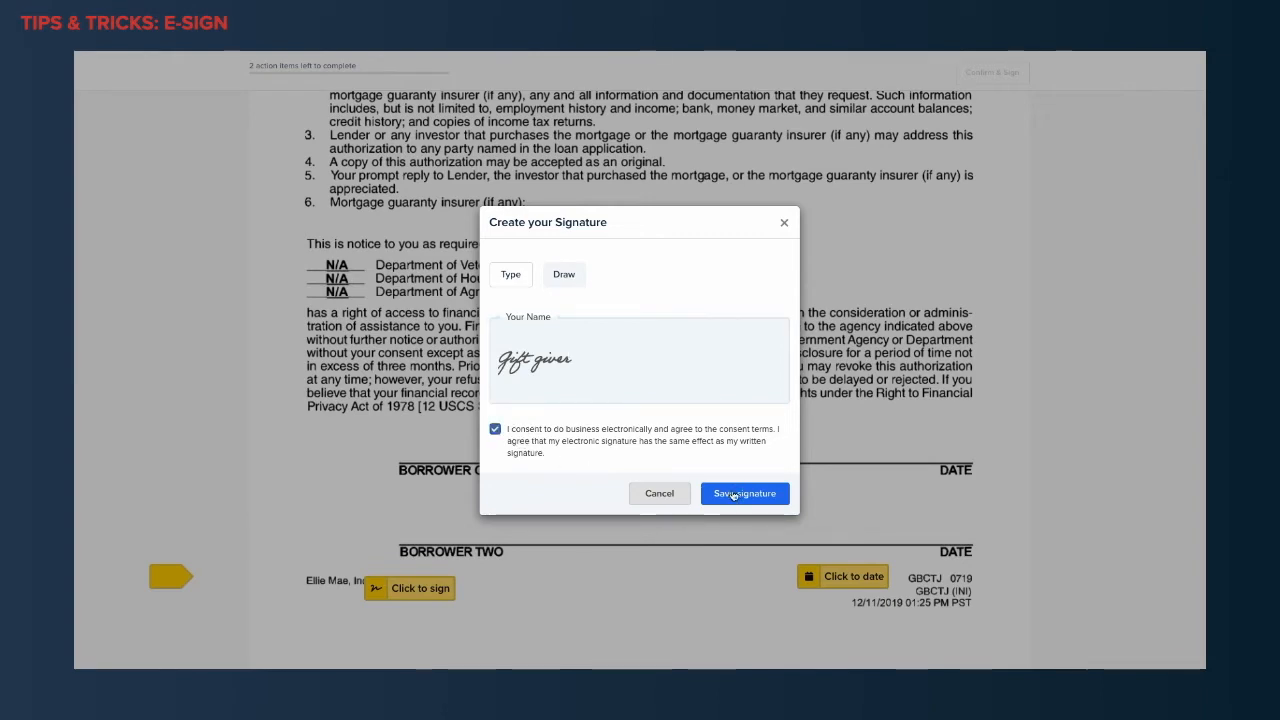
click(733, 494)
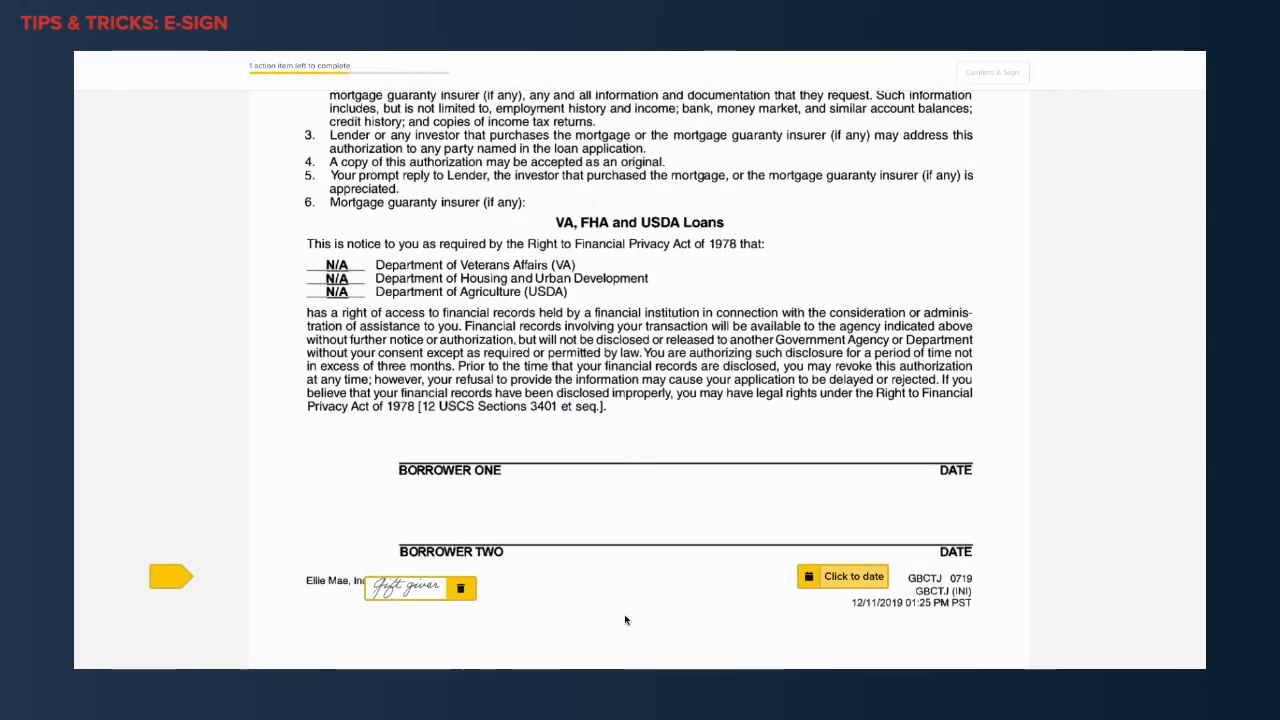
Fill in the date field beside the signature and confirm the signing of the Gift Letter.
click(845, 580)
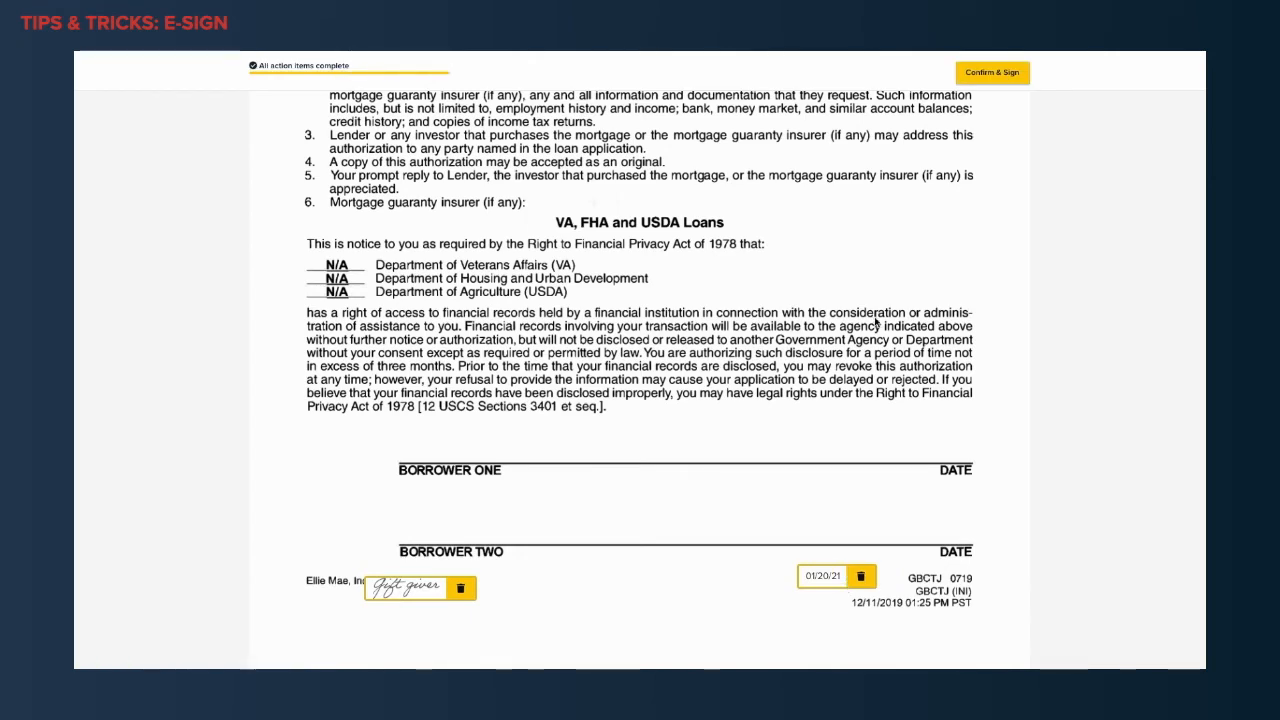
click(993, 73)
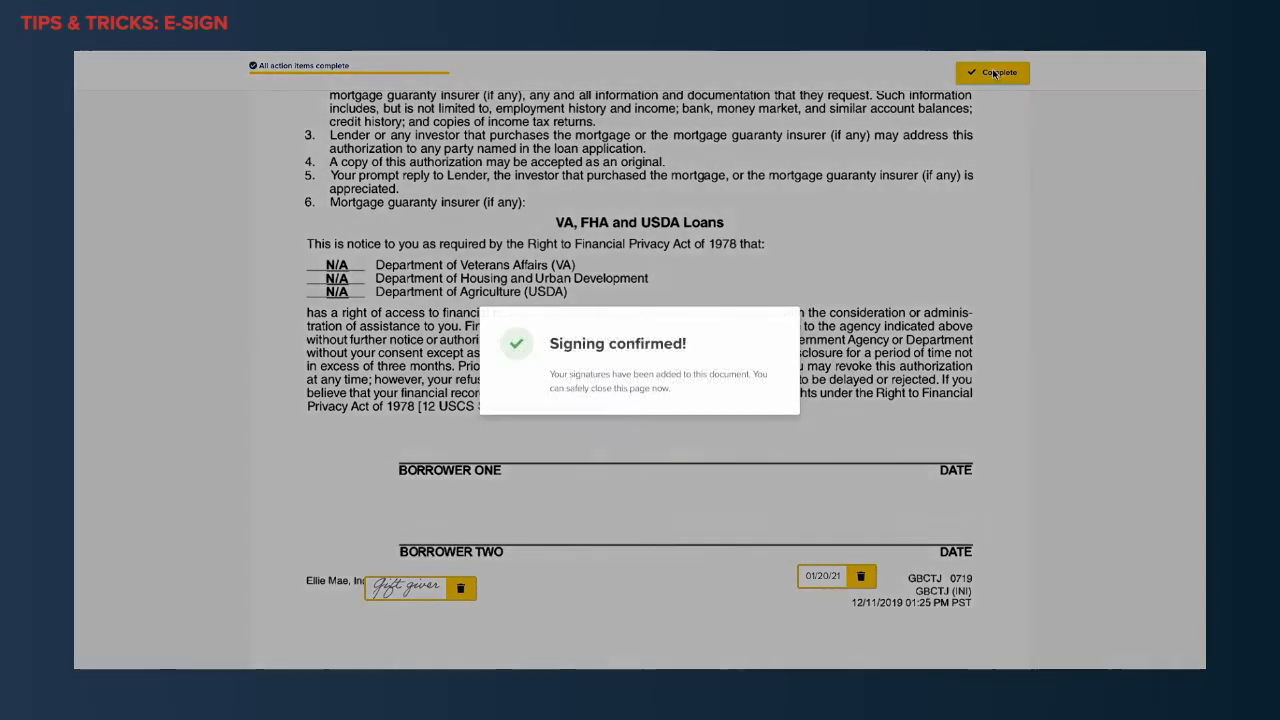
drag(697, 346, 545, 344)
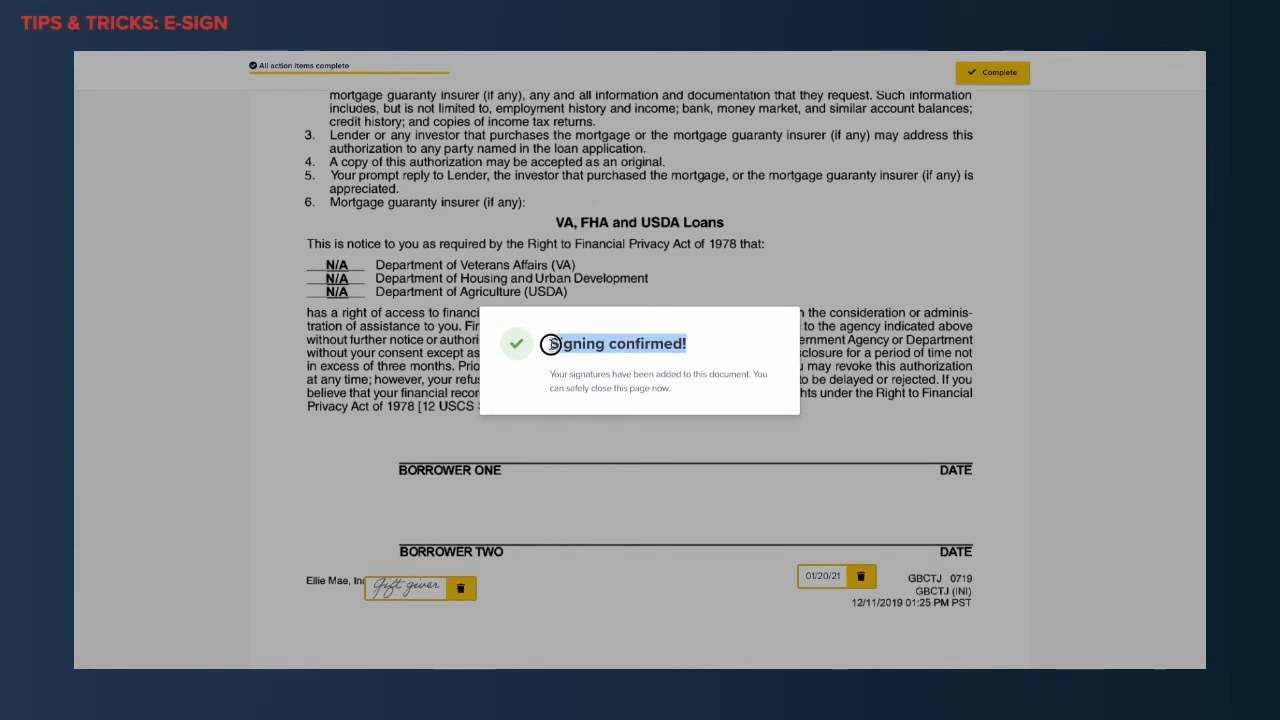
click(754, 348)
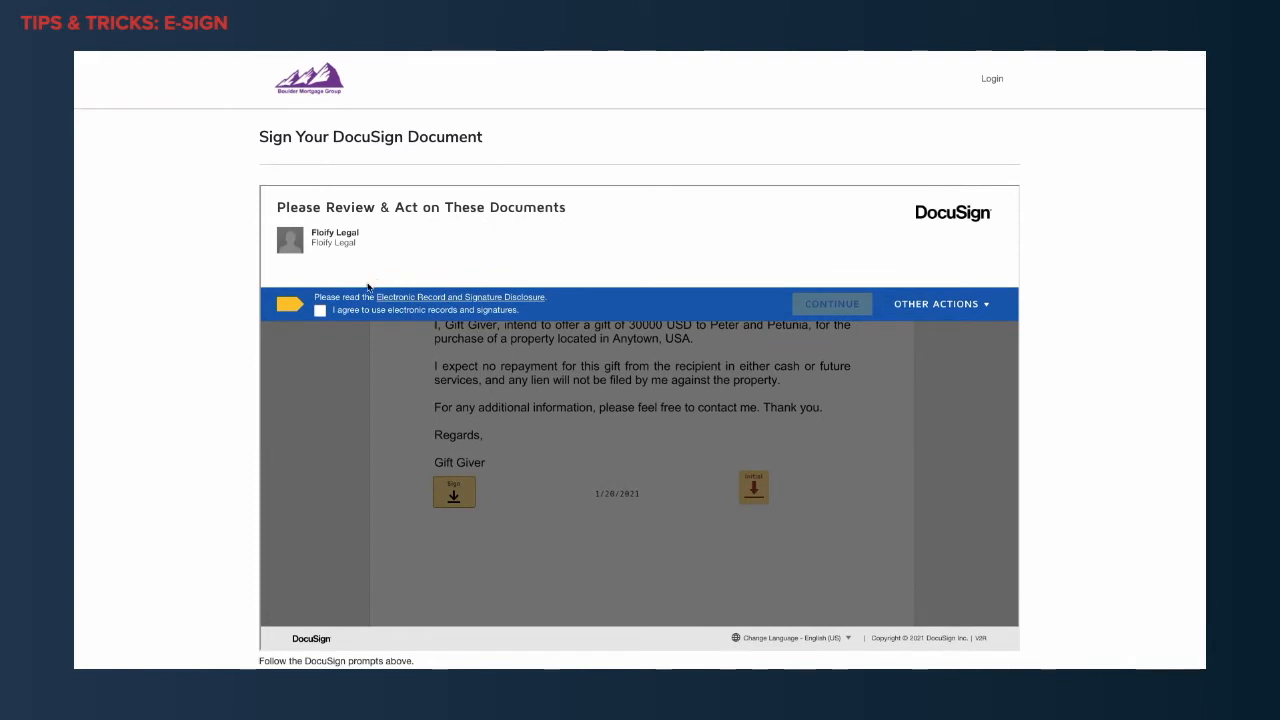
Agree to use electronic records and signatures in the DocuSign gift letter, and adopt the preset-style signature in its sign field.
click(320, 312)
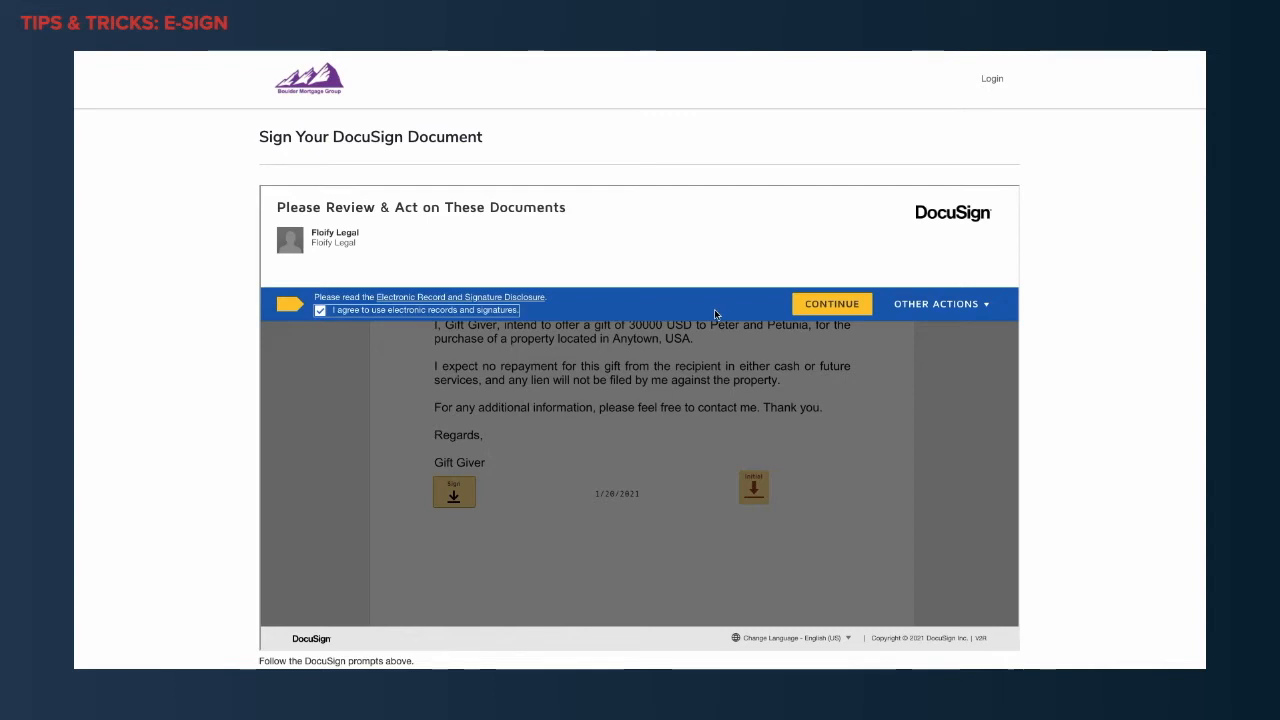
click(829, 304)
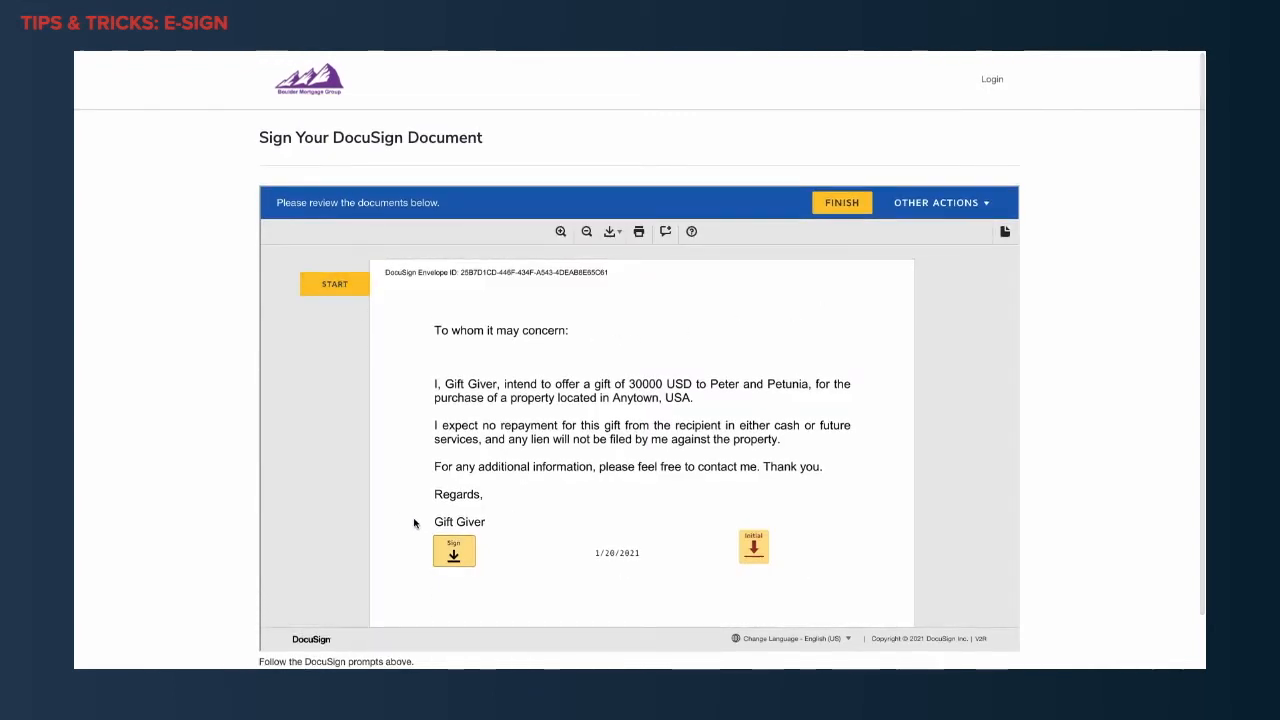
click(330, 288)
click(452, 436)
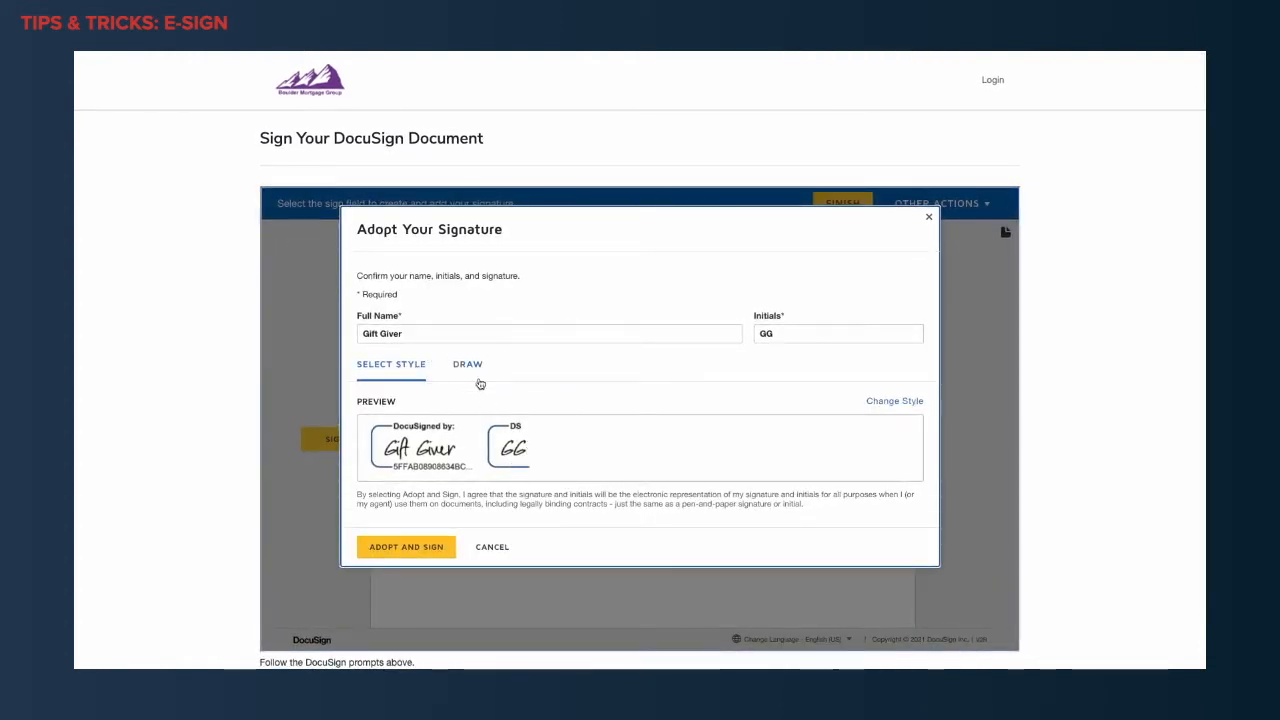
scroll(460, 466, down, 1)
click(418, 545)
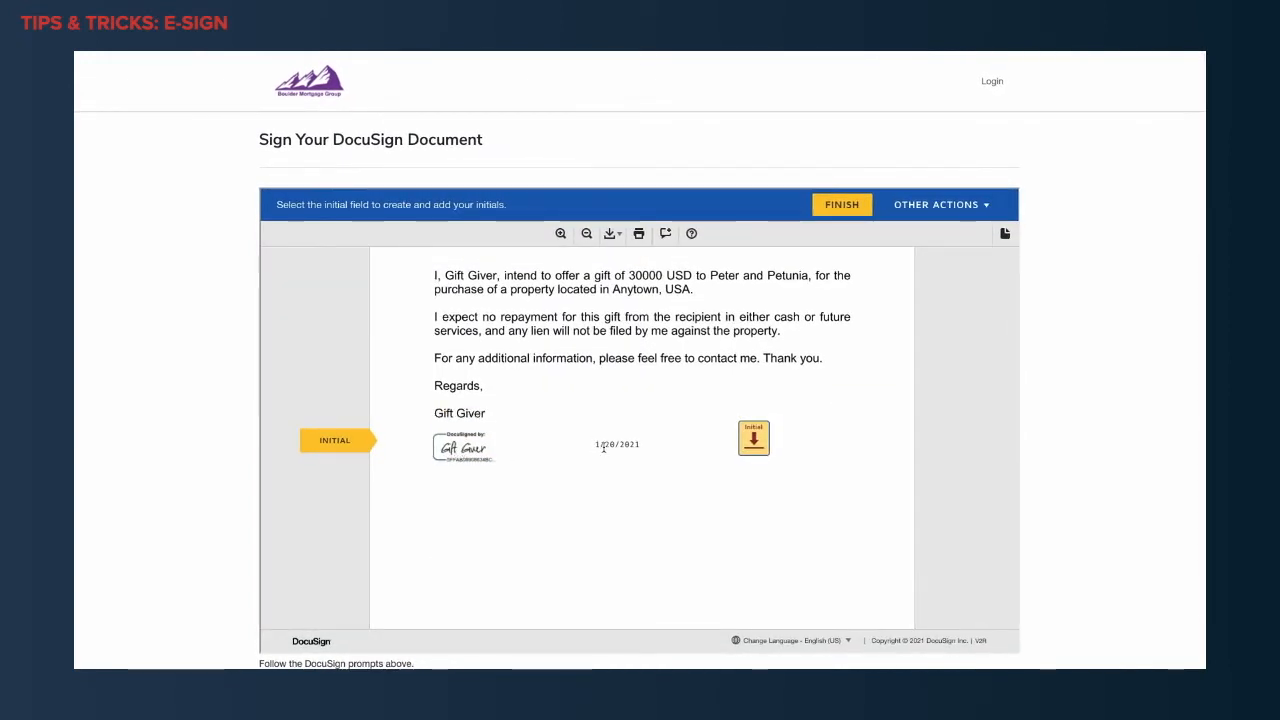
Add the initials to the gift letter's initial field, review the document and finish the DocuSign signing.
click(754, 440)
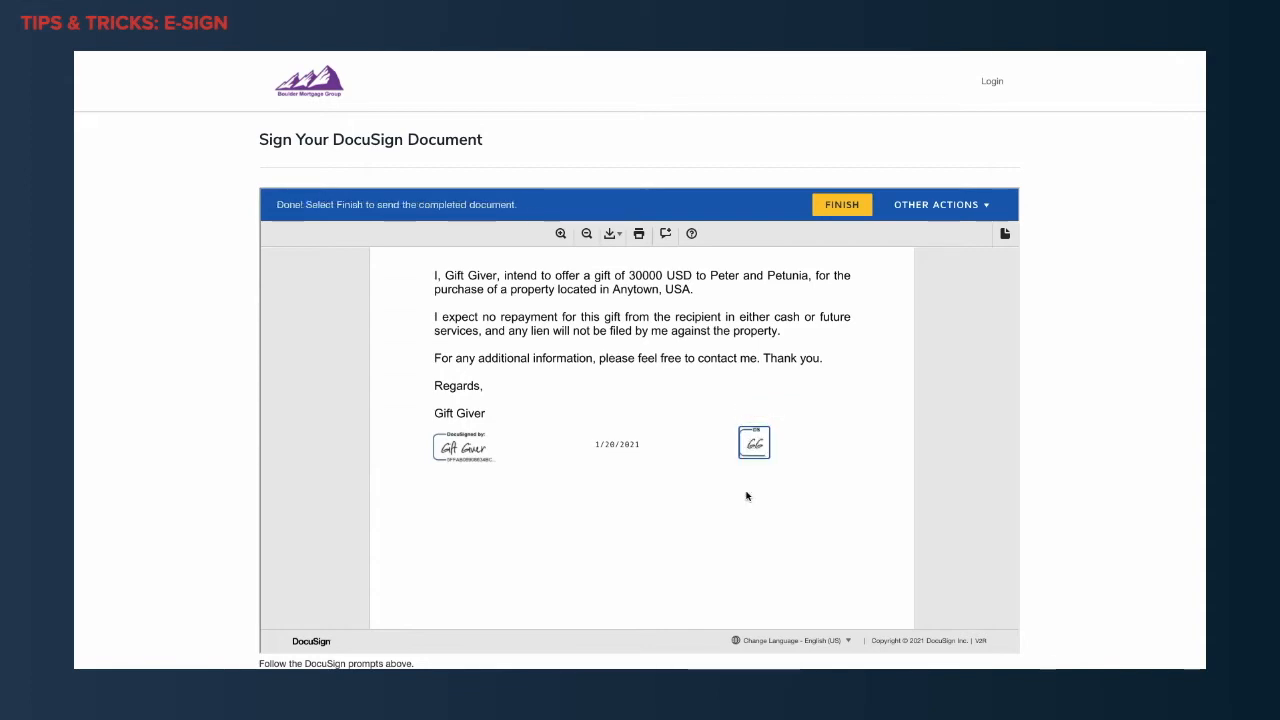
scroll(746, 496, up, 2)
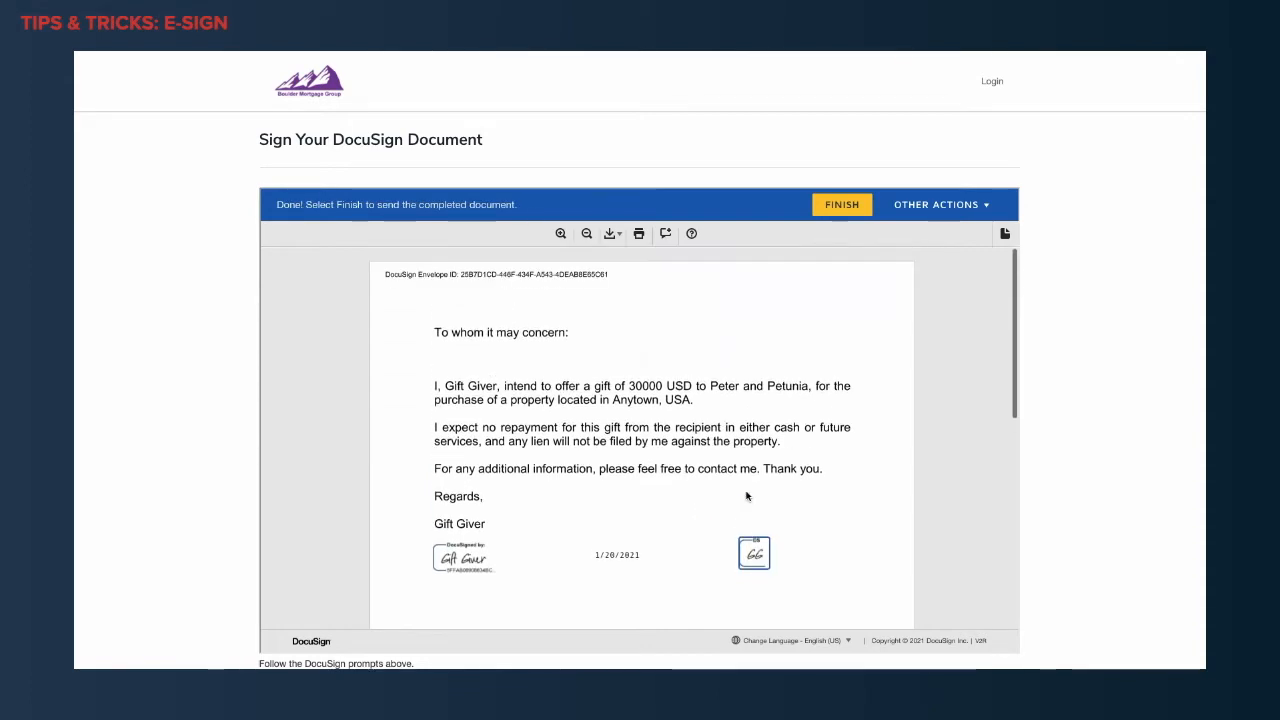
scroll(746, 496, down, 5)
scroll(746, 496, down, 3)
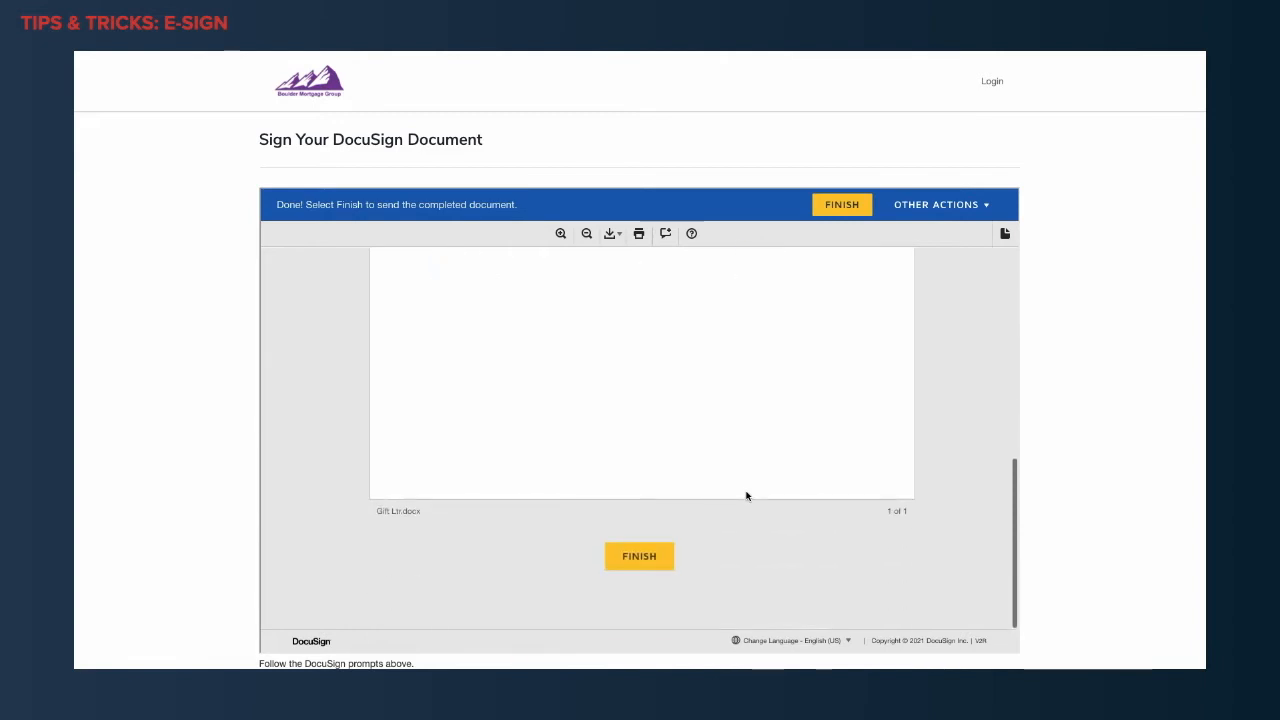
click(656, 562)
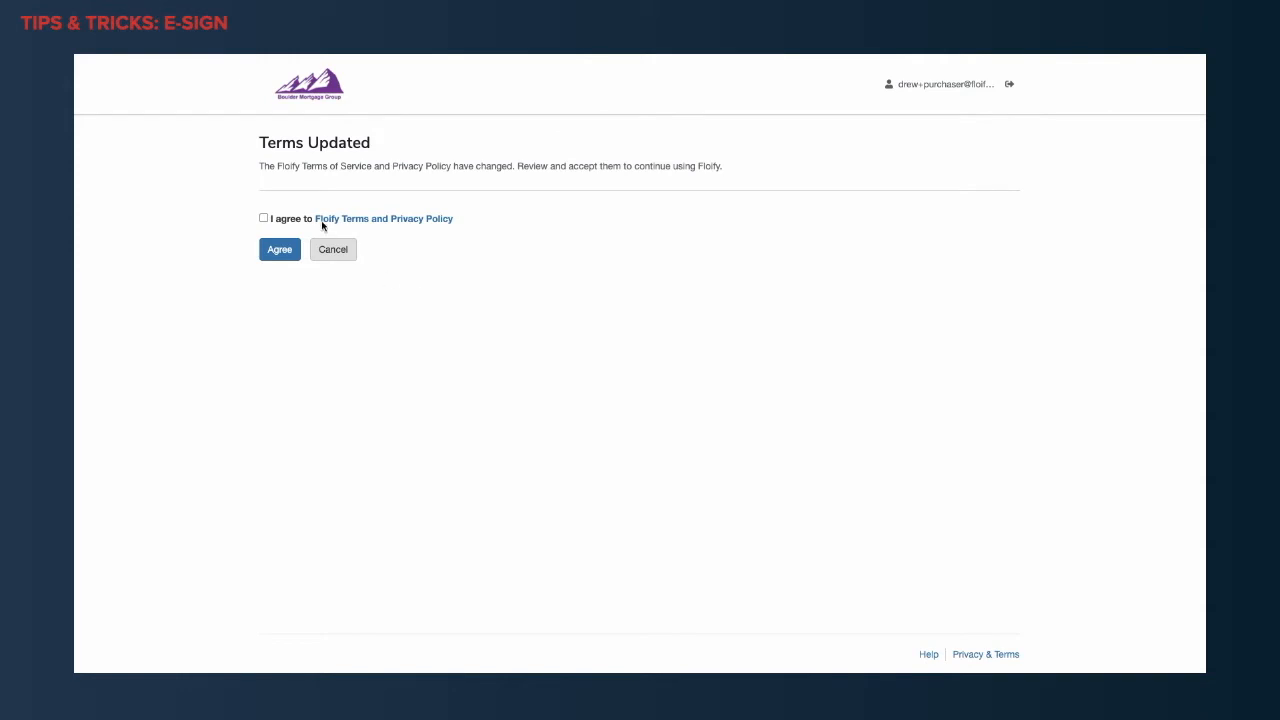
Accept the updated Floify Terms and Privacy Policy, and indicate on the E-Consents page that both borrowers are here.
click(264, 220)
click(279, 250)
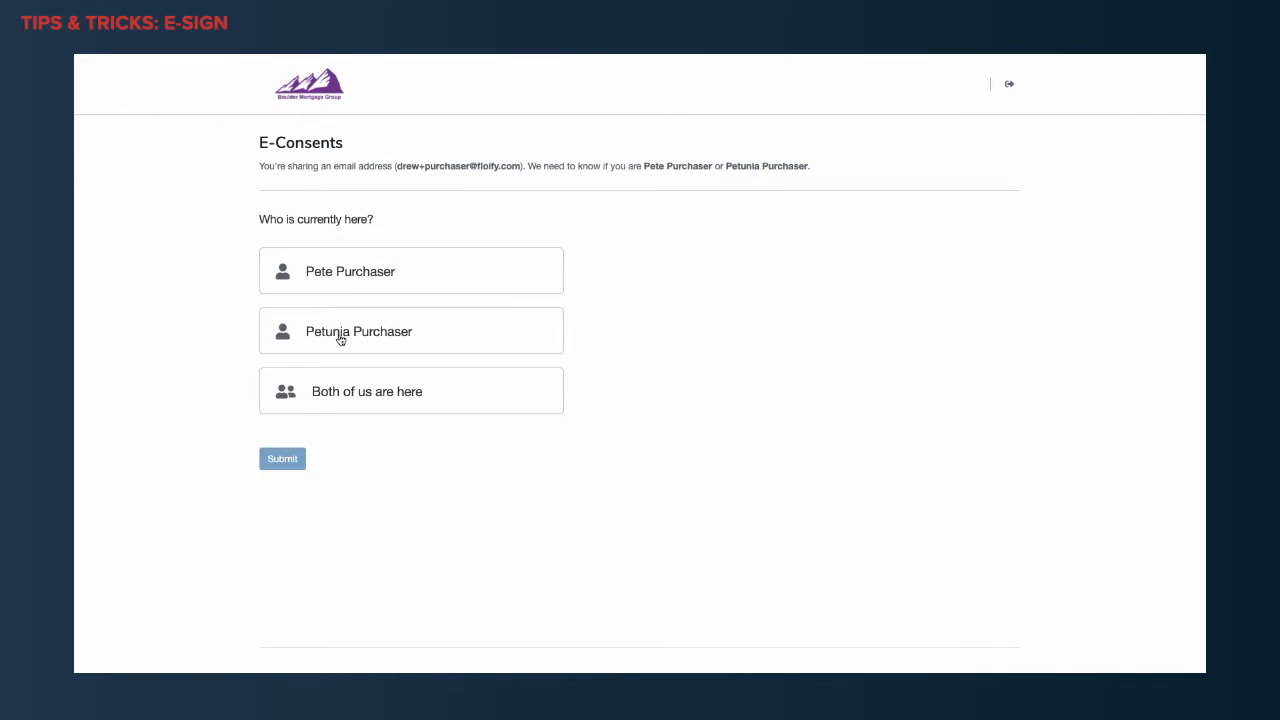
click(354, 283)
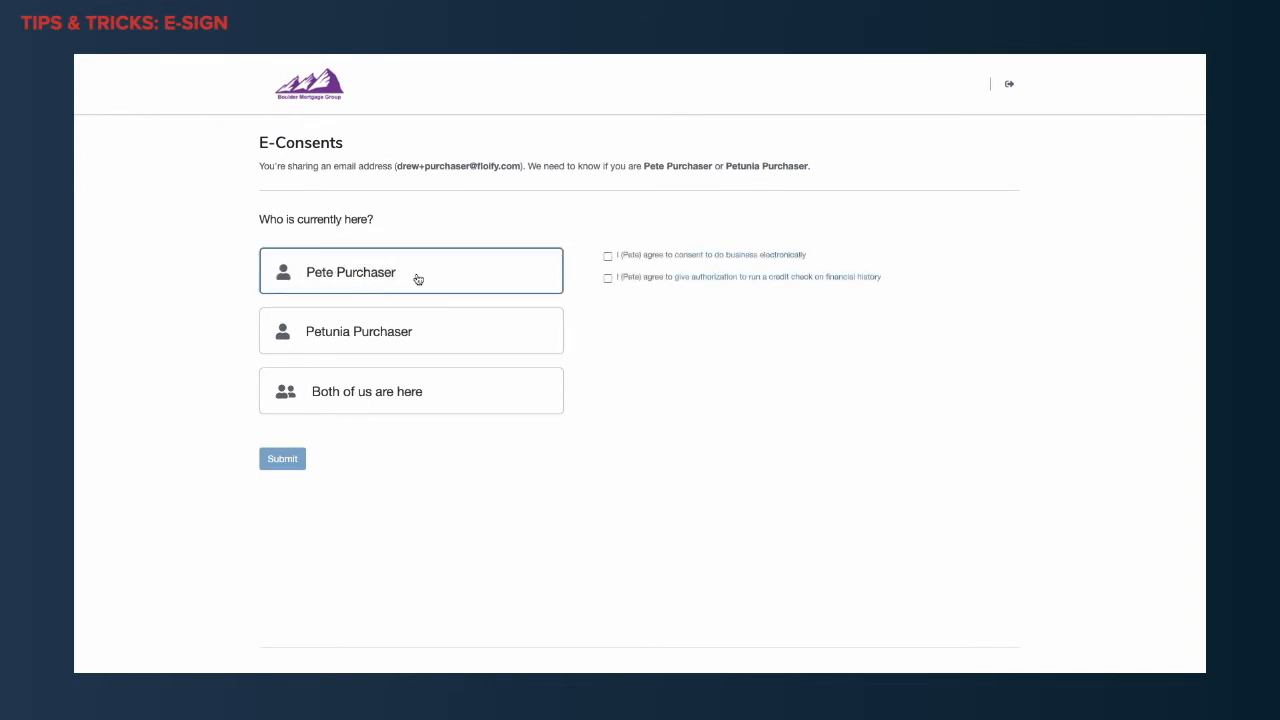
click(539, 327)
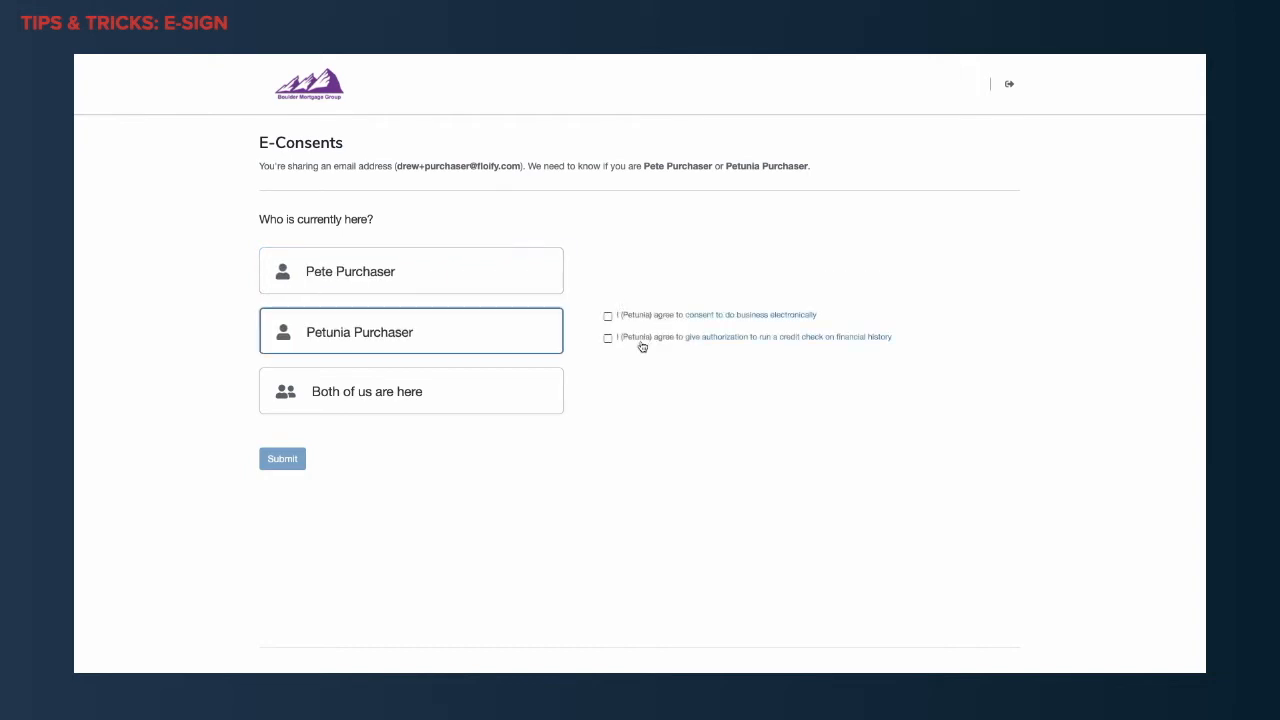
click(527, 385)
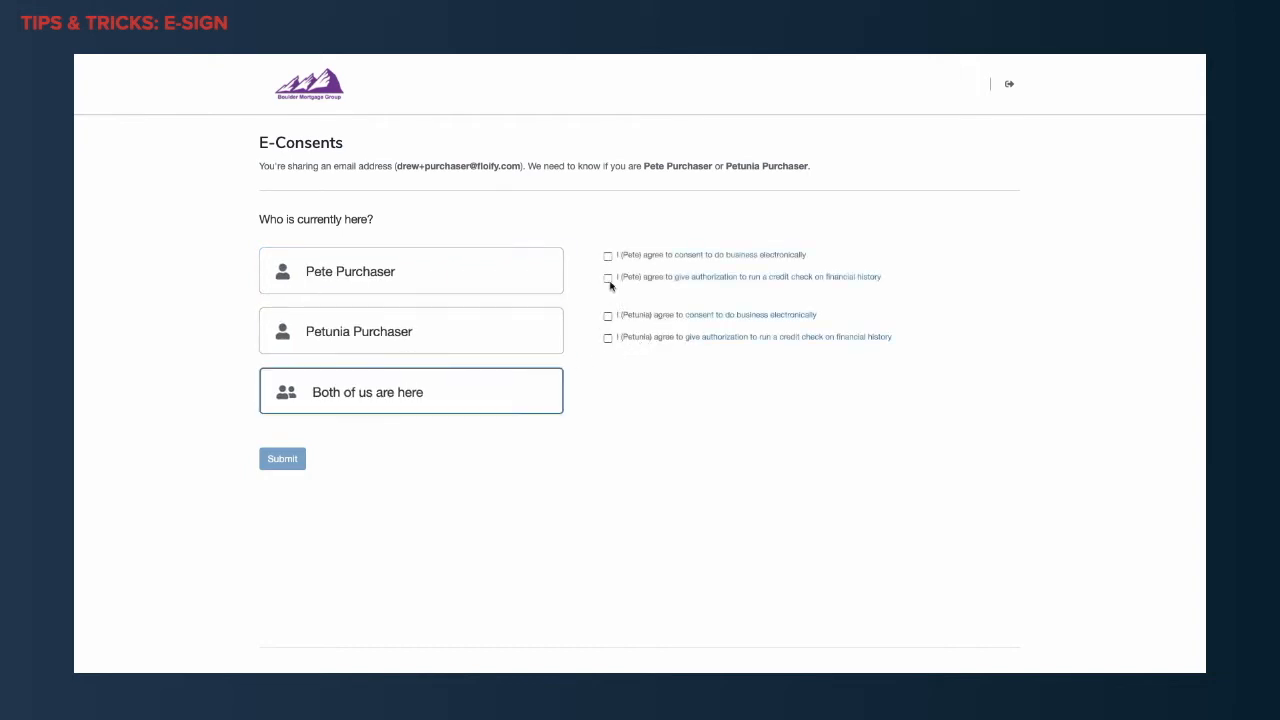
Give both borrowers' consent to electronic business and authorization for a credit check, and submit the e-consents.
click(609, 256)
click(608, 278)
click(608, 315)
click(608, 338)
click(285, 460)
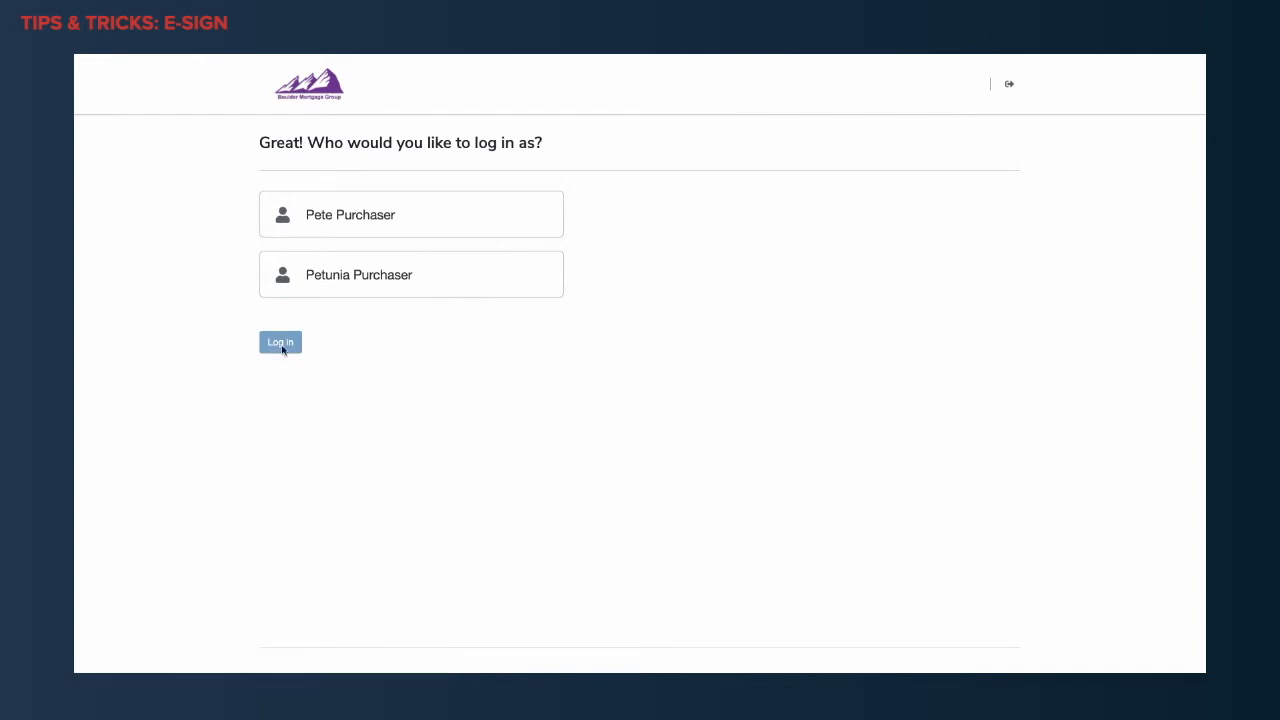
Log in as the first-listed borrower and go through the welcome tour to its end.
click(390, 223)
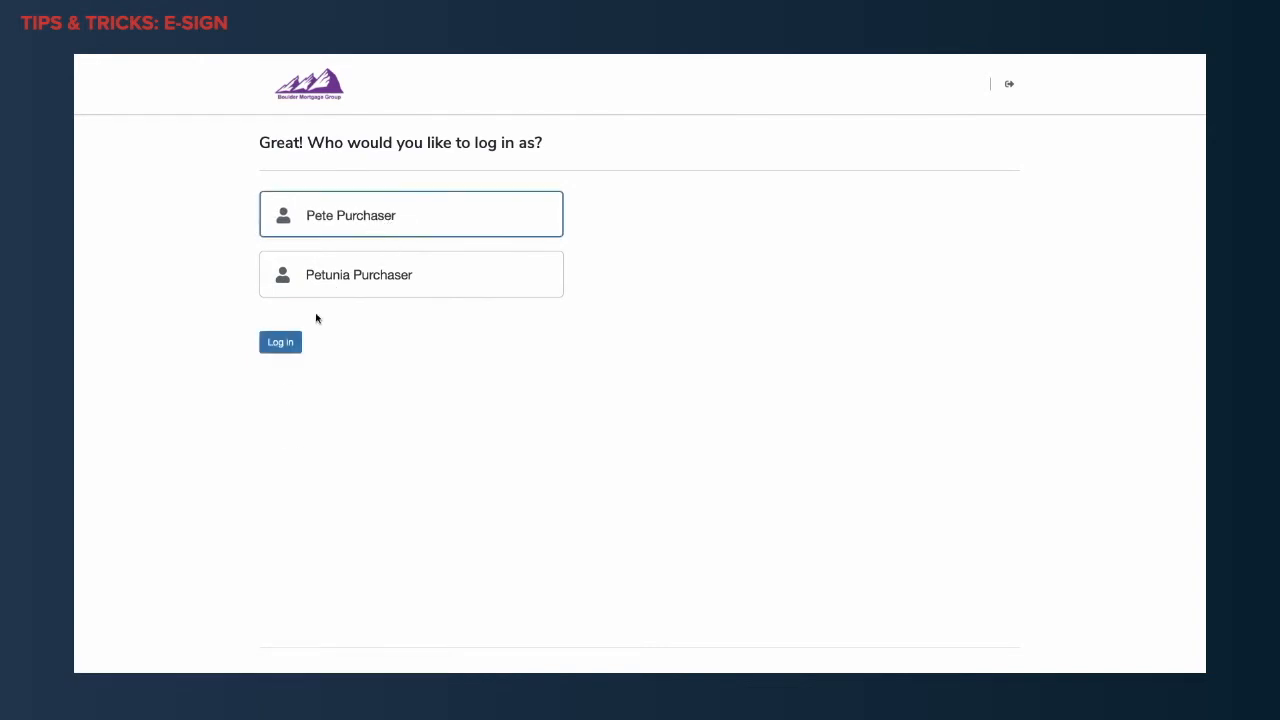
click(281, 343)
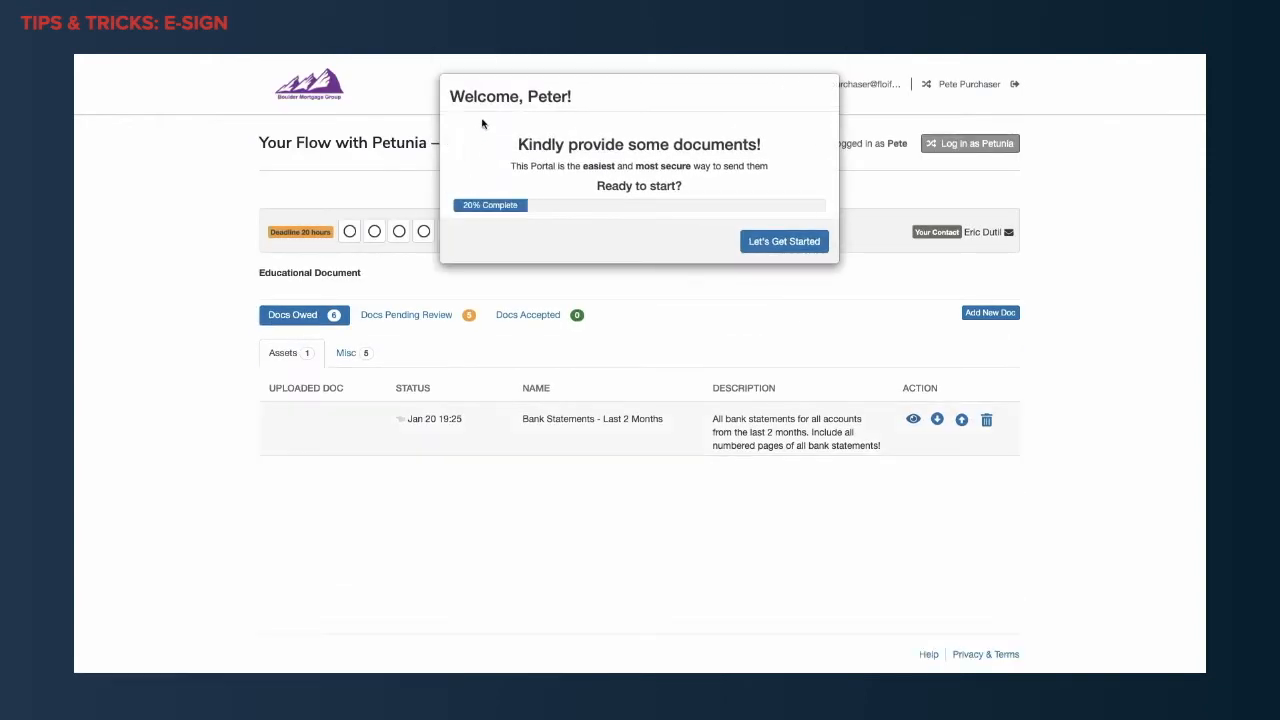
click(776, 248)
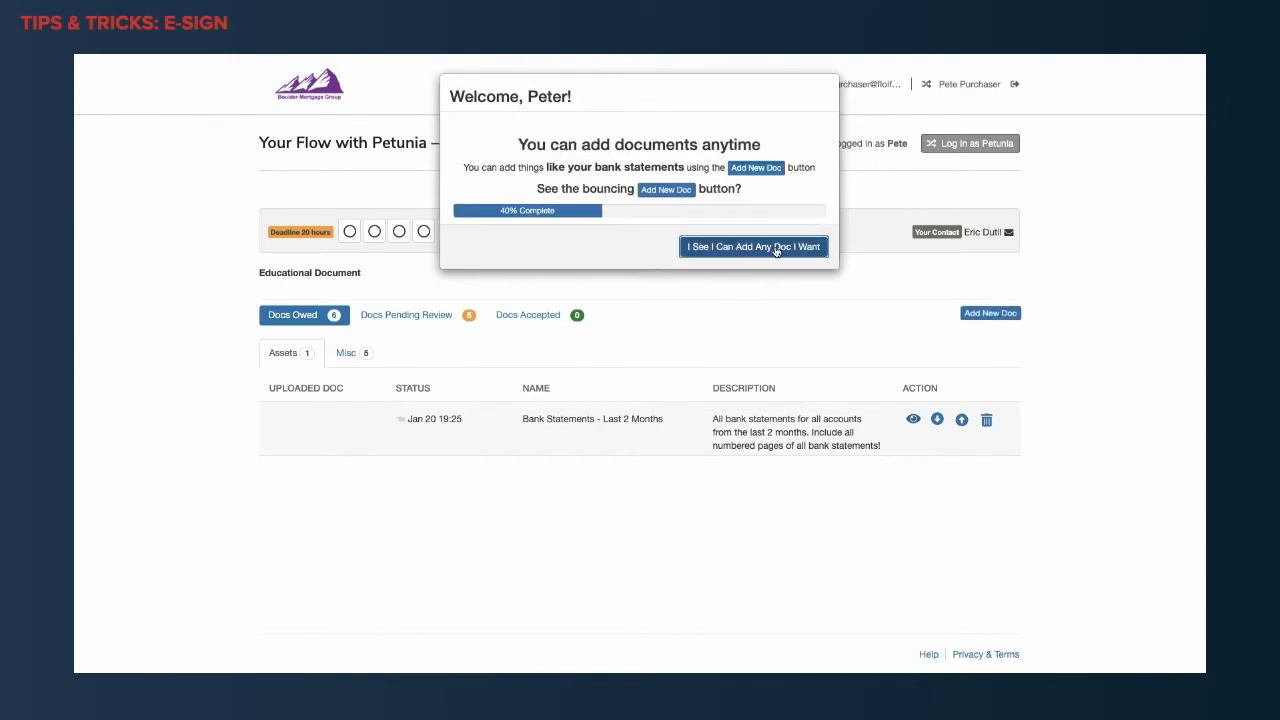
click(776, 248)
click(775, 248)
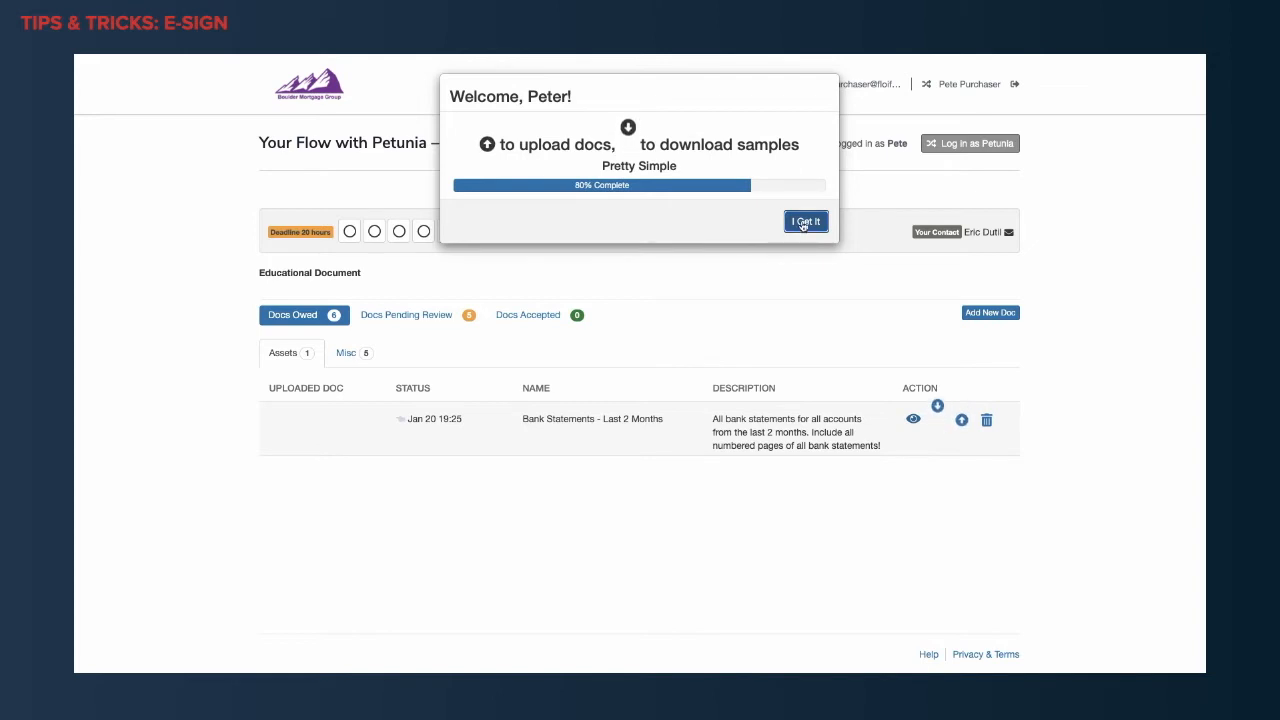
click(802, 223)
click(795, 223)
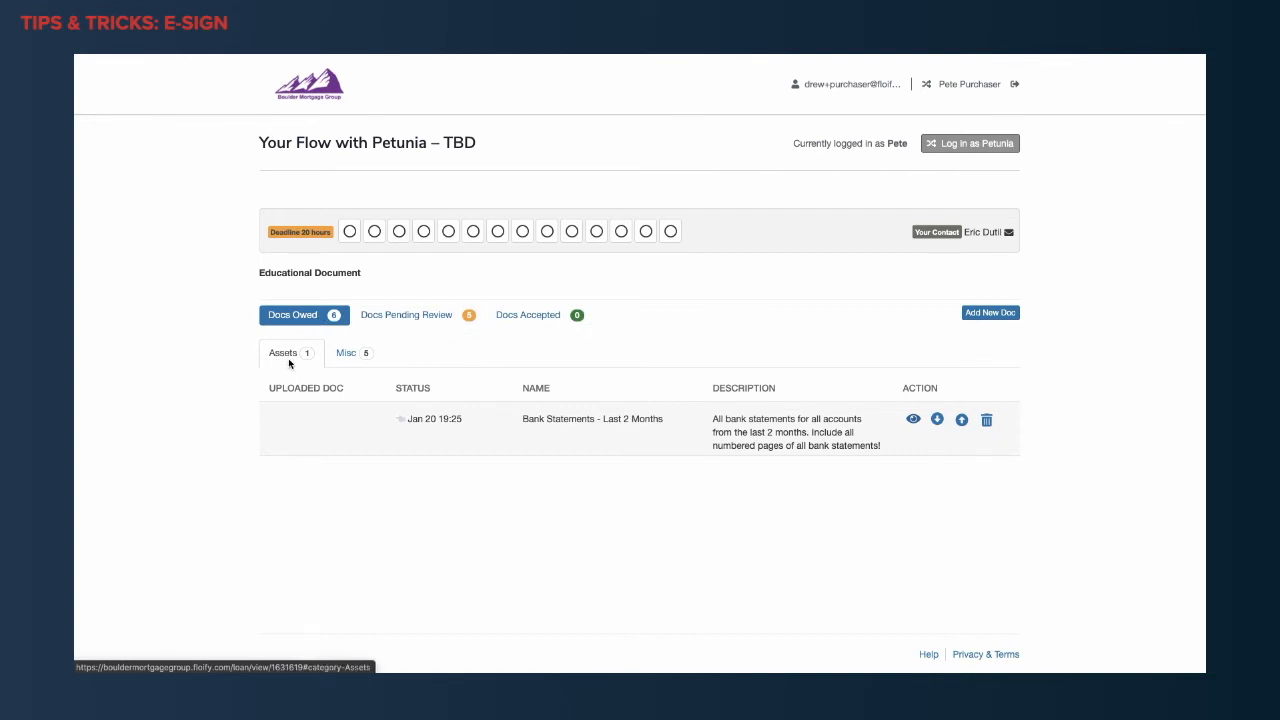
Show the Misc category of owed documents and check the e-sign status icons of the two authorization requests.
click(354, 357)
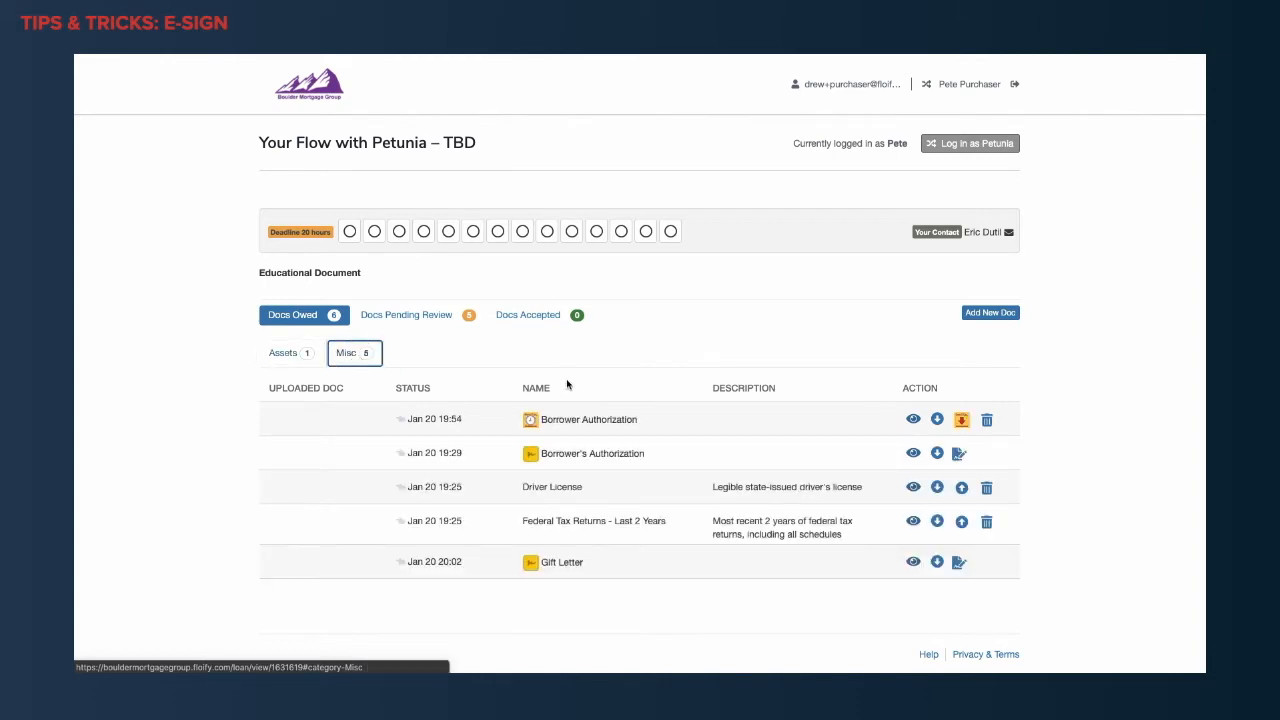
mouse_move(531, 419)
mouse_move(524, 459)
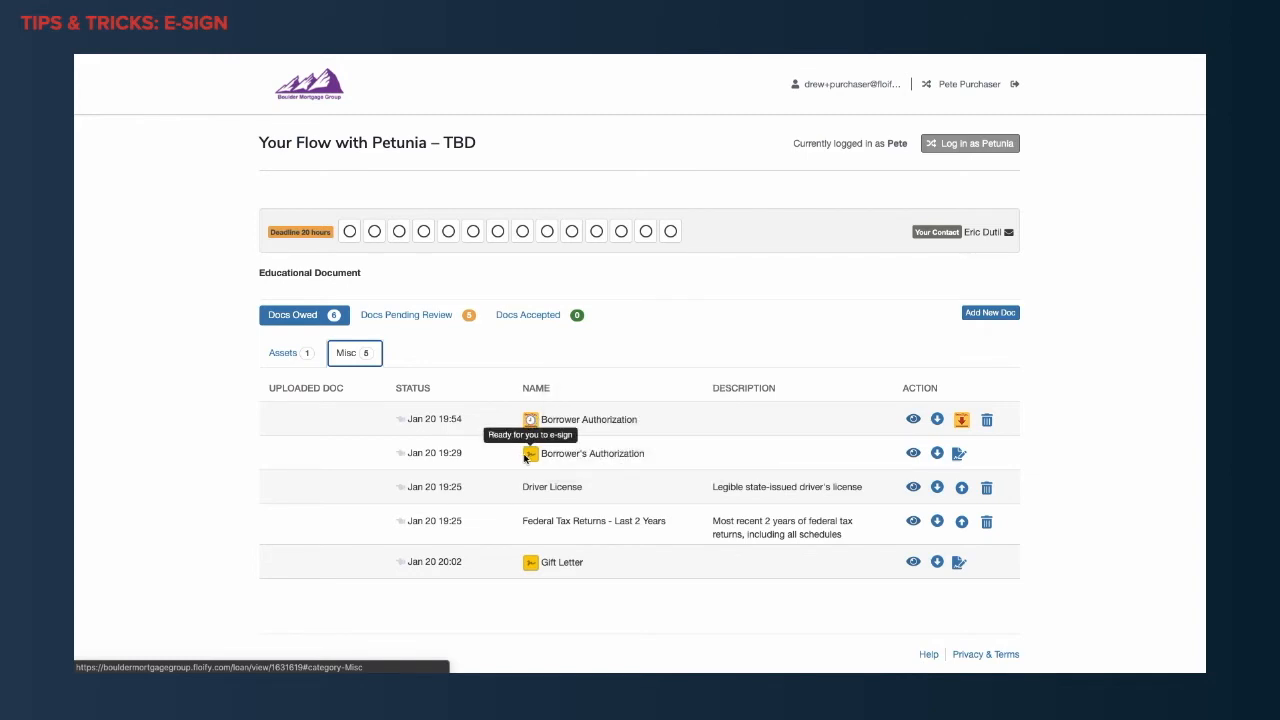
Open the Borrower's Authorization for e-signing and sign the Borrower One line with a typed signature, consenting to do business electronically.
click(960, 456)
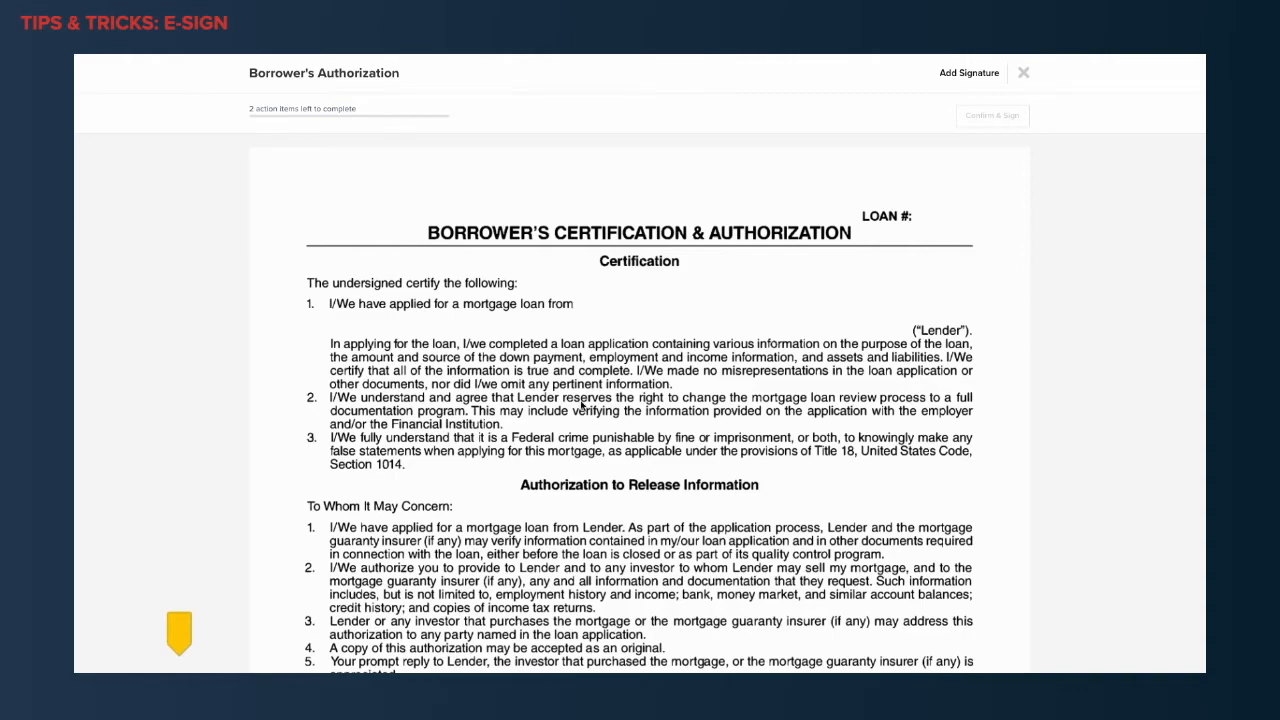
scroll(582, 404, down, 3)
scroll(582, 404, down, 6)
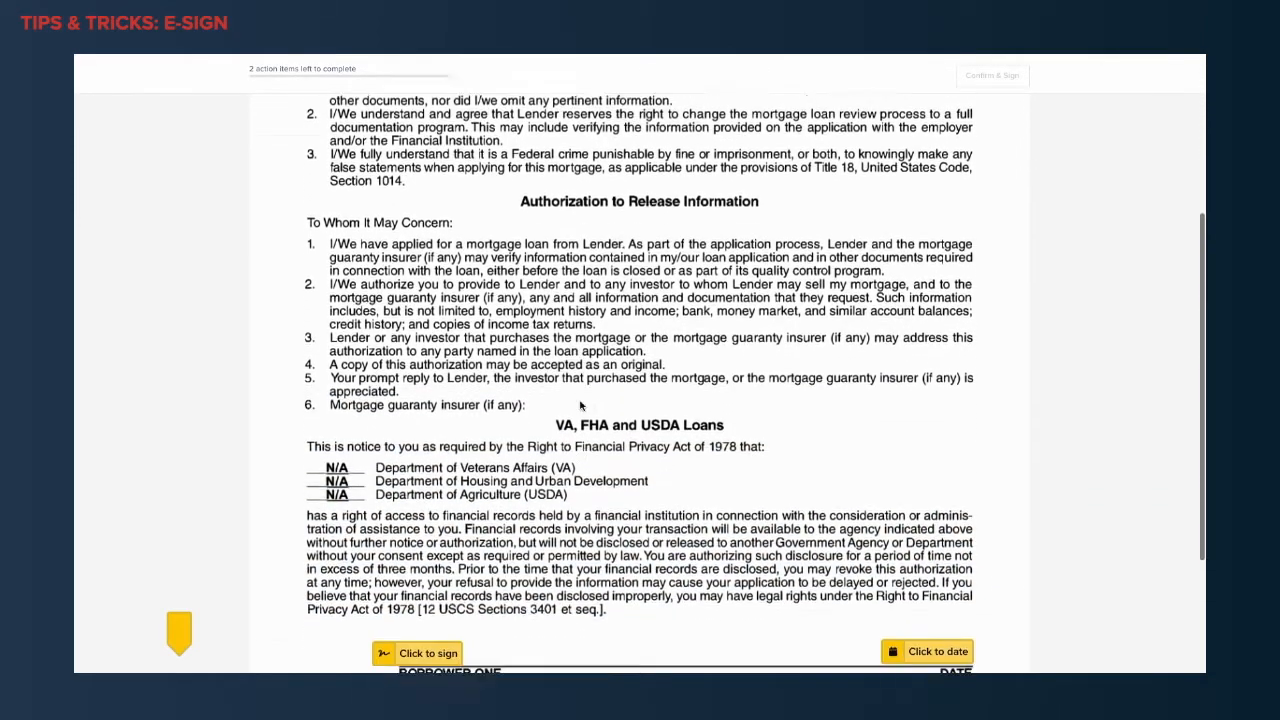
scroll(582, 404, down, 1)
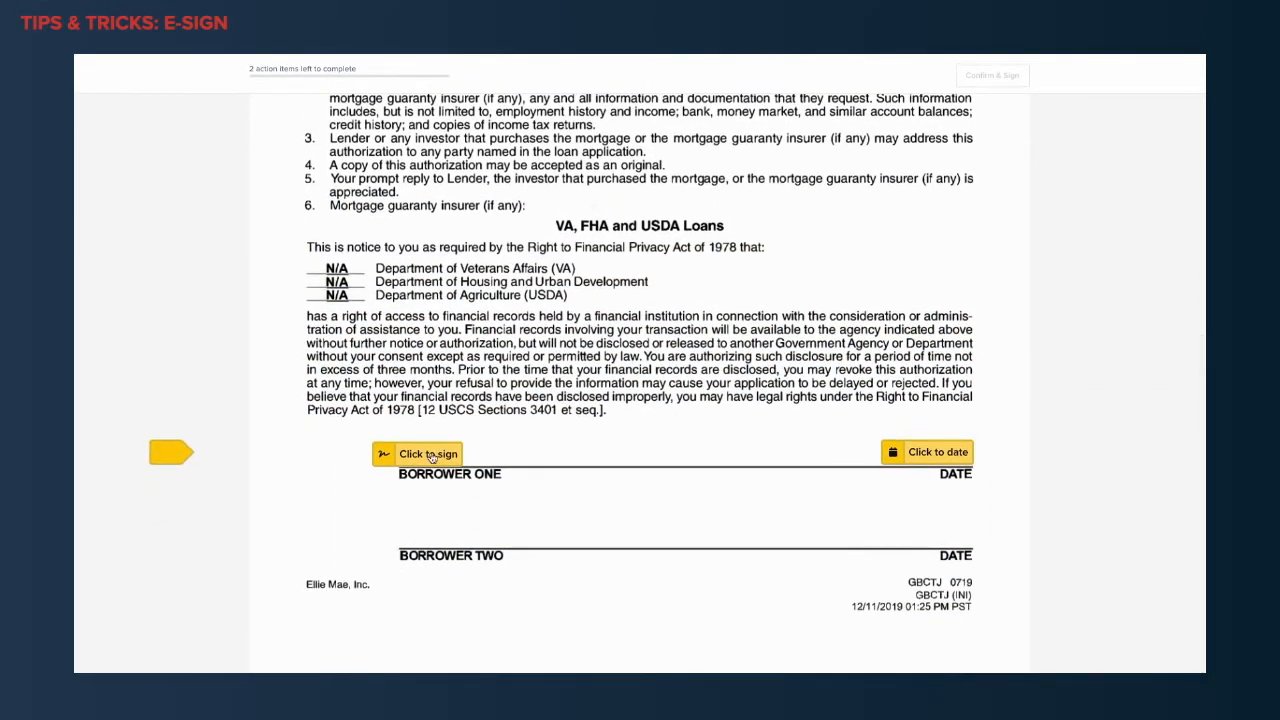
click(430, 456)
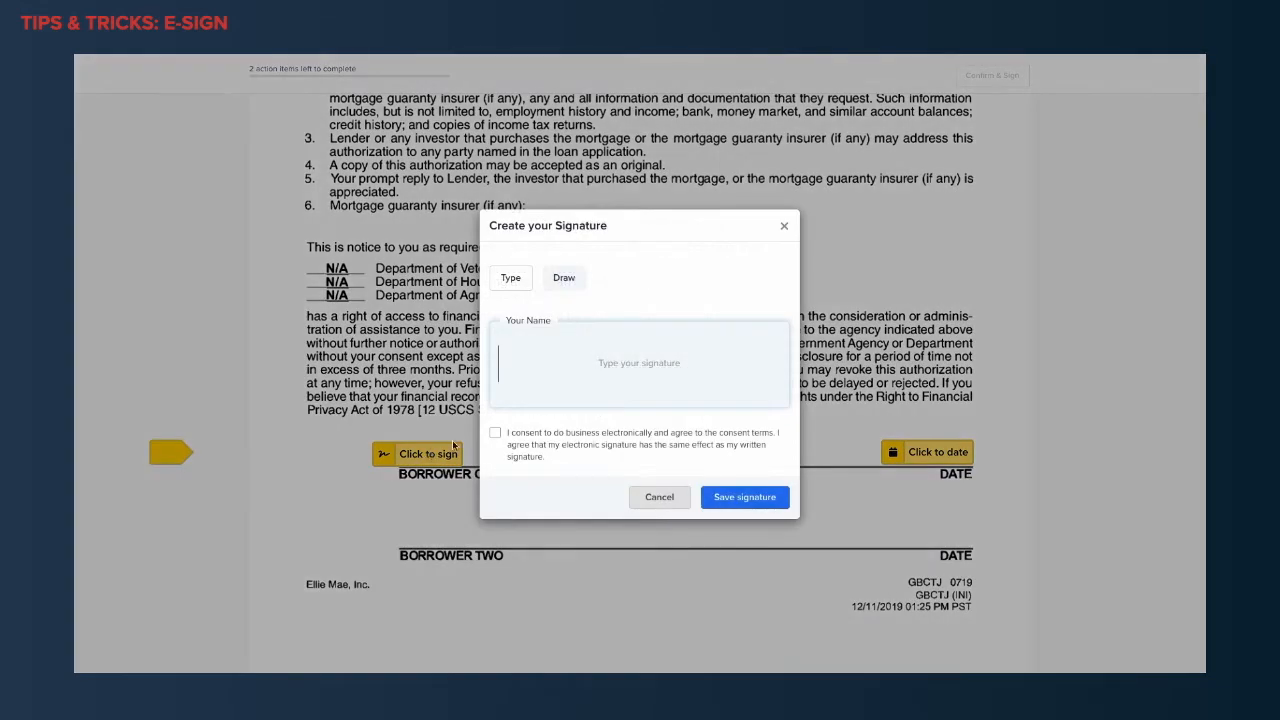
click(558, 289)
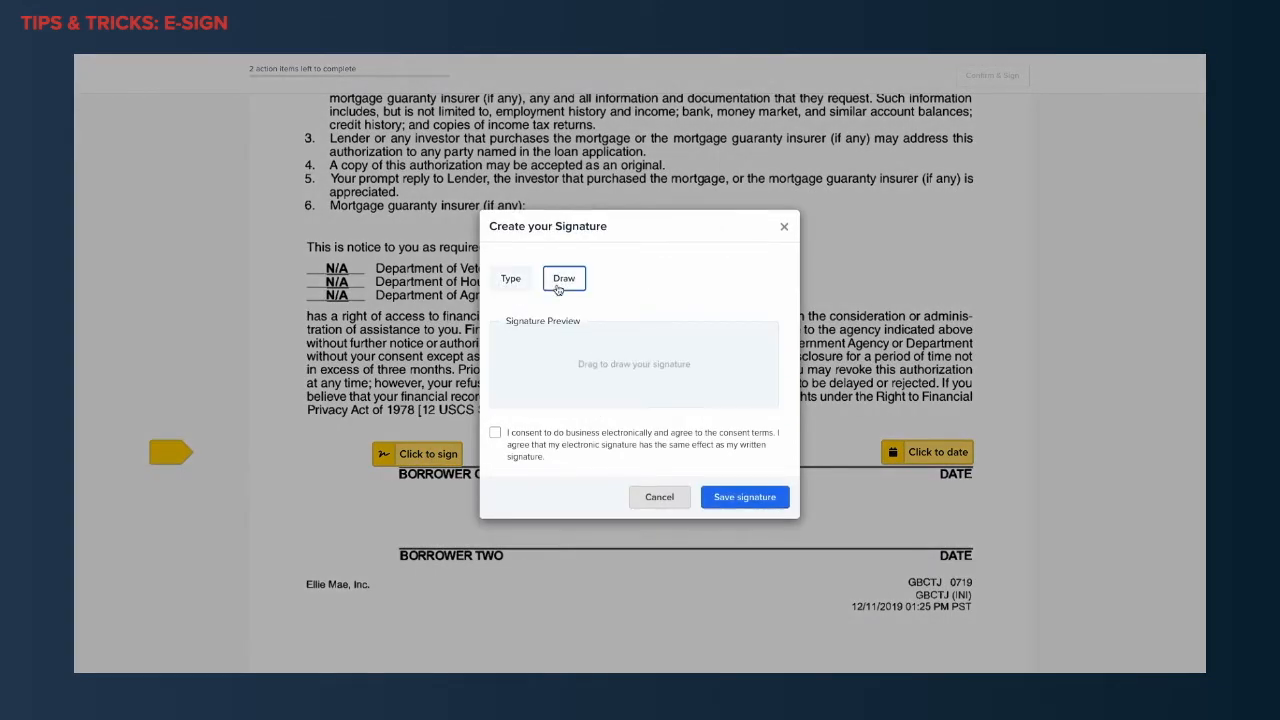
click(524, 287)
click(517, 362)
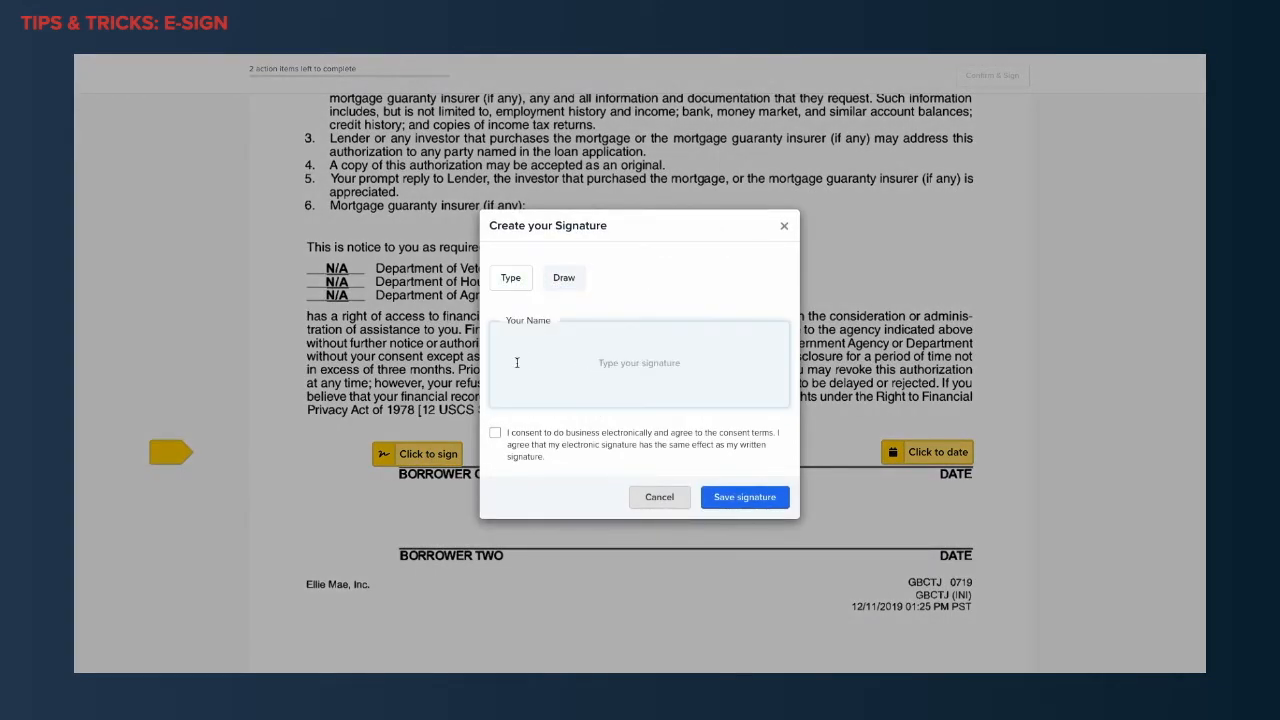
text(Peter Purchaser)
click(494, 433)
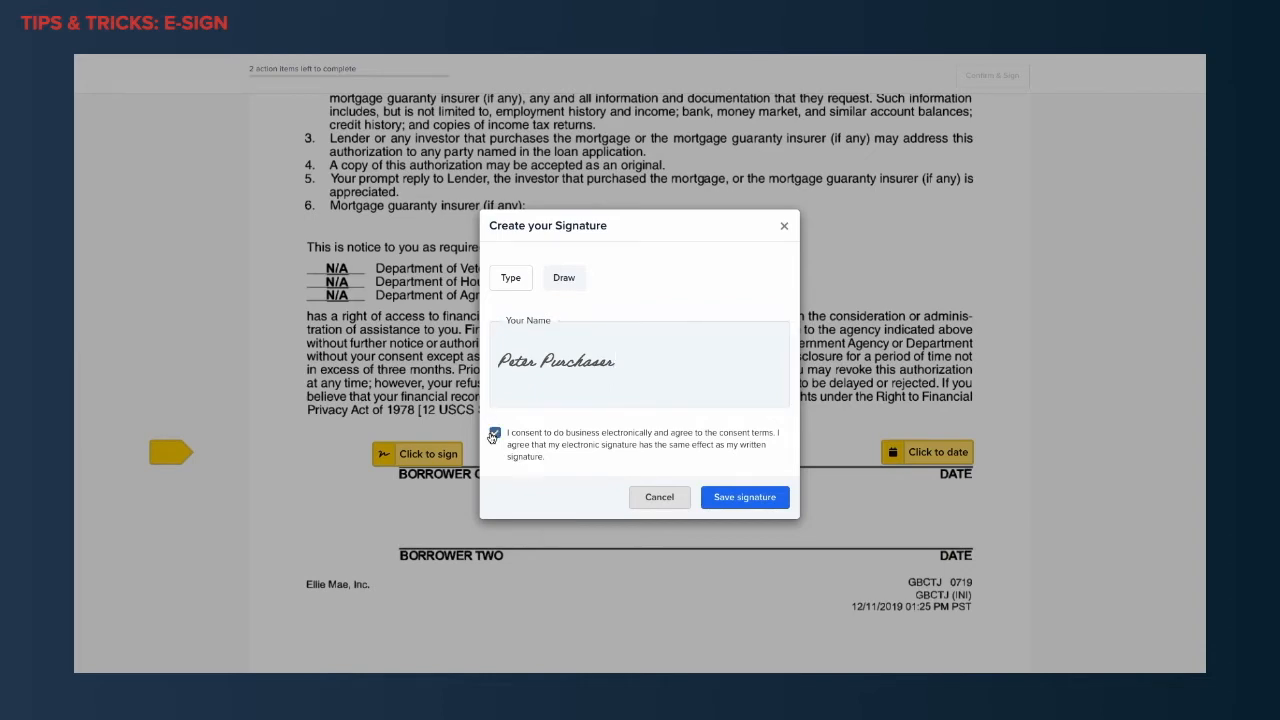
click(728, 504)
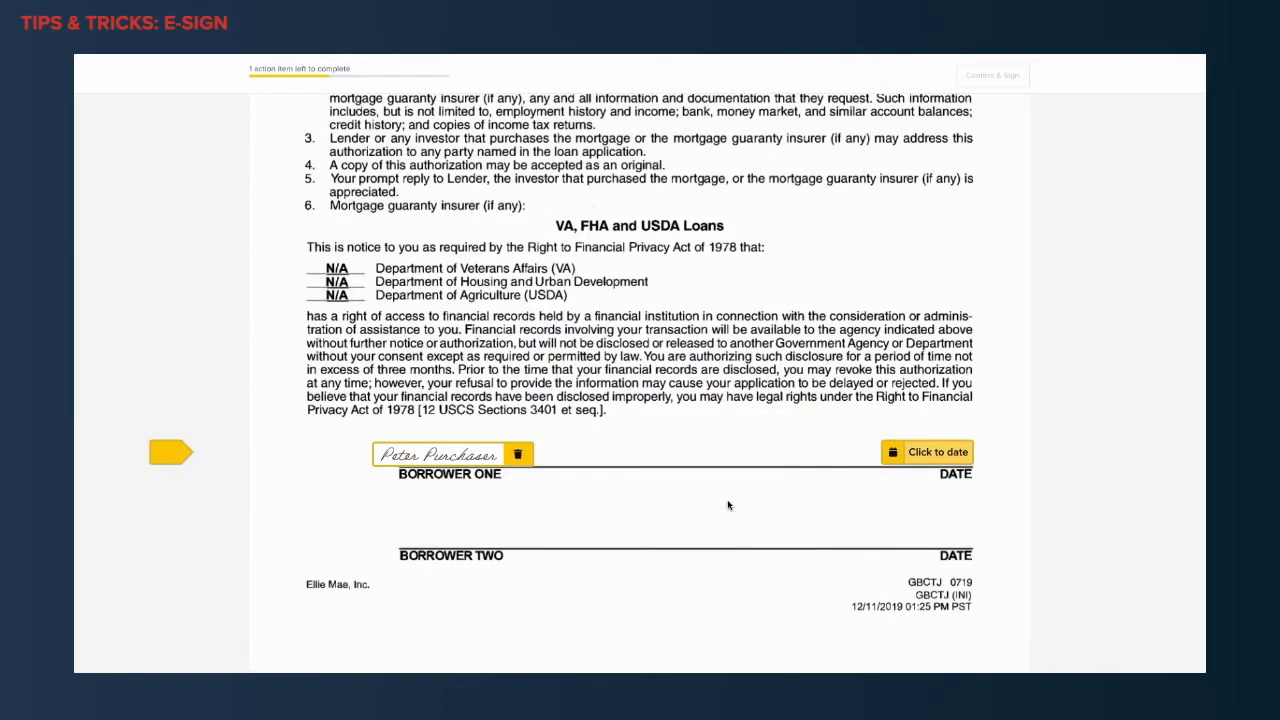
Date the Borrower One line and confirm the signing, continuing to the document as the co-borrower.
click(922, 456)
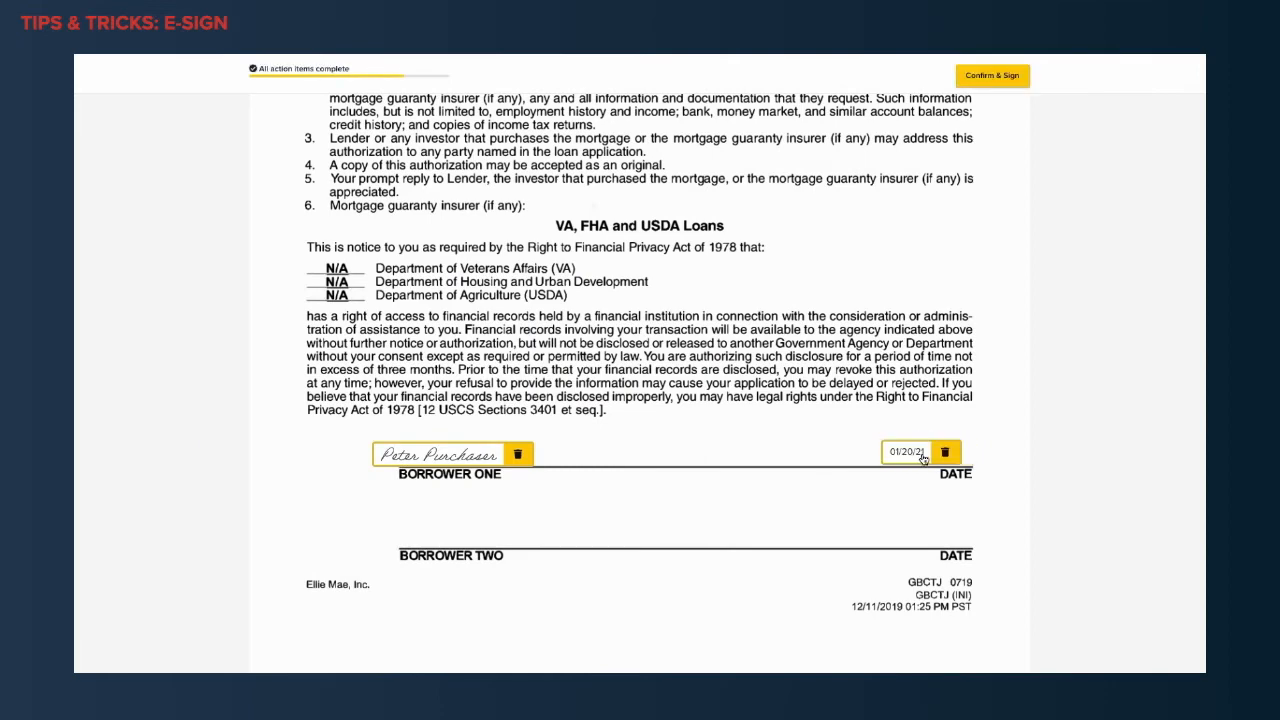
click(993, 76)
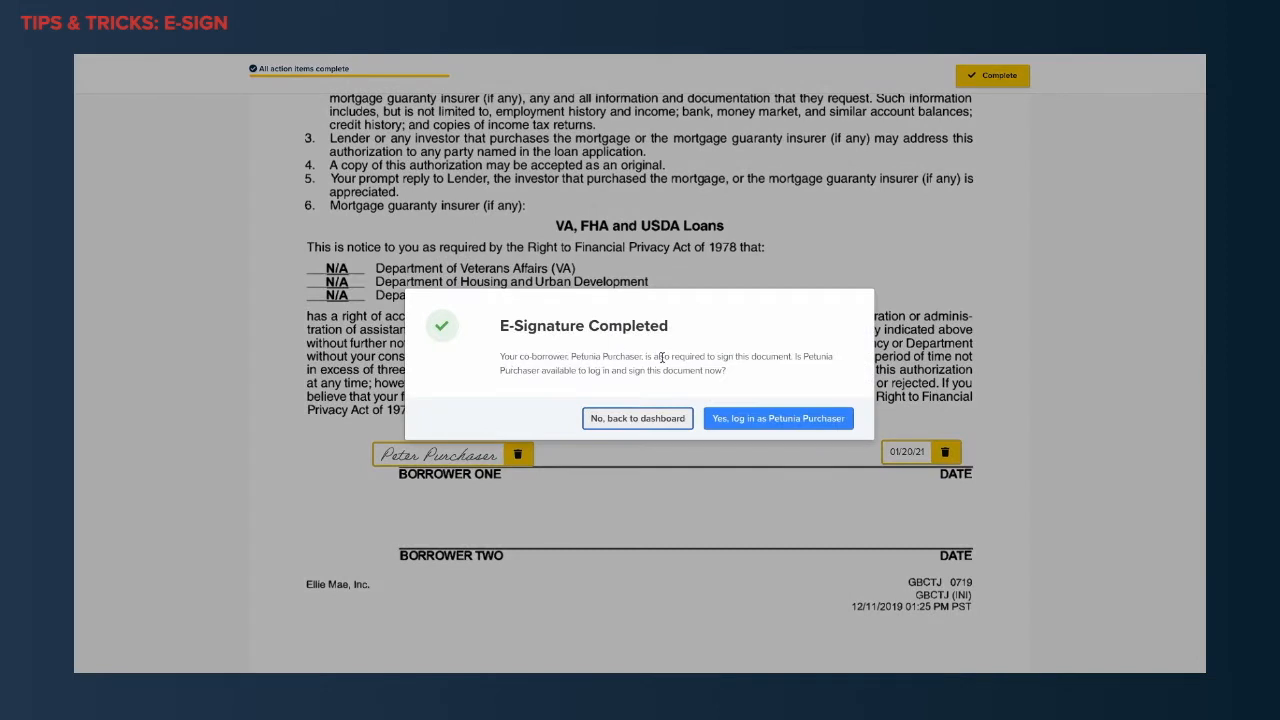
click(771, 422)
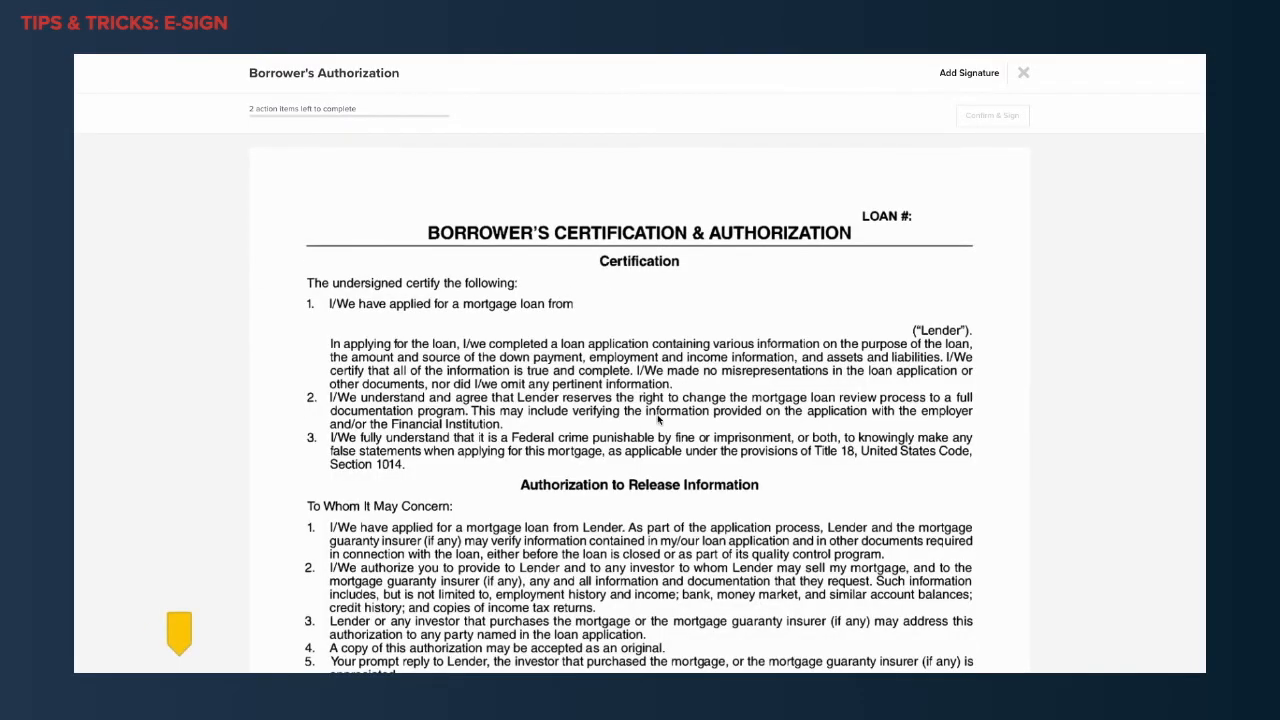
Sign the Borrower Two line with the co-borrower's typed signature, consenting to do business electronically.
scroll(615, 456, down, 1)
scroll(615, 456, down, 5)
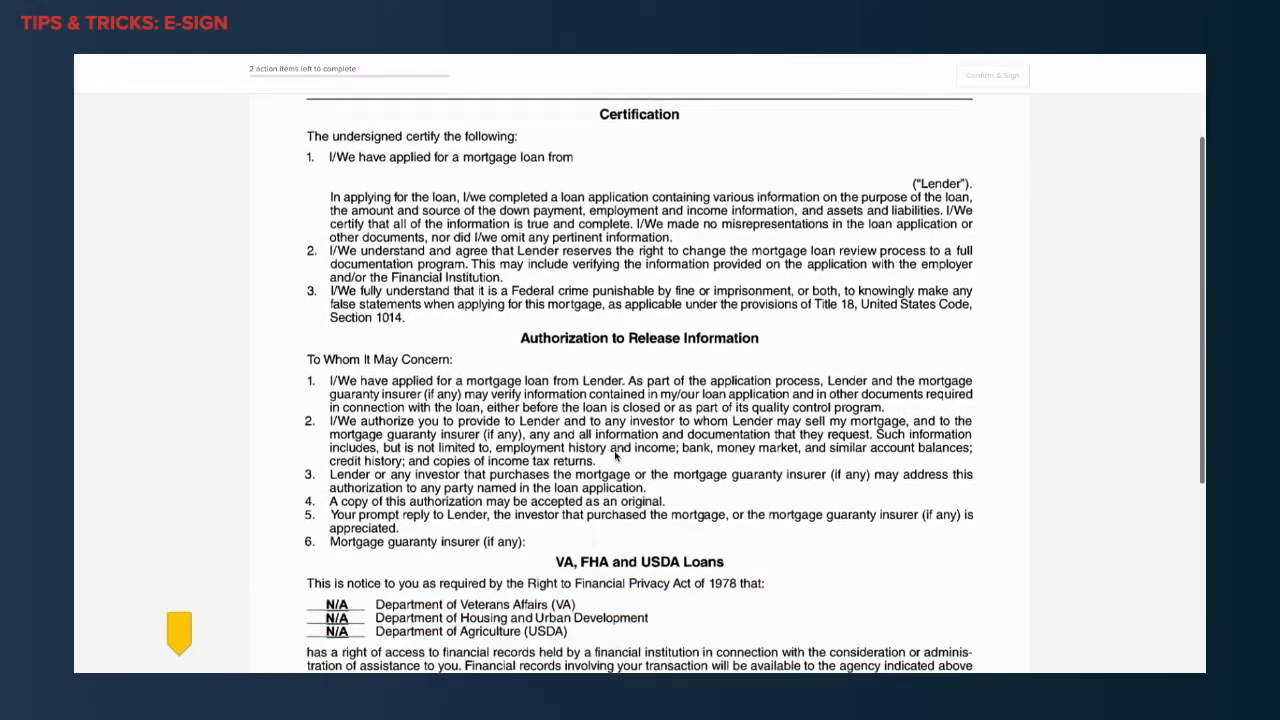
scroll(615, 456, down, 4)
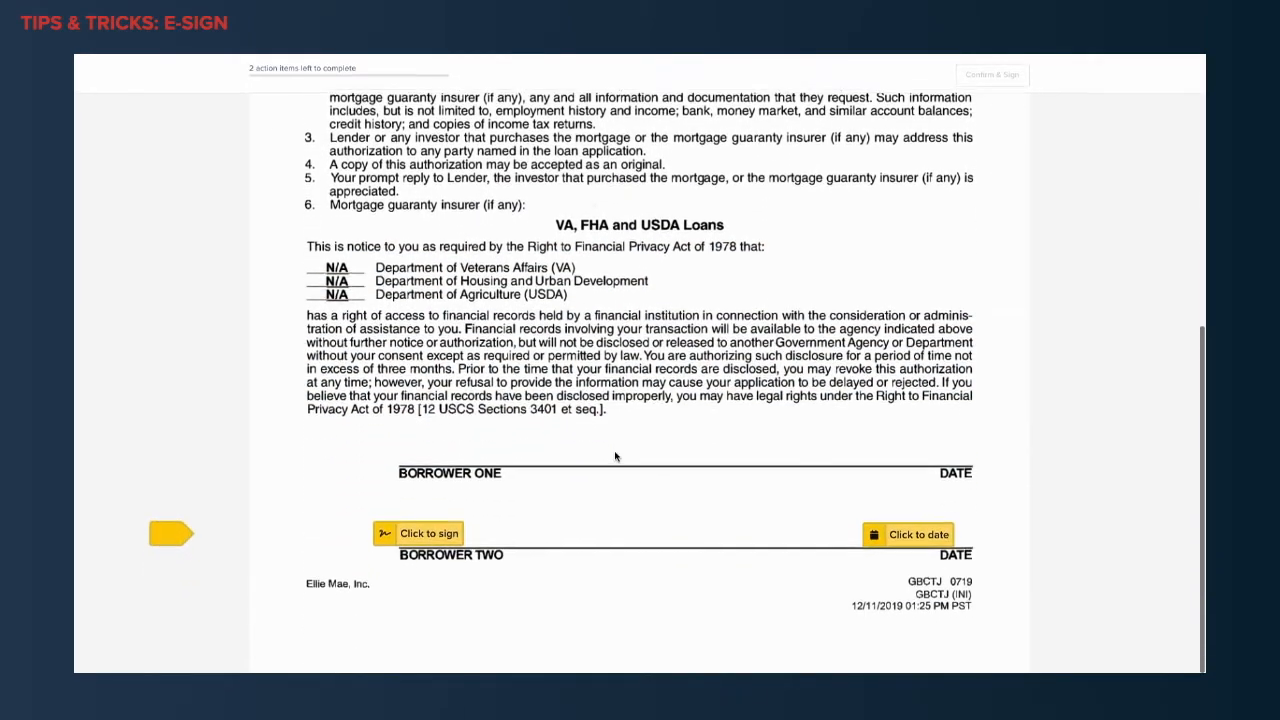
click(441, 536)
click(580, 372)
text(Petunia P)
text(lu)
text(rchaser)
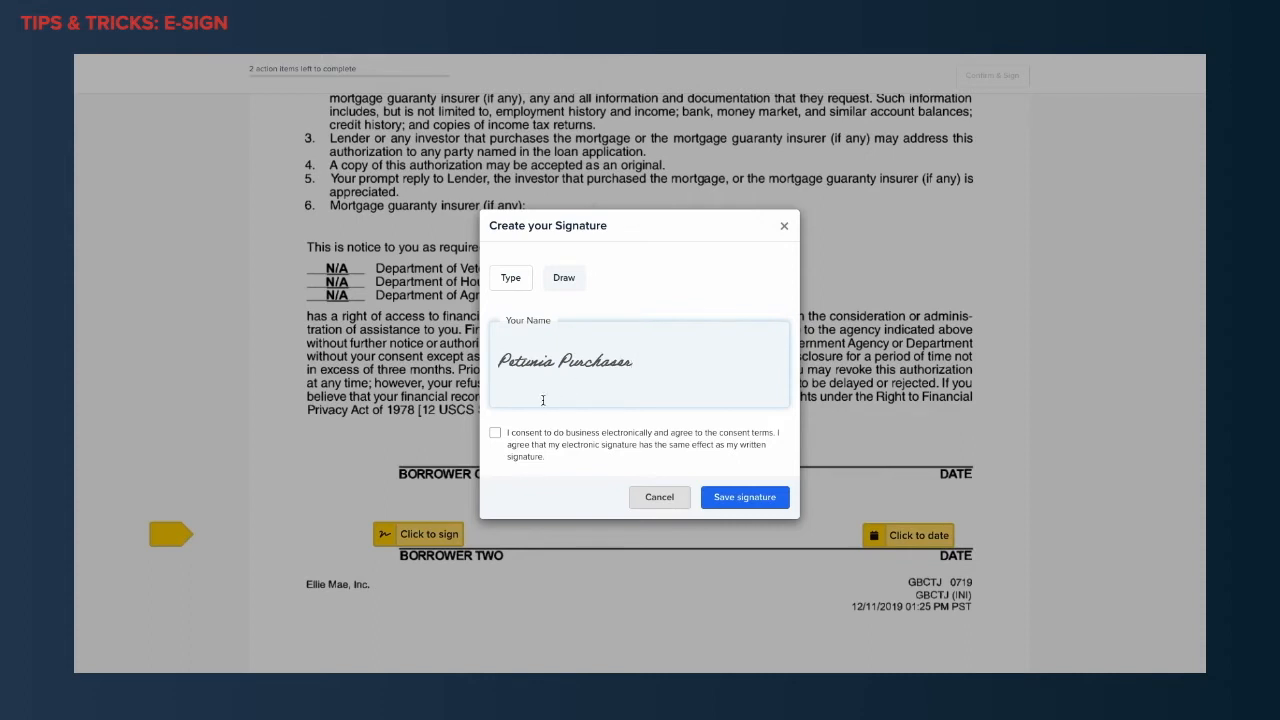
click(495, 432)
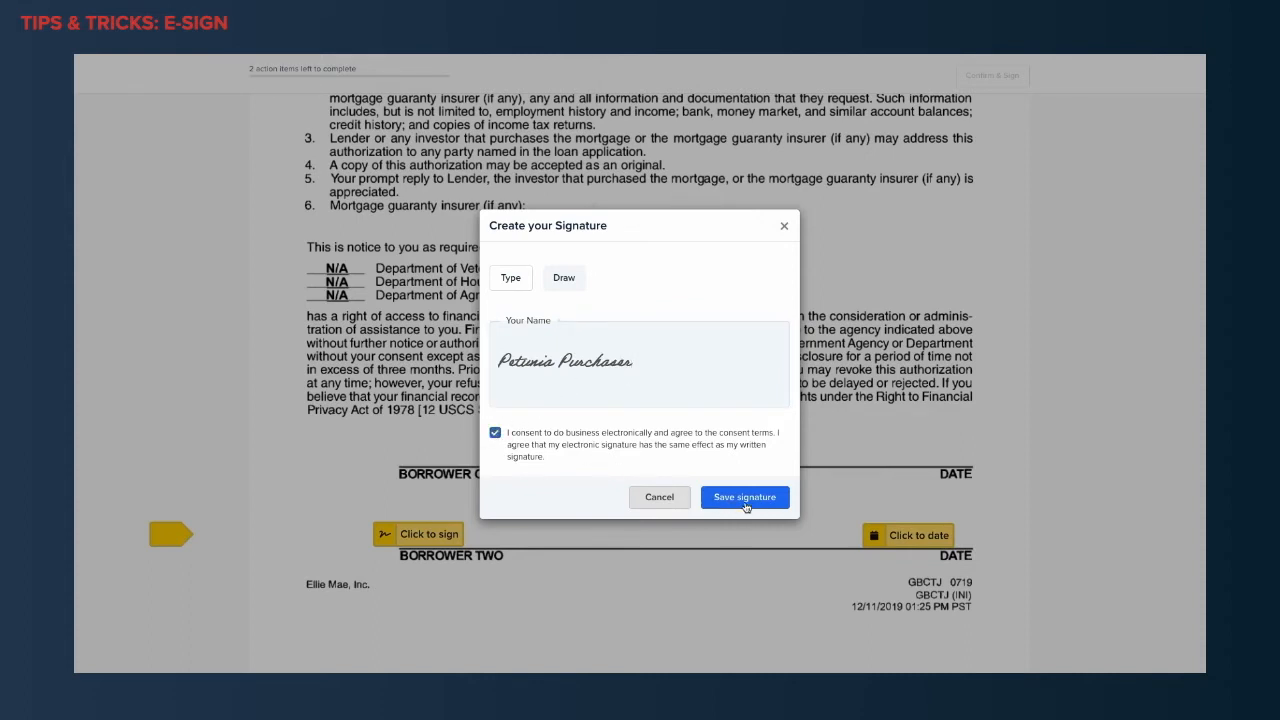
click(745, 500)
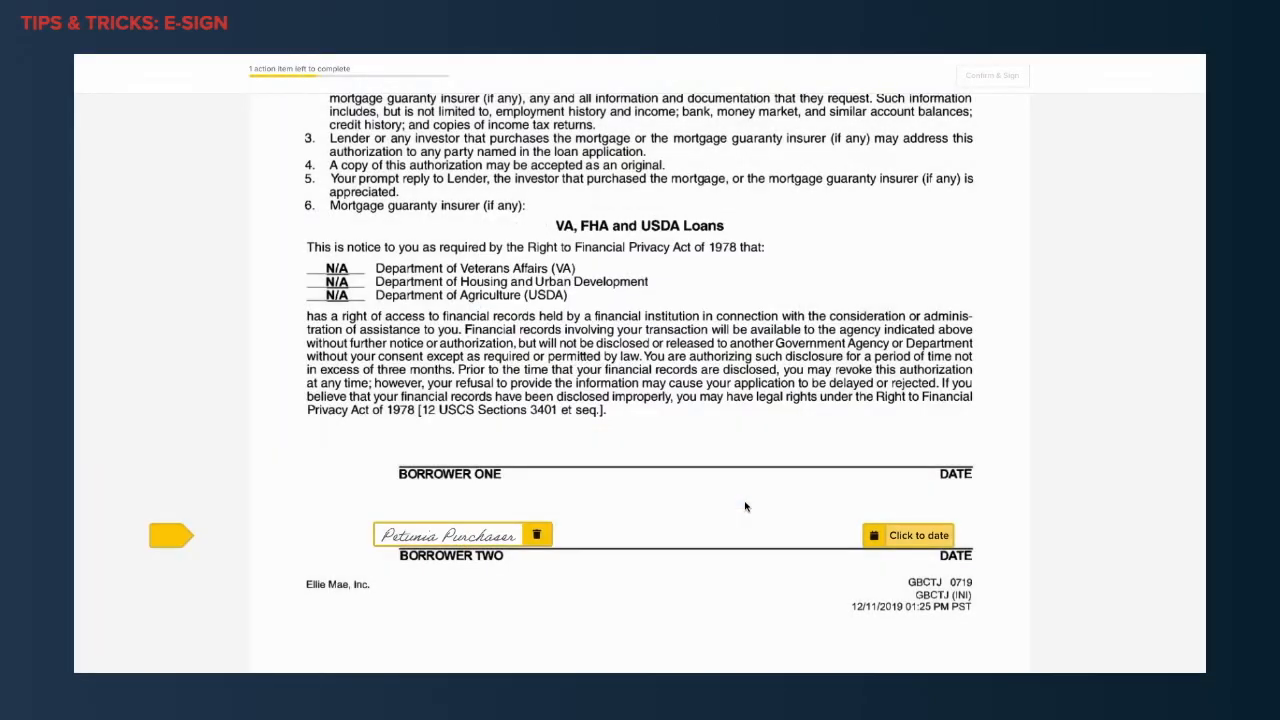
Date the Borrower Two line and confirm the signing, returning to the dashboard instead of the next document.
click(899, 537)
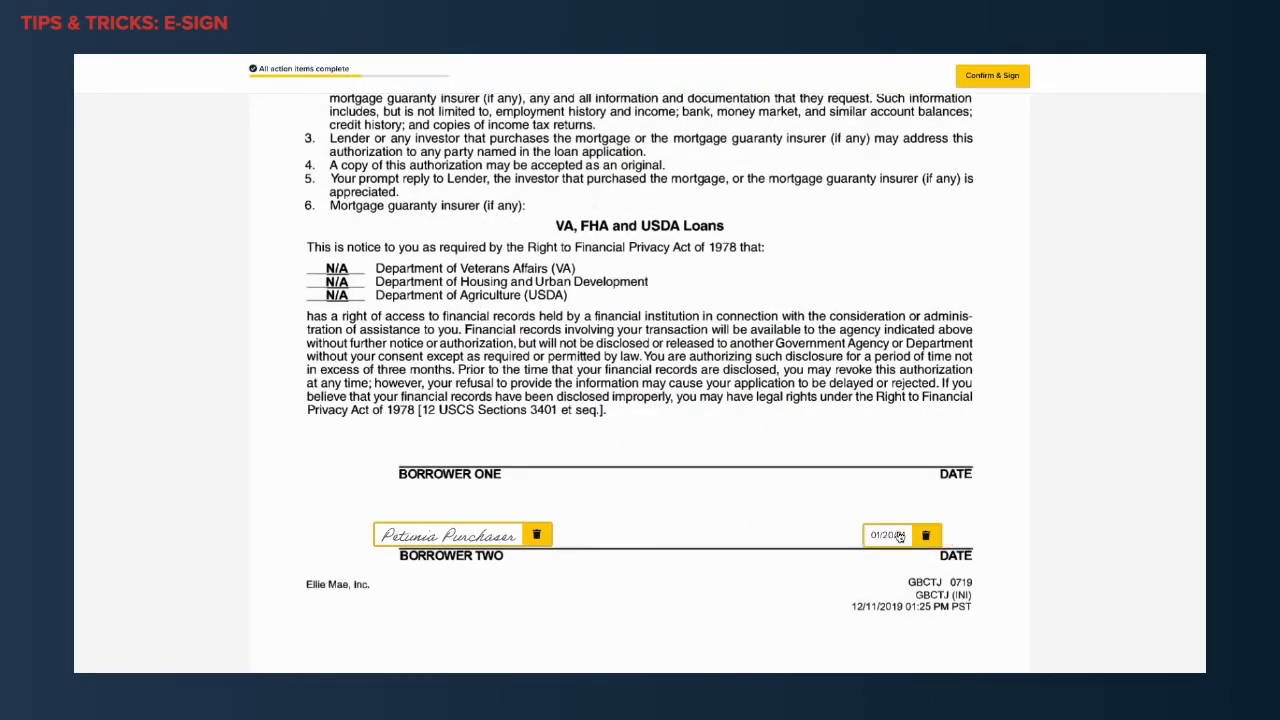
click(968, 82)
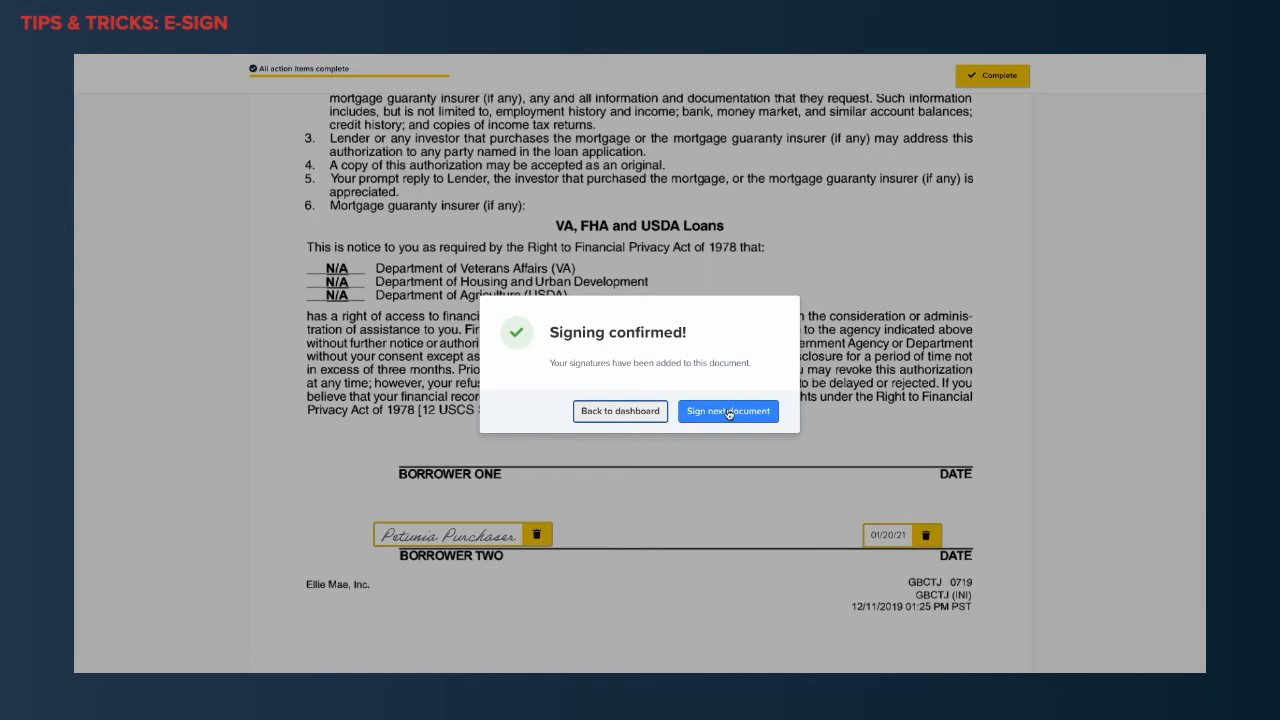
click(655, 418)
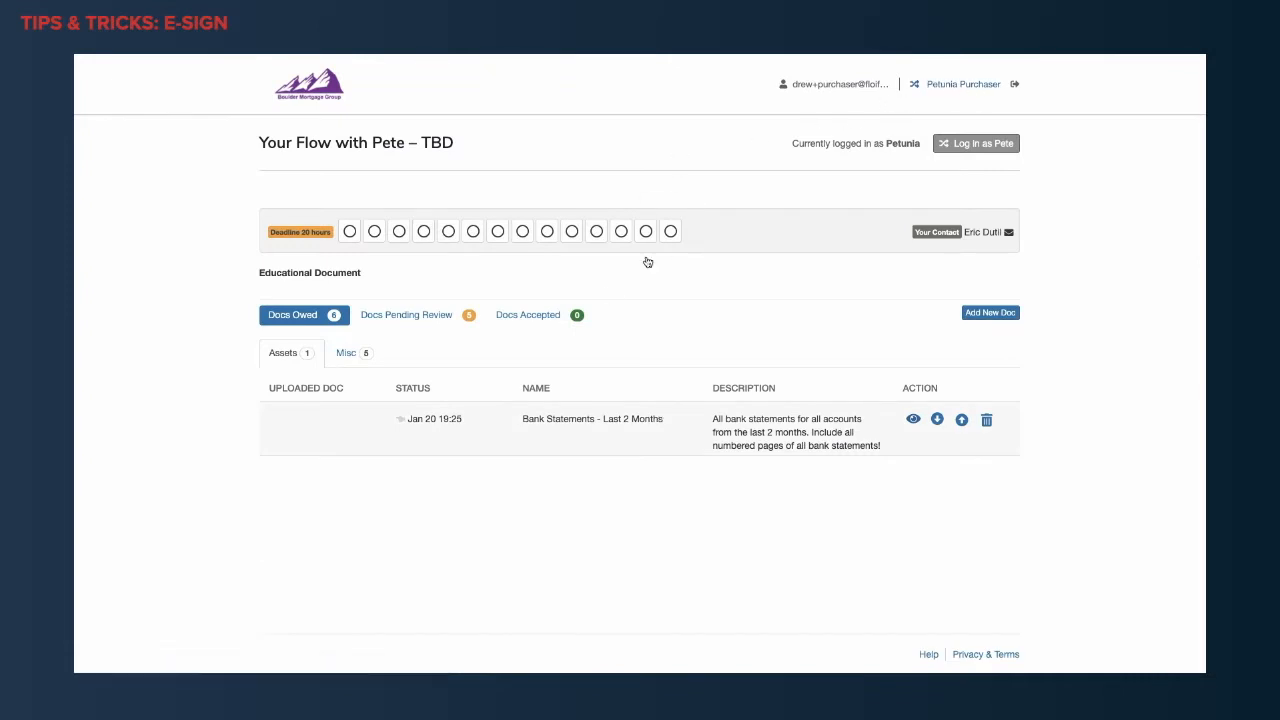
Check the Borrower's Authorization e-sign status among the owed Misc documents, reload the page, and check it among the documents pending review.
click(358, 363)
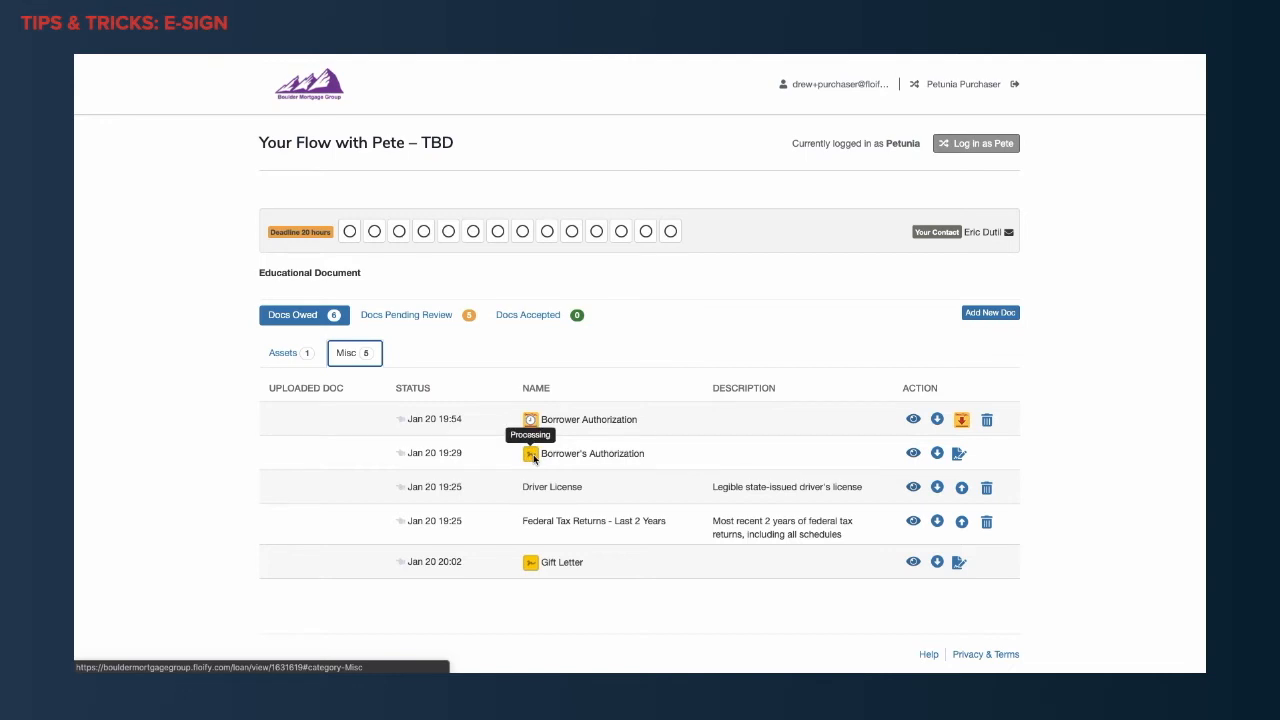
key(super+r)
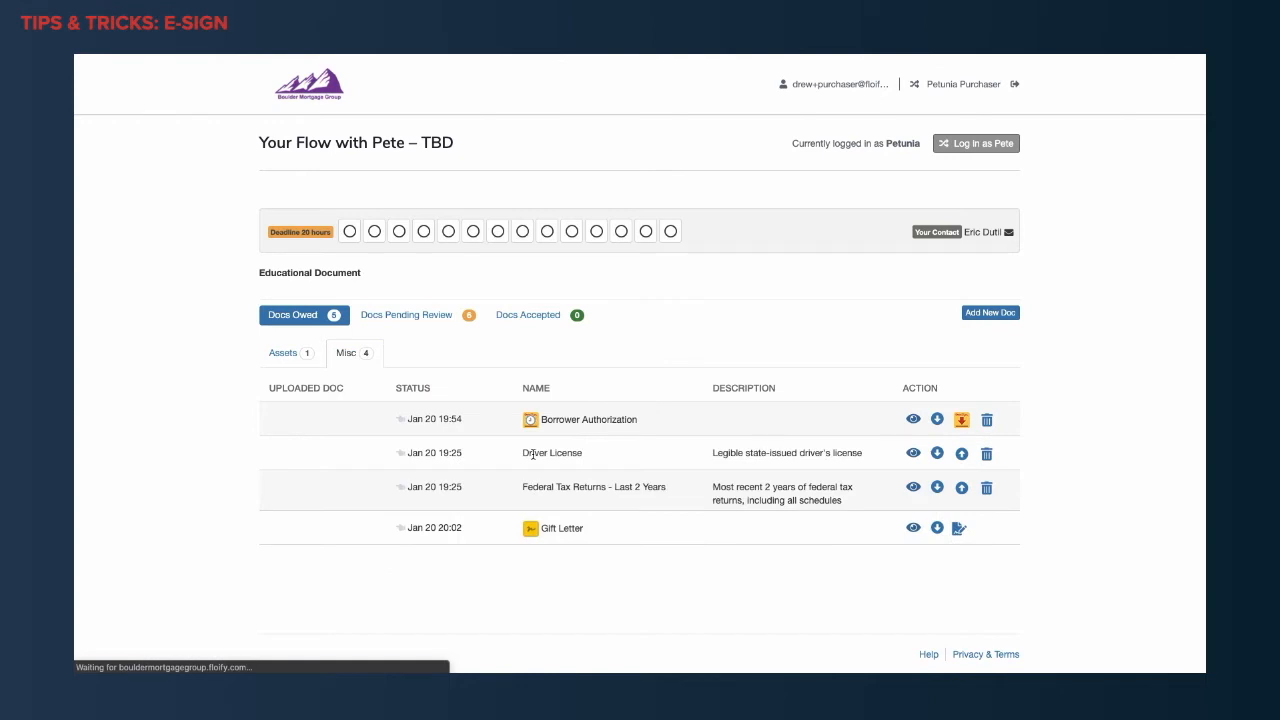
click(395, 318)
mouse_move(530, 418)
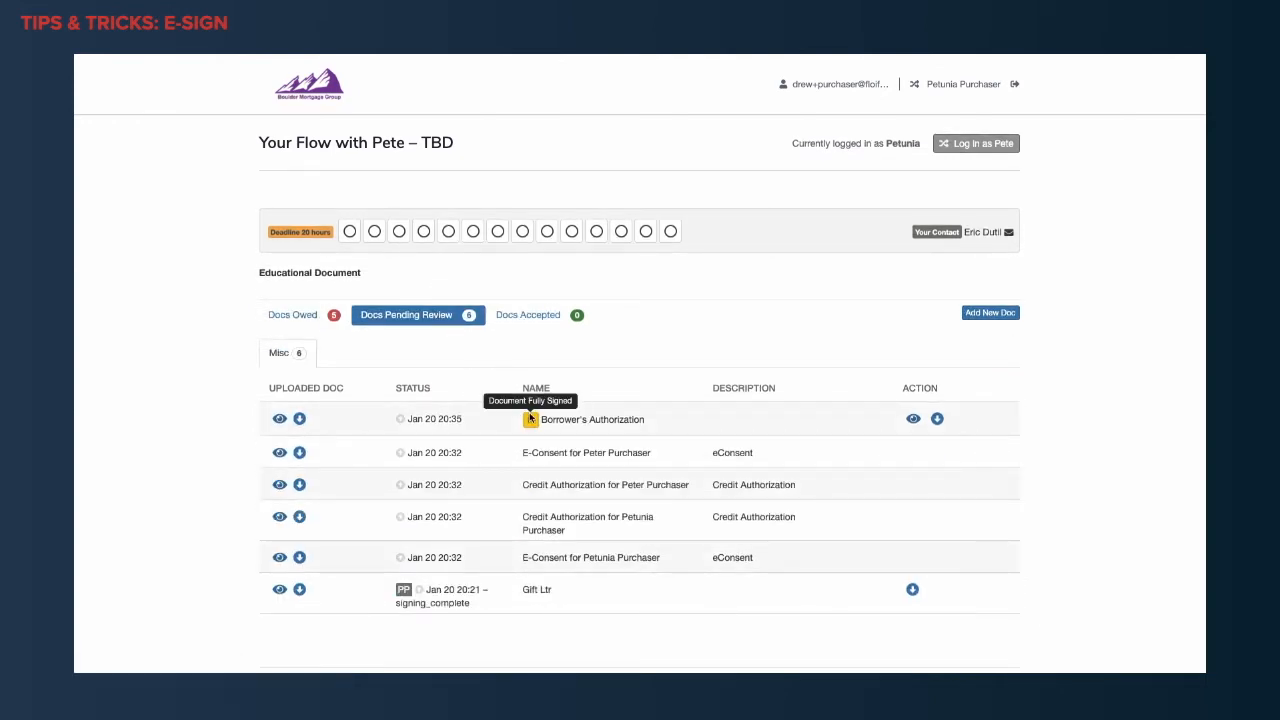
Review the signed Borrower's Authorization, examining both signatures and dates and the certificate of completion, and close the preview.
click(280, 420)
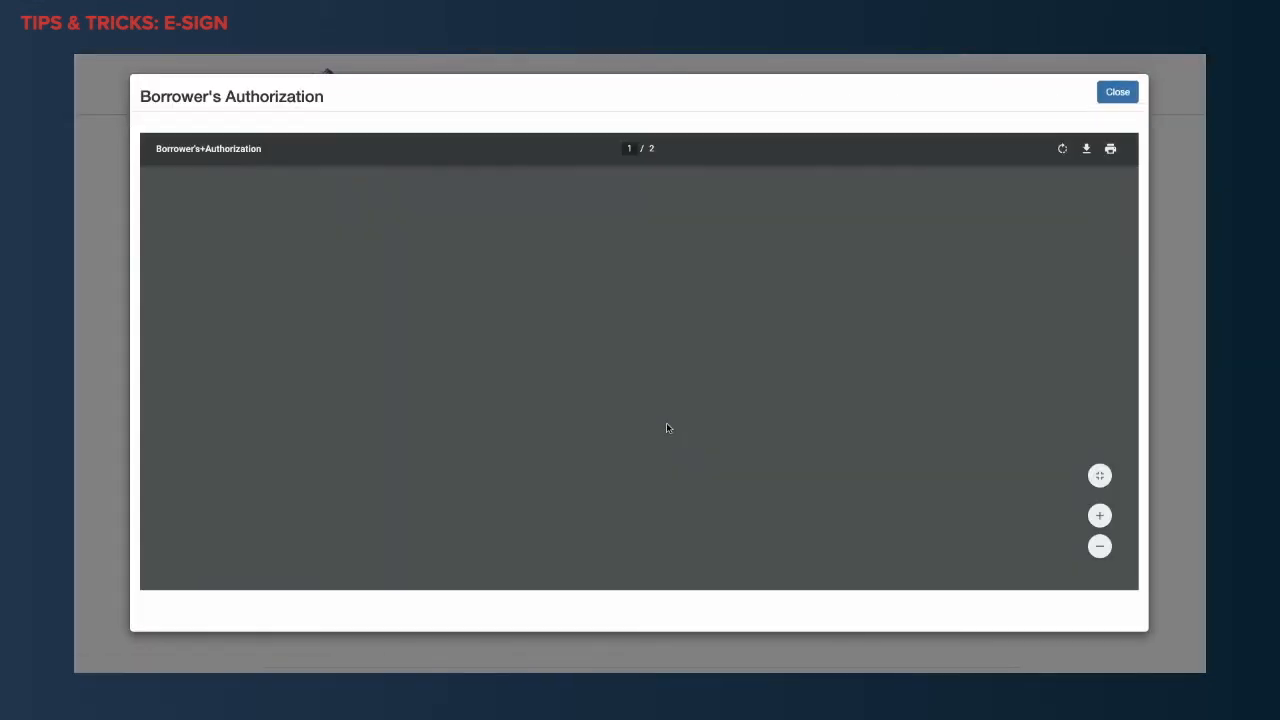
scroll(667, 428, down, 3)
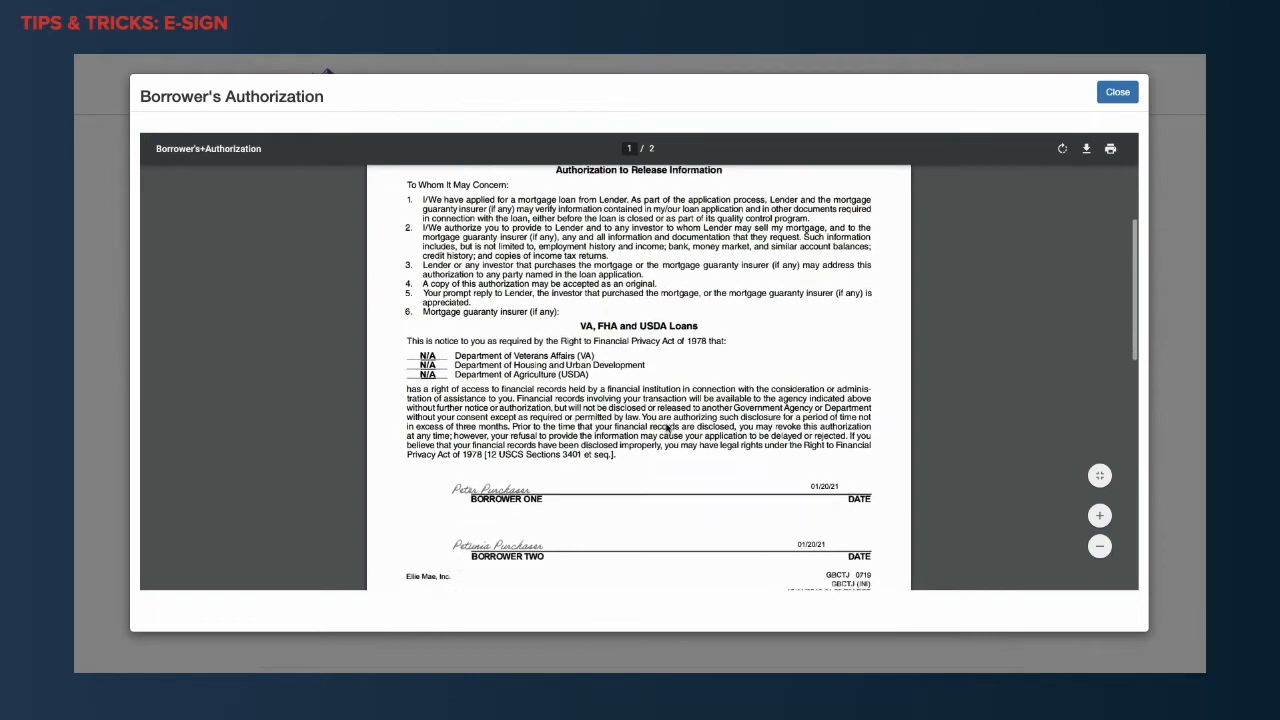
drag(543, 391, 449, 386)
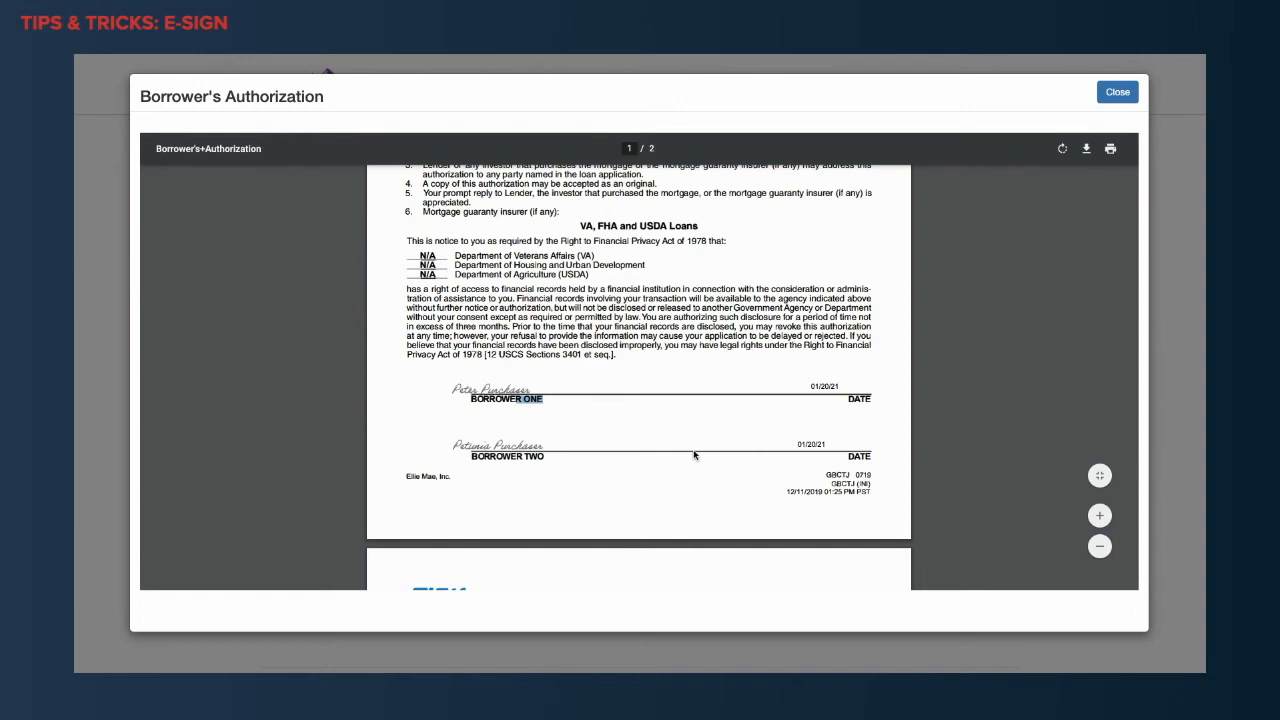
scroll(694, 455, up, 1)
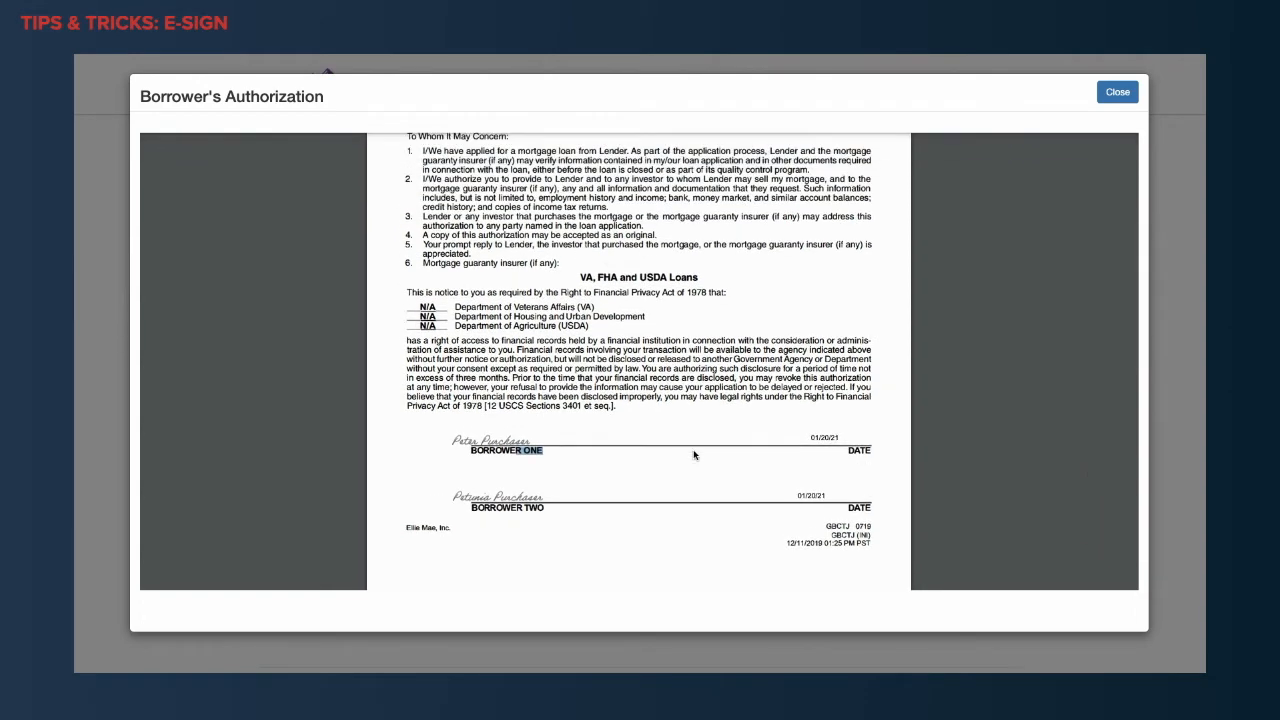
scroll(694, 455, down, 2)
scroll(694, 455, down, 6)
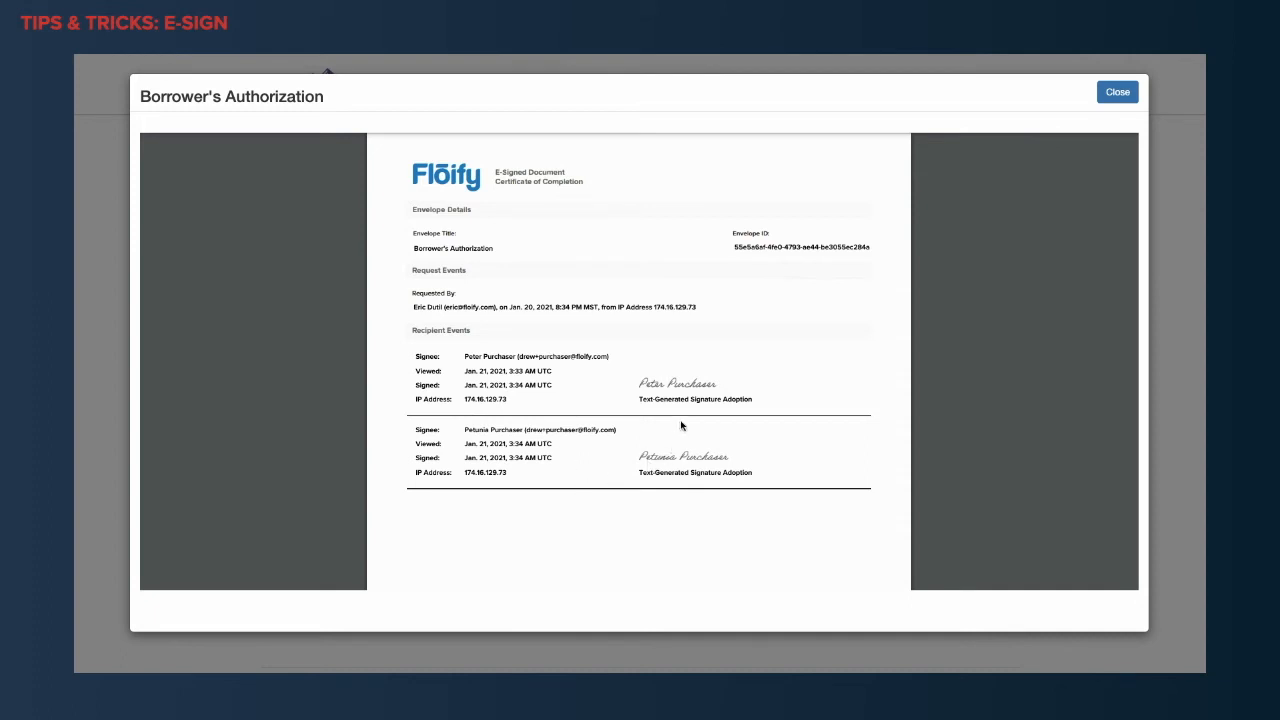
scroll(630, 277, down, 3)
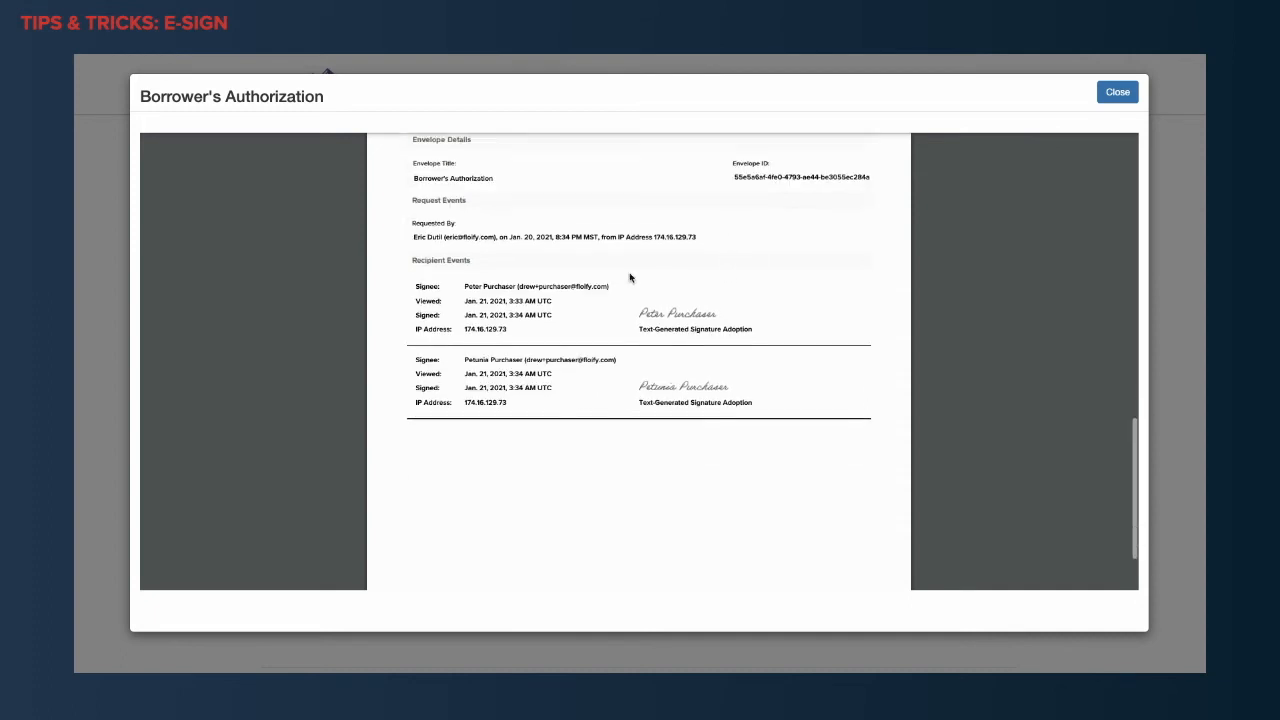
scroll(630, 277, up, 5)
scroll(630, 277, up, 6)
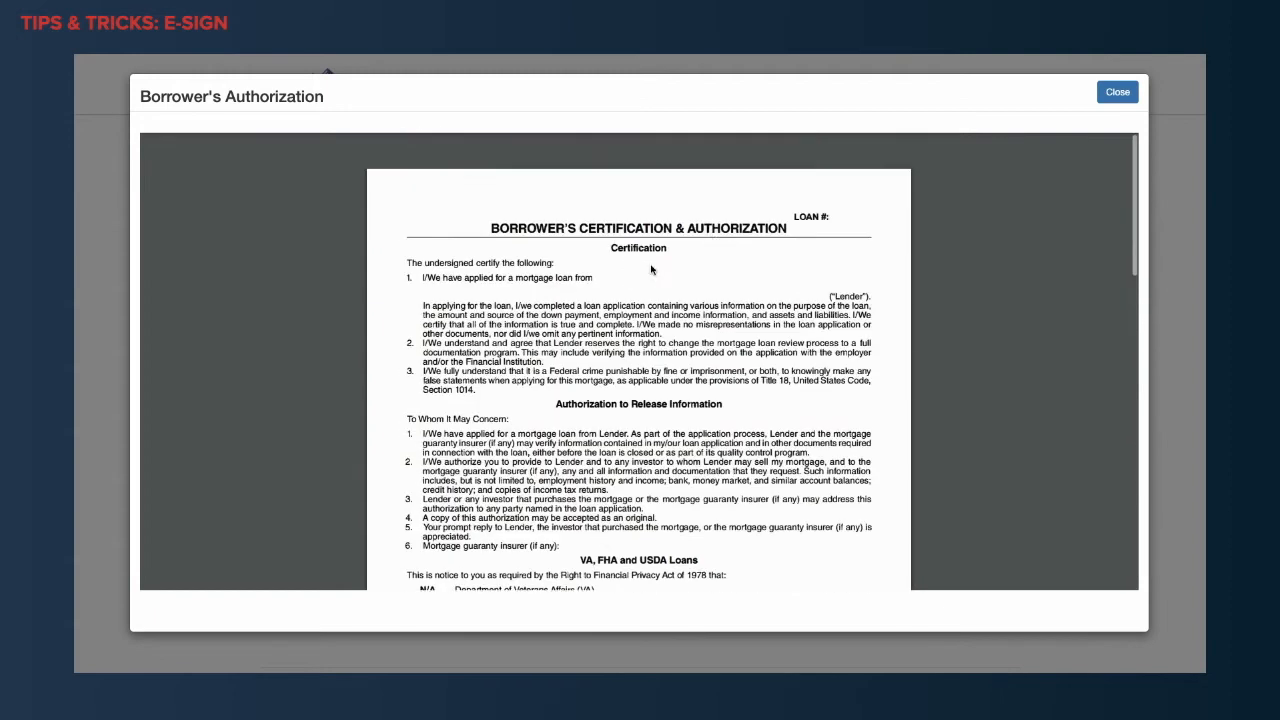
click(1124, 96)
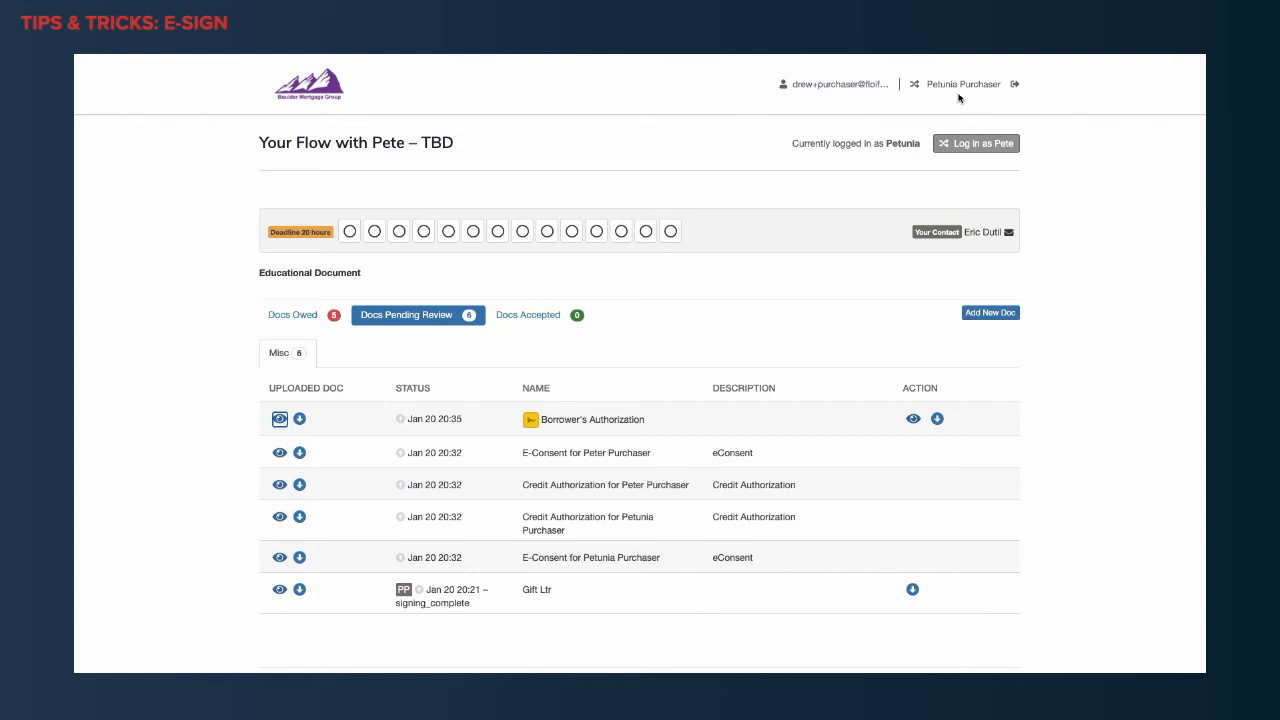
Open the owed Misc document Borrower Authorization for DocuSign signing, agree to use electronic records and signatures, and continue to the document.
click(306, 318)
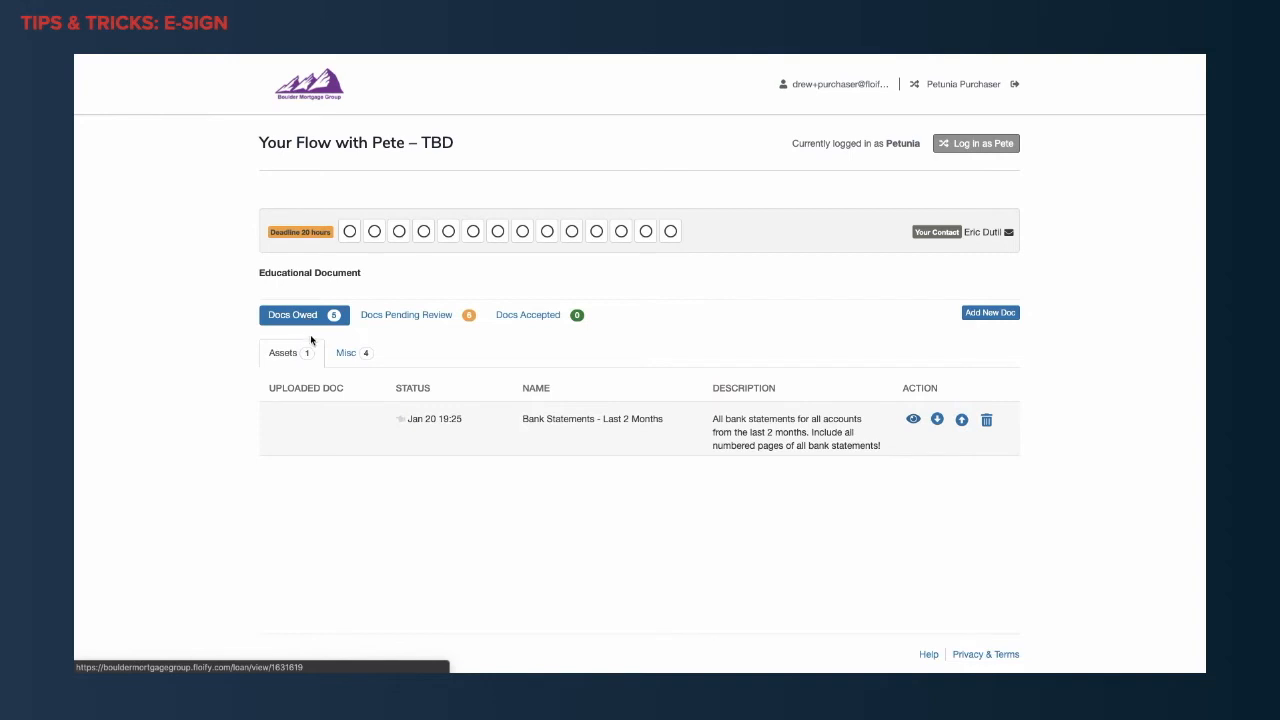
click(345, 353)
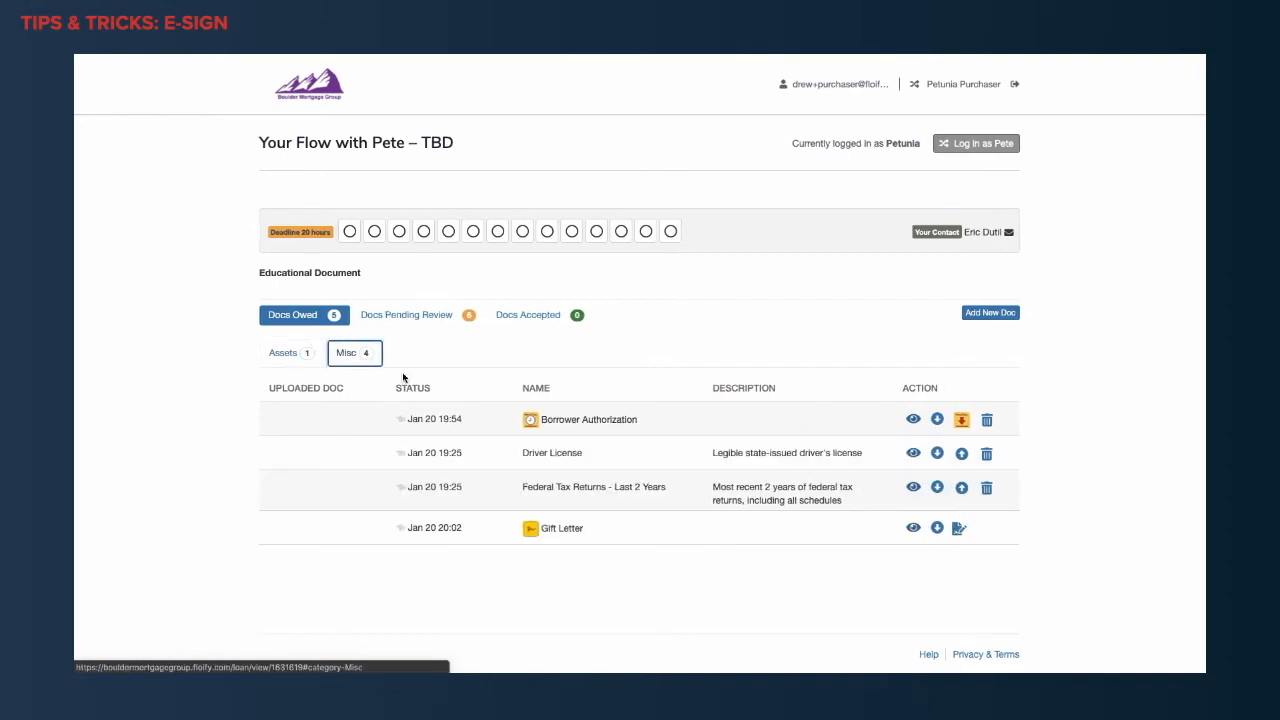
mouse_move(527, 426)
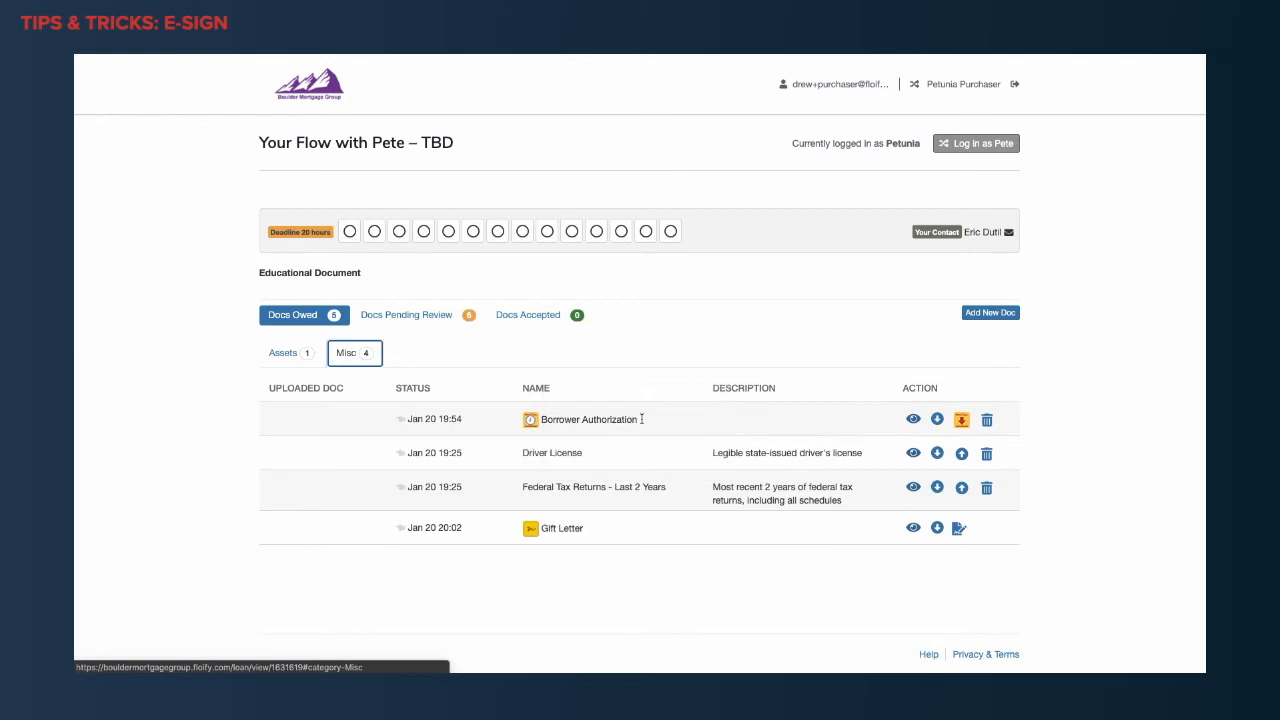
click(961, 422)
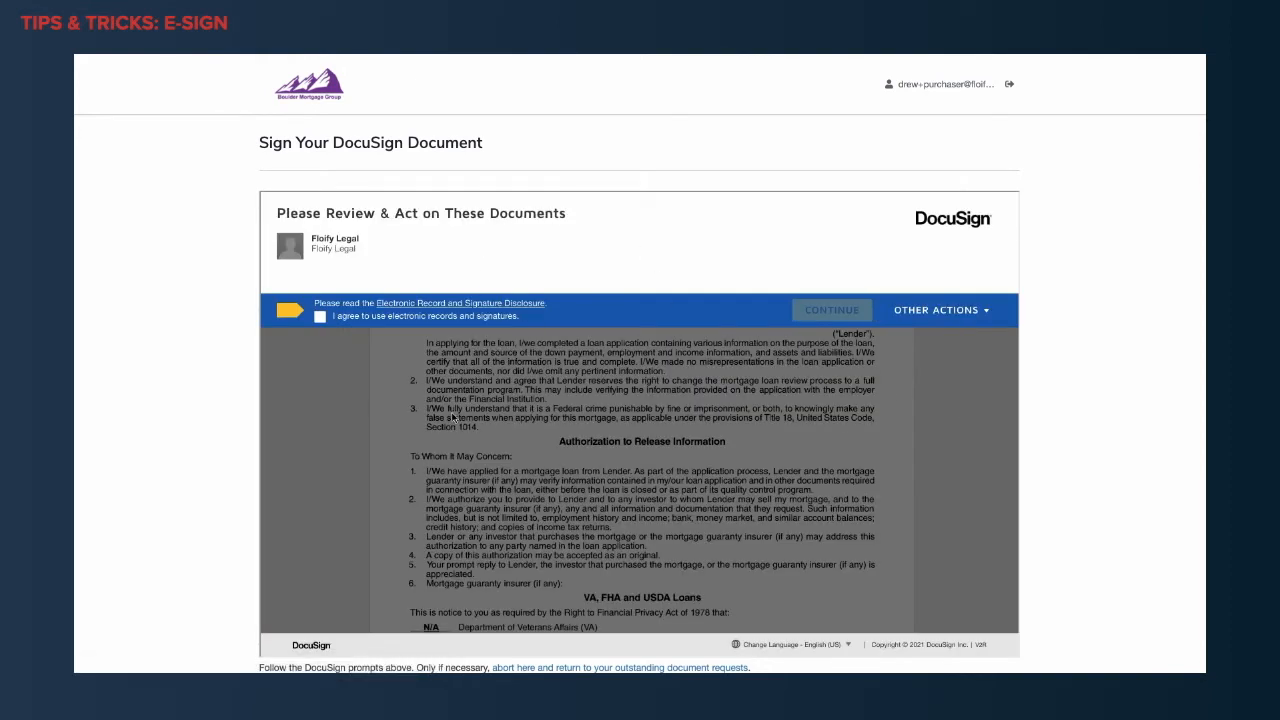
click(320, 317)
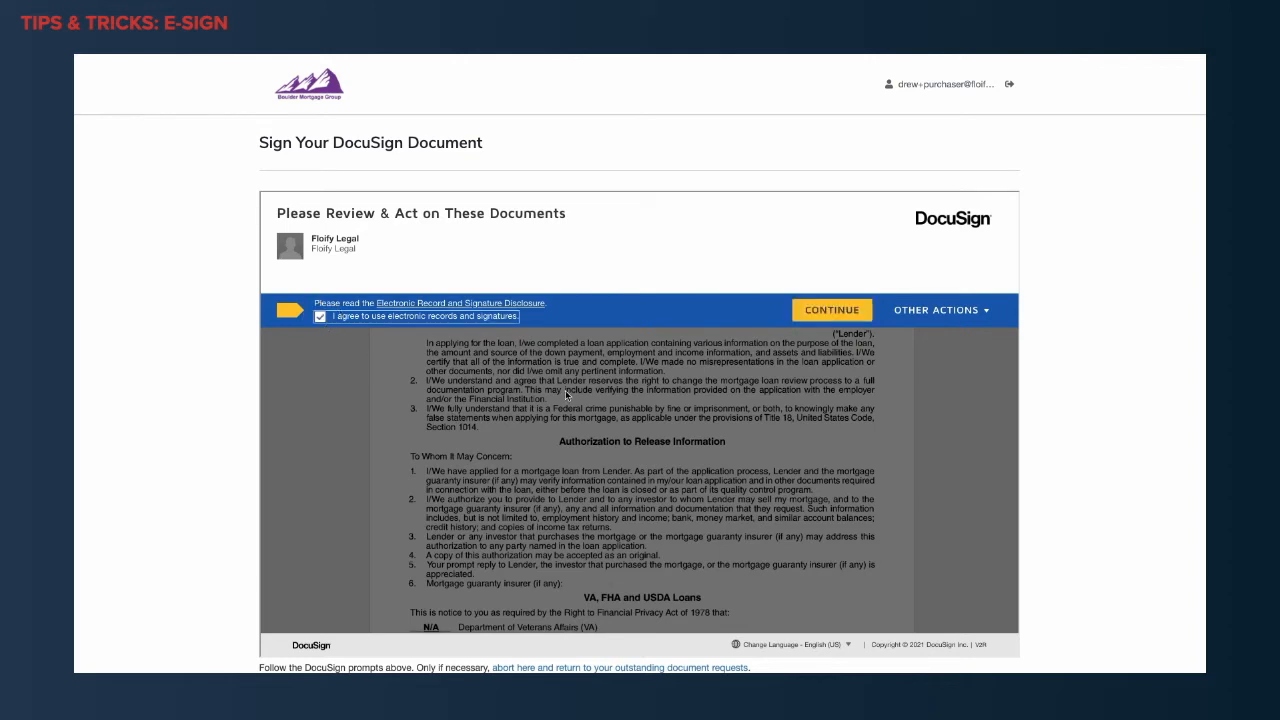
scroll(803, 318, down, 1)
click(803, 316)
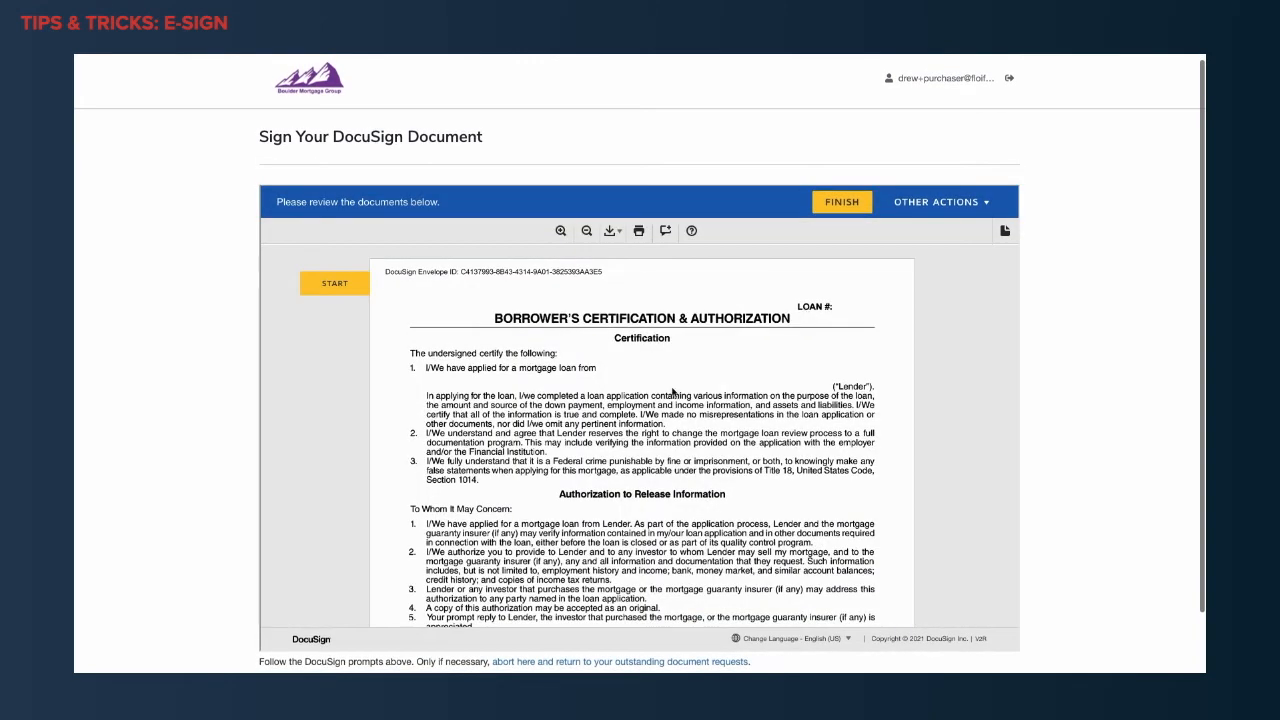
Sign the Borrower Two line of the Borrower Authorization with the co-borrower's preselected DocuSign signature and finish the signing.
scroll(591, 446, down, 3)
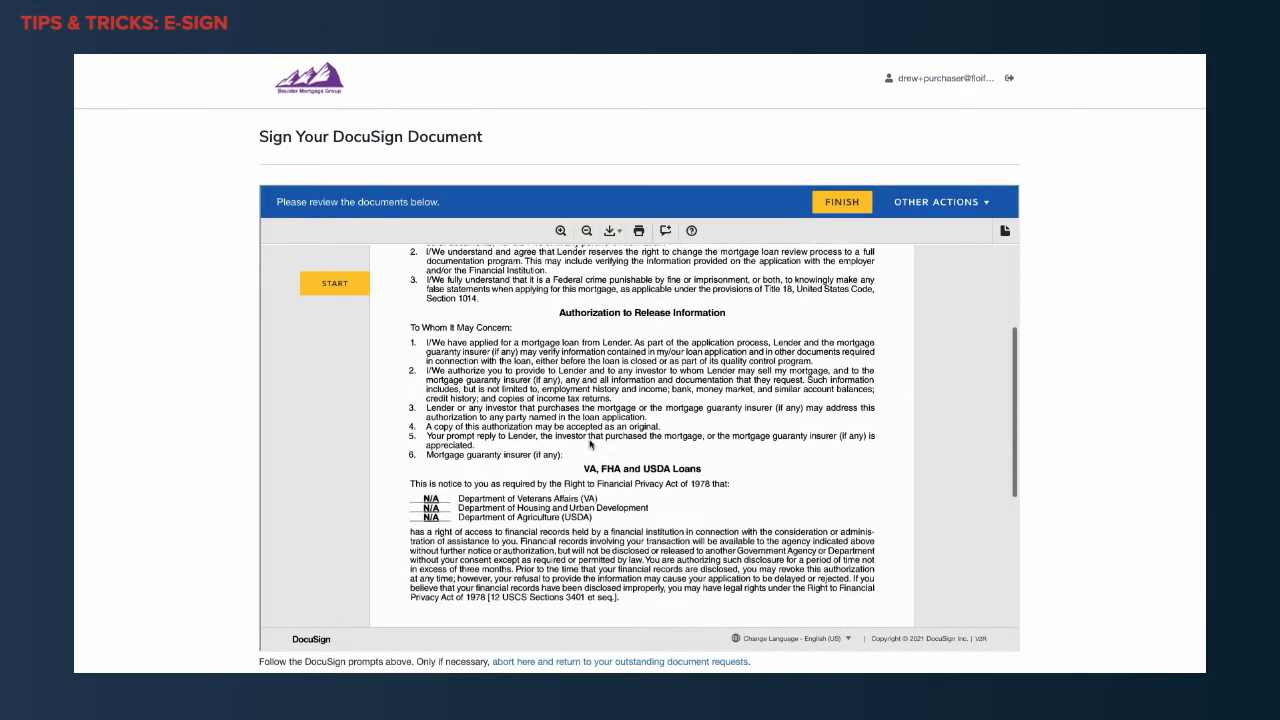
click(330, 288)
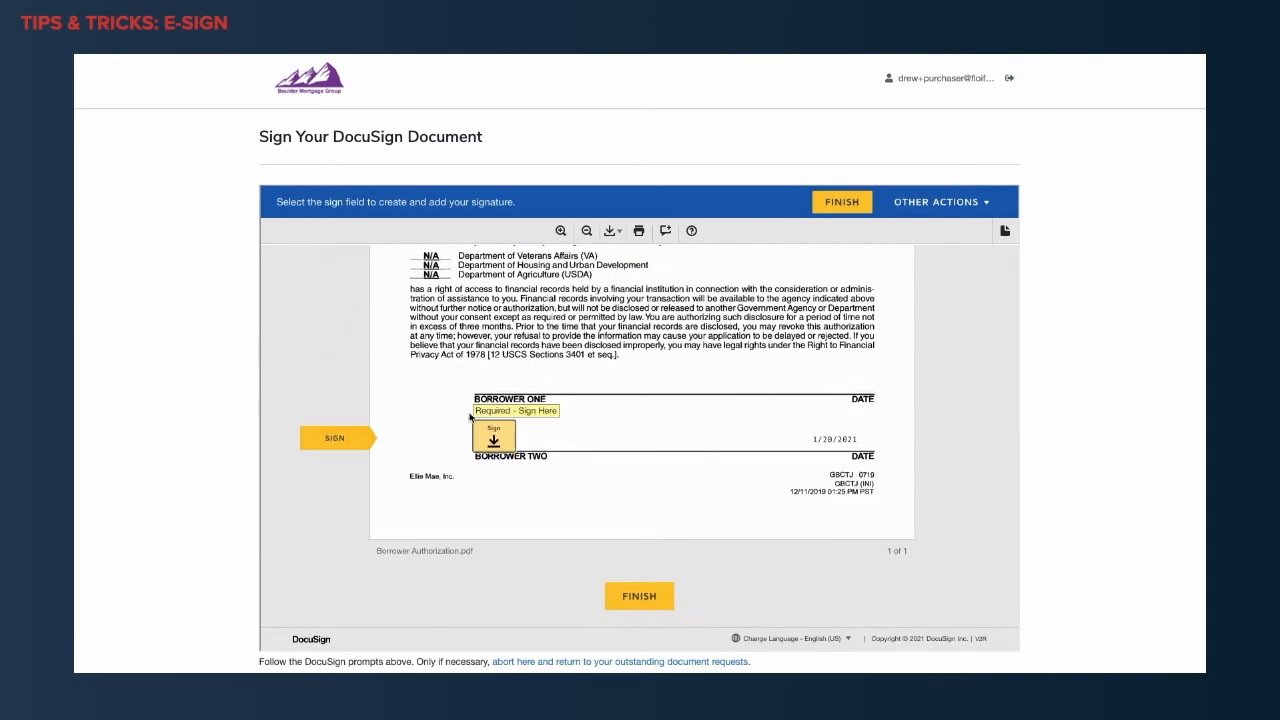
click(490, 438)
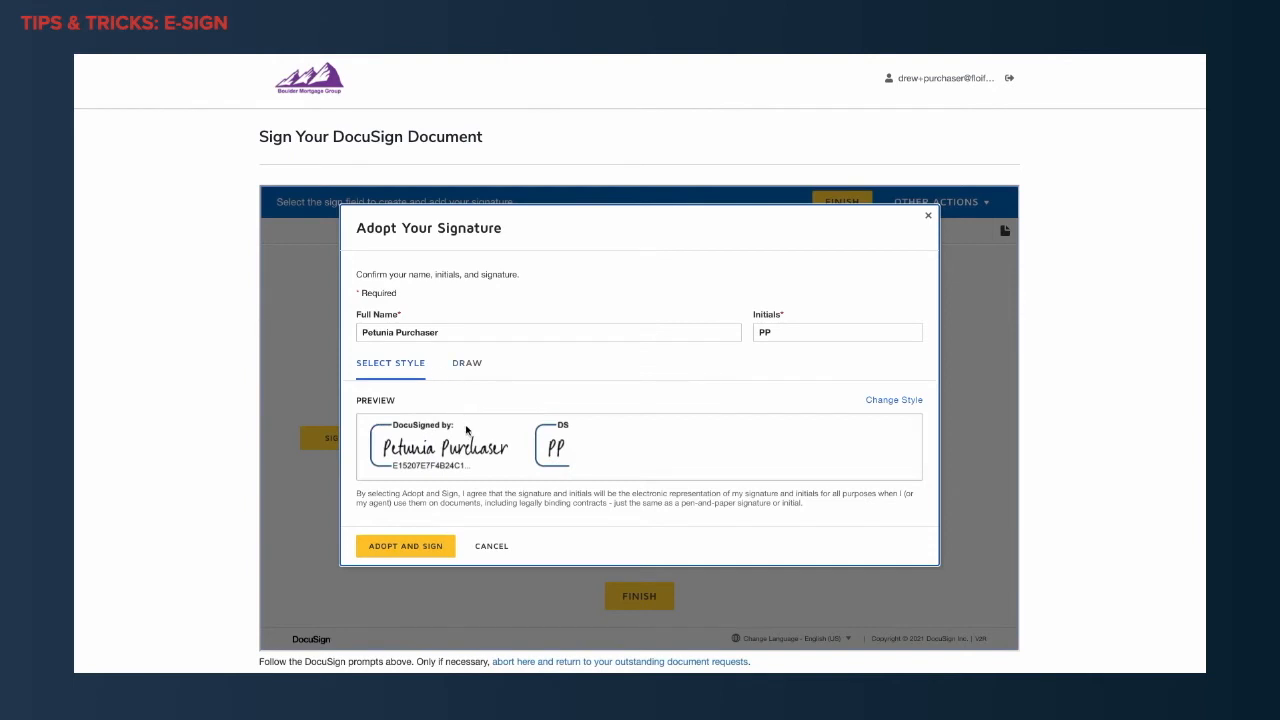
click(406, 552)
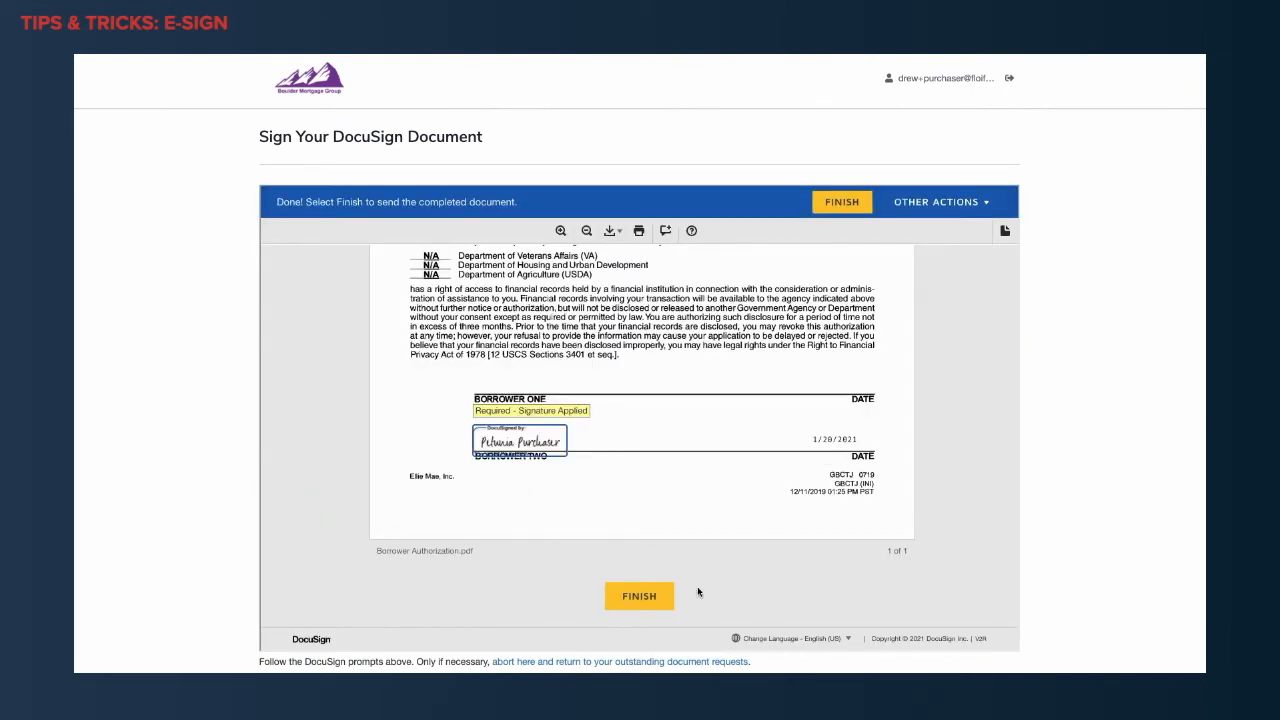
click(645, 598)
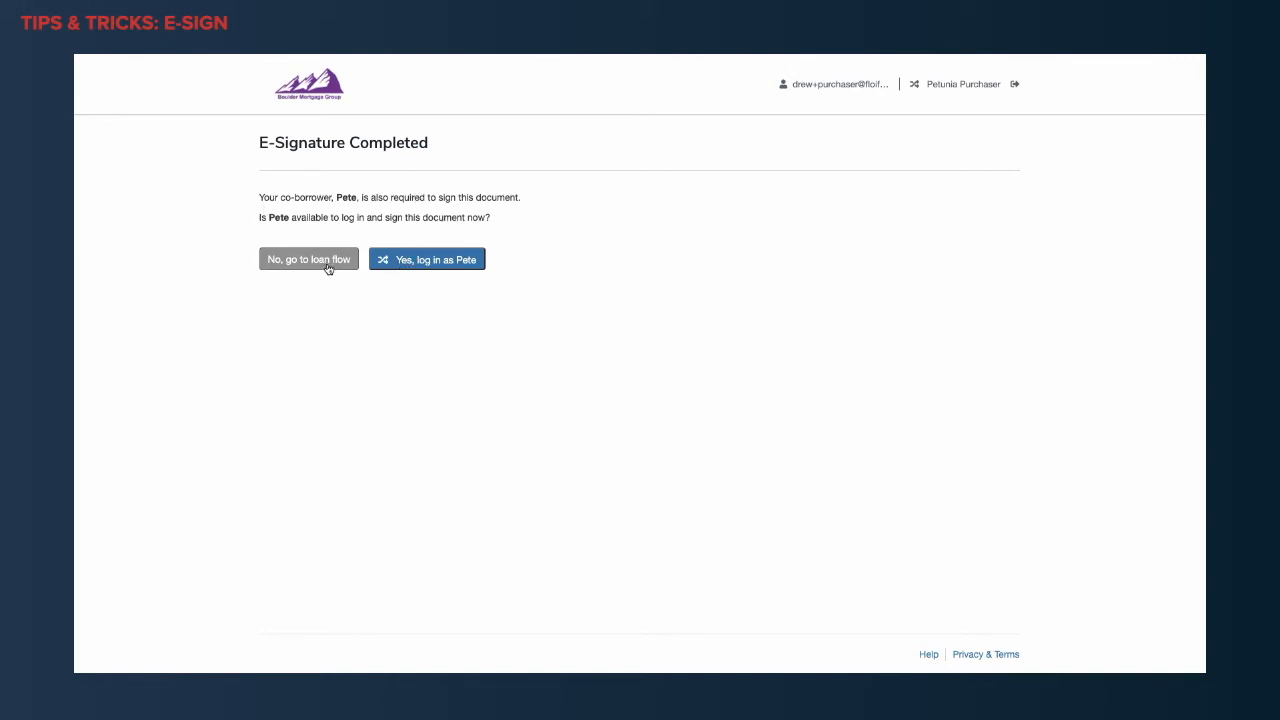
Switch to the primary borrower's login for the same document and agree to use electronic records and signatures.
click(454, 261)
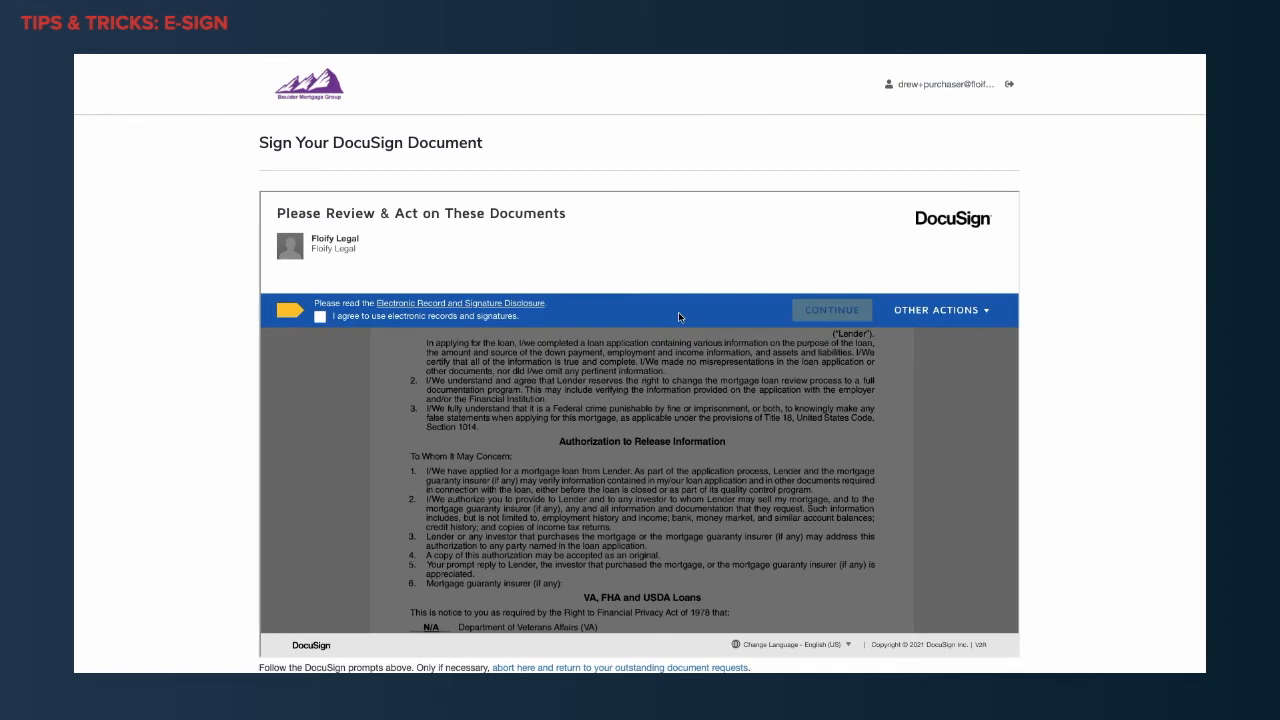
click(321, 318)
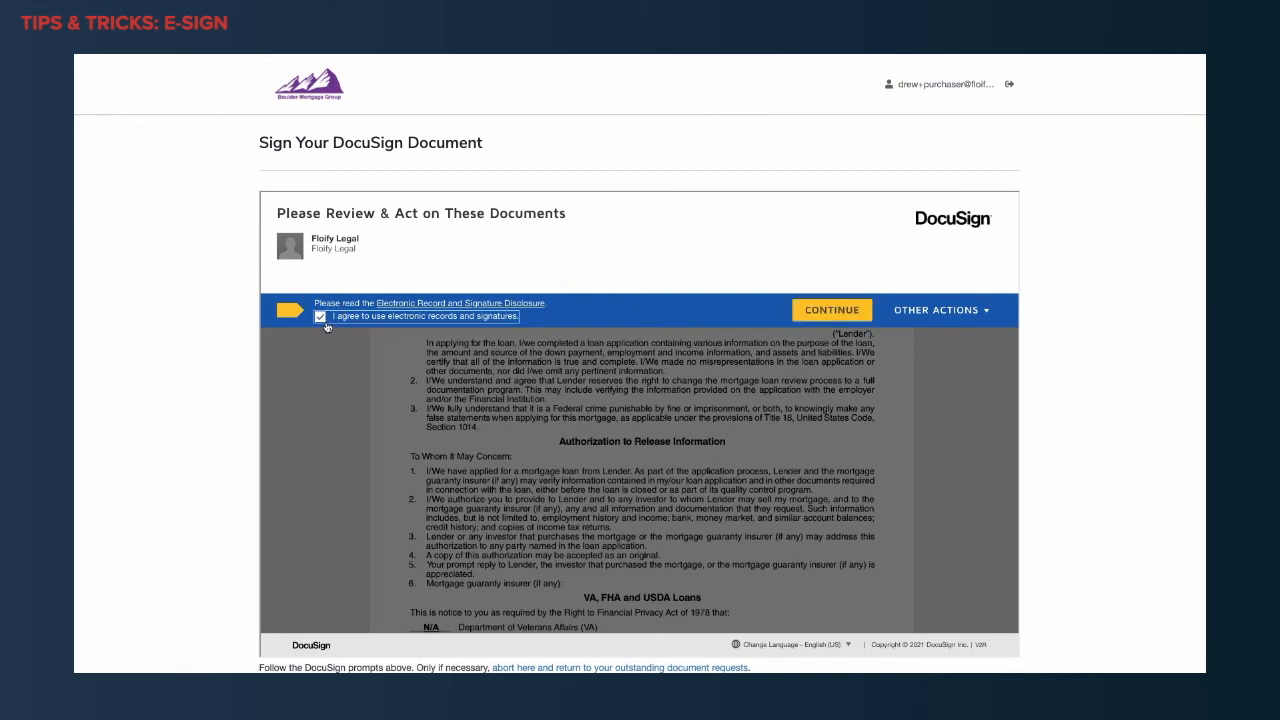
click(810, 318)
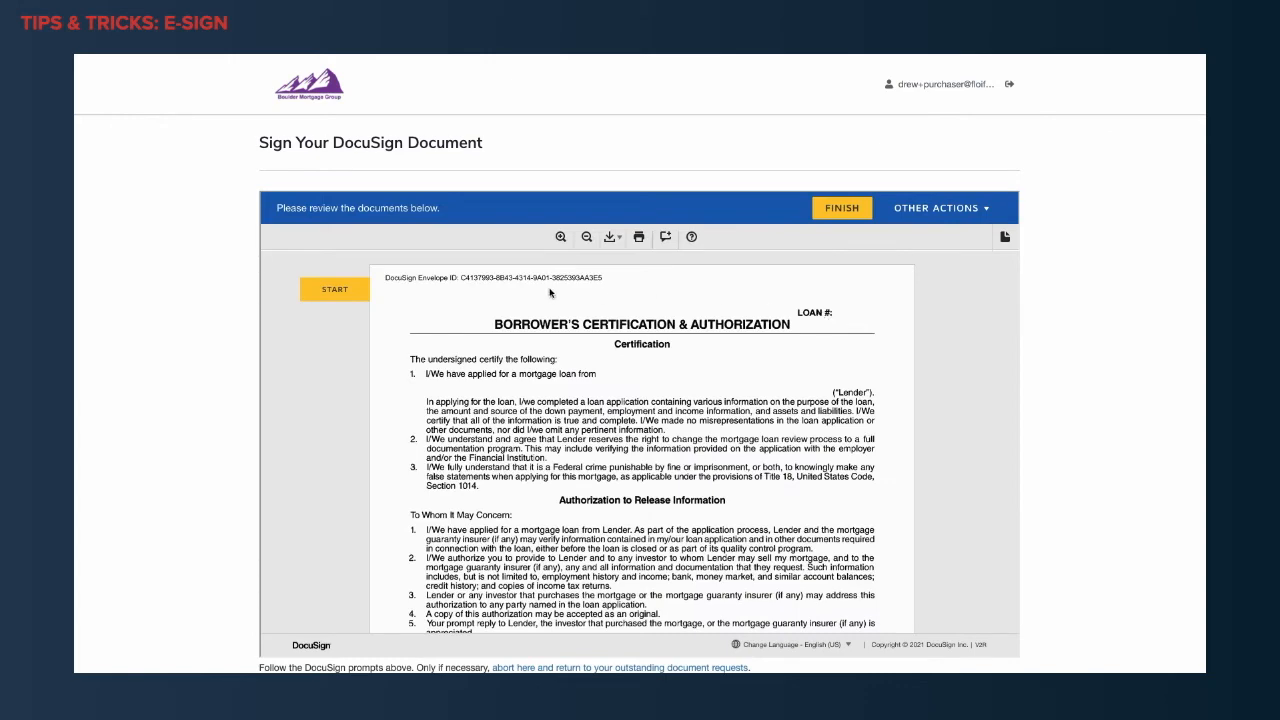
Sign the Borrower One line with the primary borrower's preselected DocuSign signature and finish the signing.
click(335, 289)
click(475, 440)
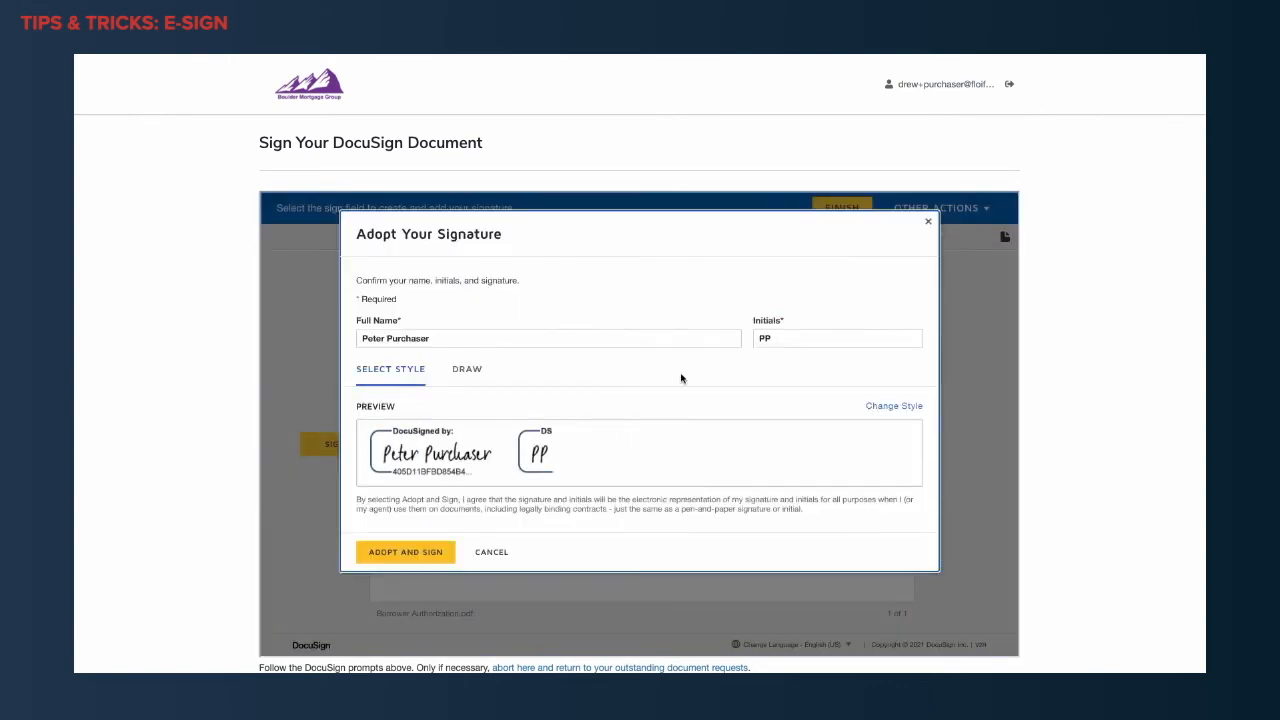
click(426, 555)
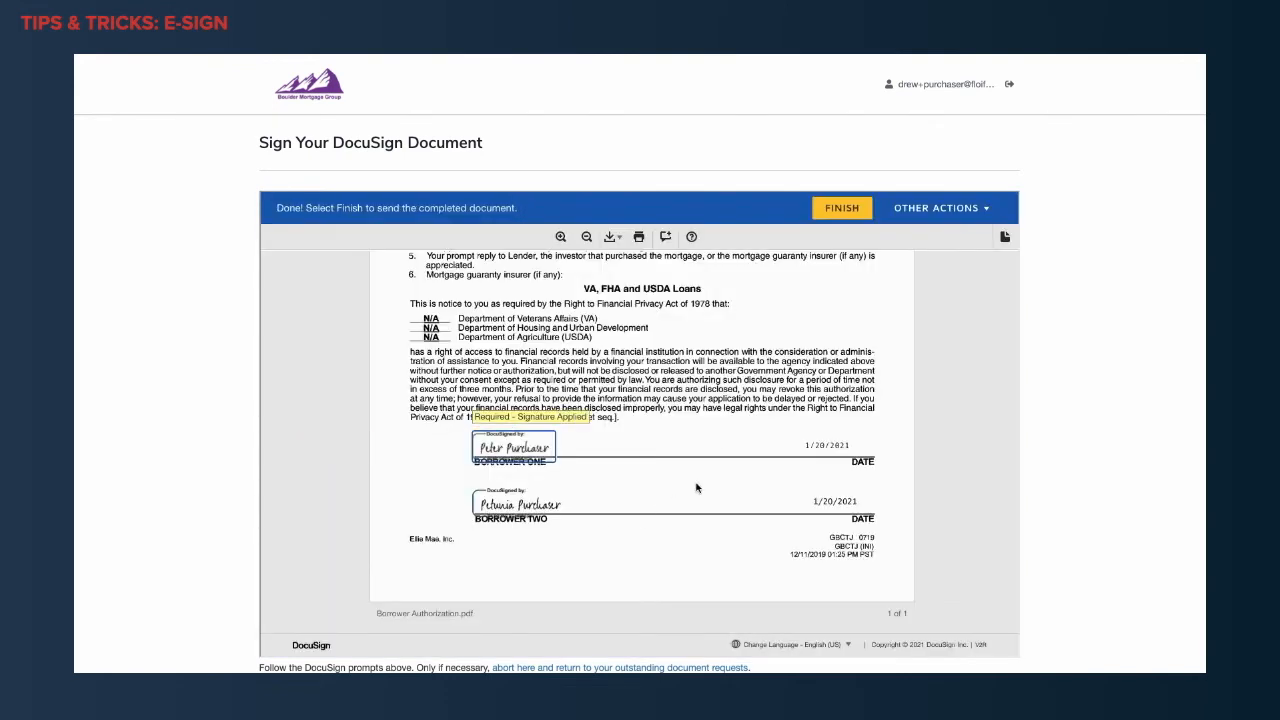
click(828, 219)
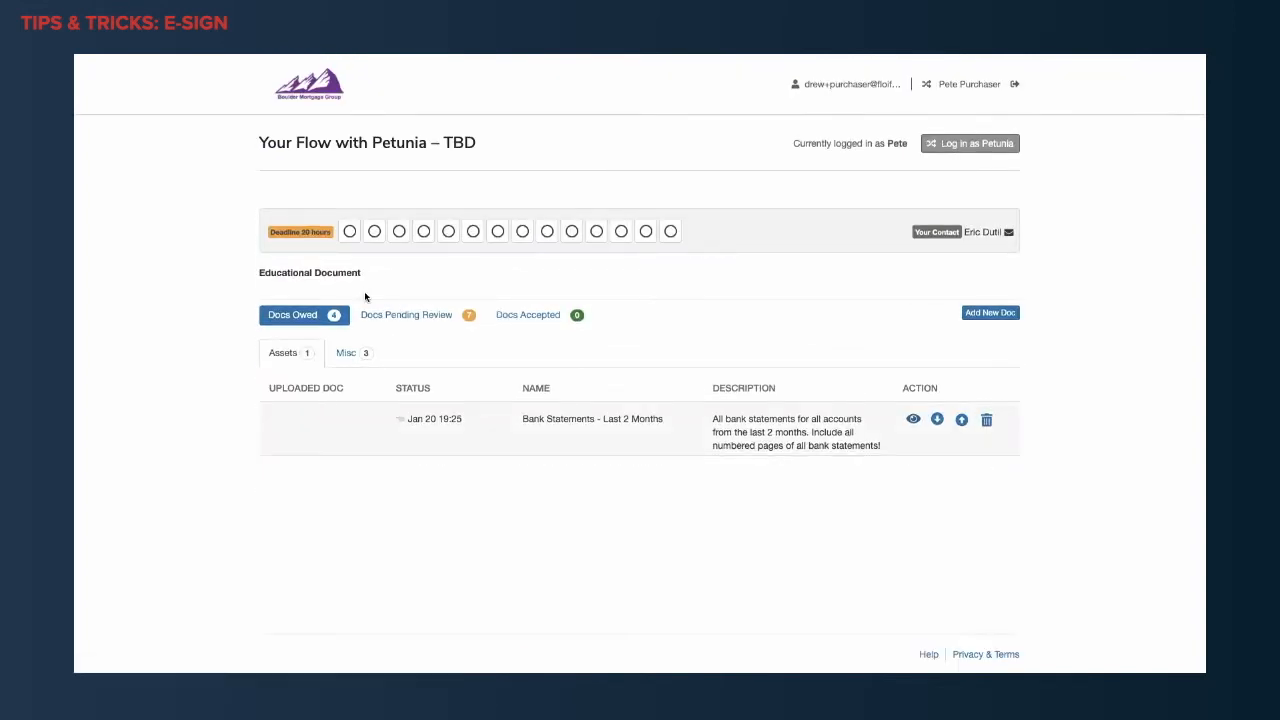
Review the Floify-signed Borrower's Authorization among the documents pending review, including its signatures and certificate of completion, and close the preview.
click(378, 318)
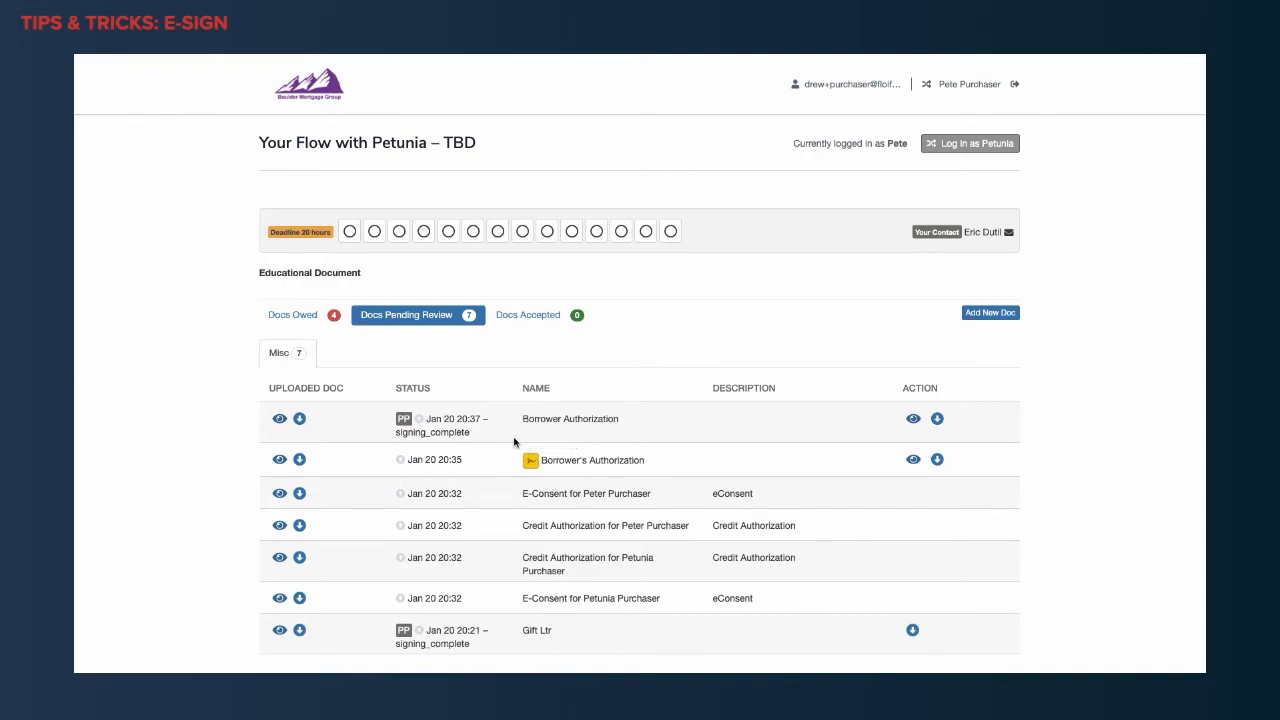
click(280, 460)
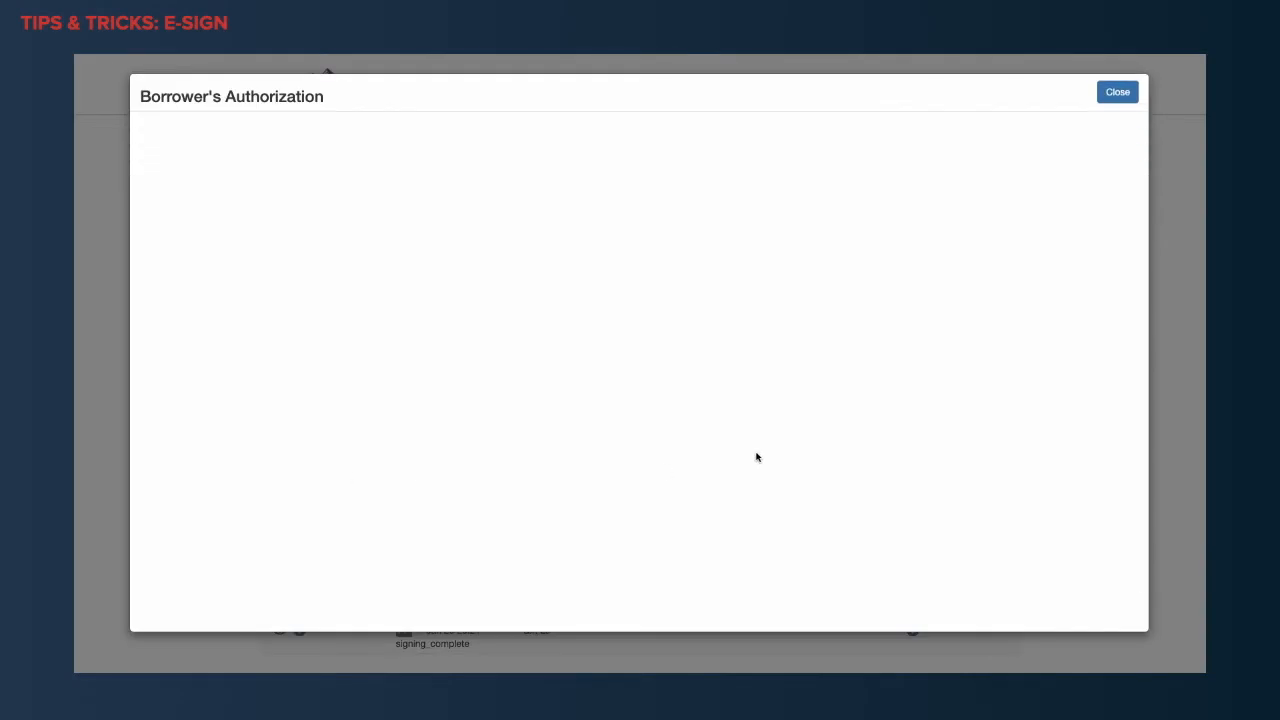
scroll(835, 423, down, 5)
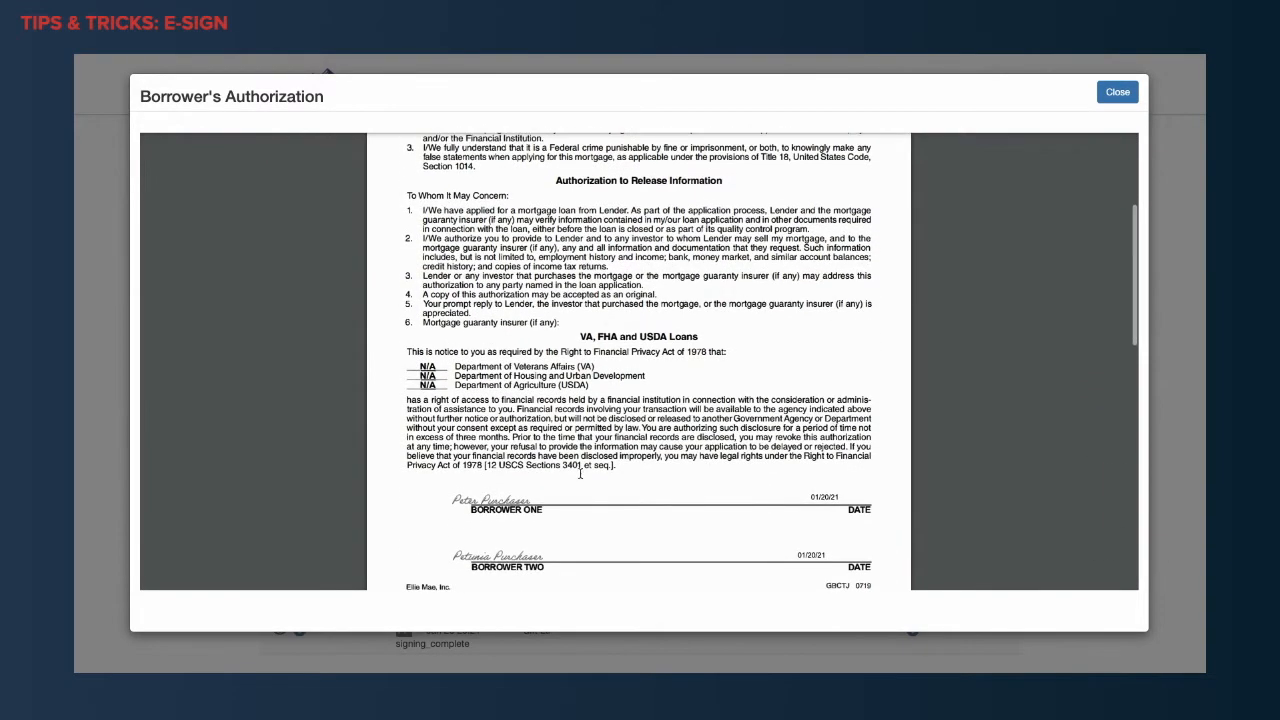
scroll(713, 509, down, 2)
scroll(713, 509, down, 10)
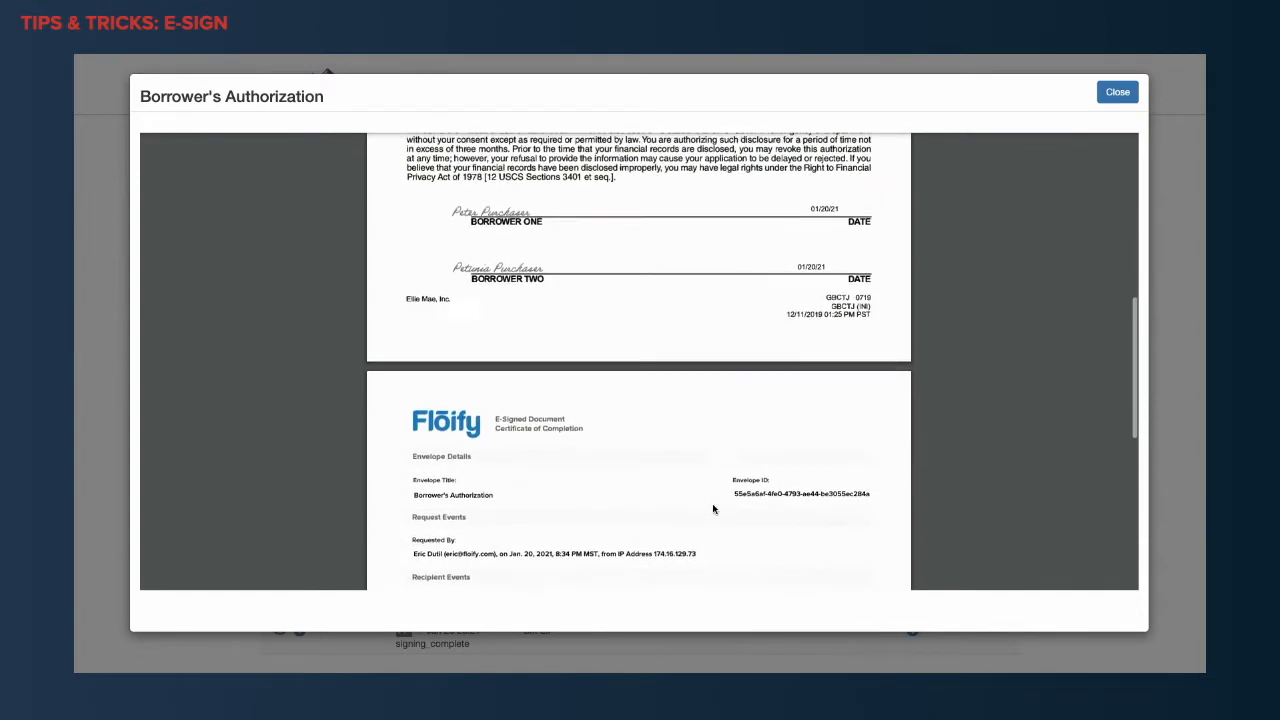
scroll(713, 509, down, 1)
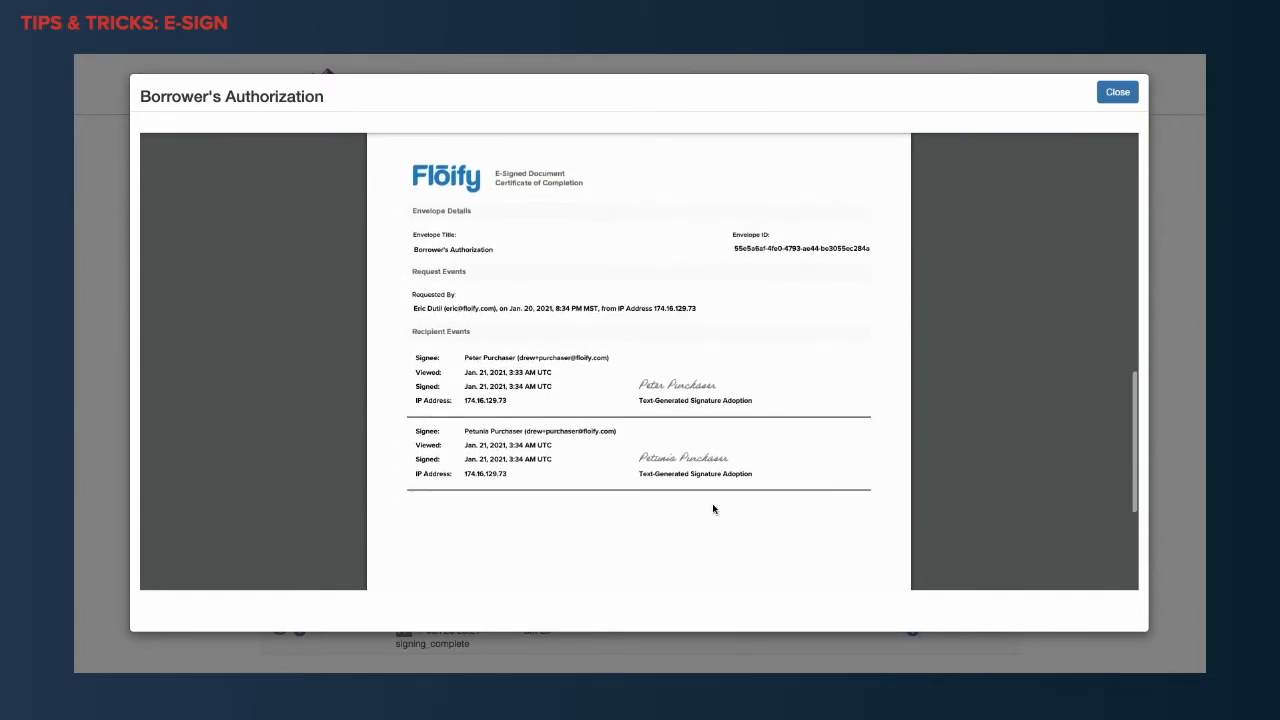
click(1117, 92)
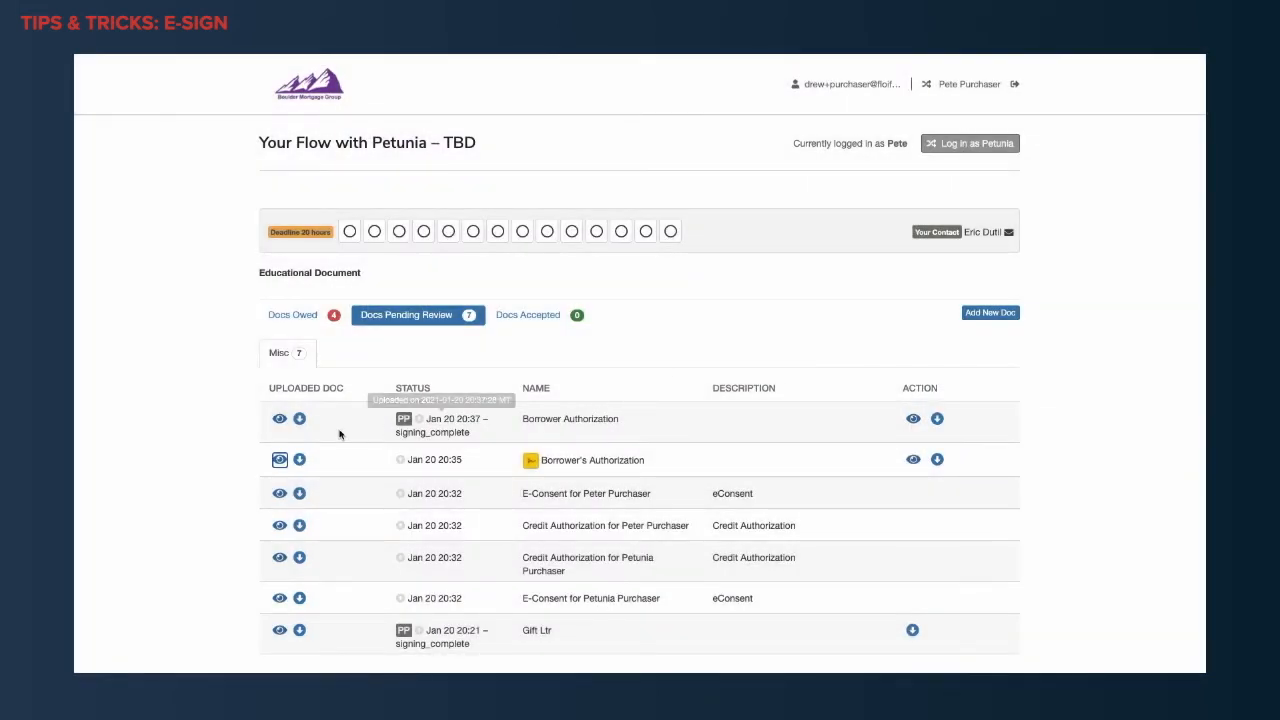
Preview the DocuSign-signed Borrower Authorization and examine both signatures, the certificate of completion and its signer events and timestamps.
click(280, 419)
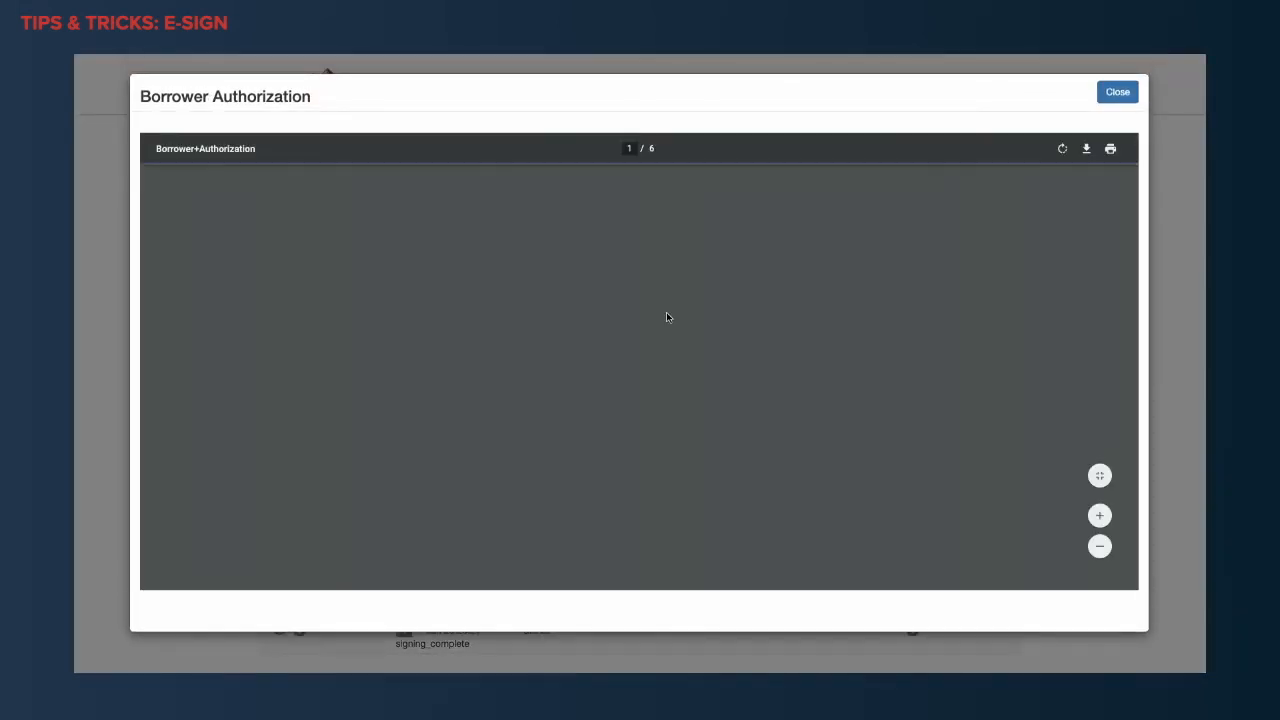
scroll(693, 397, down, 10)
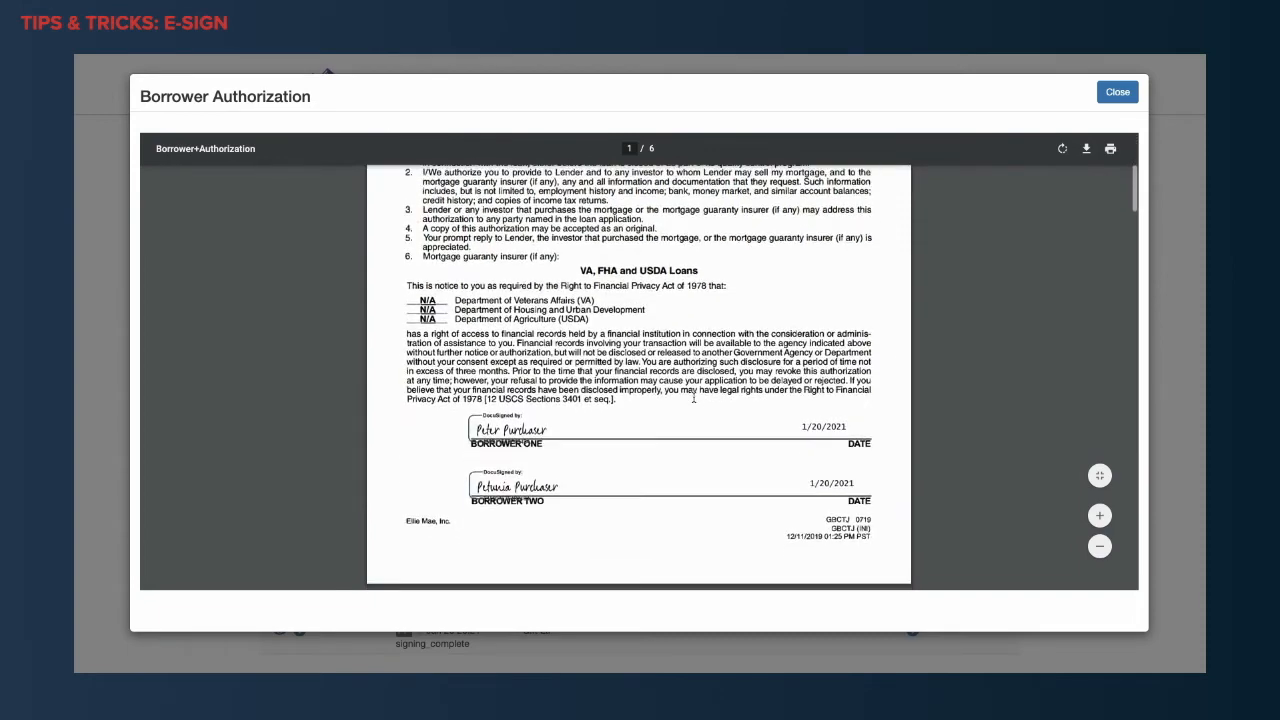
scroll(693, 397, down, 3)
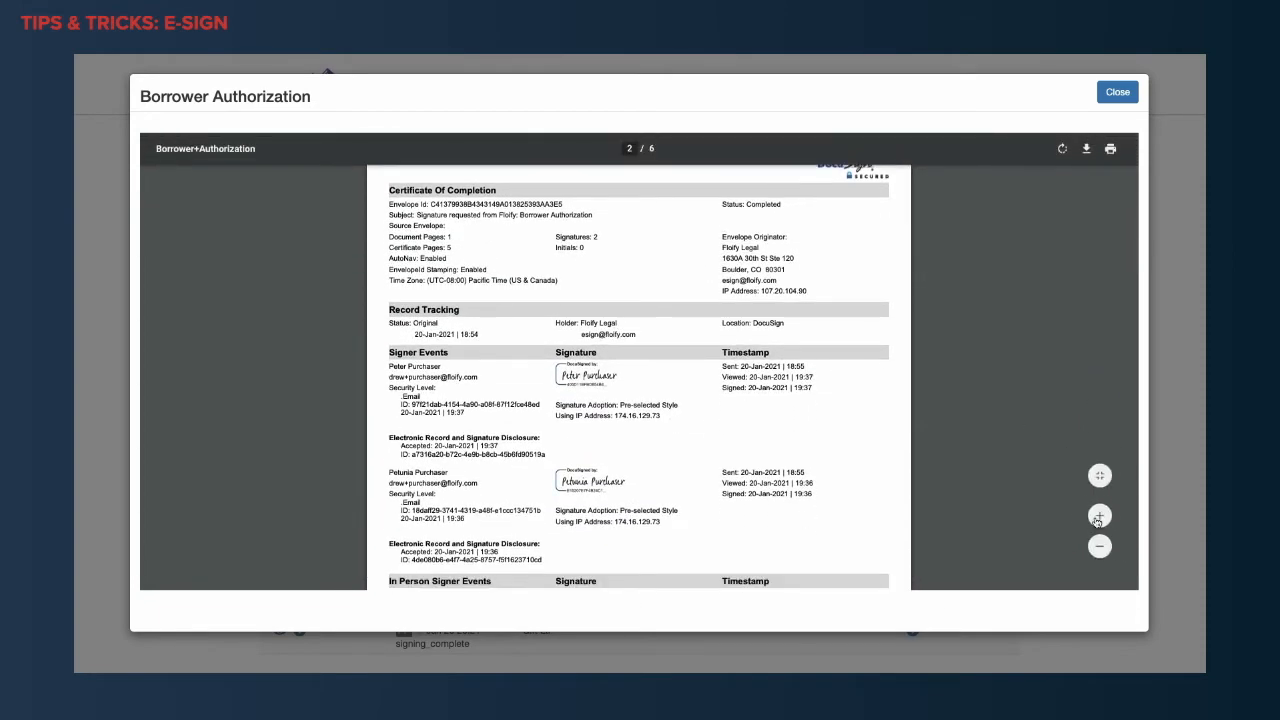
click(1099, 518)
click(1099, 518)
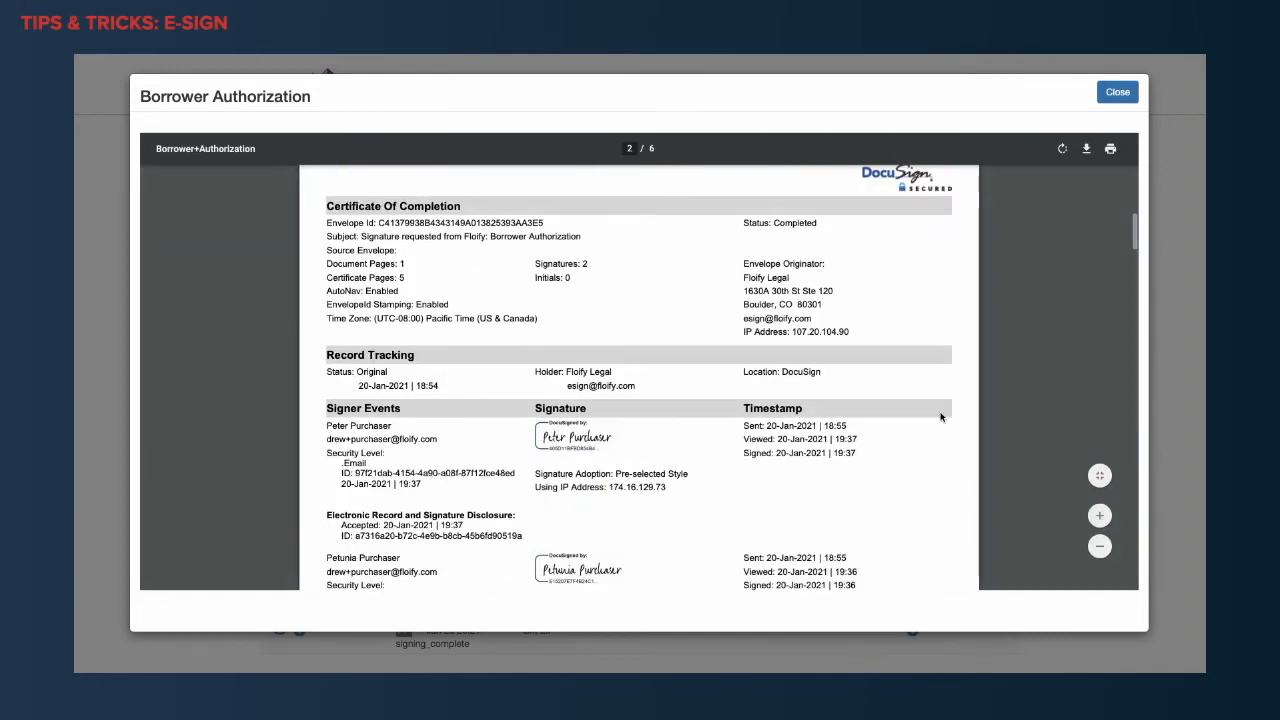
scroll(941, 417, up, 2)
scroll(941, 417, down, 2)
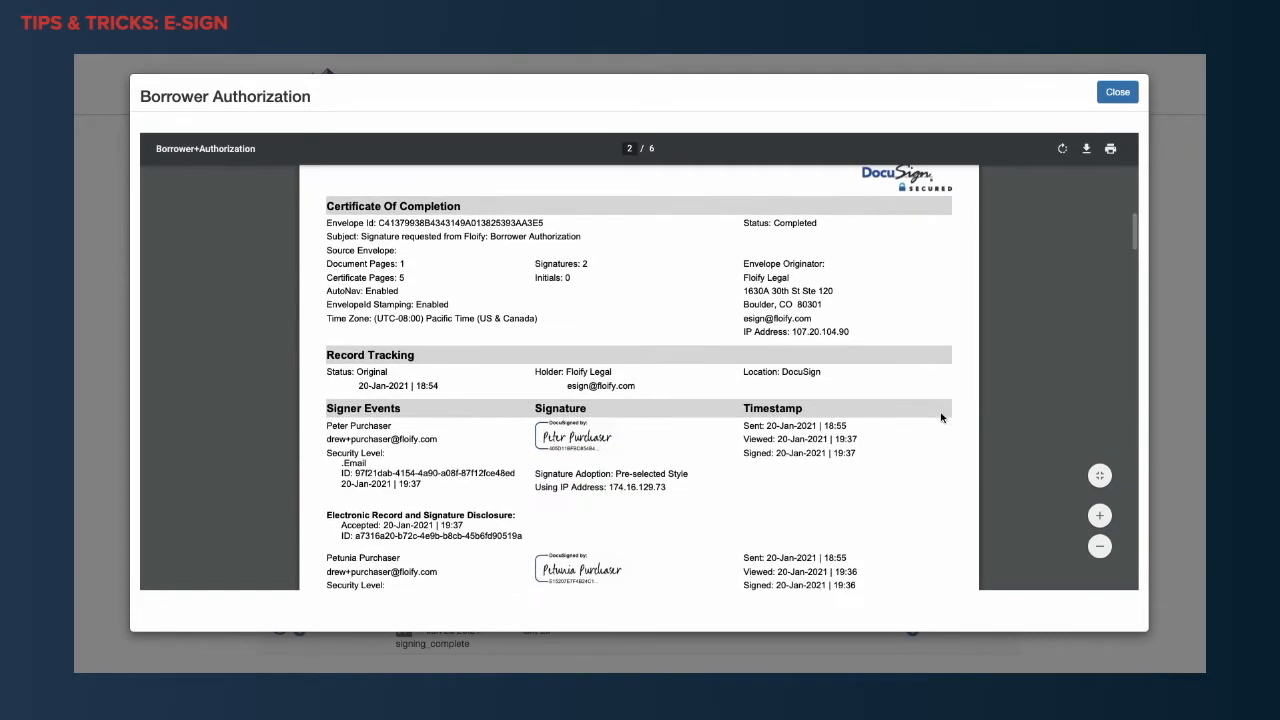
scroll(941, 417, down, 1)
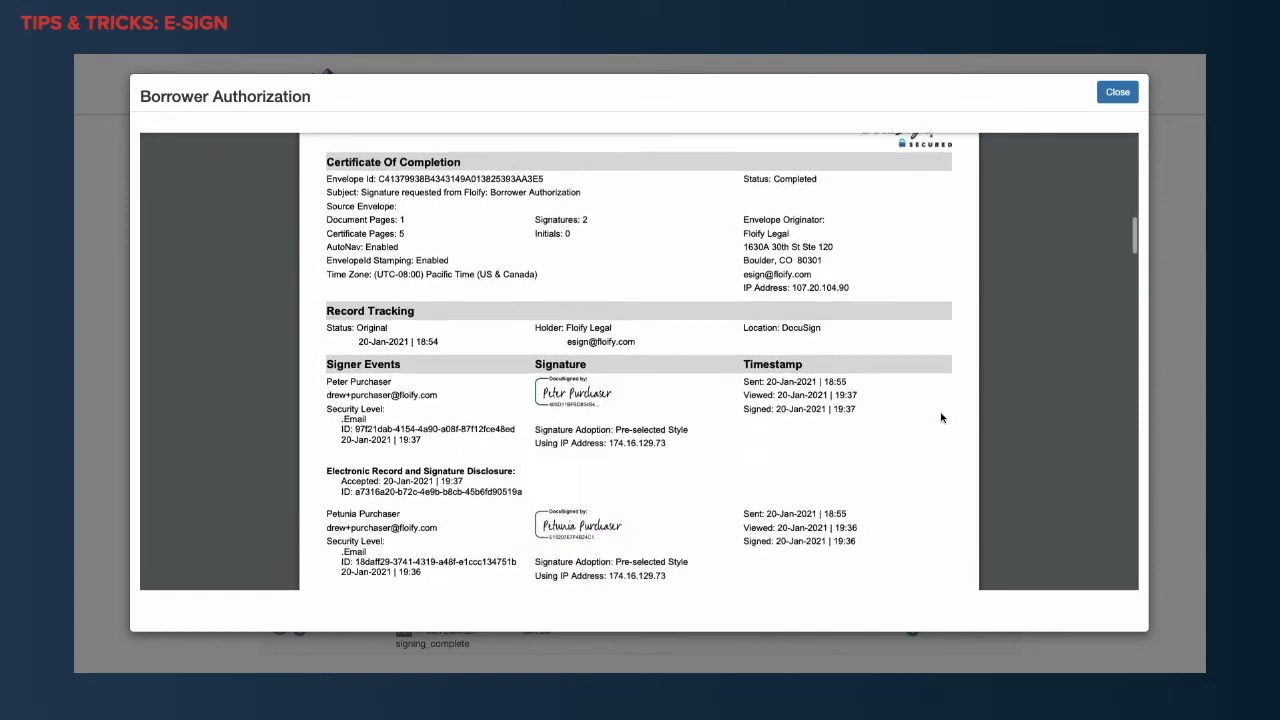
scroll(941, 417, down, 1)
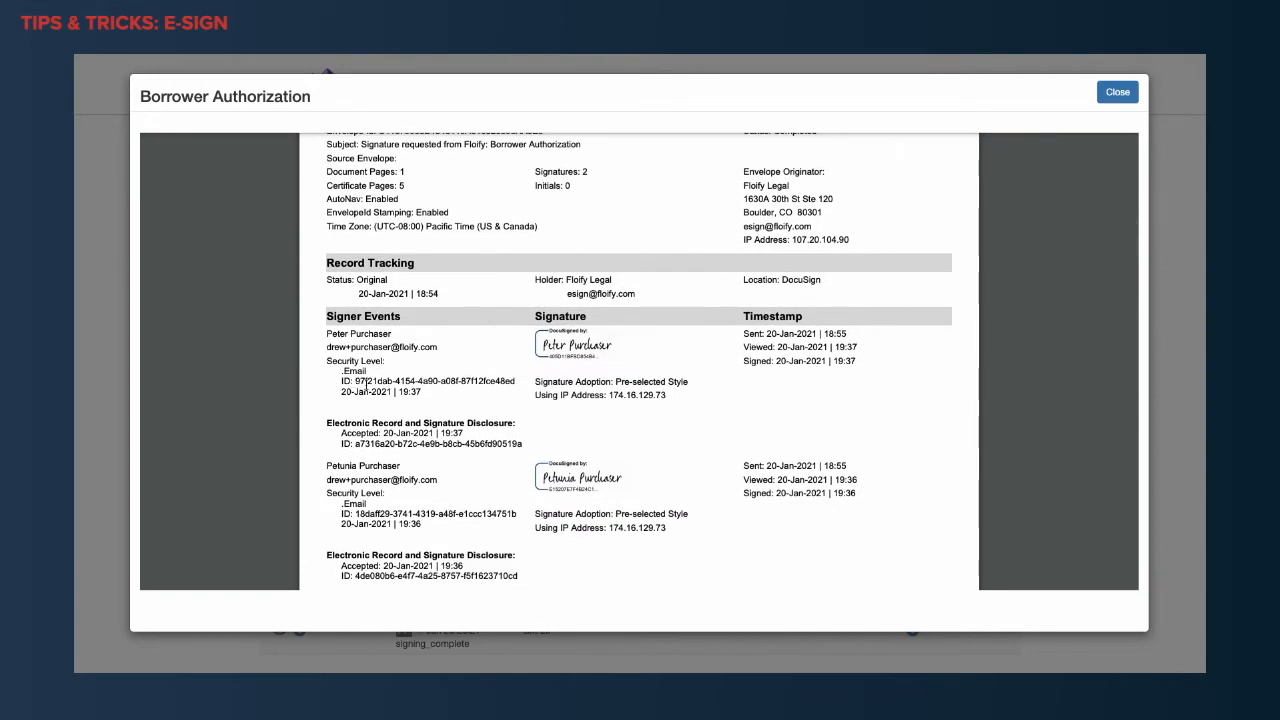
scroll(700, 460, down, 2)
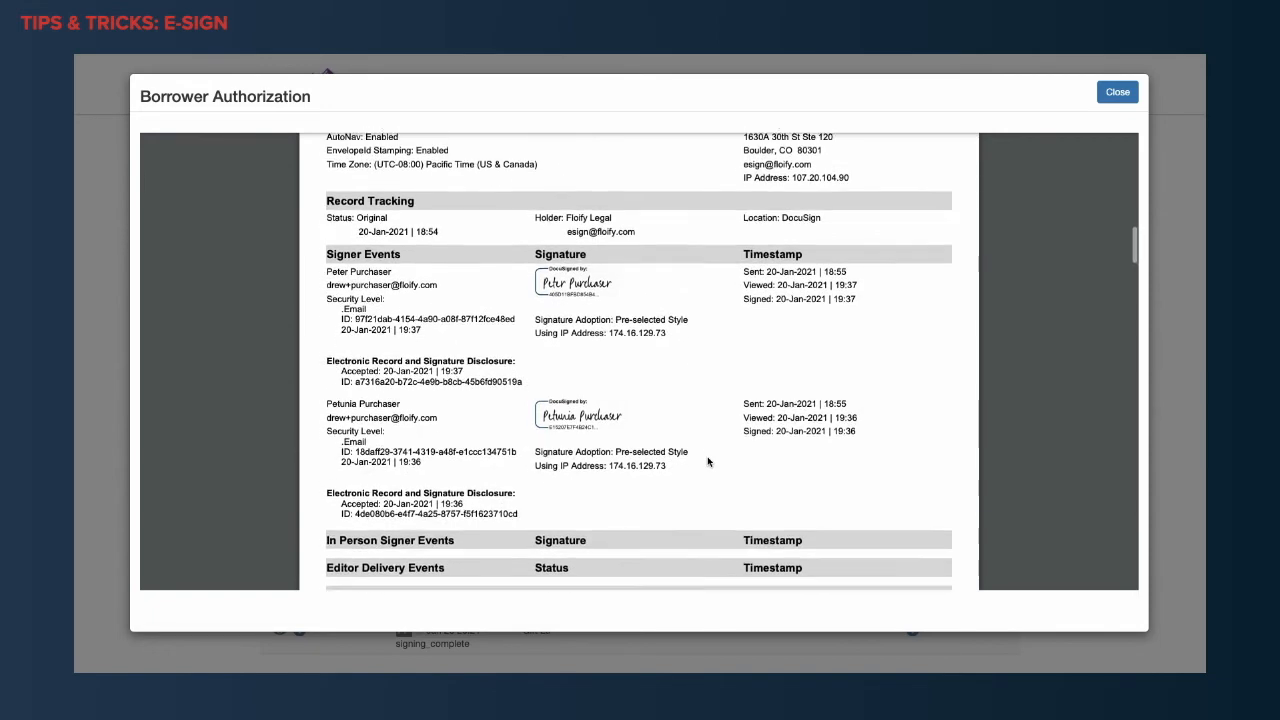
Examine the rest of the DocuSign certificate, from the envelope summary events to the Electronic Record and Signature Disclosure.
scroll(631, 497, down, 6)
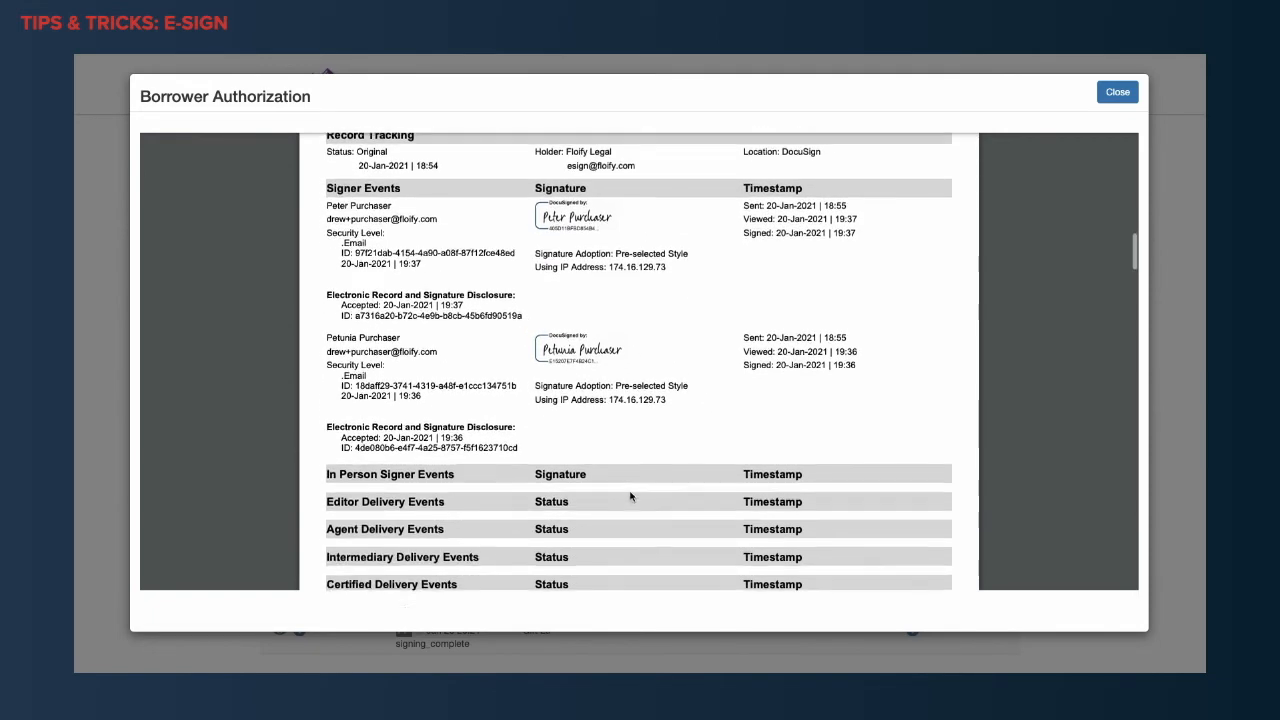
scroll(631, 497, down, 2)
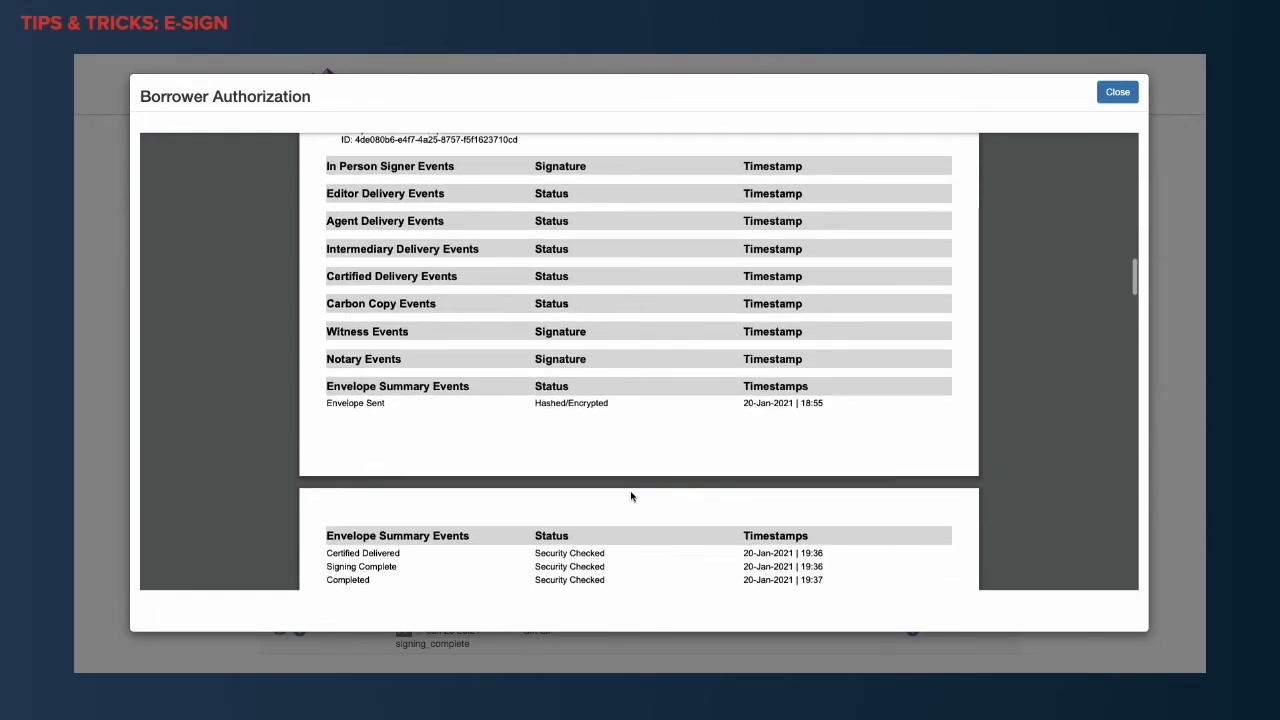
scroll(631, 497, down, 7)
scroll(631, 497, down, 15)
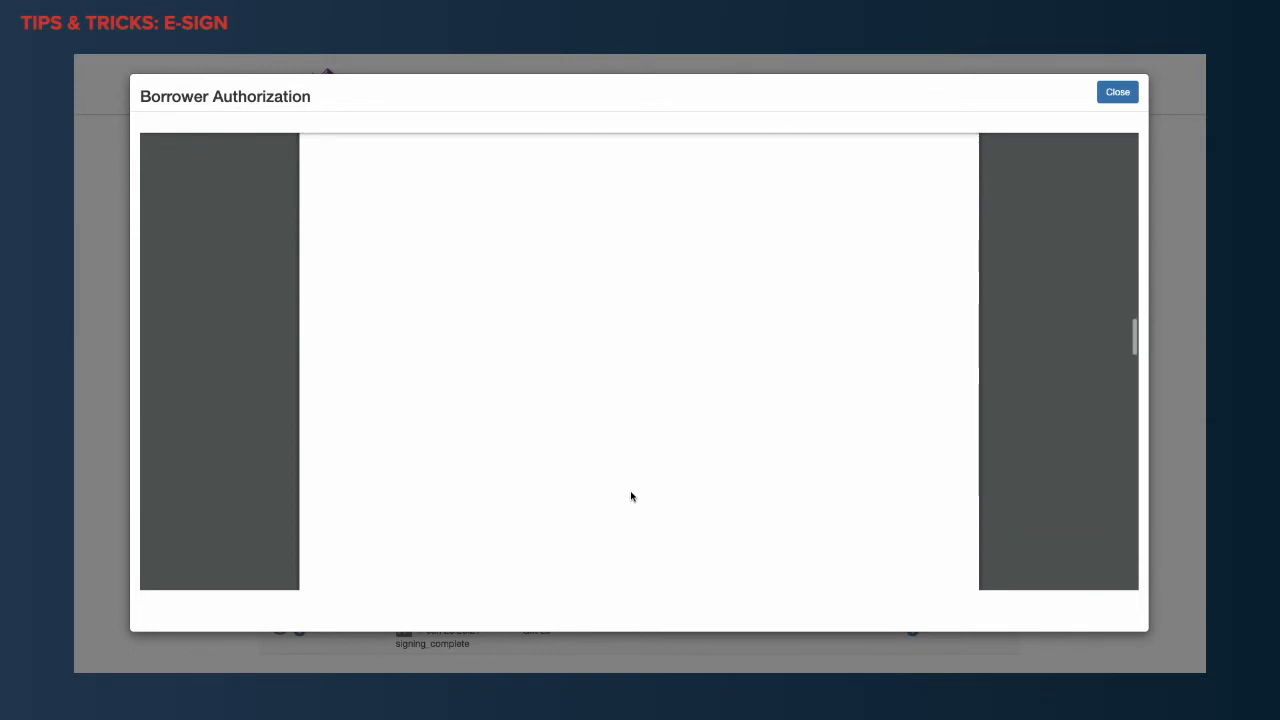
scroll(631, 497, up, 4)
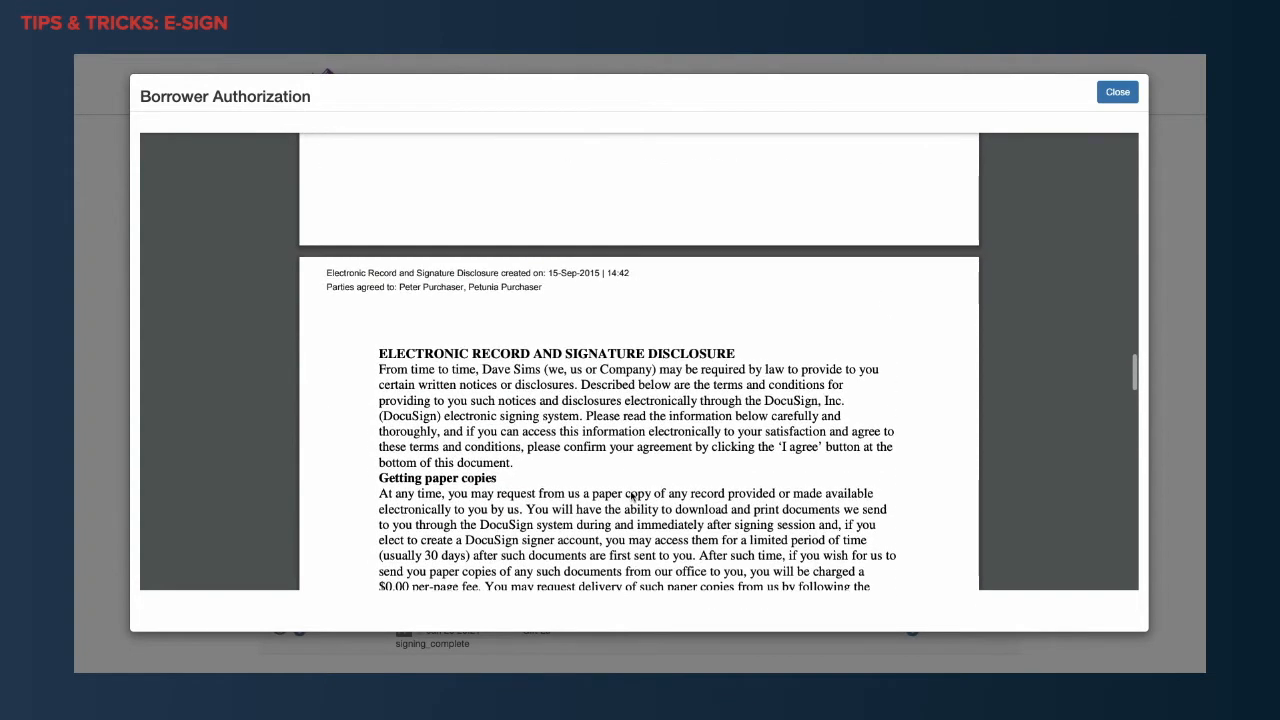
Read the DocuSign Electronic Record and Signature Disclosure from the paper copies section through the sections on contacting the sender and withdrawing consent.
scroll(631, 497, down, 4)
scroll(631, 497, down, 10)
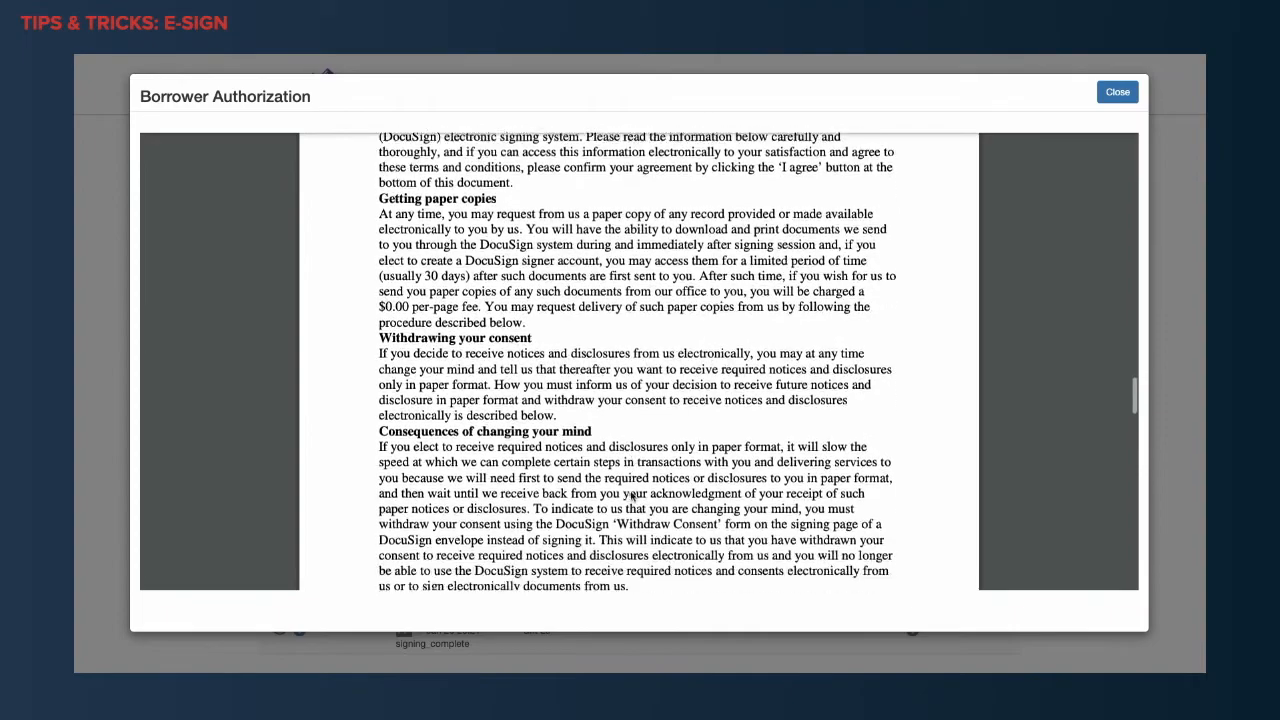
scroll(631, 497, down, 13)
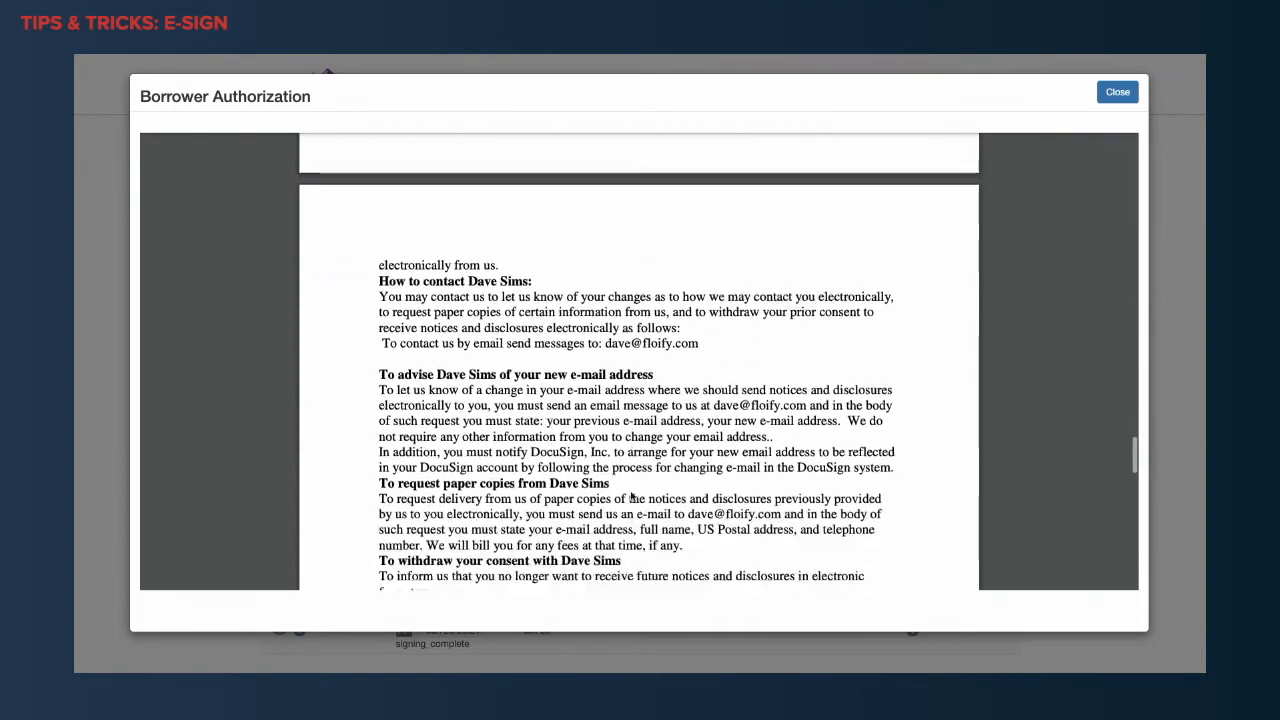
scroll(631, 497, down, 8)
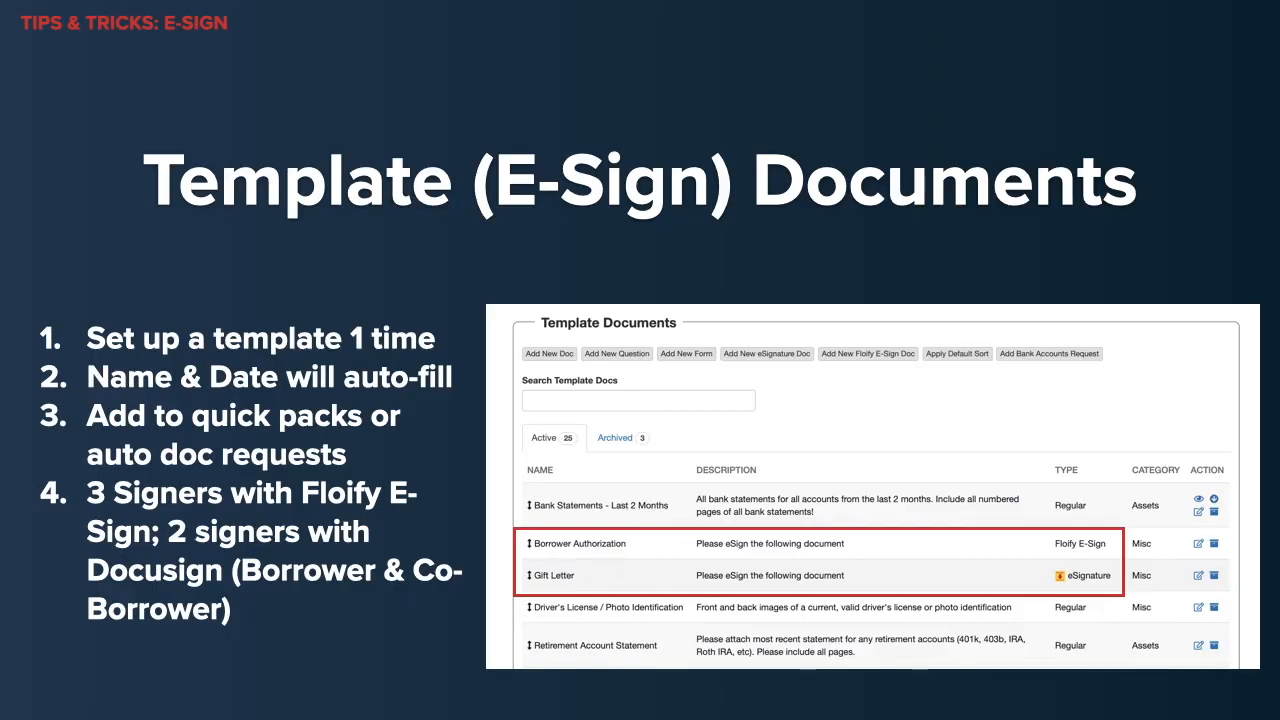
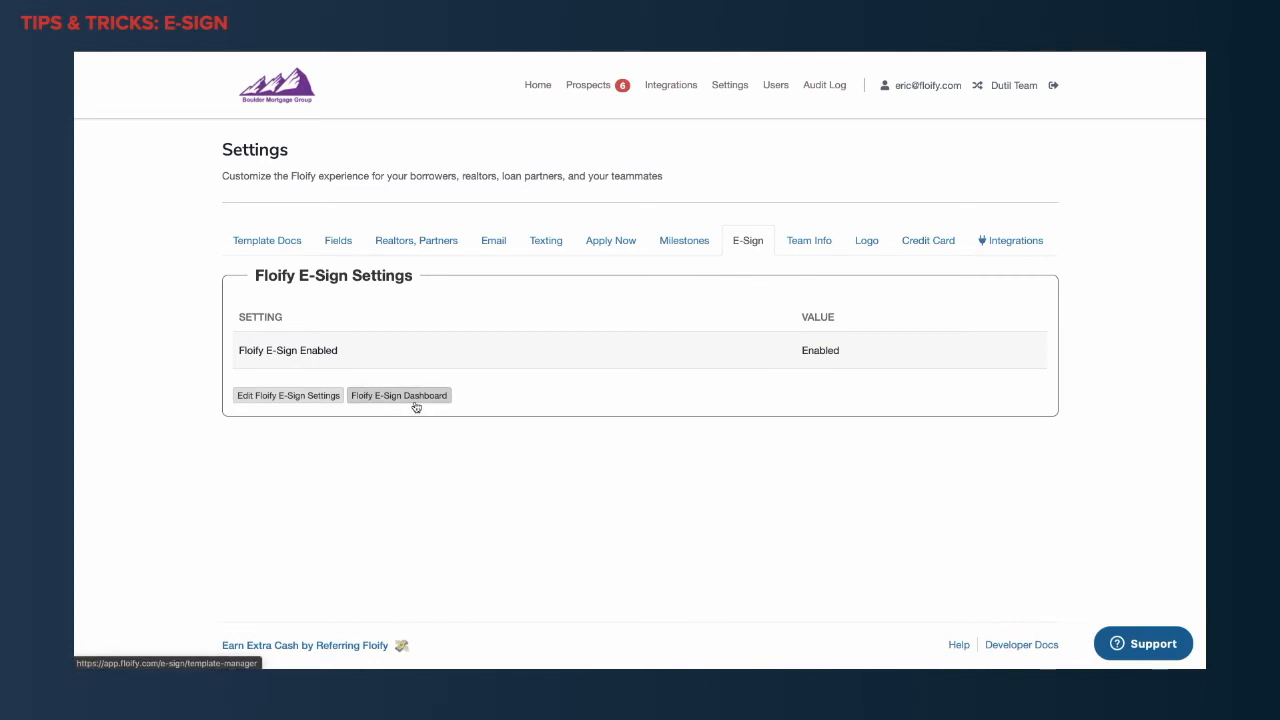
Create a Floify E-Sign template named "Borrower's Authorization" and upload Borrower Auth.pdf from the Sample Docs folder.
click(412, 406)
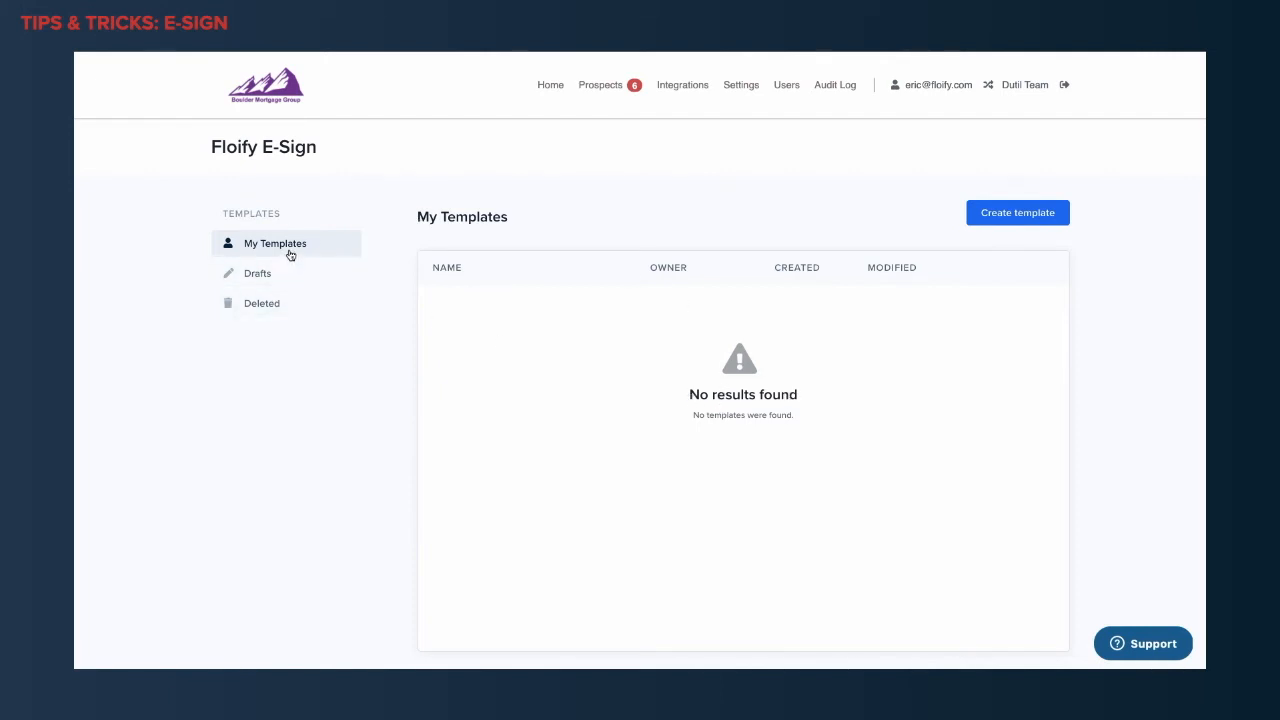
click(1014, 224)
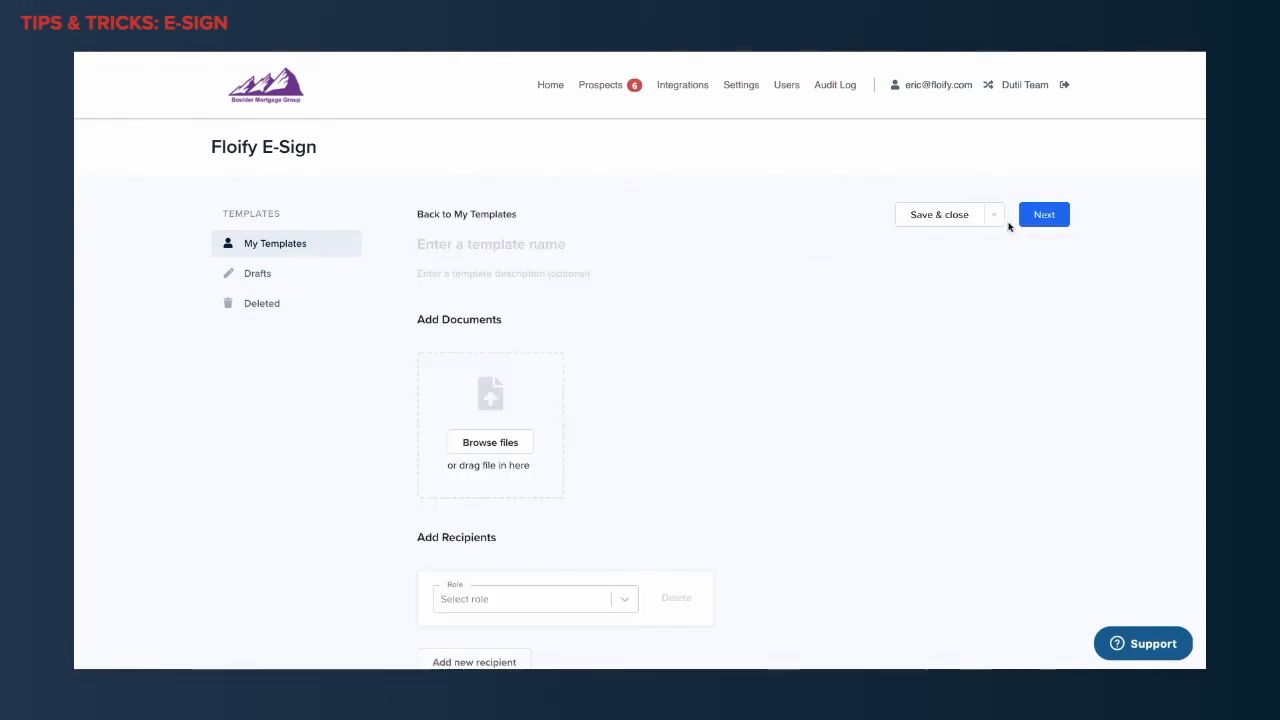
scroll(629, 386, down, 1)
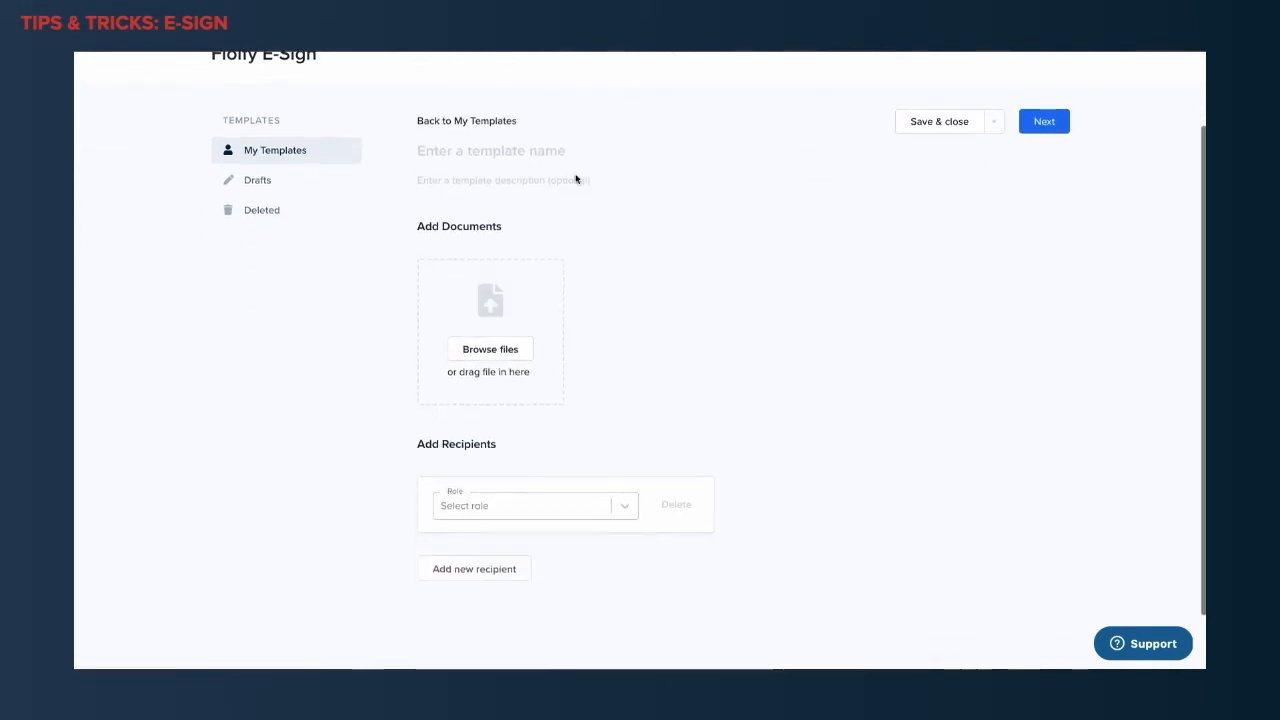
click(490, 156)
text(Bo)
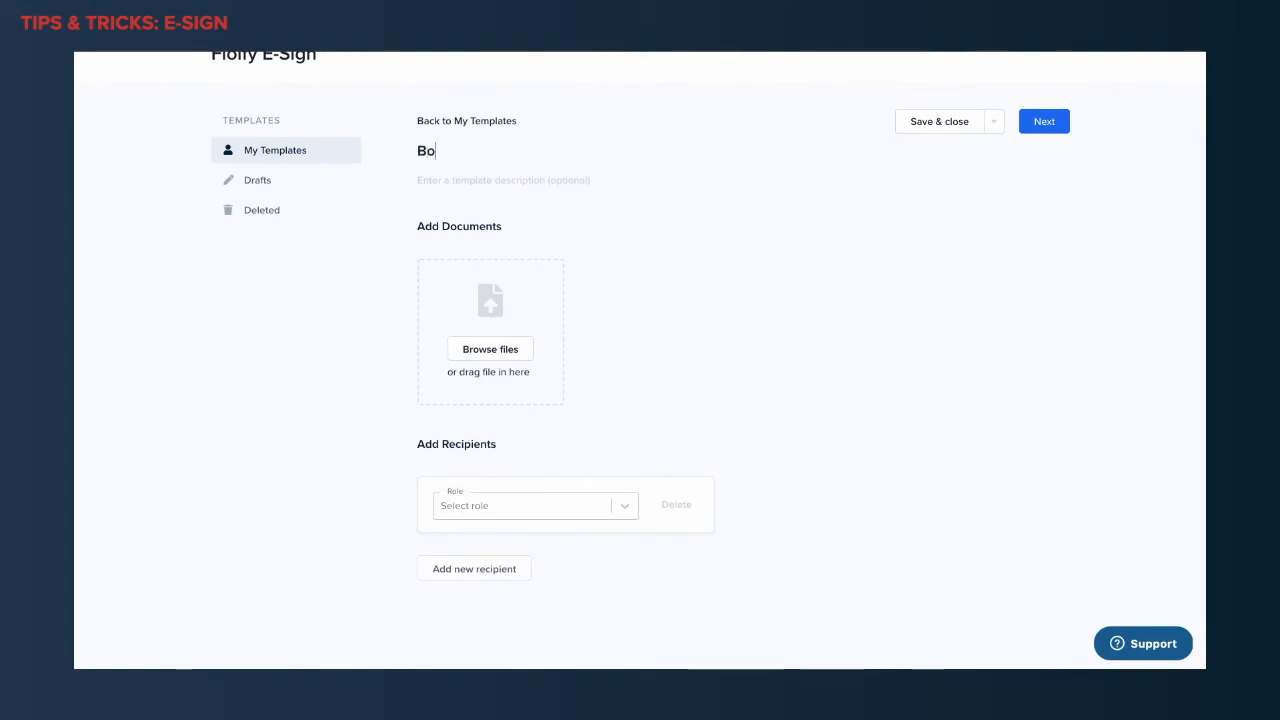
text(rrower's Authorization)
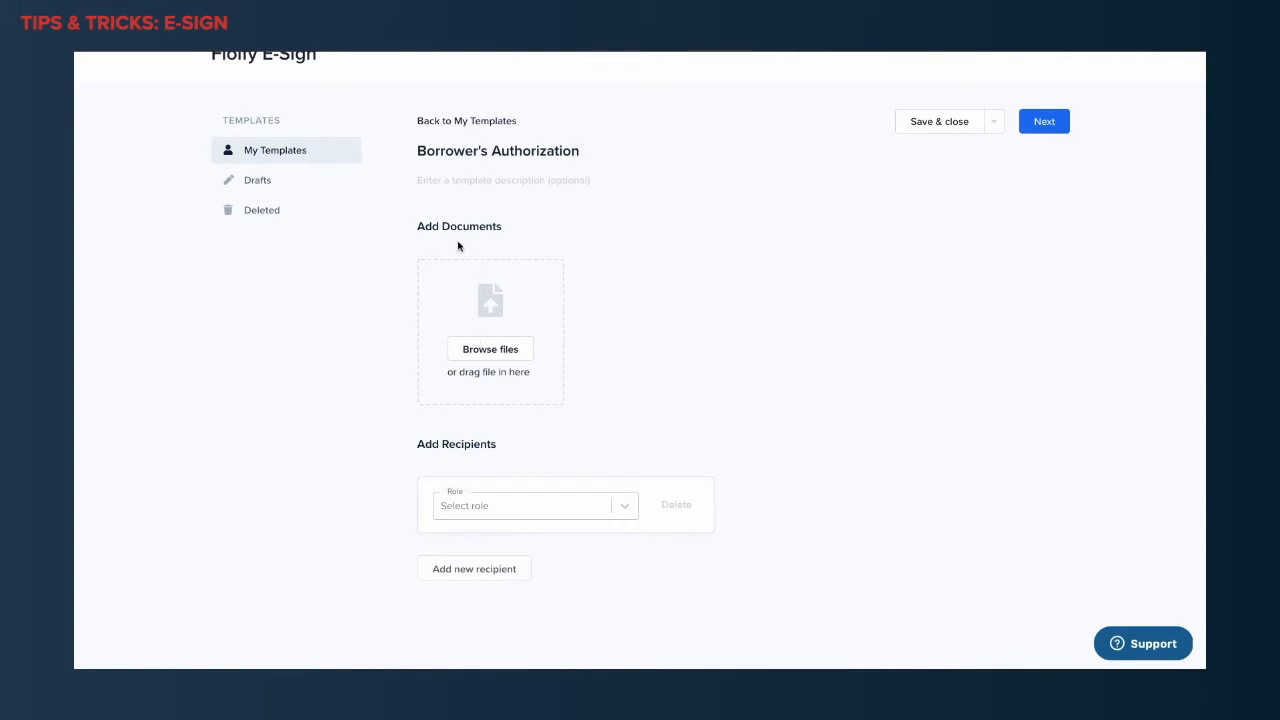
click(490, 351)
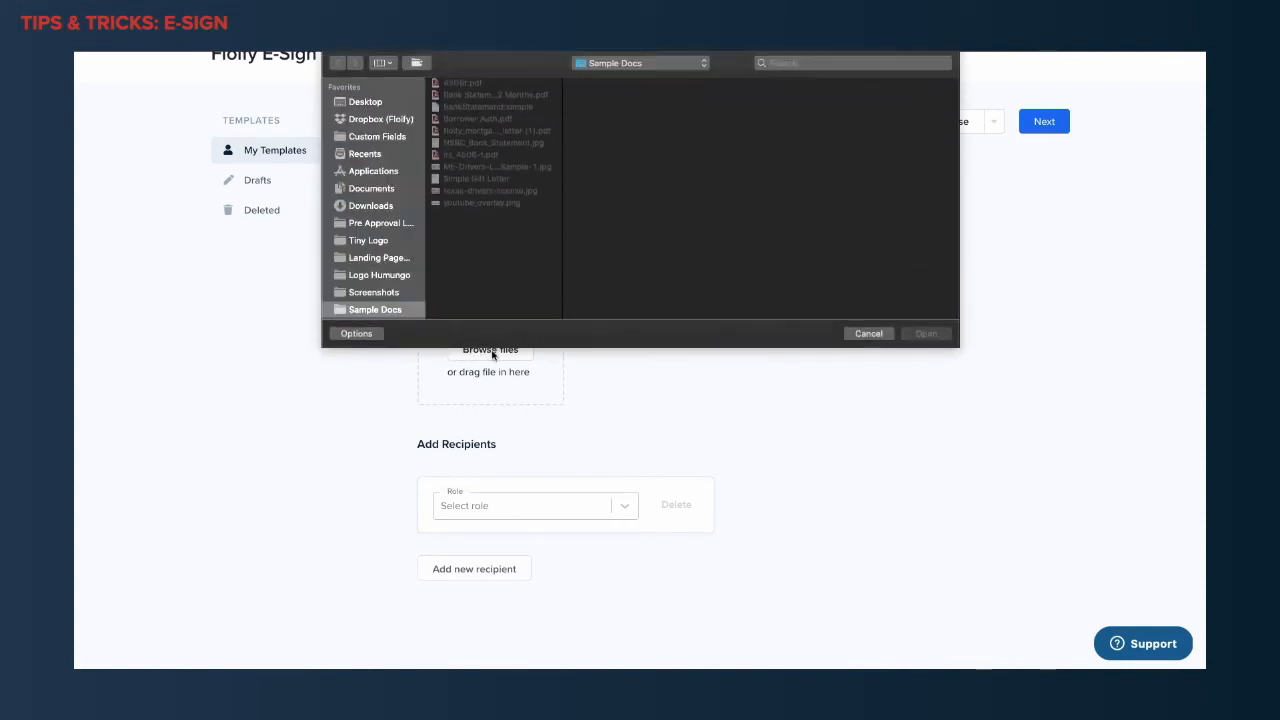
double_click(477, 119)
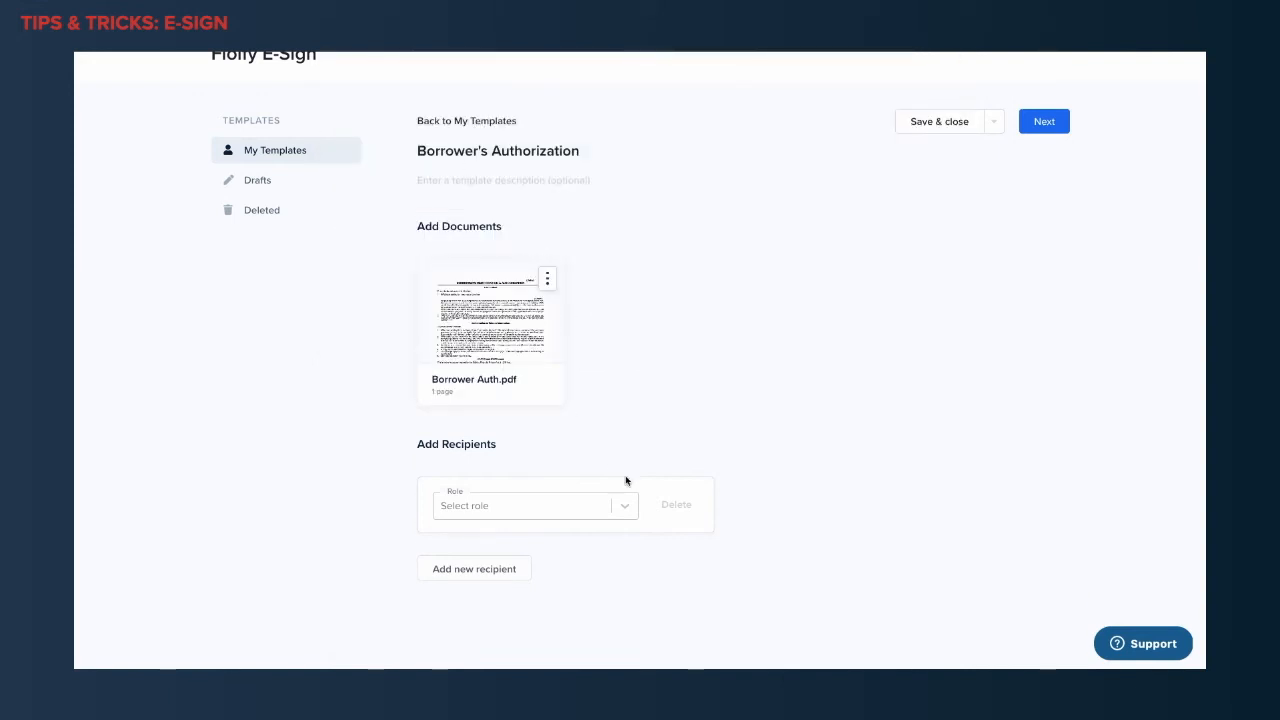
Add two recipients to the template, one with the Borrower role and one with the Co-Borrower role.
scroll(626, 481, down, 1)
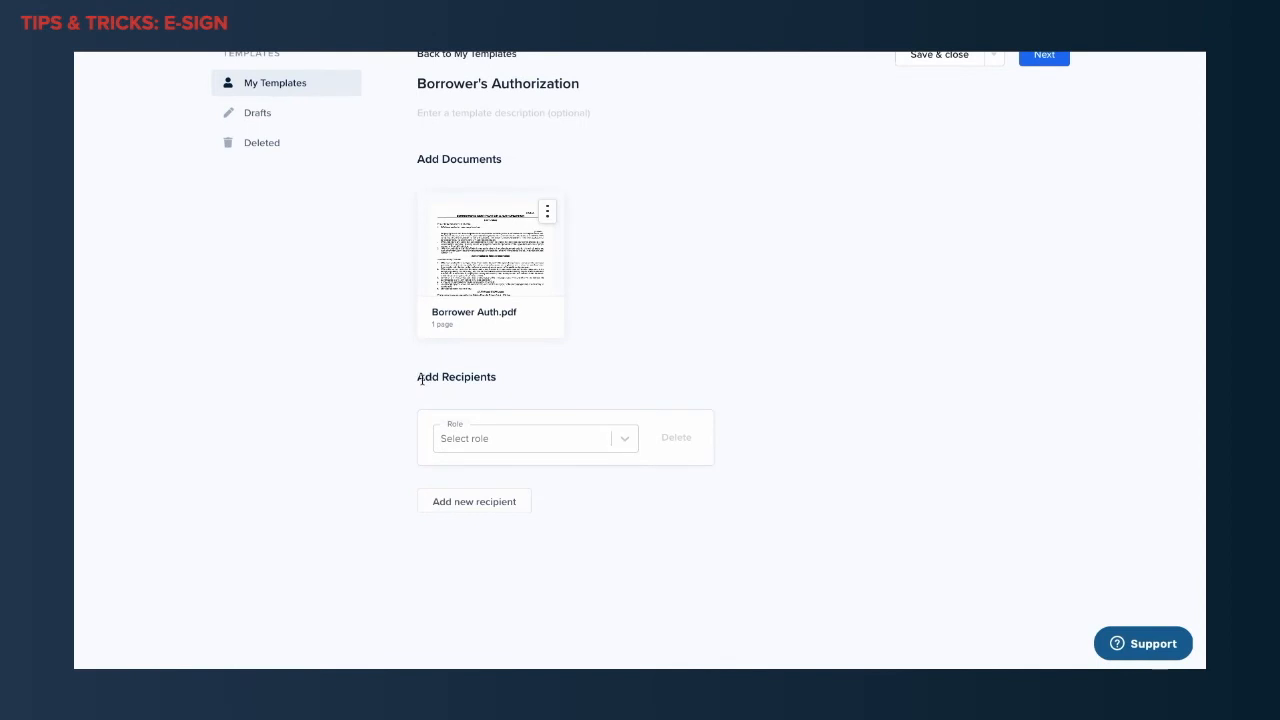
drag(421, 379, 529, 377)
click(531, 392)
click(506, 438)
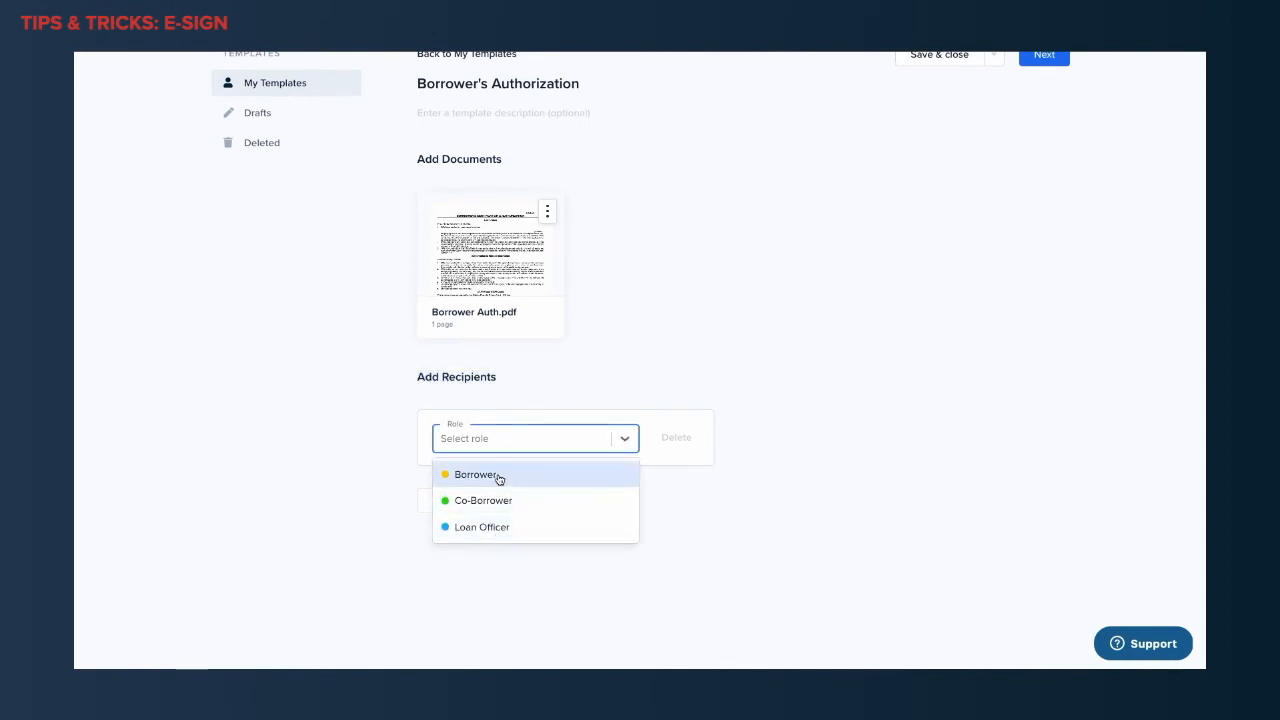
click(499, 479)
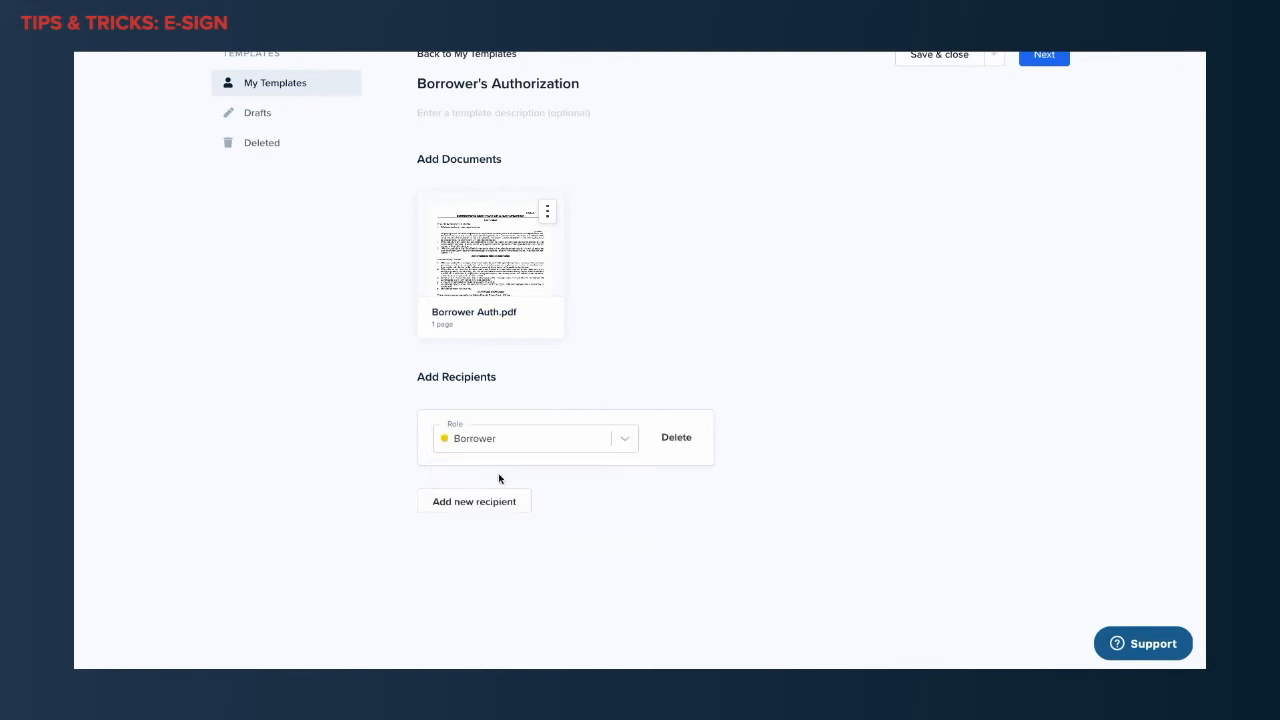
click(491, 508)
click(494, 518)
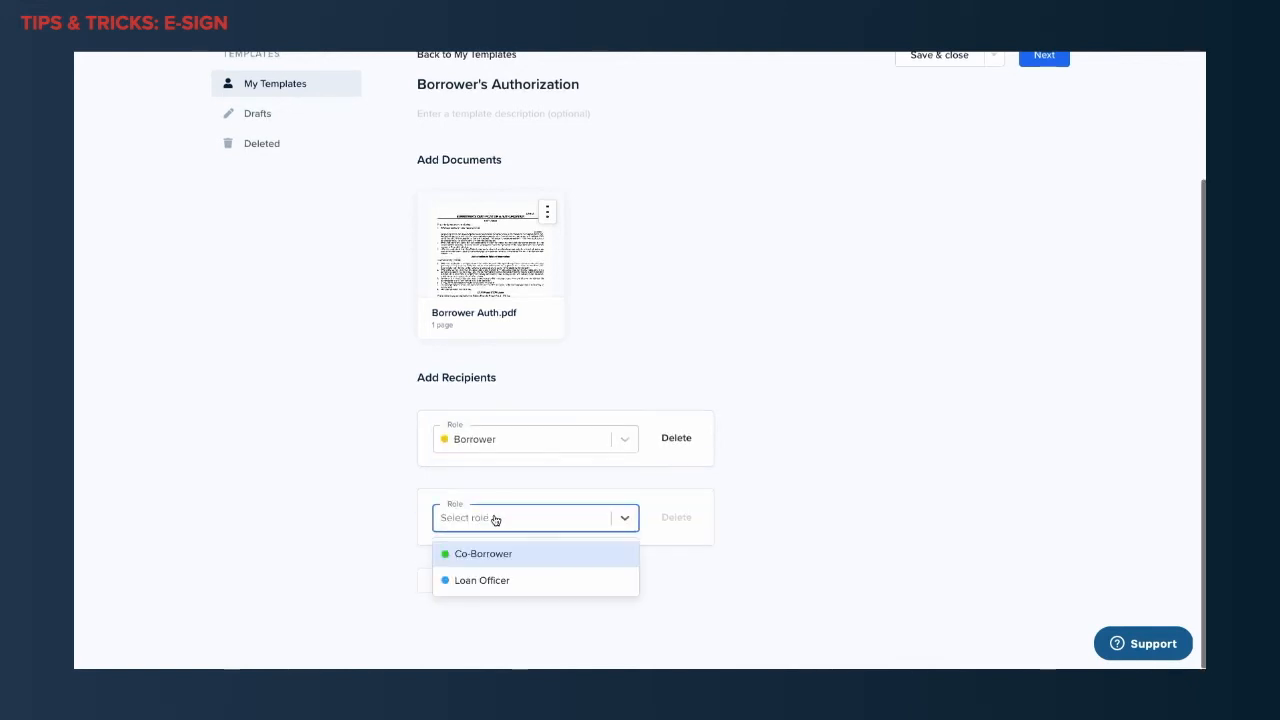
click(492, 556)
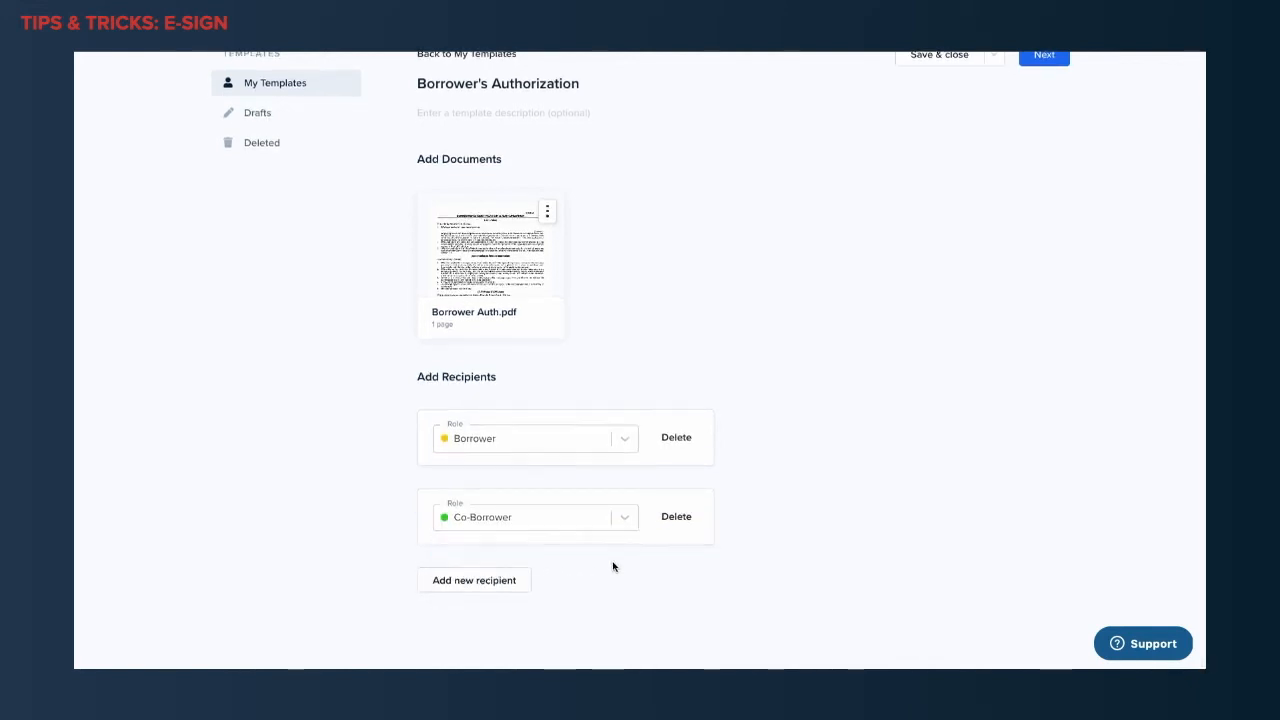
Add a third template recipient with the Loan Officer role and delete that recipient again.
click(509, 577)
click(509, 579)
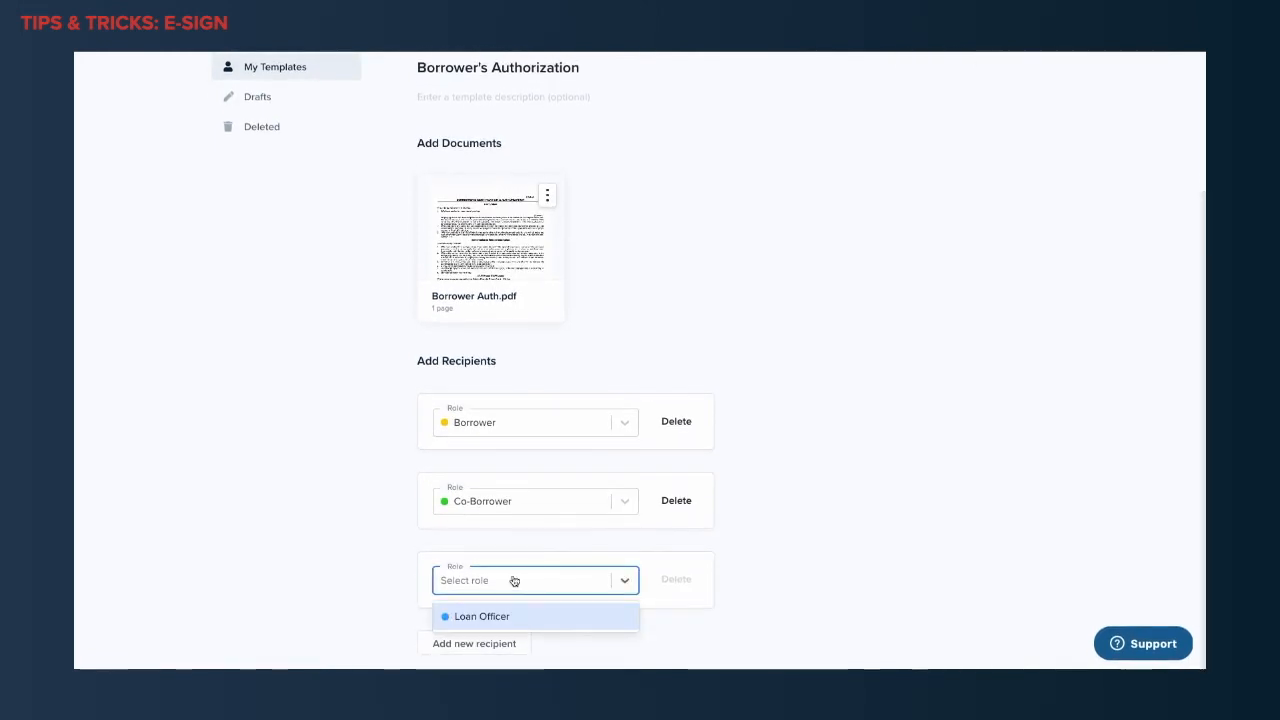
click(506, 618)
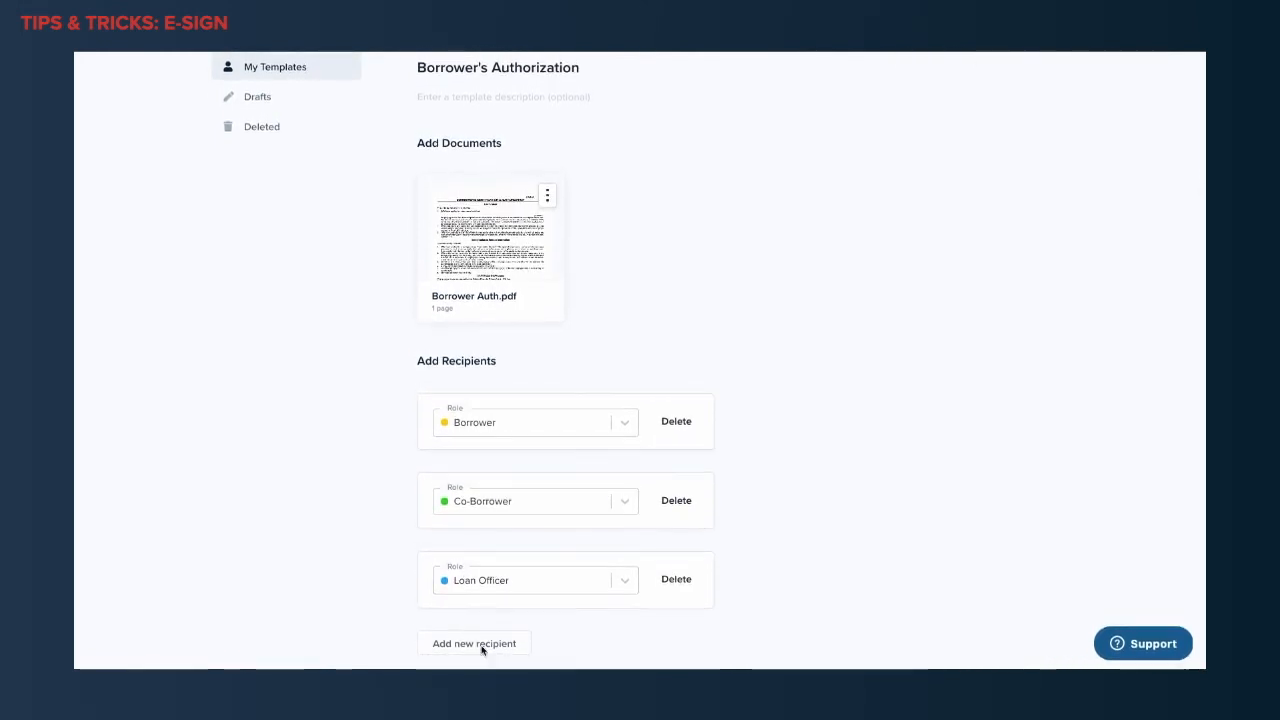
click(672, 584)
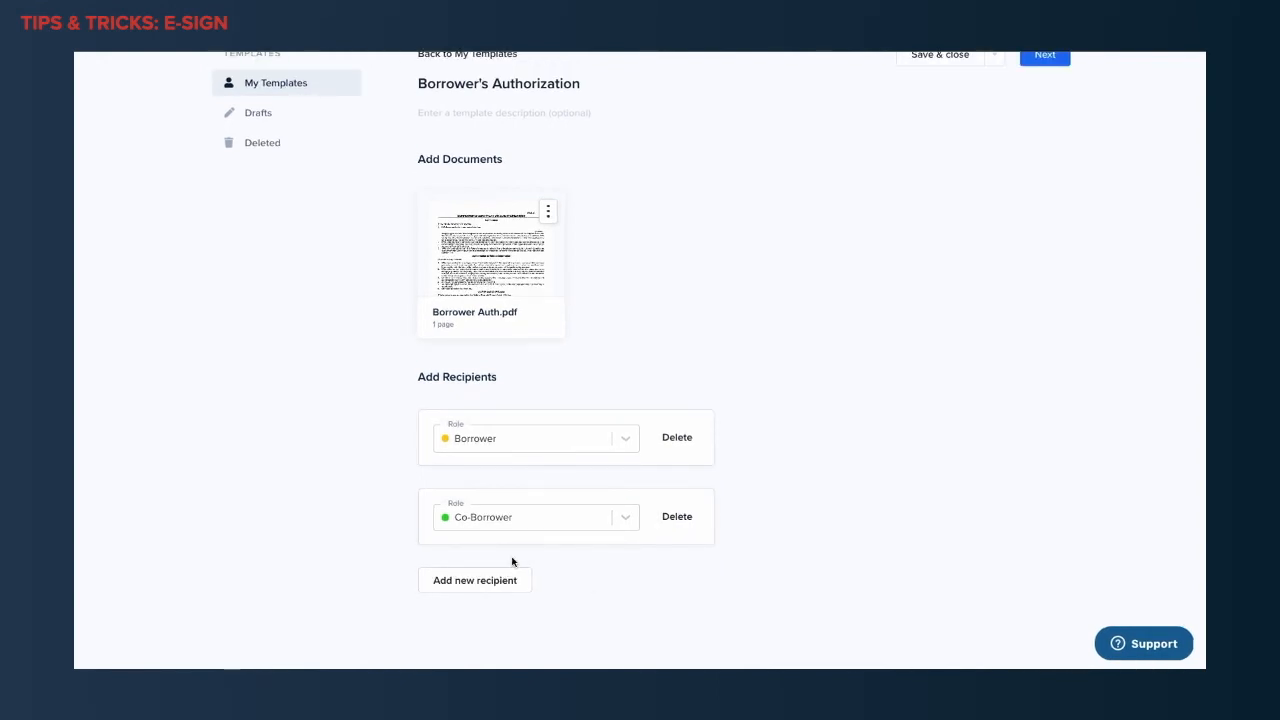
Proceed to field placement and add required Borrower Signature and Date Signed fields on the Borrower One line.
scroll(691, 580, up, 3)
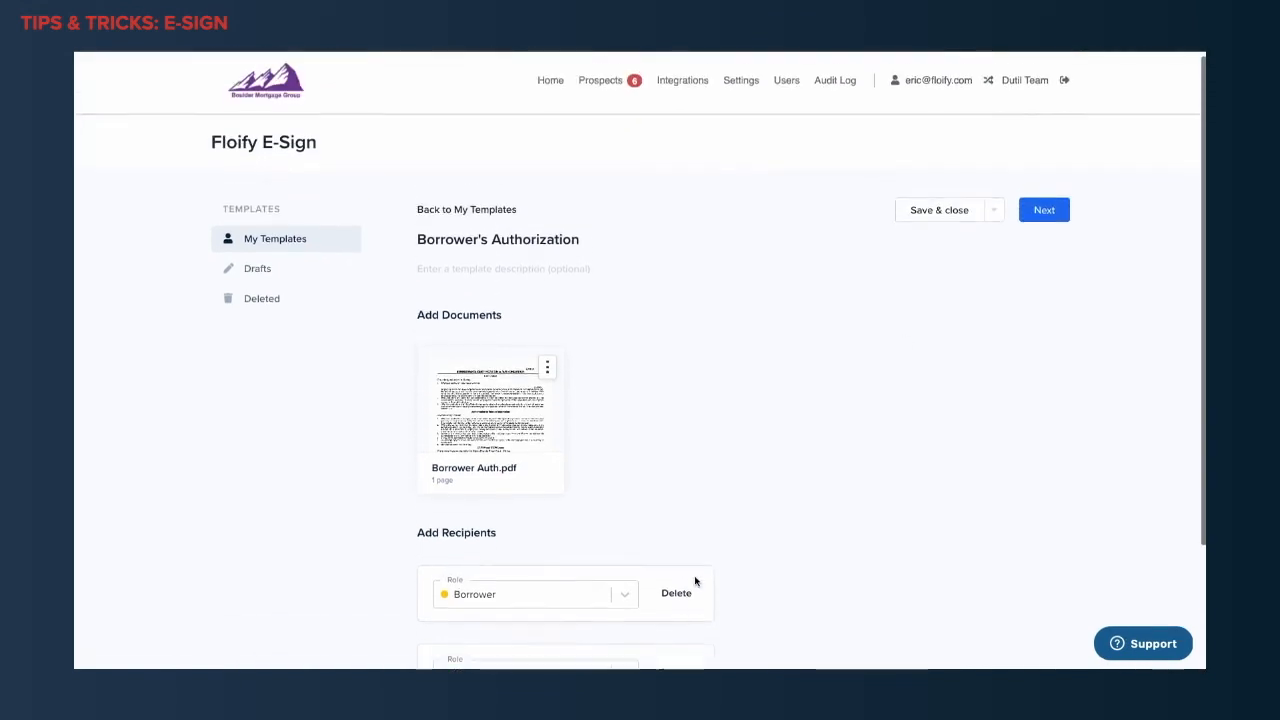
click(1046, 218)
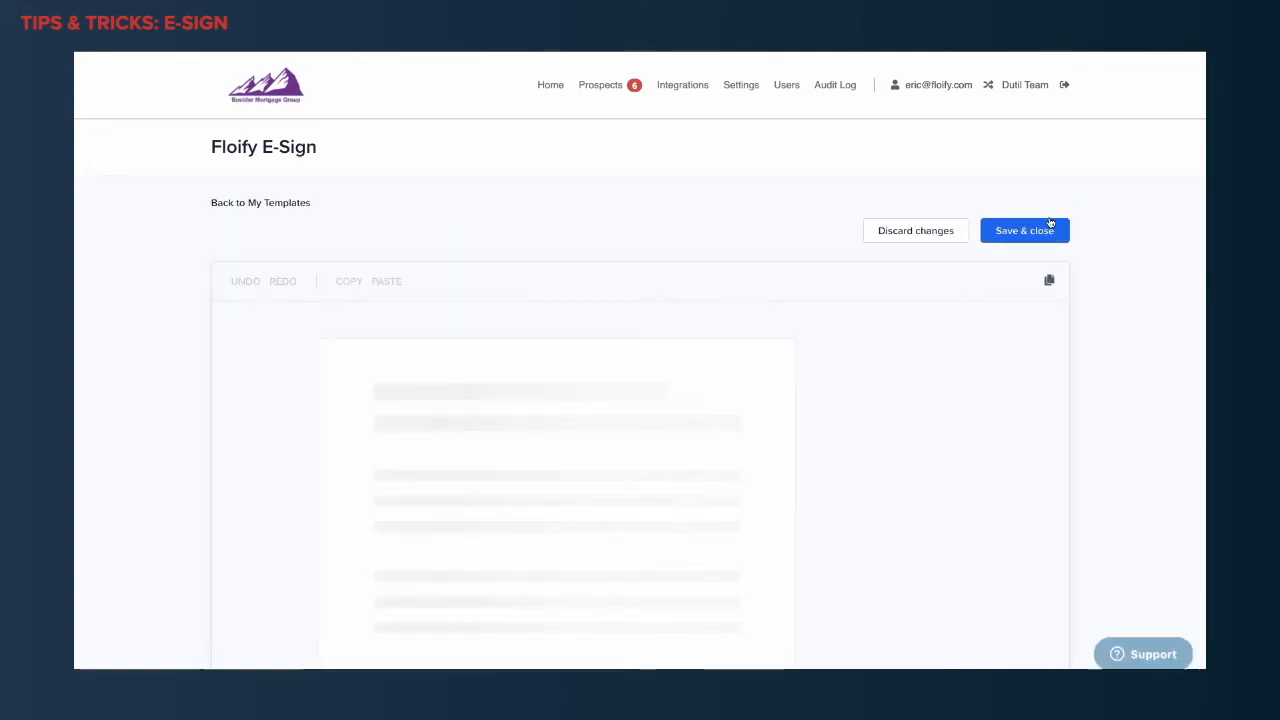
scroll(992, 370, down, 1)
scroll(992, 370, down, 1)
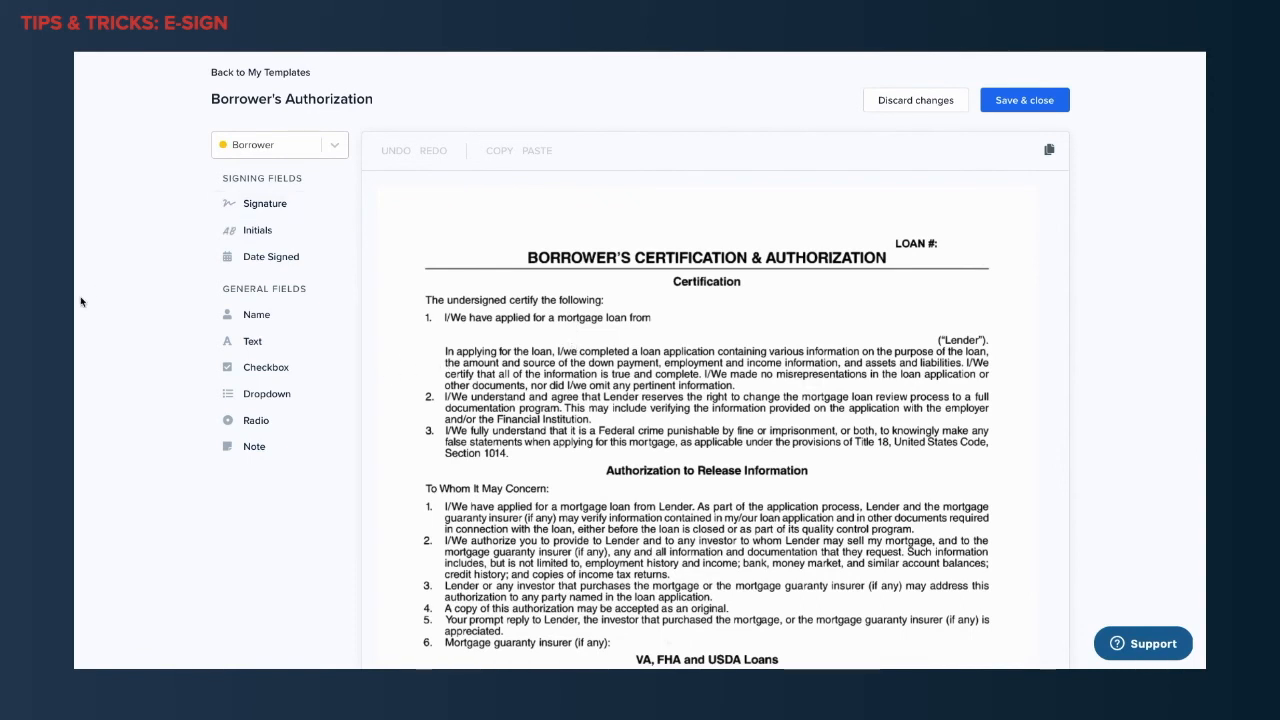
scroll(574, 393, down, 2)
scroll(574, 393, down, 5)
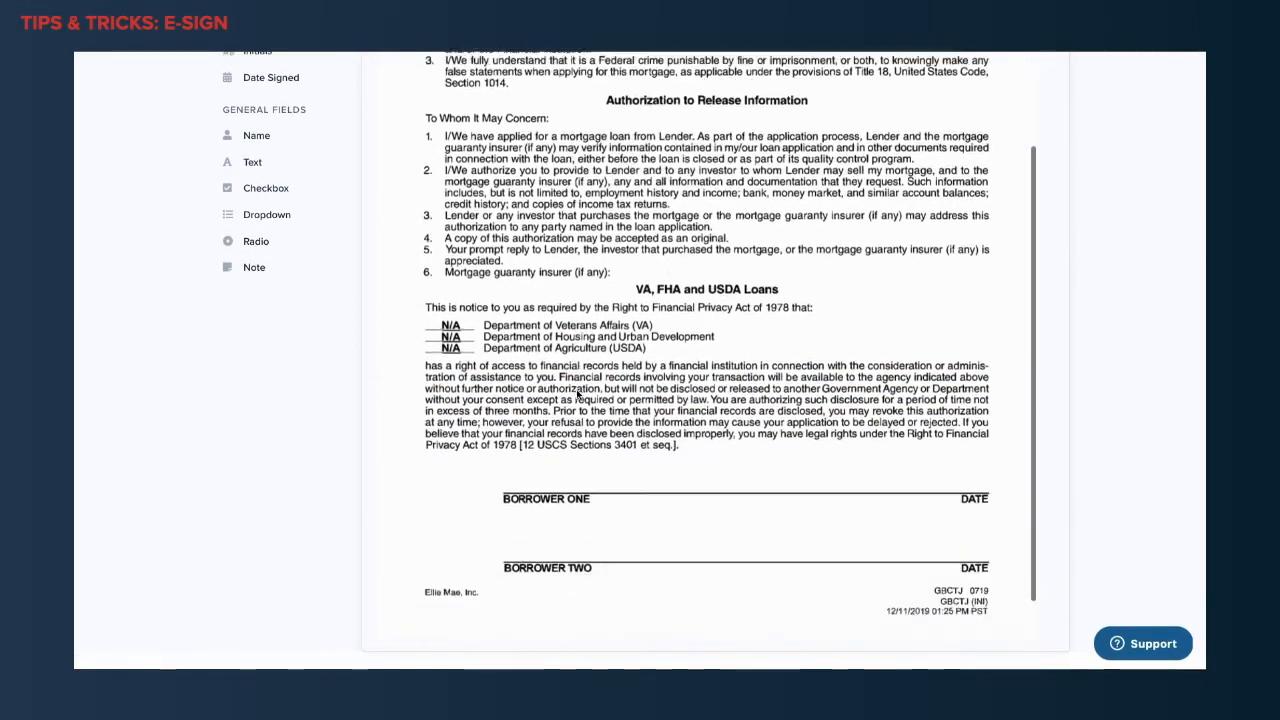
scroll(338, 420, up, 1)
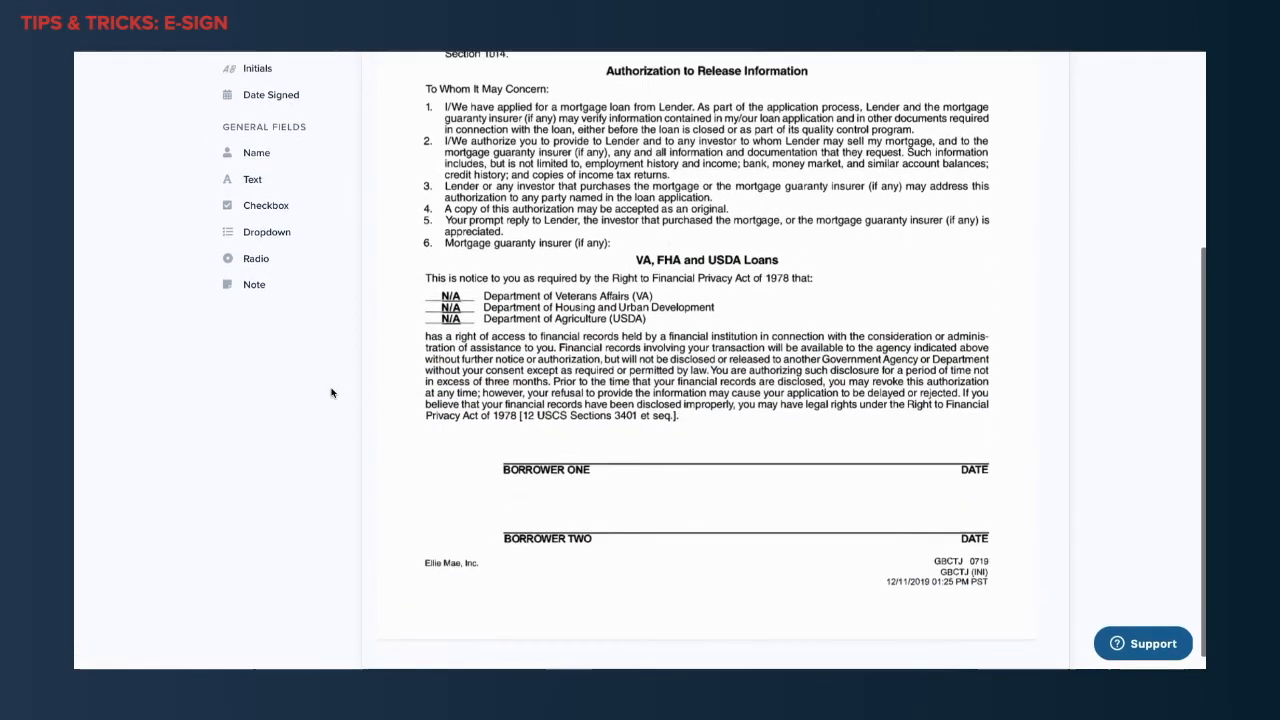
mouse_move(261, 84)
mouse_down()
mouse_move(487, 460)
mouse_move(536, 497)
mouse_up()
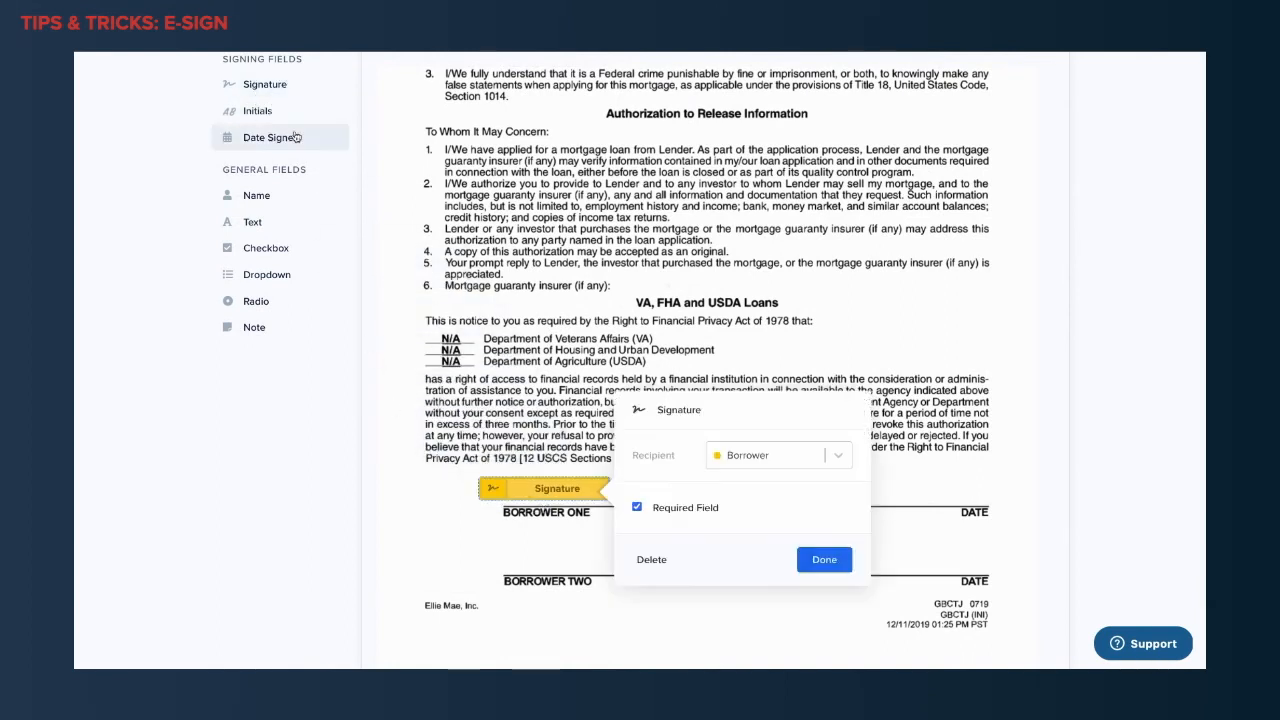
mouse_move(274, 146)
mouse_down()
mouse_move(590, 282)
mouse_move(935, 496)
mouse_move(962, 498)
mouse_up()
Switch the recipient to Co-Borrower and add required Signature and Date Signed fields on the Borrower Two line.
scroll(535, 396, up, 3)
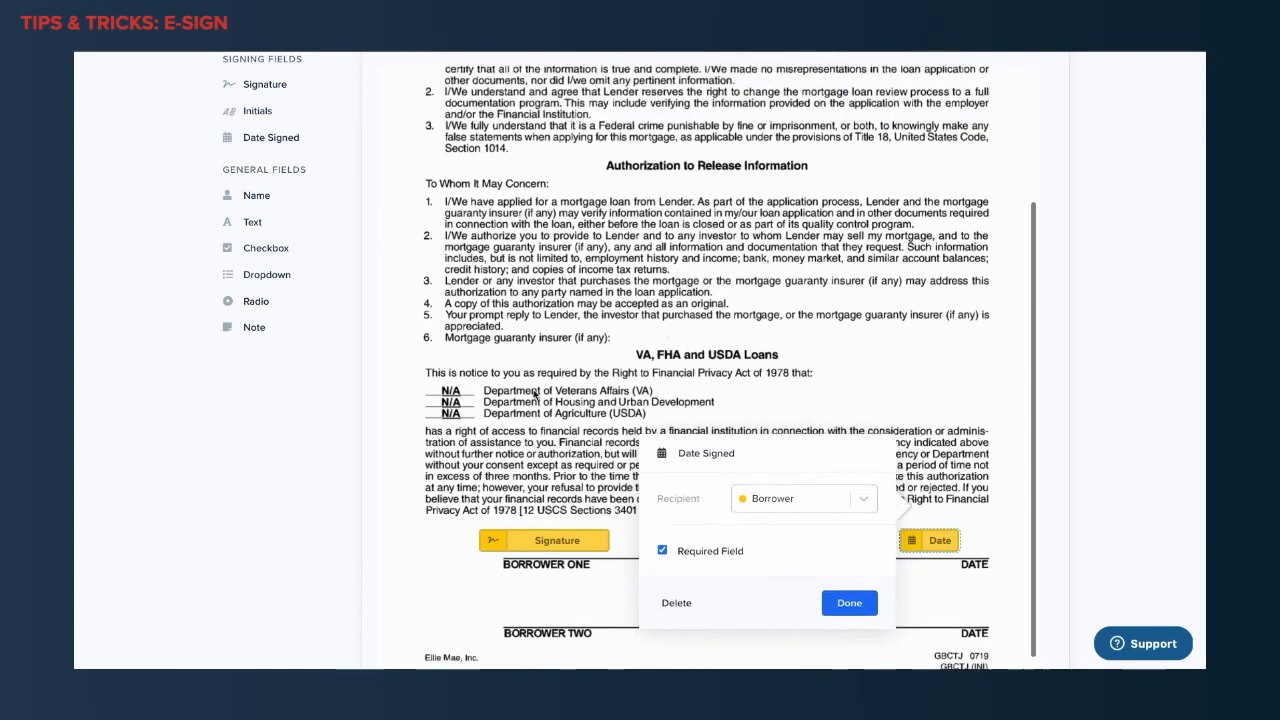
scroll(535, 396, up, 5)
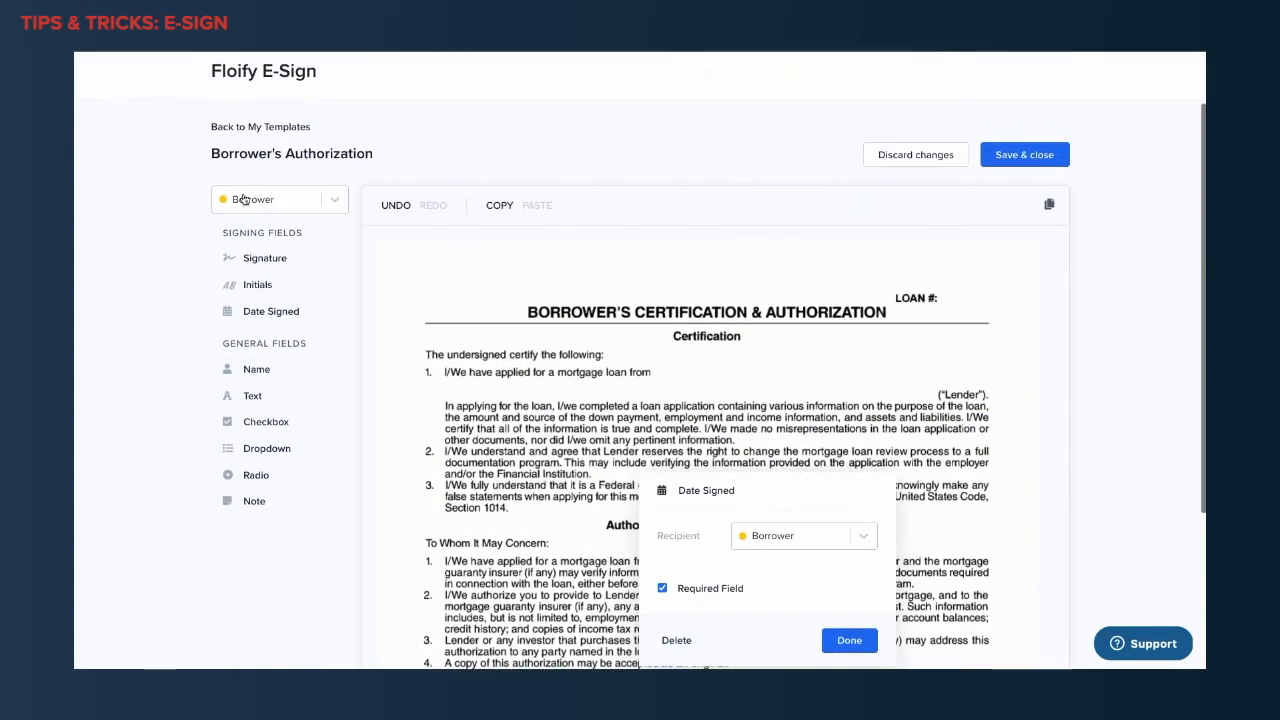
click(326, 200)
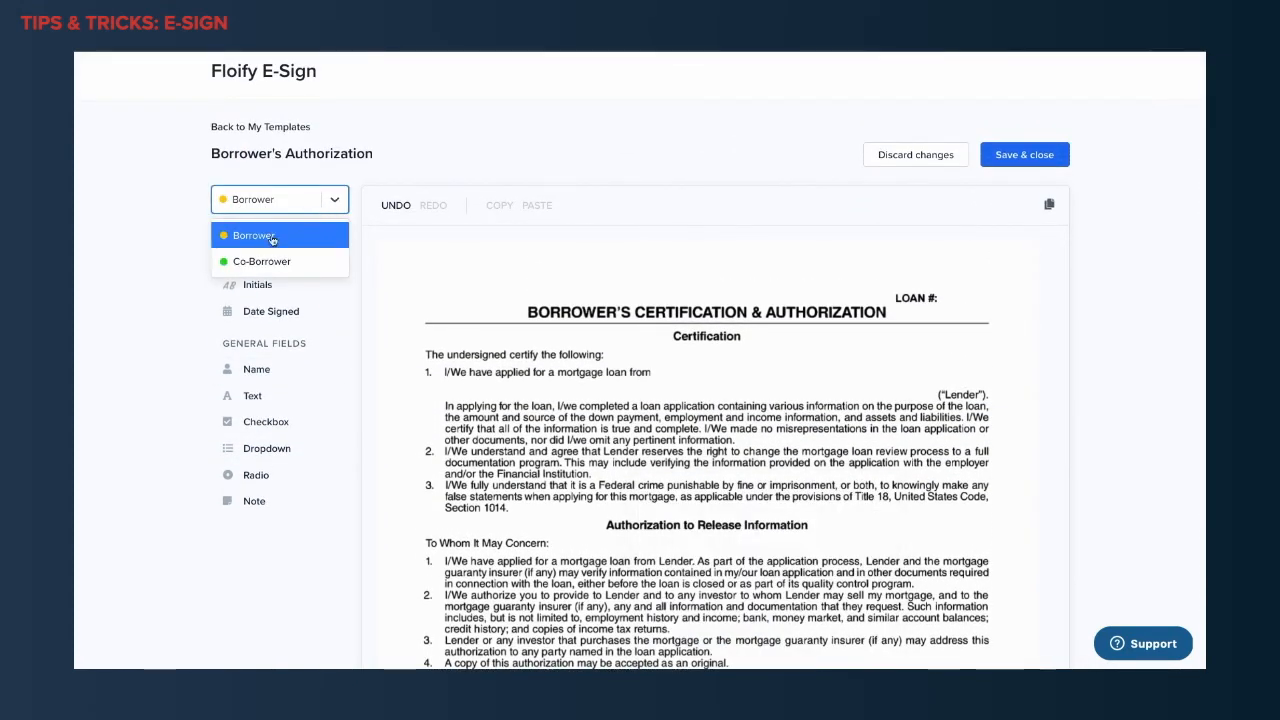
click(262, 264)
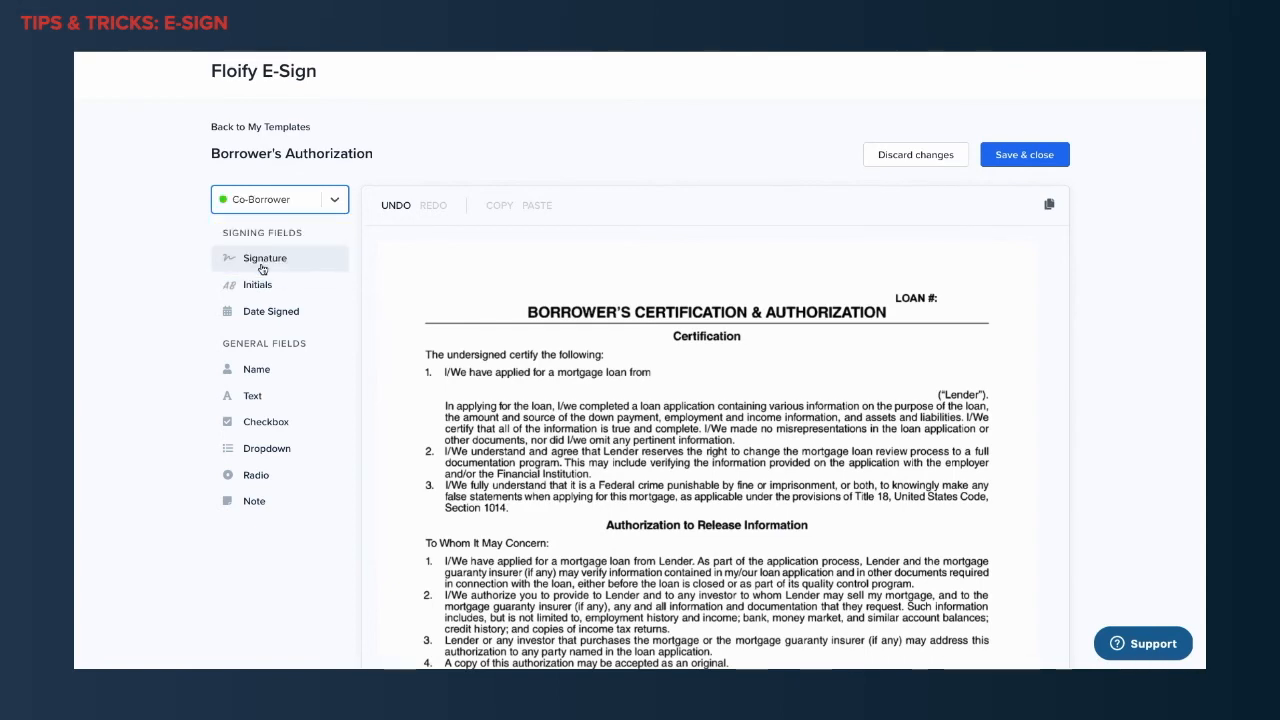
scroll(524, 355, down, 5)
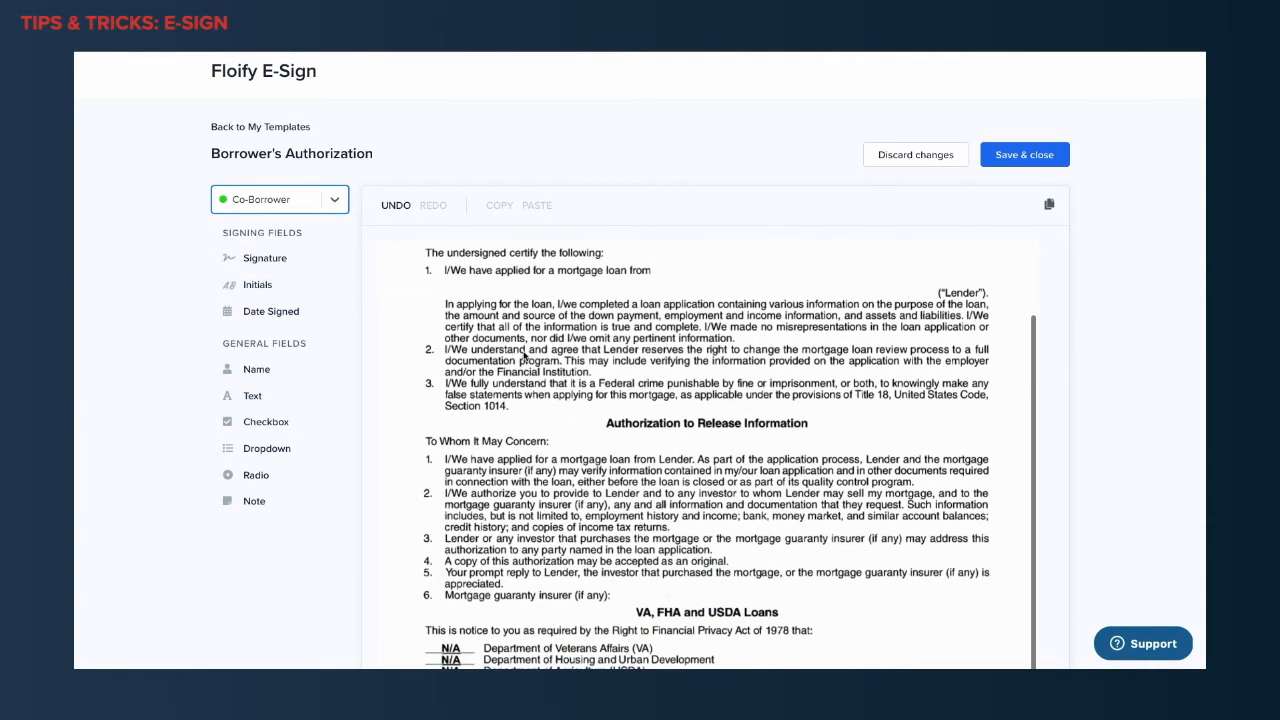
scroll(524, 355, down, 1)
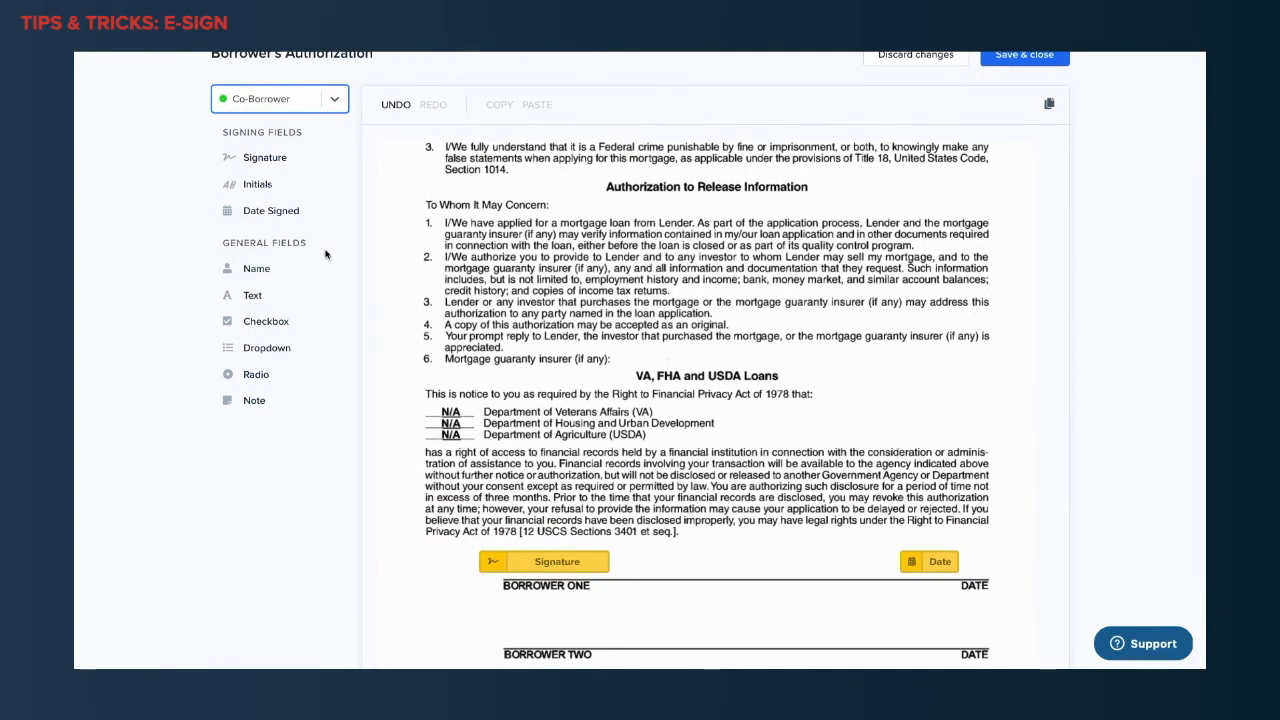
click(263, 160)
mouse_move(263, 163)
mouse_down()
mouse_move(504, 643)
mouse_move(521, 643)
mouse_up()
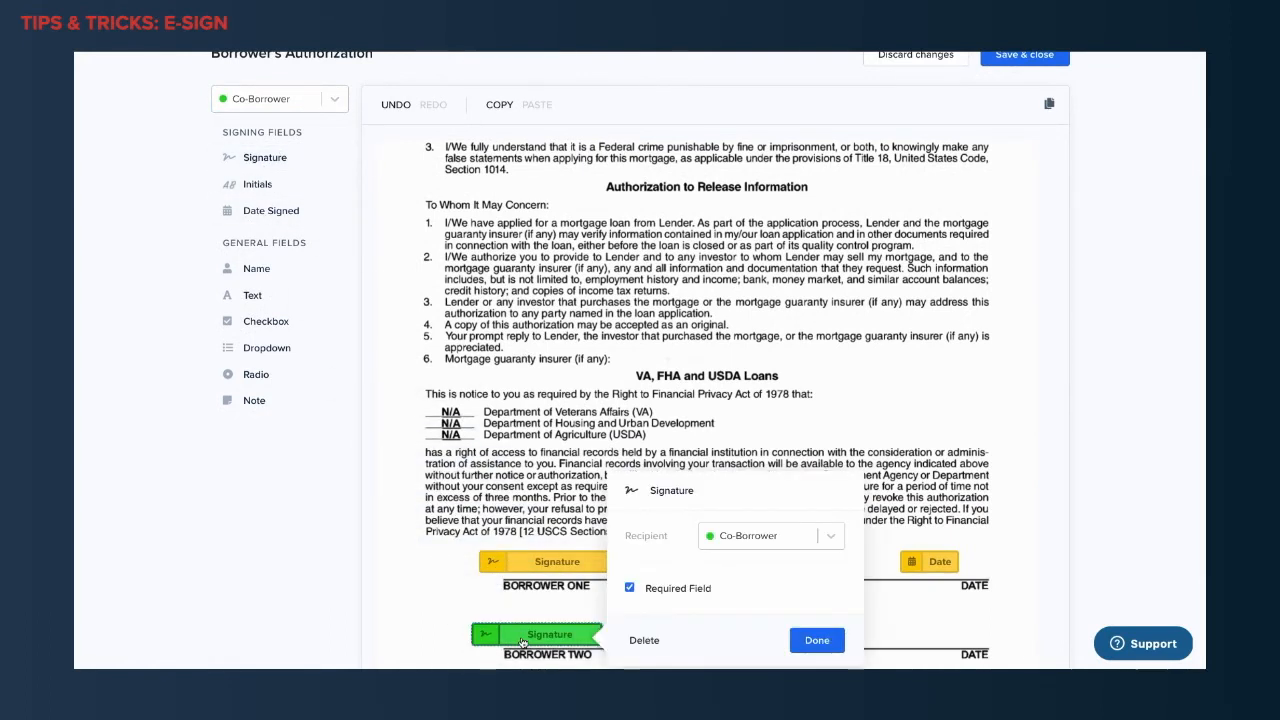
click(531, 500)
mouse_move(312, 220)
mouse_down()
mouse_move(940, 605)
mouse_move(975, 640)
mouse_move(958, 640)
mouse_up()
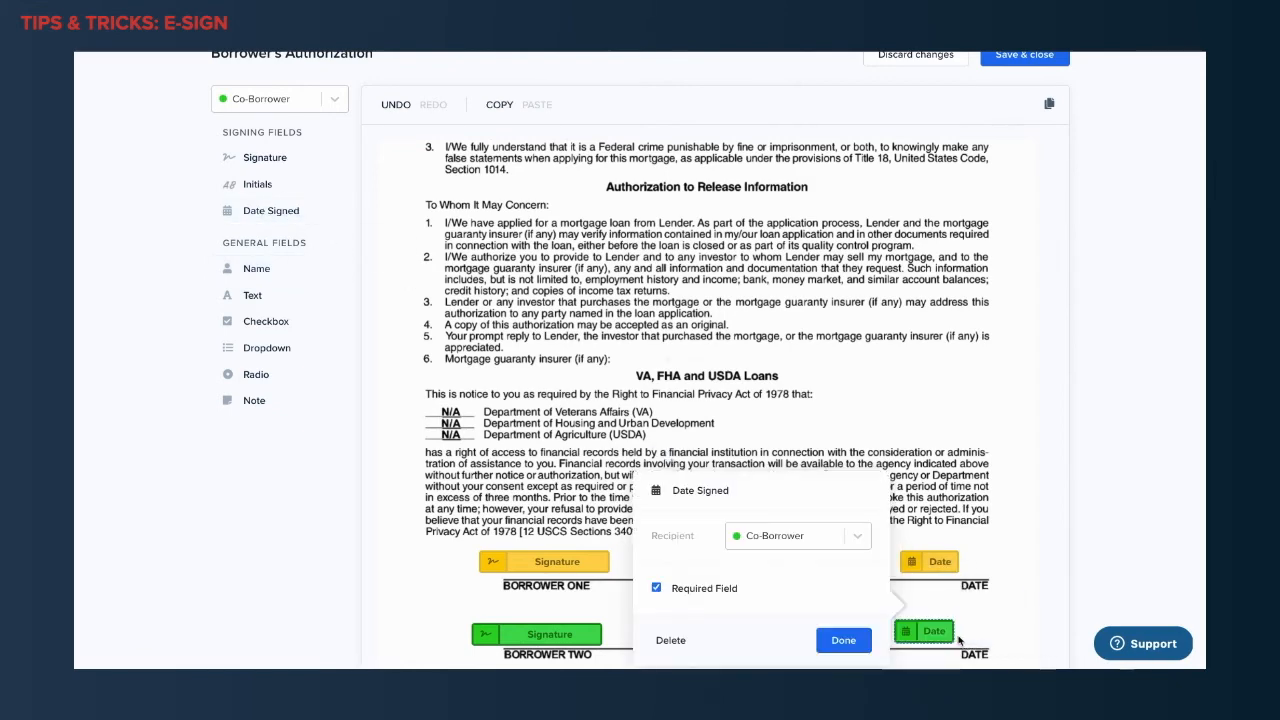
click(835, 641)
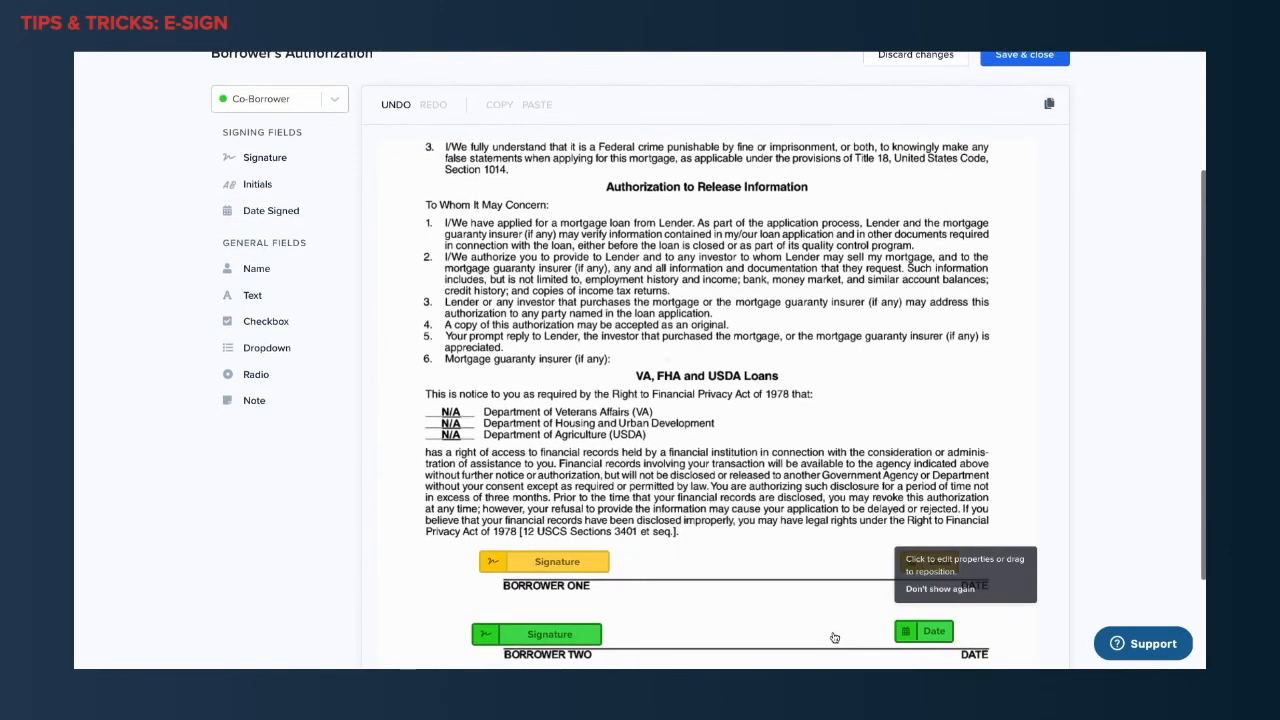
scroll(835, 643, down, 2)
scroll(793, 511, up, 5)
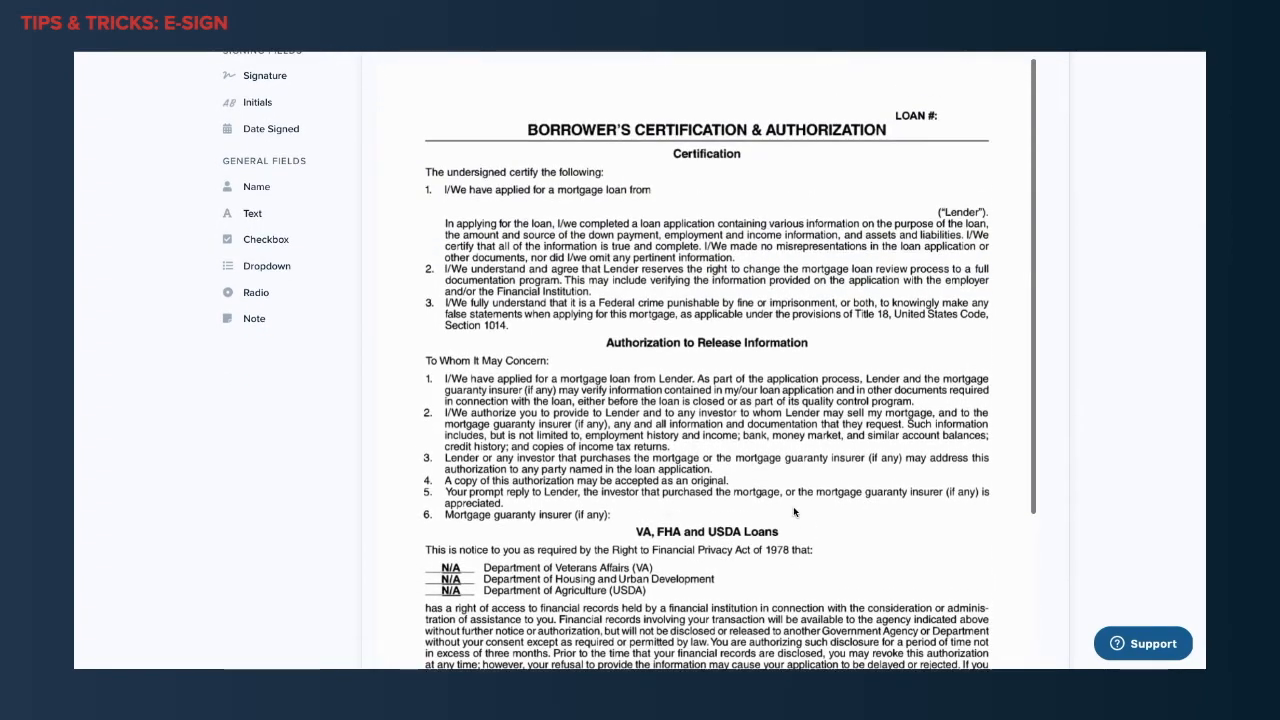
Open the Floify settings and look over the active Template Documents list, including the Borrower Authorization entry.
scroll(793, 511, up, 3)
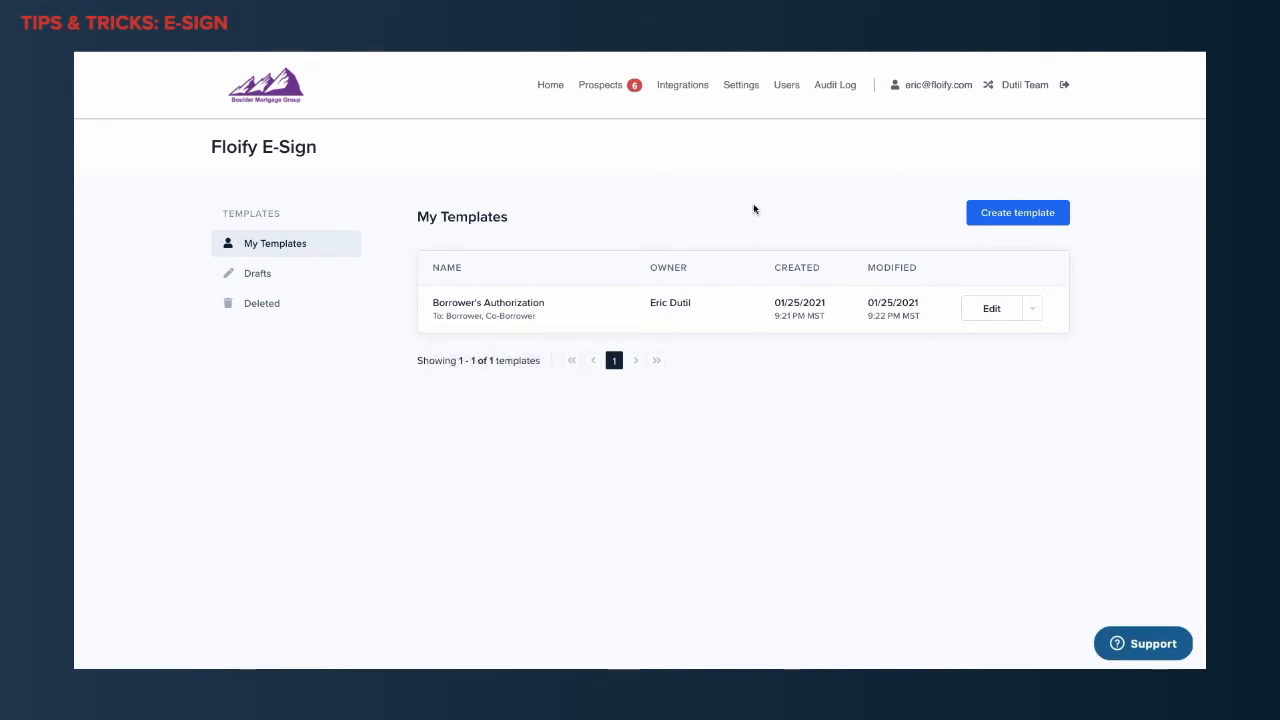
click(739, 90)
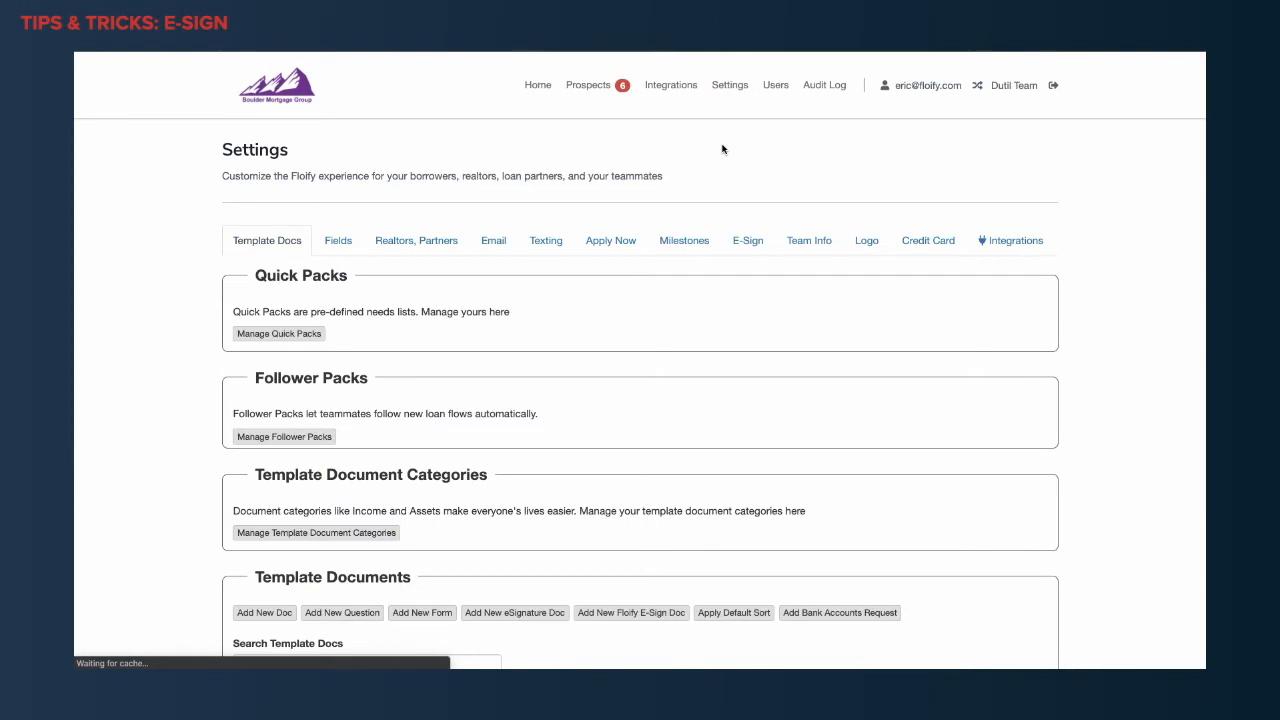
scroll(623, 595, down, 10)
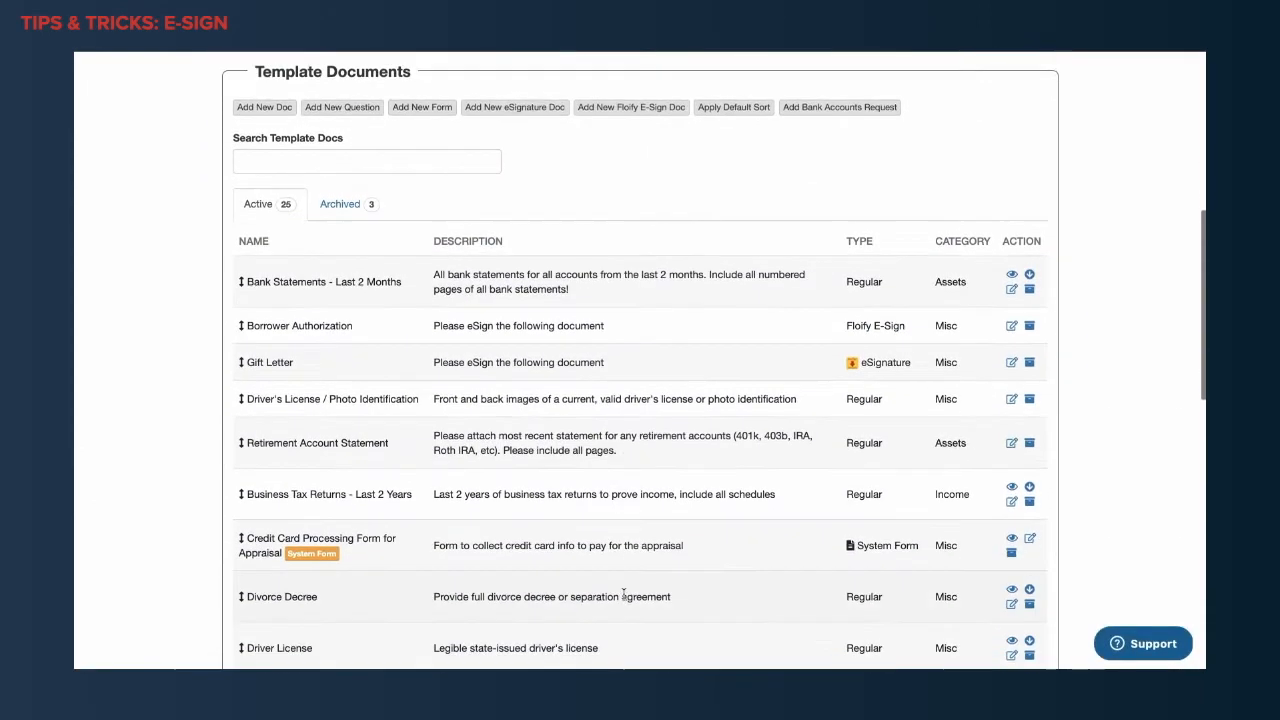
scroll(623, 595, down, 2)
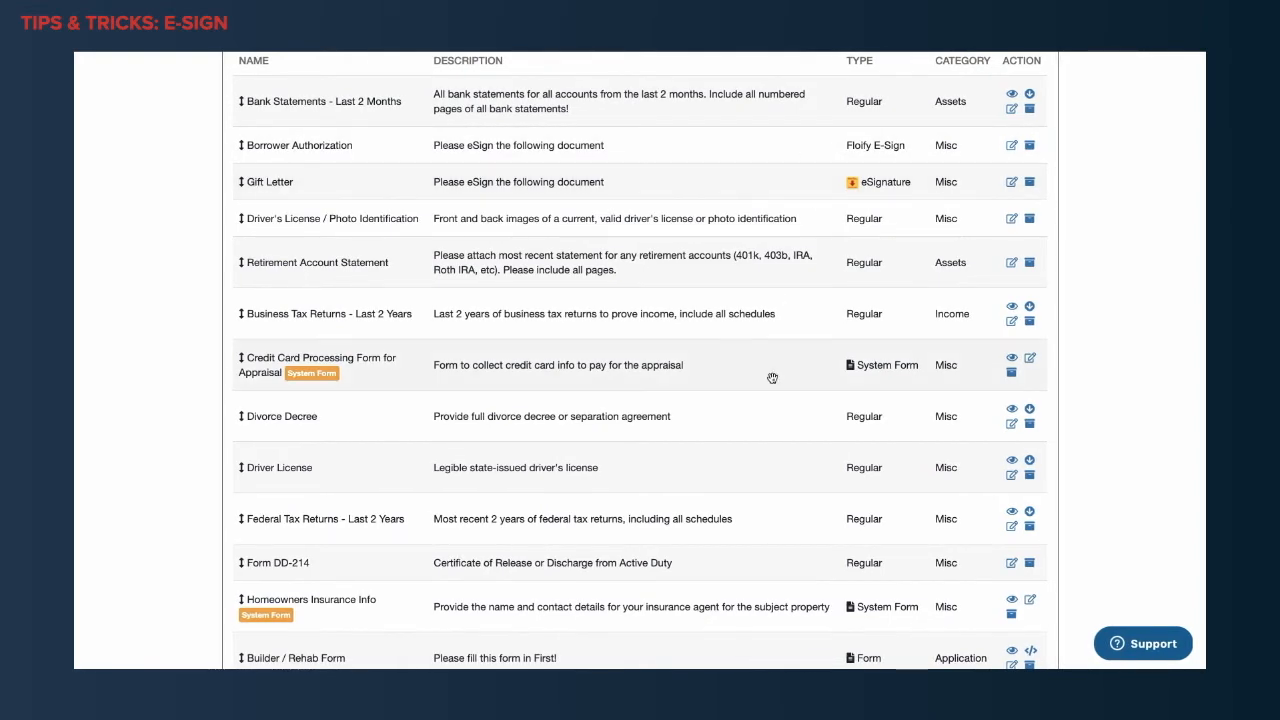
scroll(400, 320, up, 2)
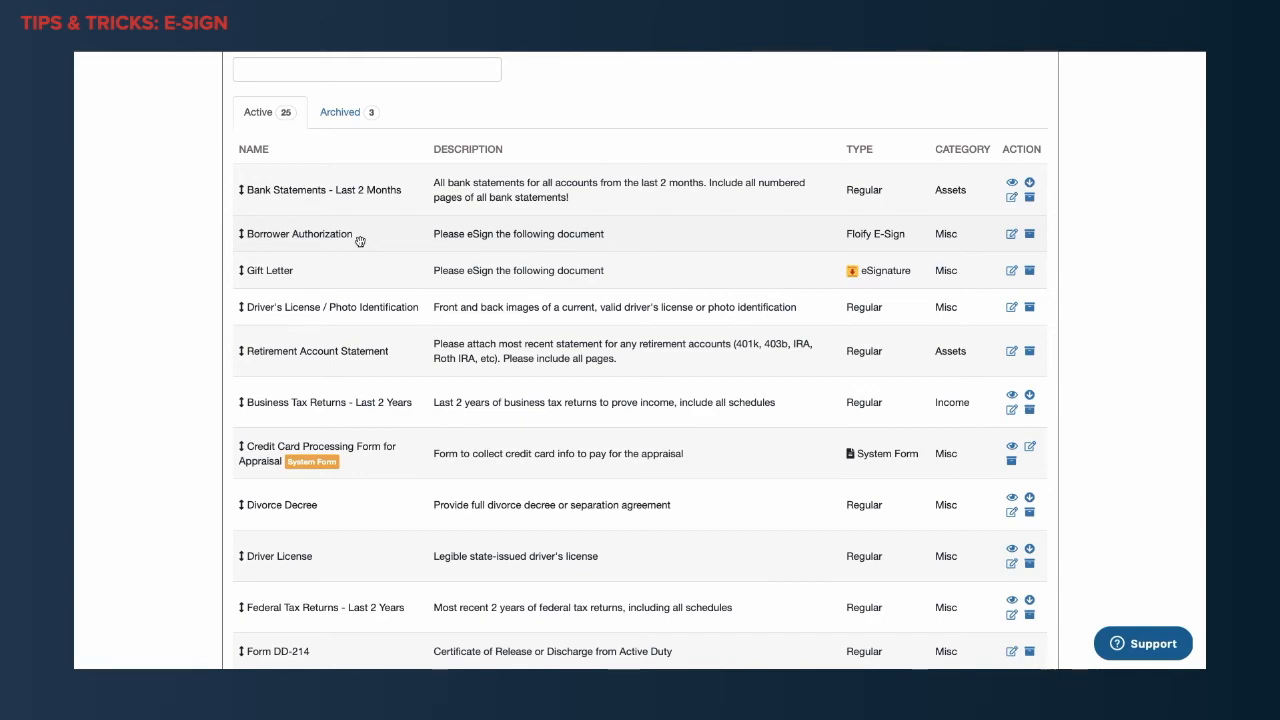
scroll(360, 241, up, 6)
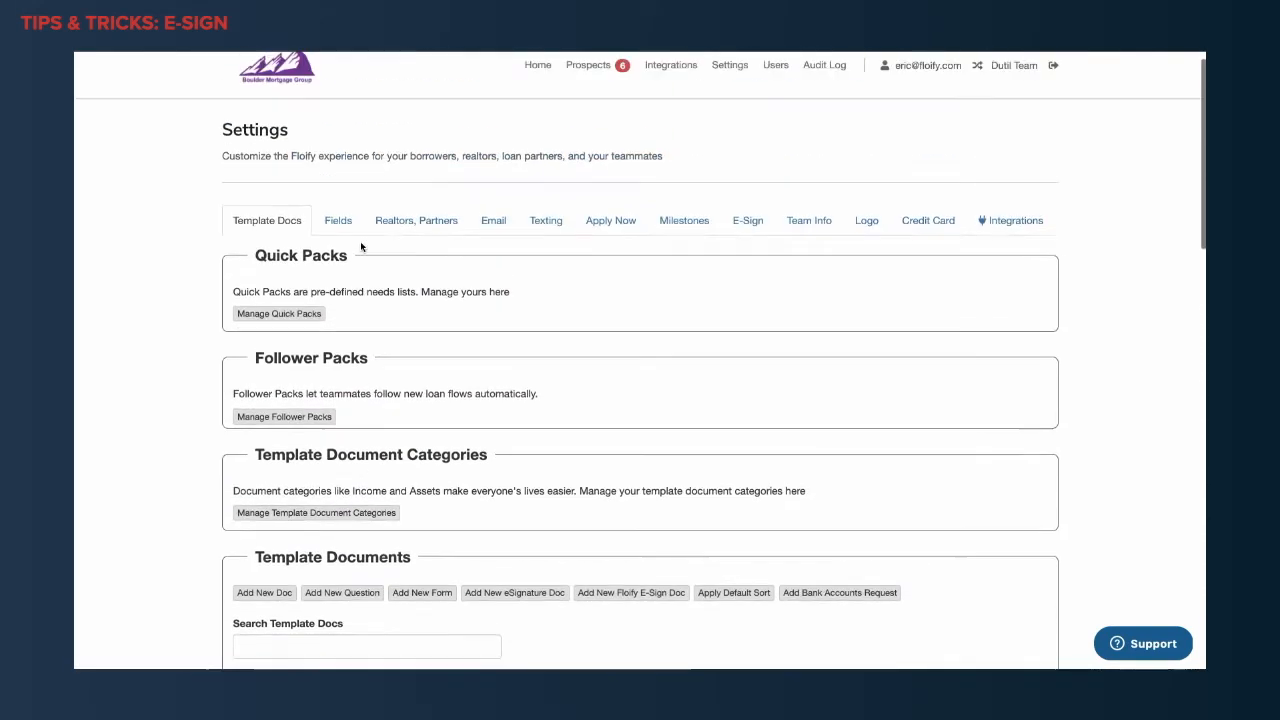
scroll(361, 247, up, 1)
scroll(721, 318, down, 1)
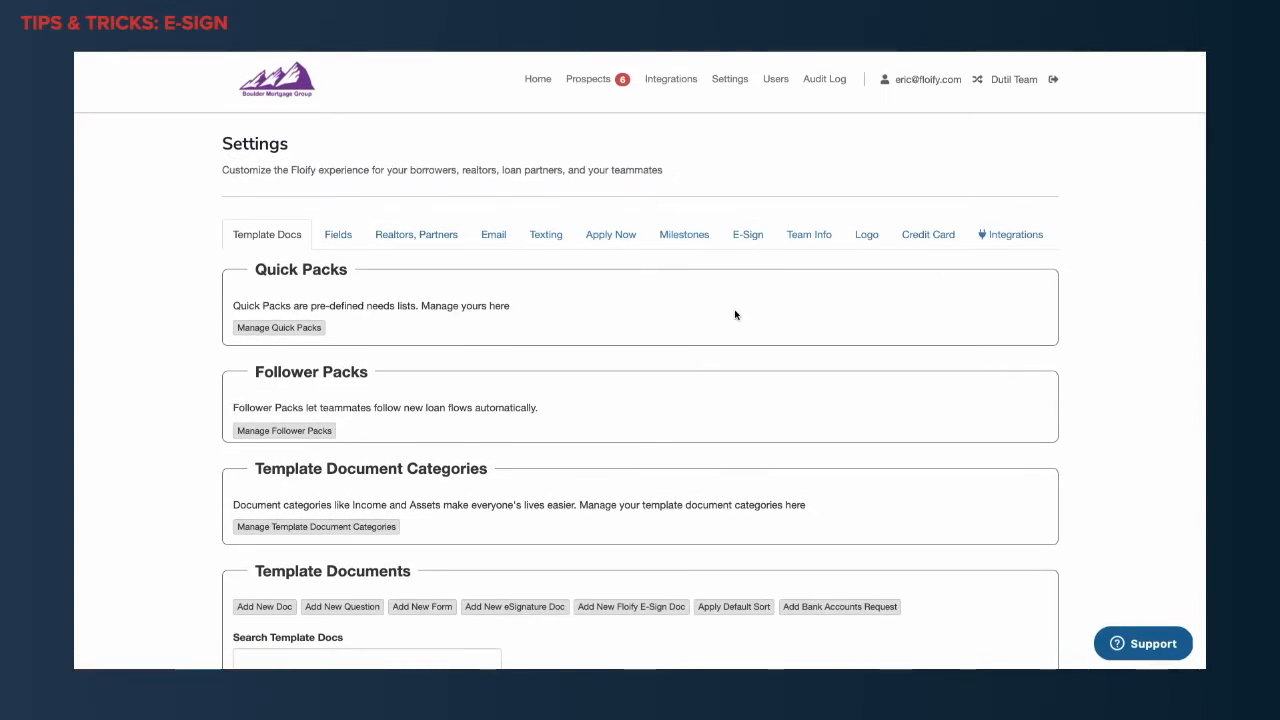
Open the DocuSign console from the integration settings and start a new DocuSign template.
click(1007, 235)
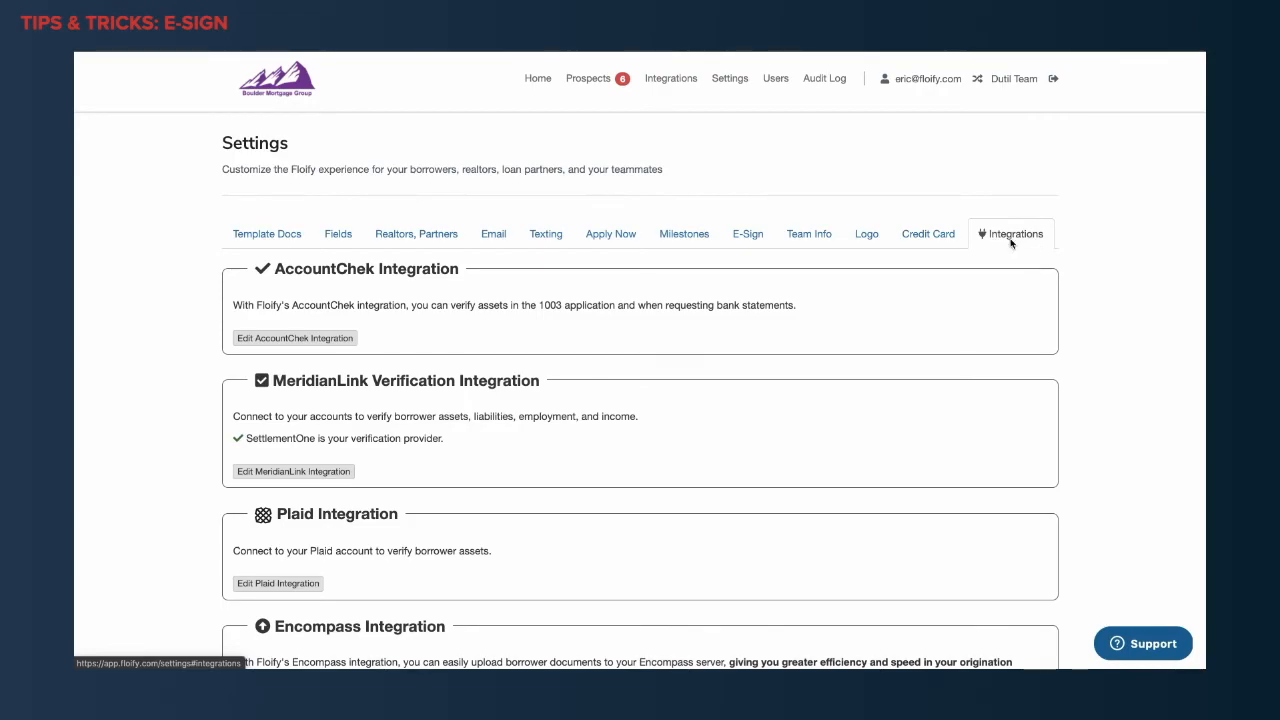
scroll(561, 503, down, 5)
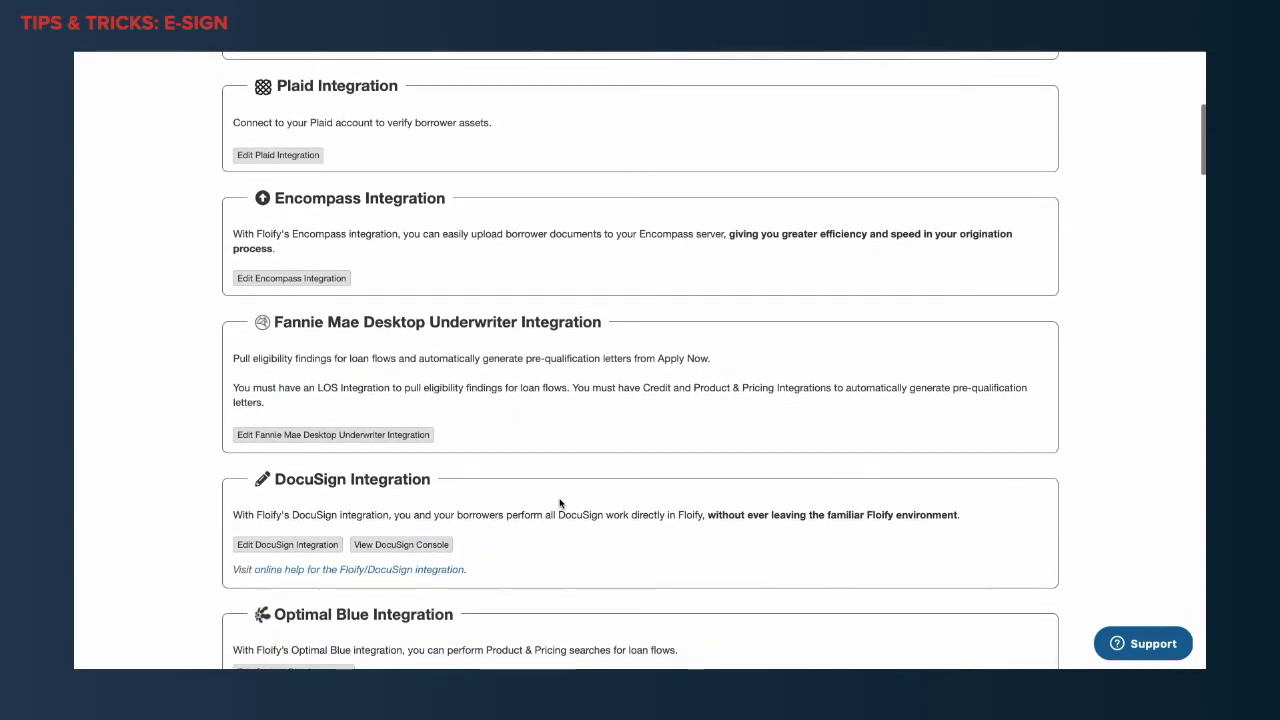
click(409, 551)
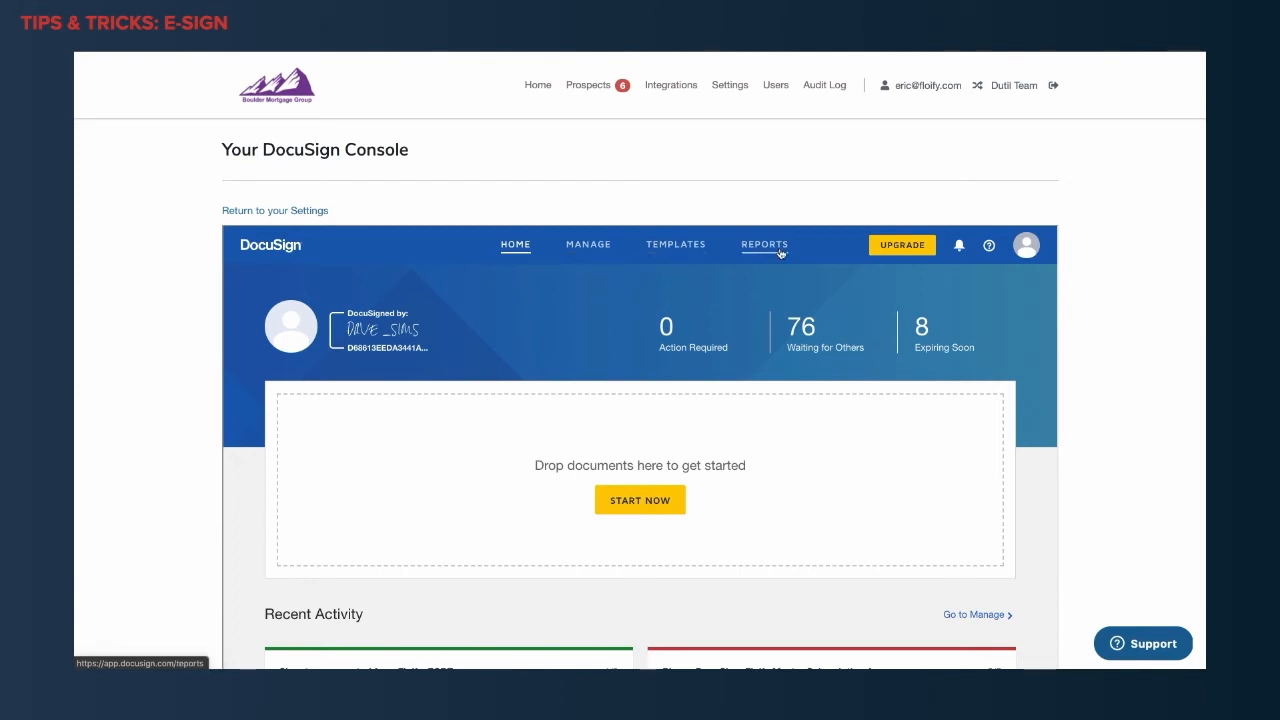
click(673, 251)
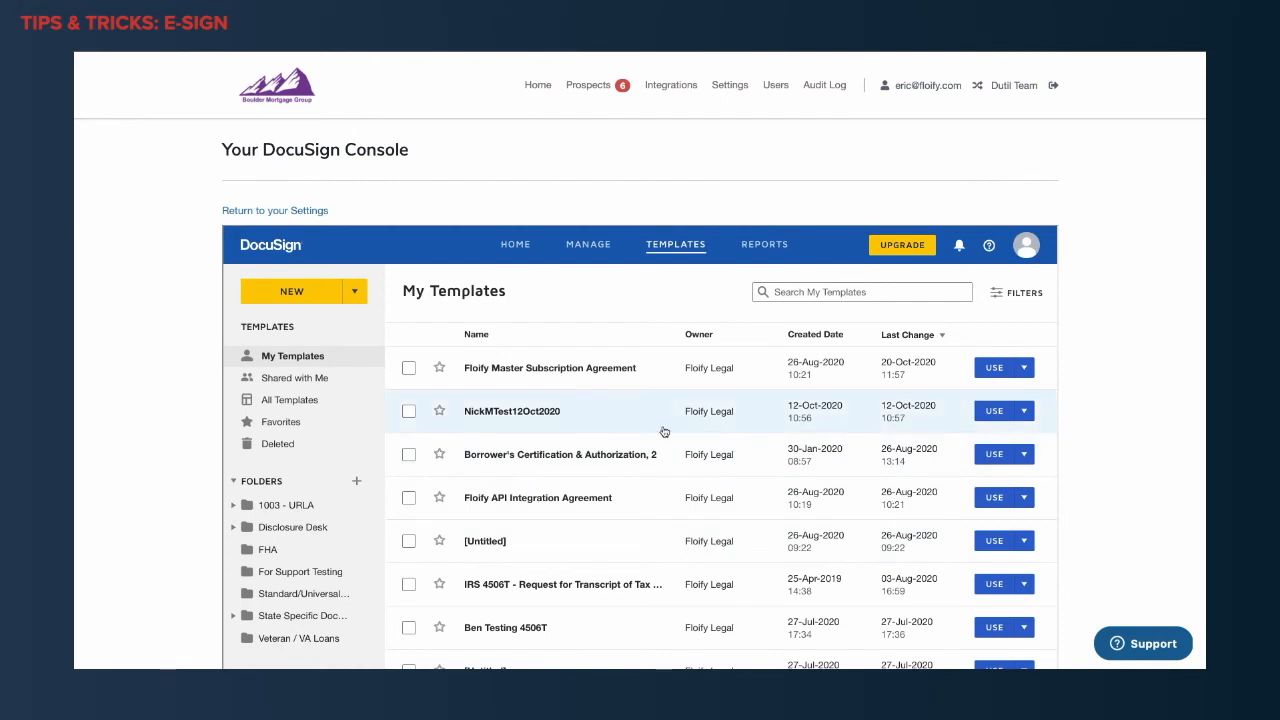
click(321, 300)
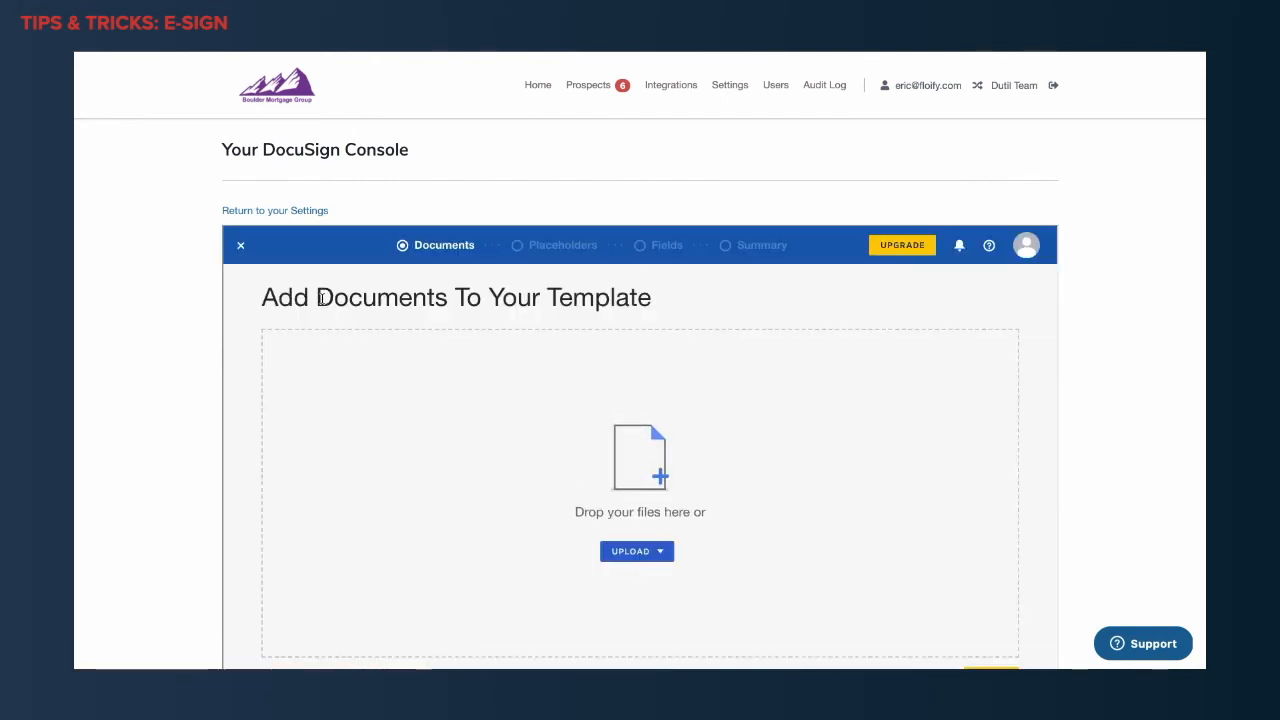
scroll(743, 469, down, 2)
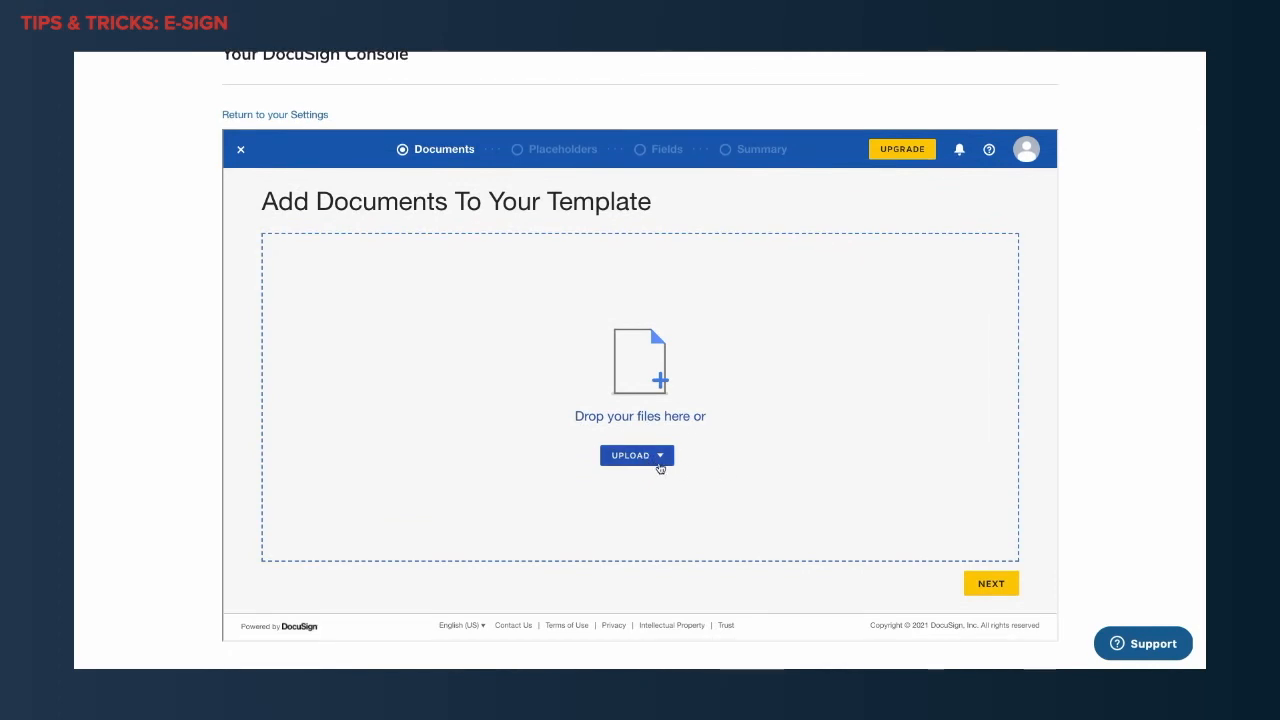
click(661, 458)
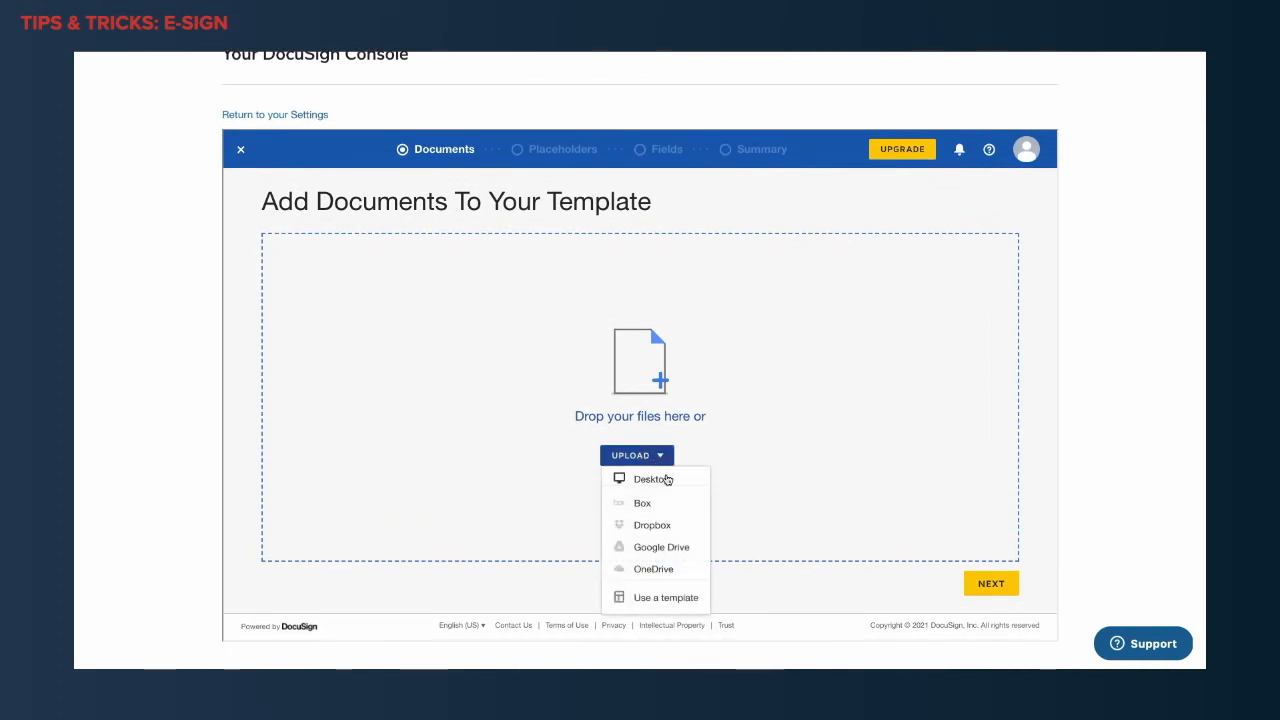
click(667, 480)
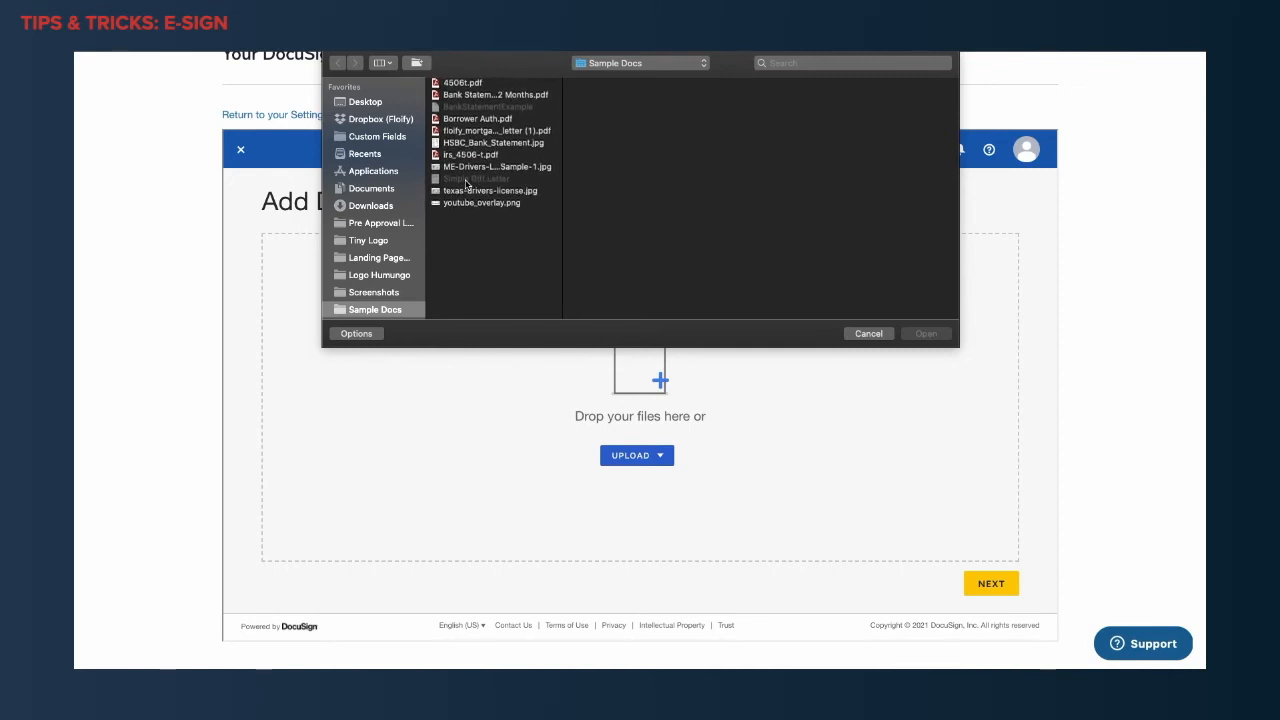
click(868, 334)
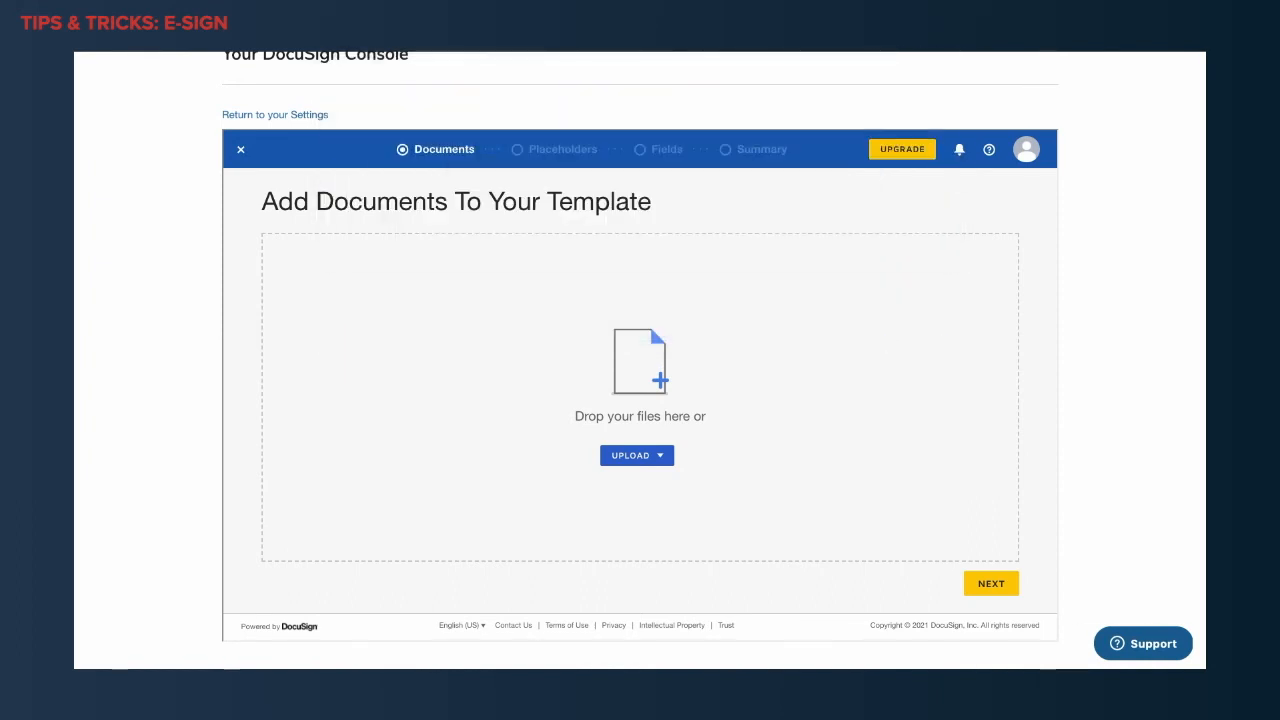
drag(1204, 312, 661, 392)
drag(1204, 312, 641, 396)
scroll(654, 430, down, 1)
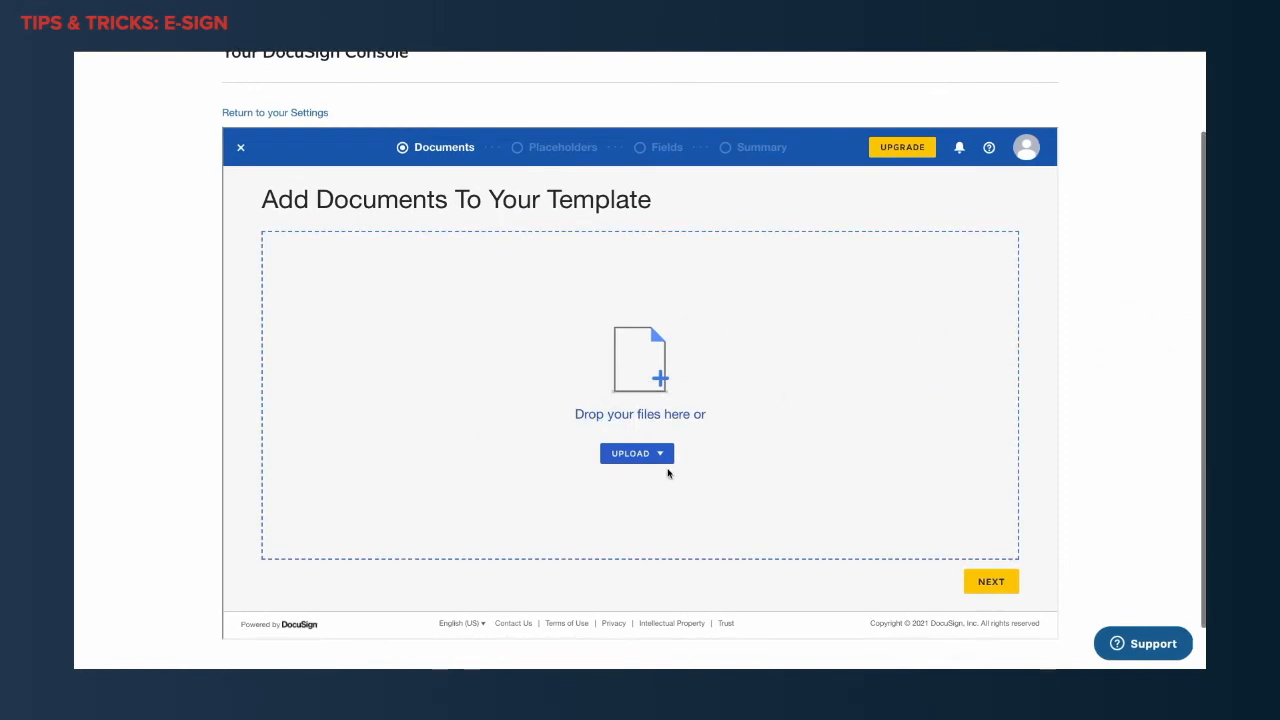
Upload floify_mortgage_pre-approval_letter (1).pdf from the desktop to the template and delete that document again.
click(662, 453)
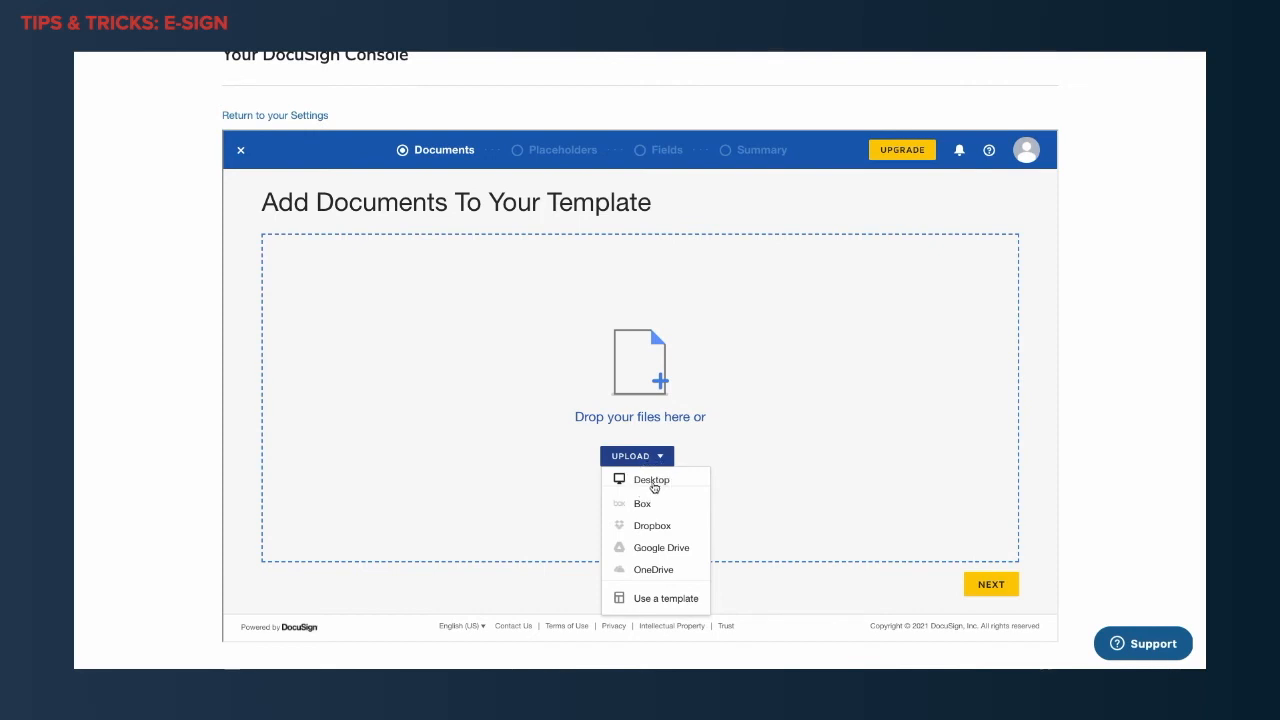
click(652, 482)
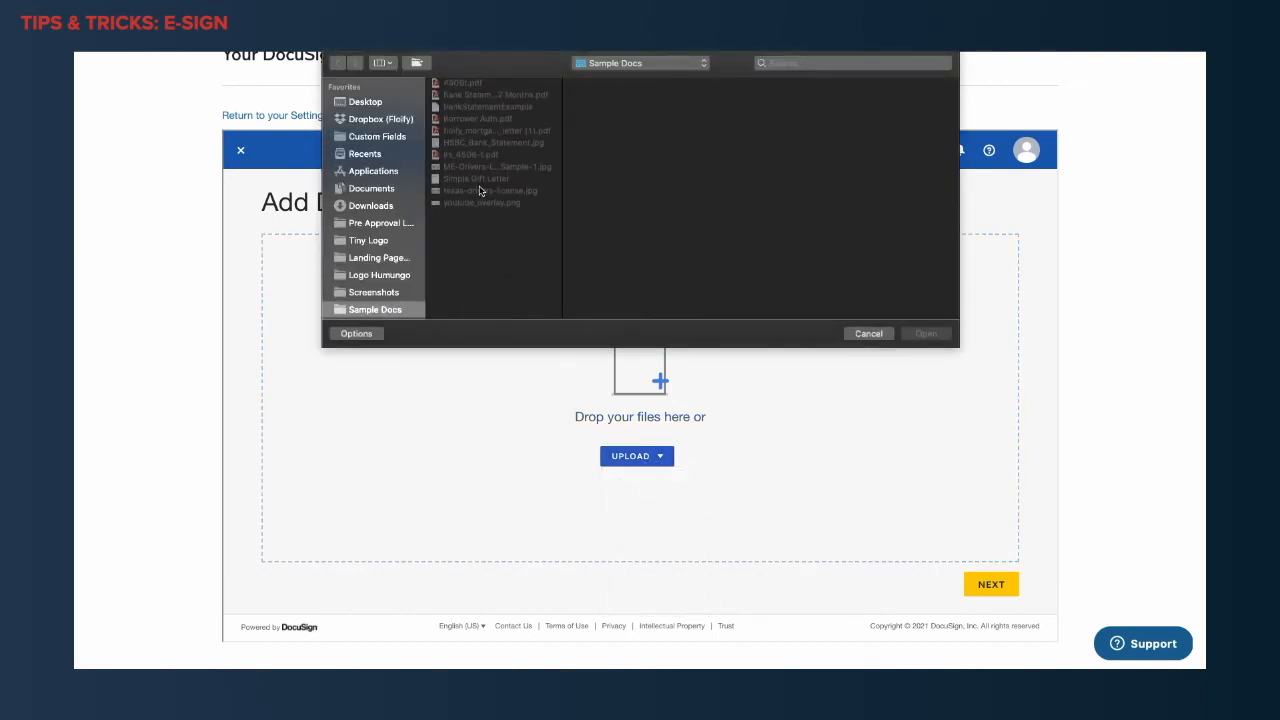
double_click(470, 130)
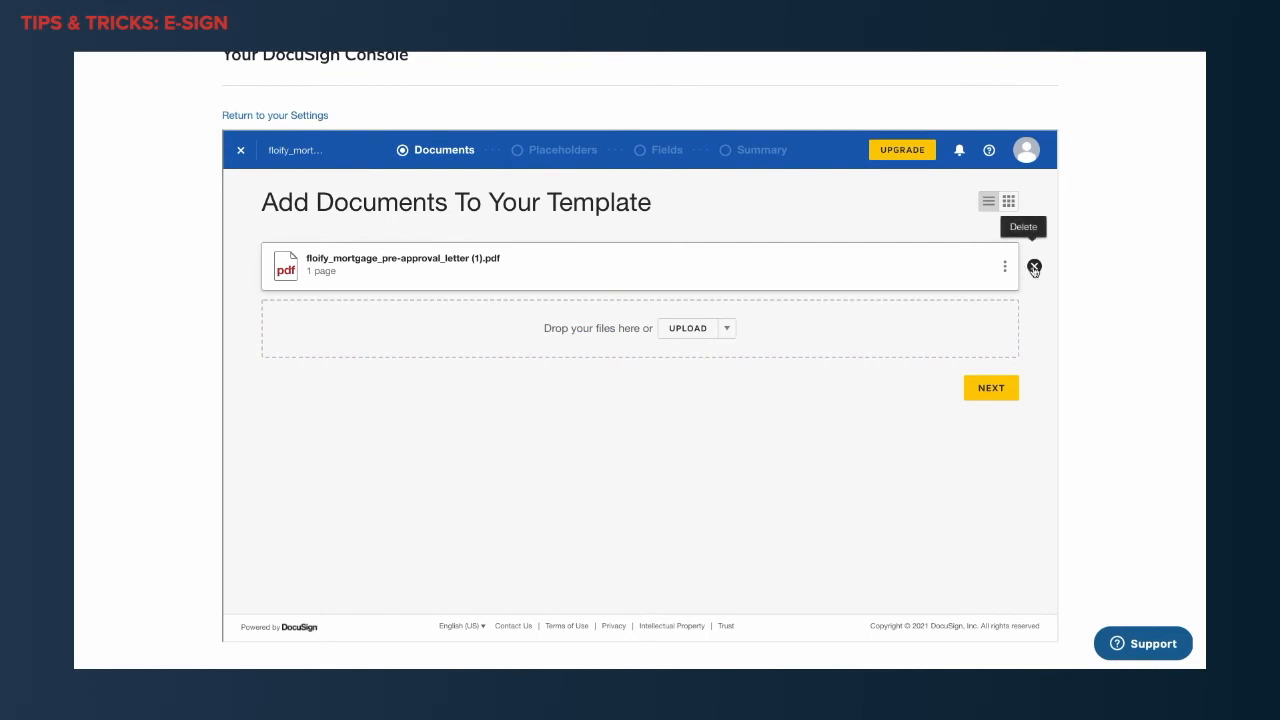
click(1034, 268)
click(544, 261)
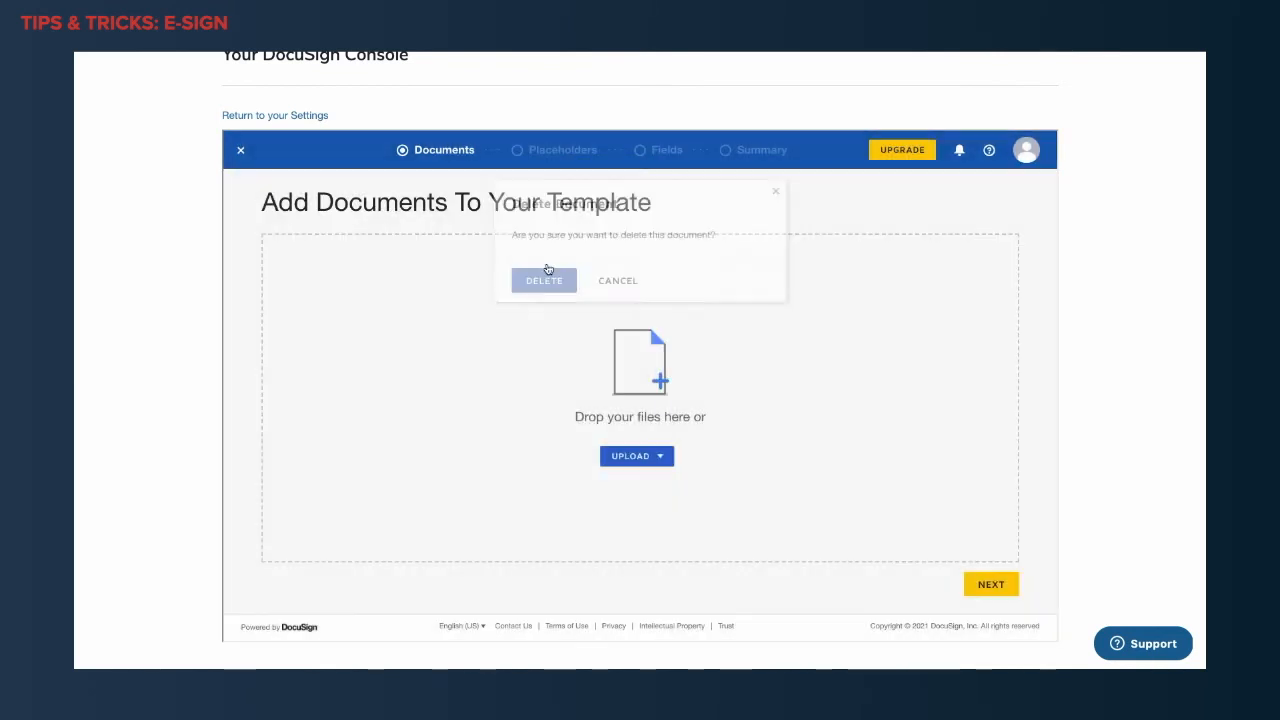
Upload Borrower Auth.pdf from the Sample Docs folder on the desktop as the template's document.
click(665, 458)
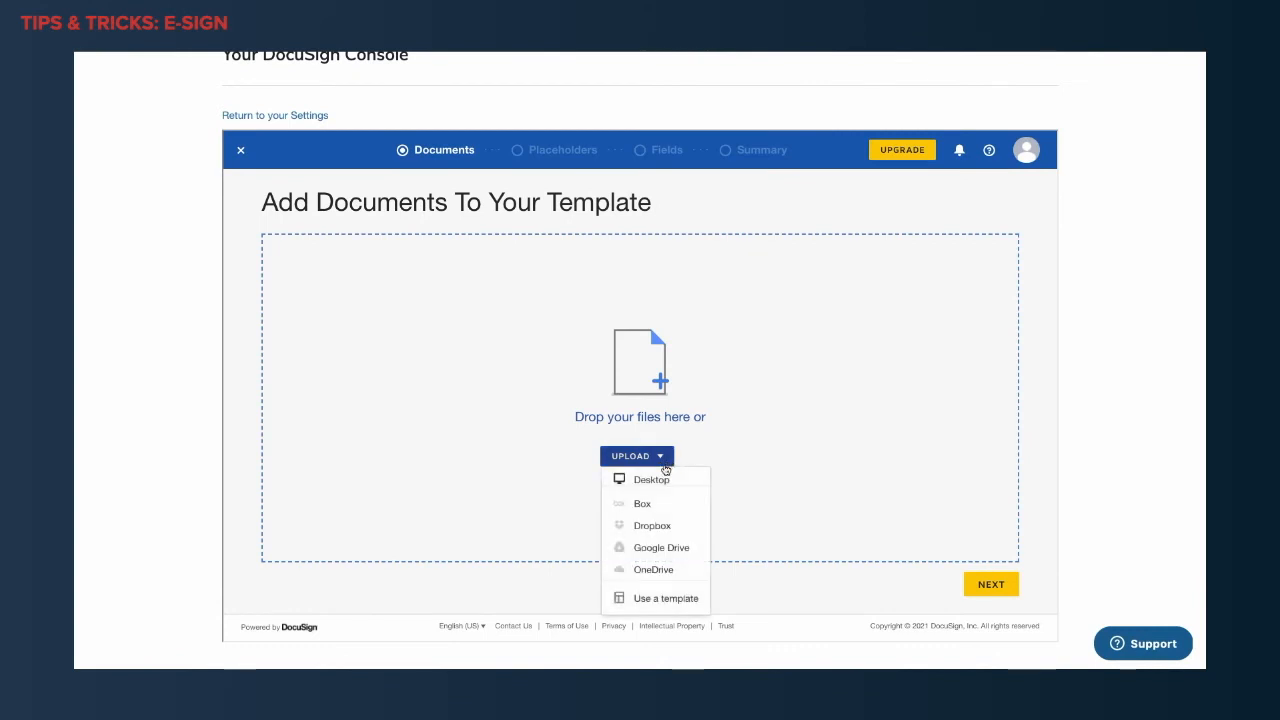
click(665, 481)
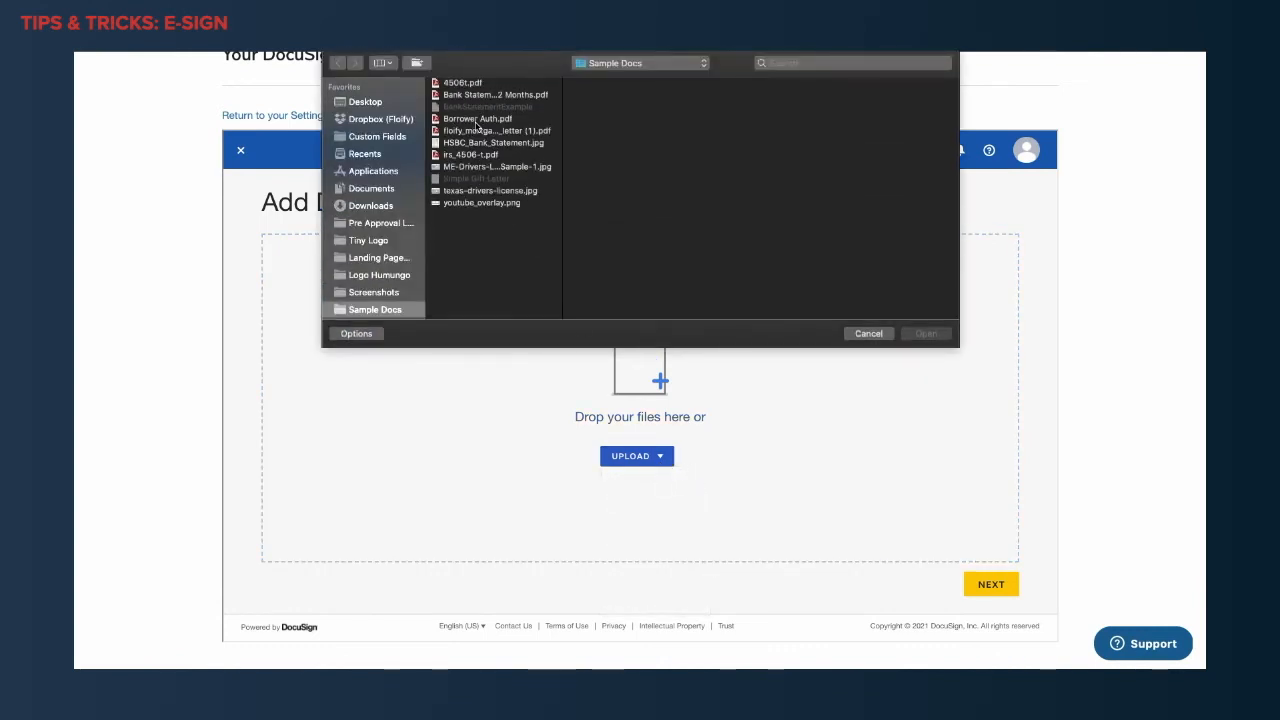
double_click(477, 128)
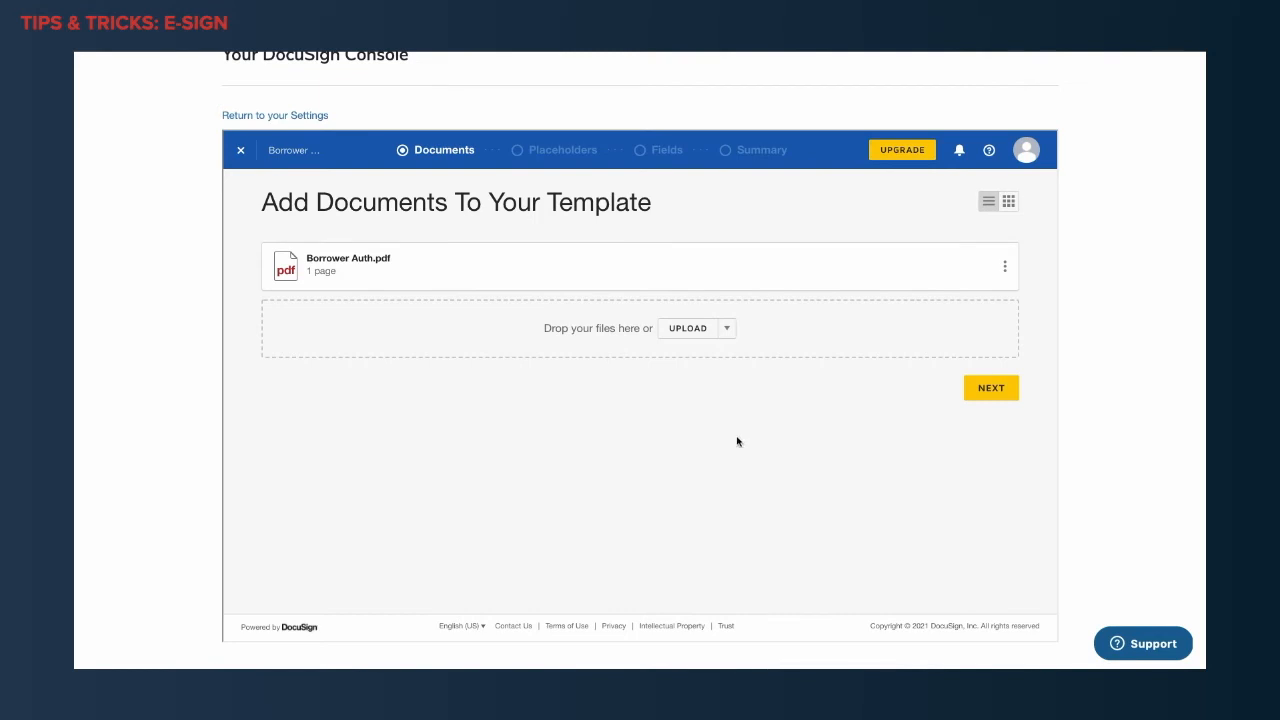
Proceed to the placeholder recipients and create two signing placeholders named Borrower and Co-Borrower.
click(990, 390)
click(532, 310)
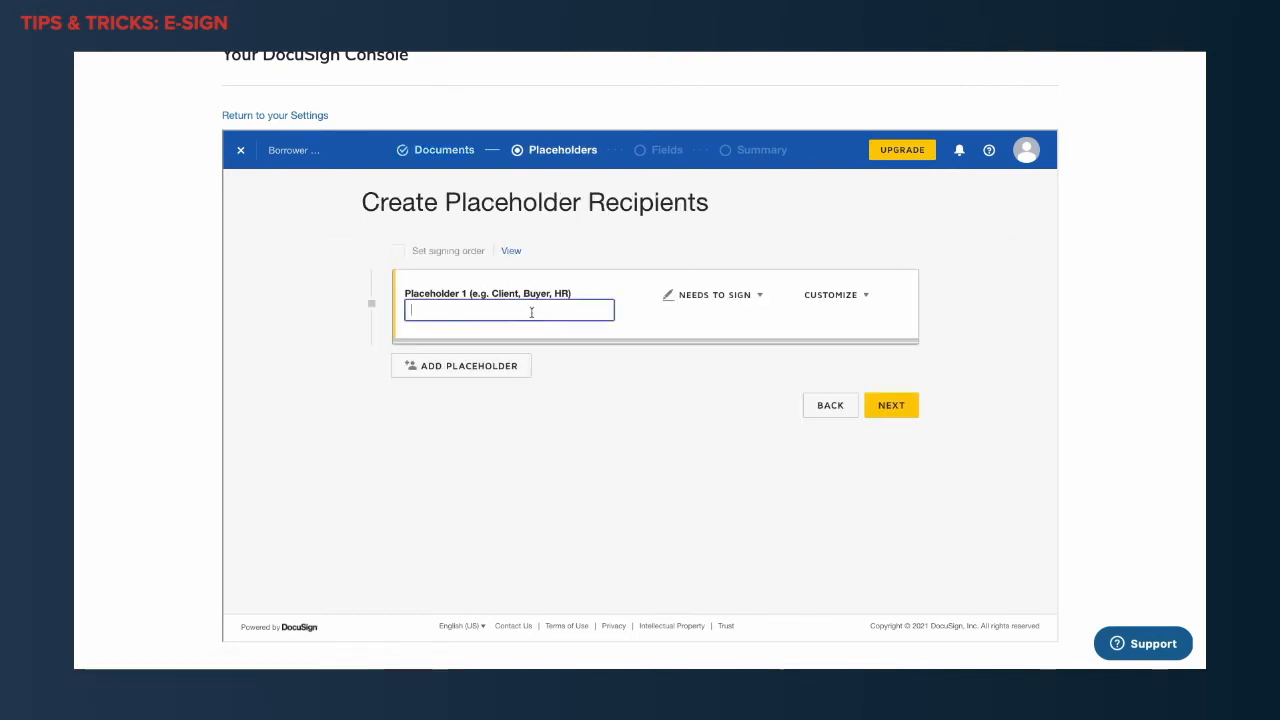
text(Borrower)
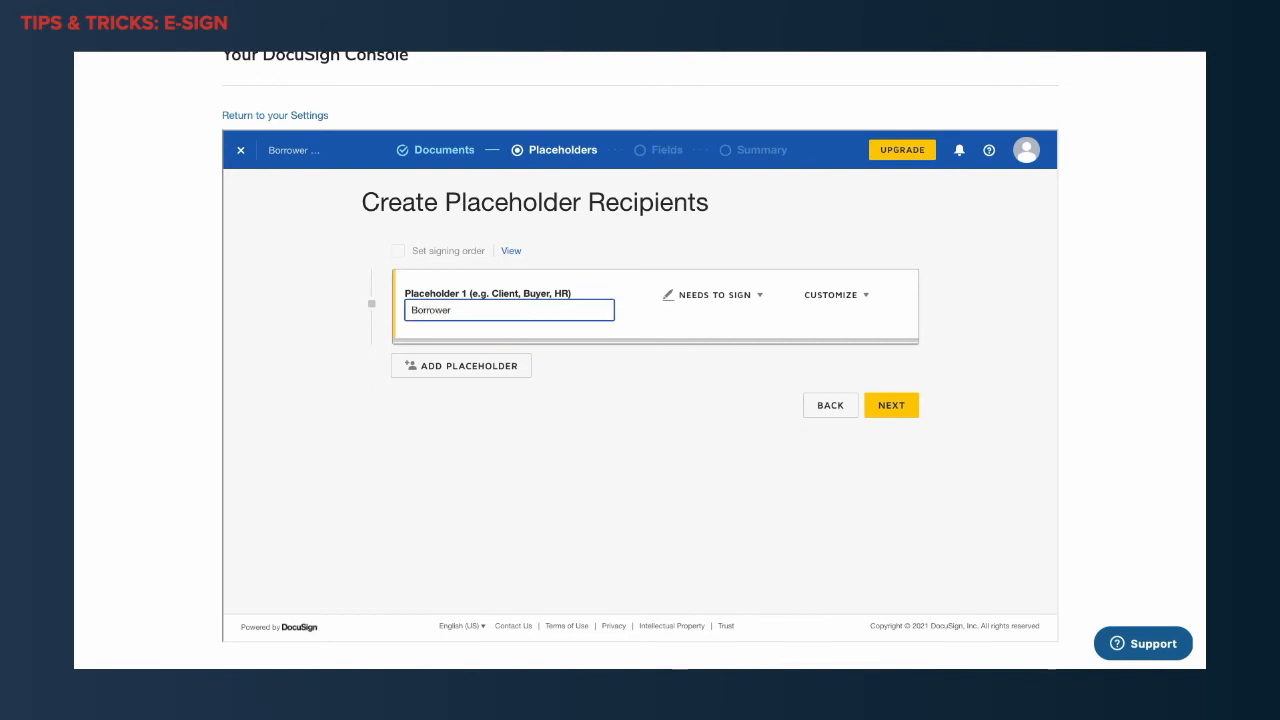
click(494, 366)
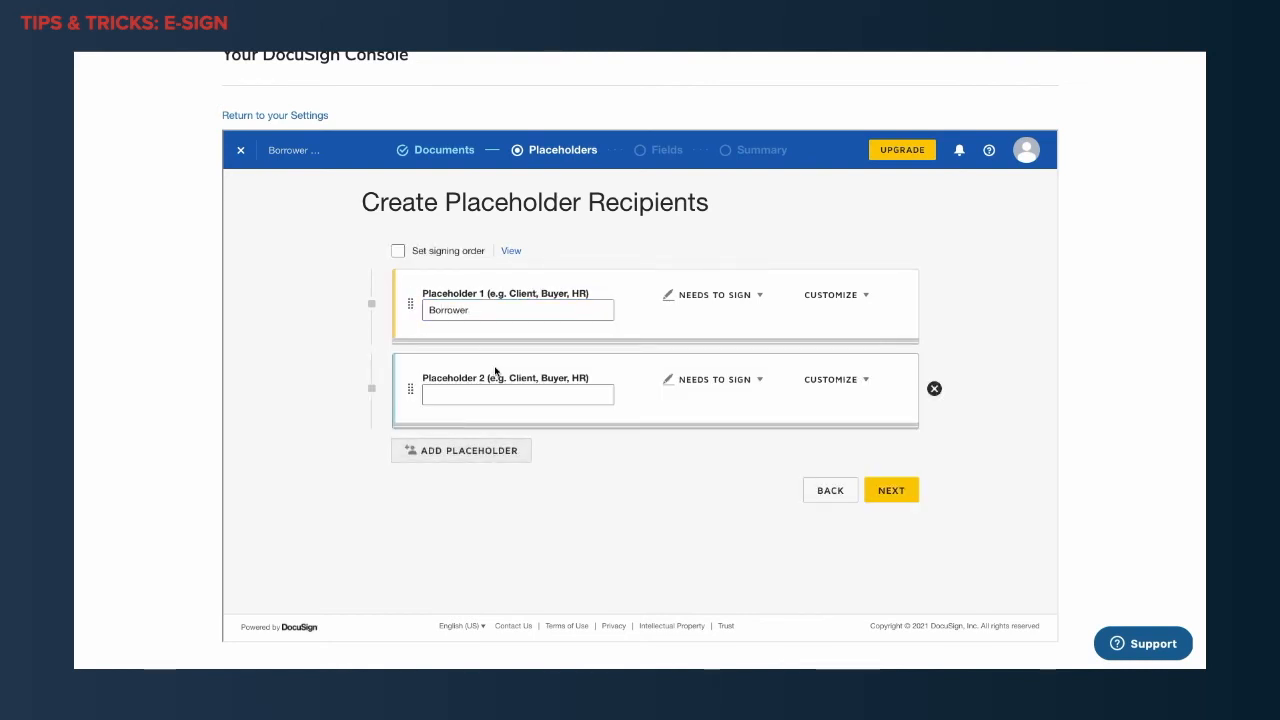
click(495, 393)
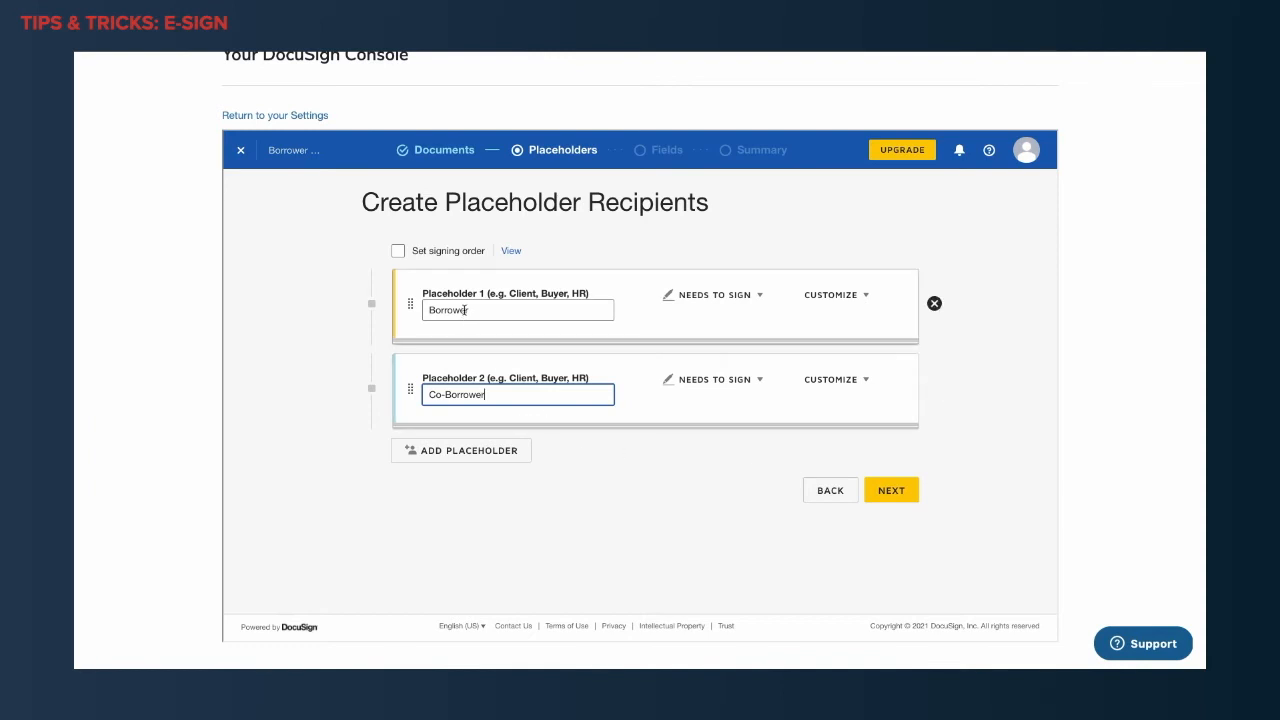
Add a third placeholder named Loan Officer that receives a copy, and delete that placeholder again.
click(478, 452)
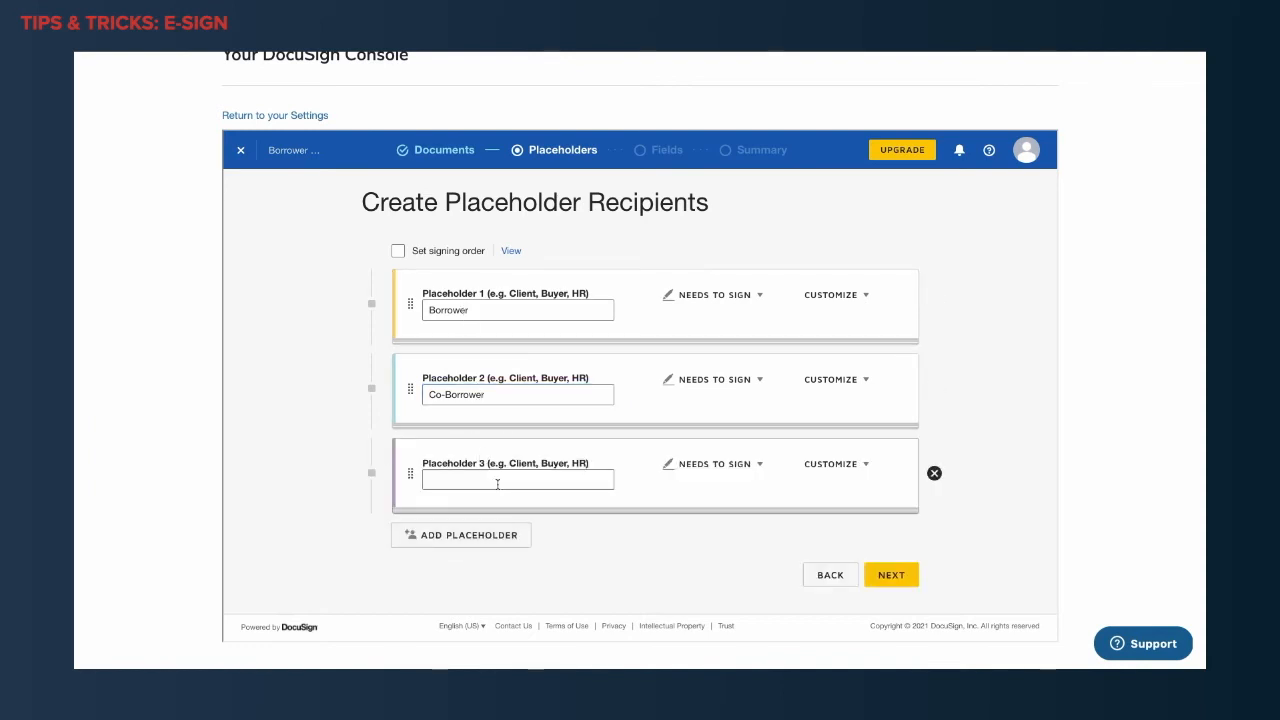
click(497, 483)
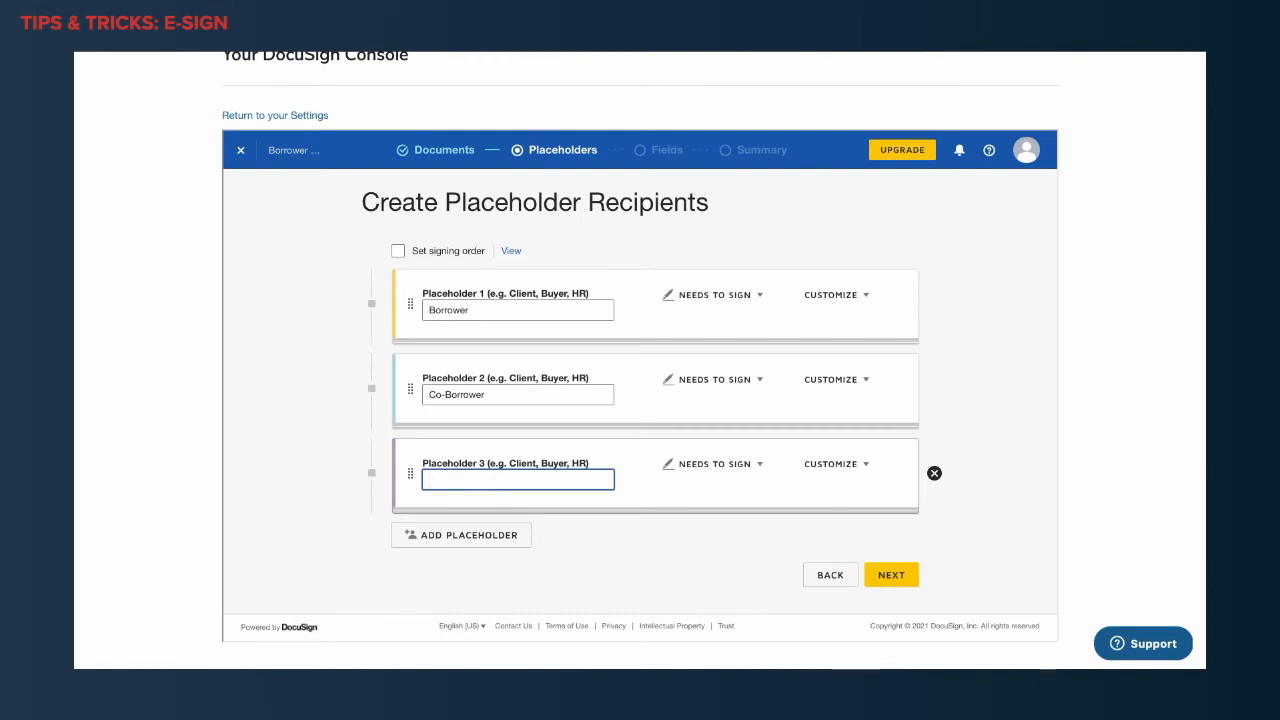
click(750, 464)
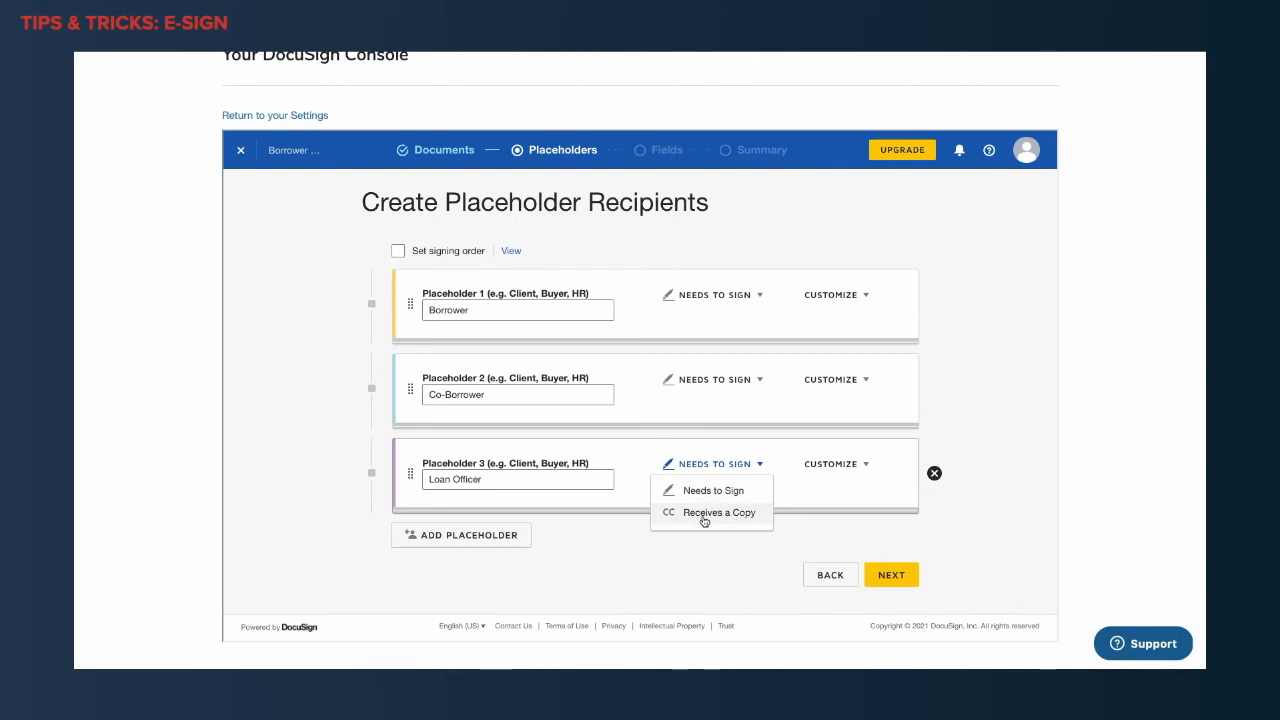
click(706, 513)
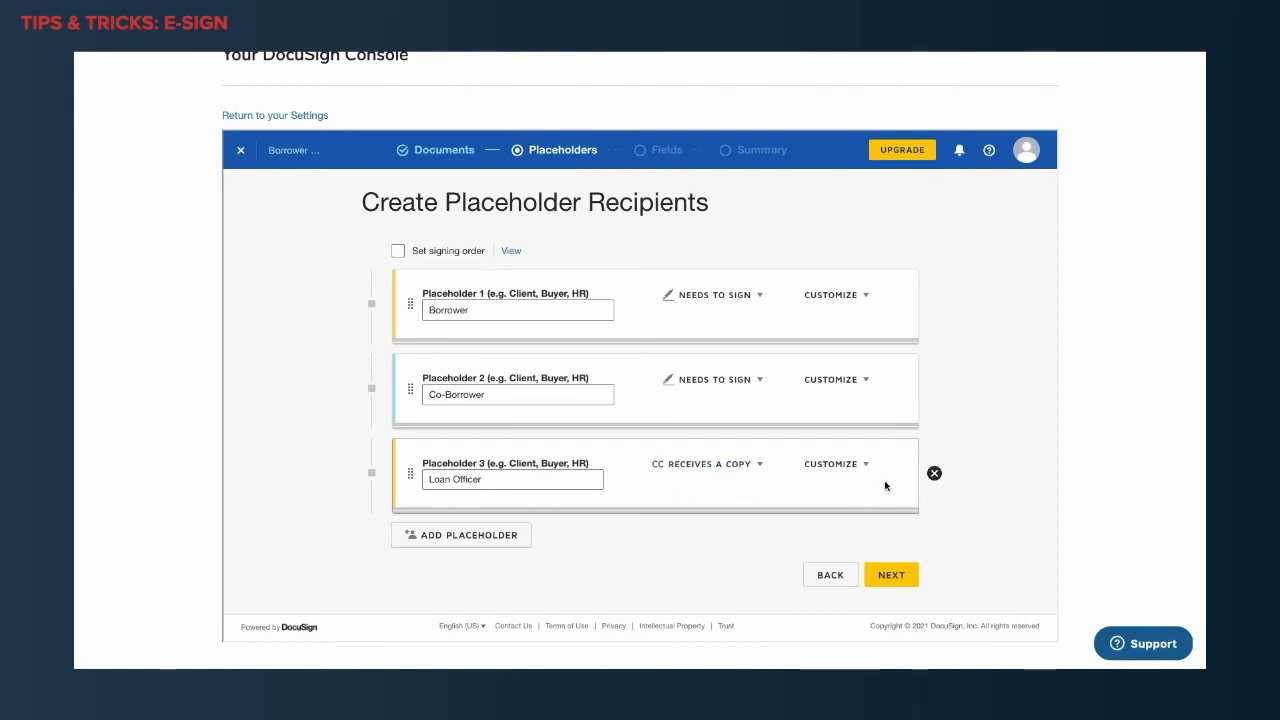
click(934, 474)
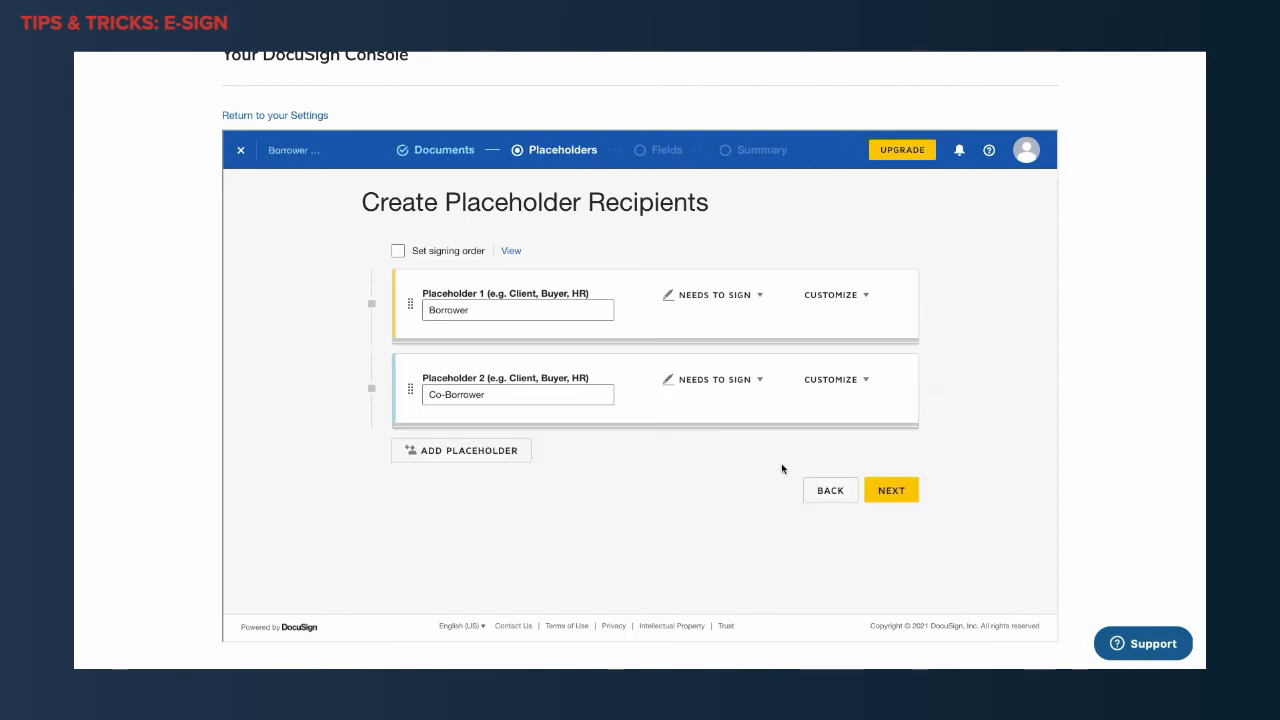
Proceed to the template fields and place the Borrower's Signature and Date Signed fields on the Borrower One line.
click(884, 497)
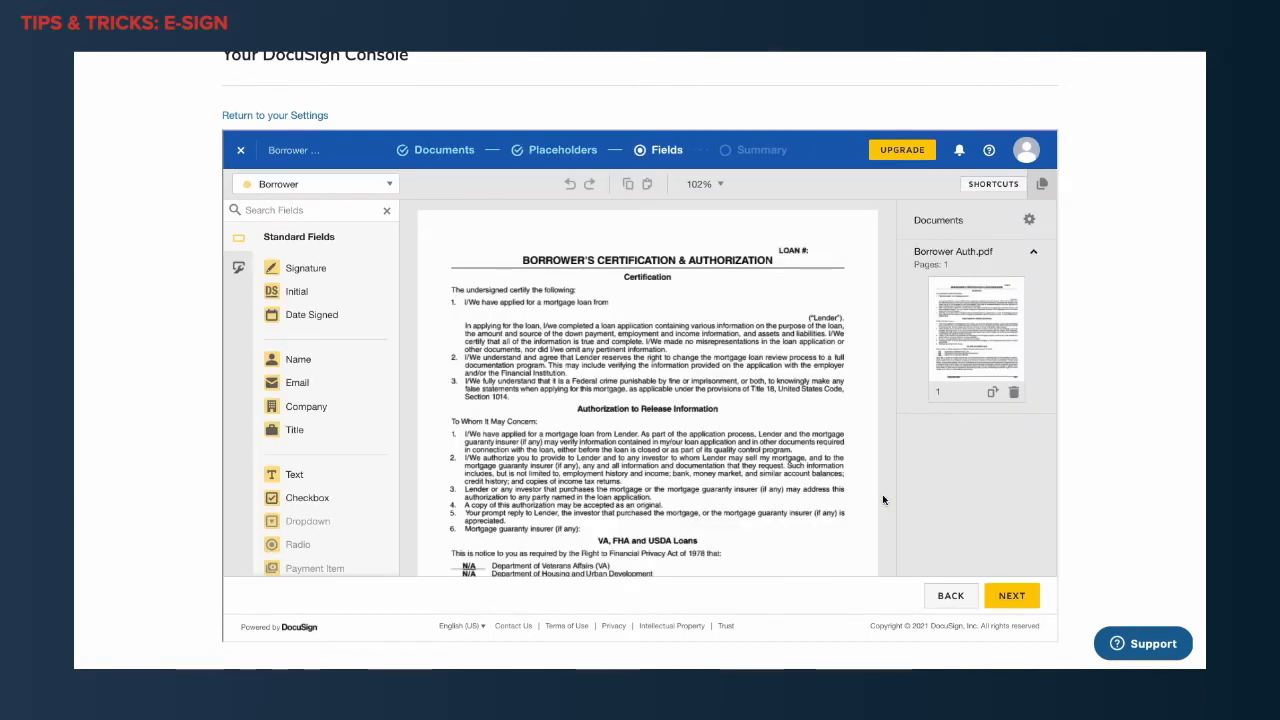
scroll(599, 453, down, 5)
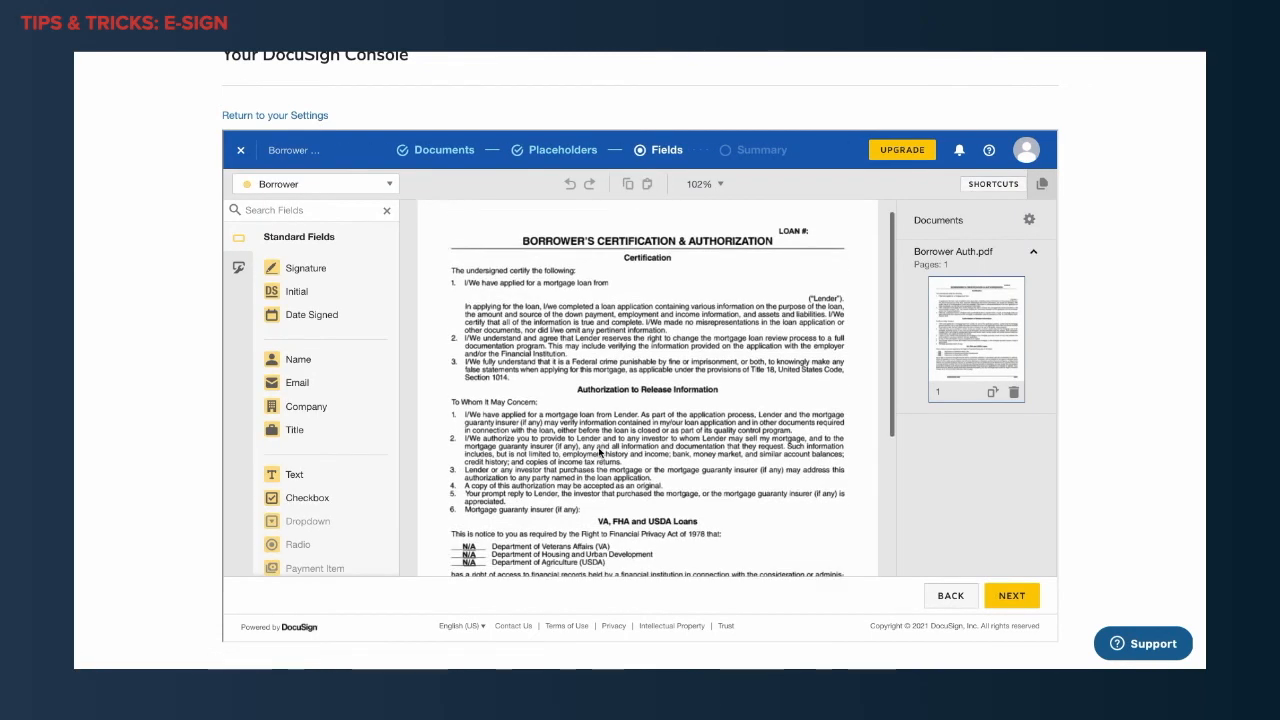
scroll(599, 453, down, 2)
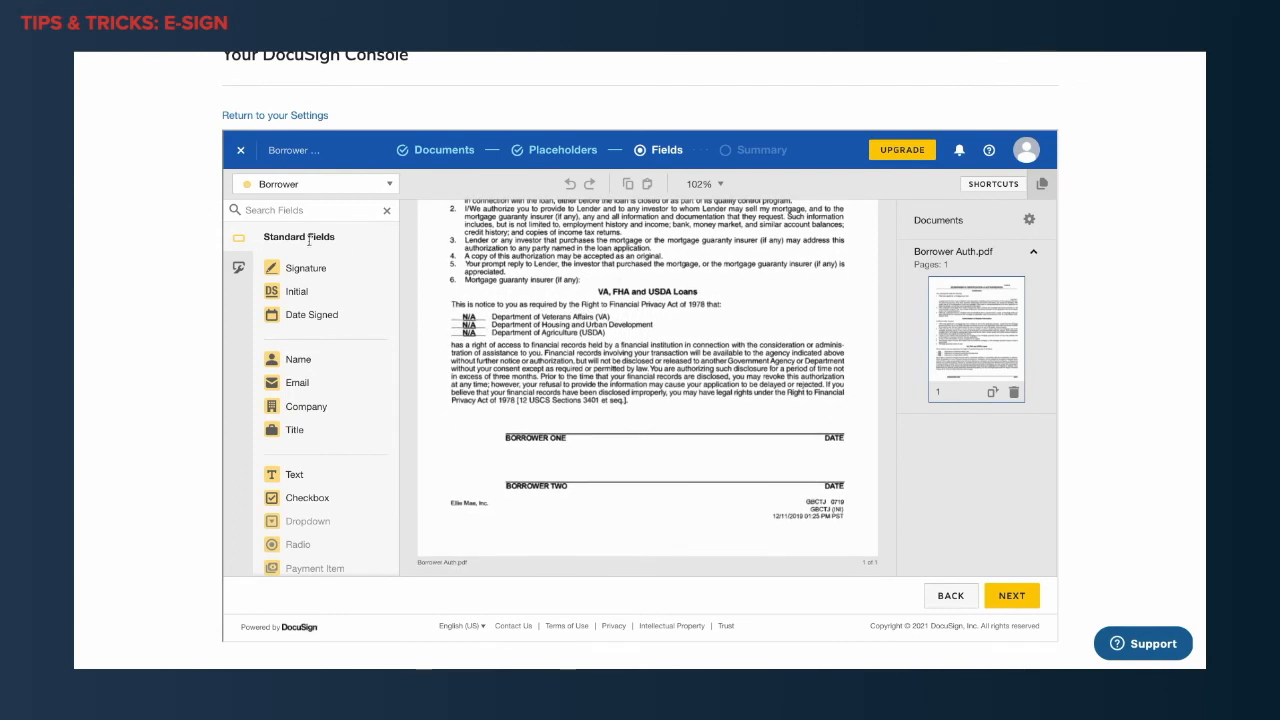
drag(300, 268, 530, 418)
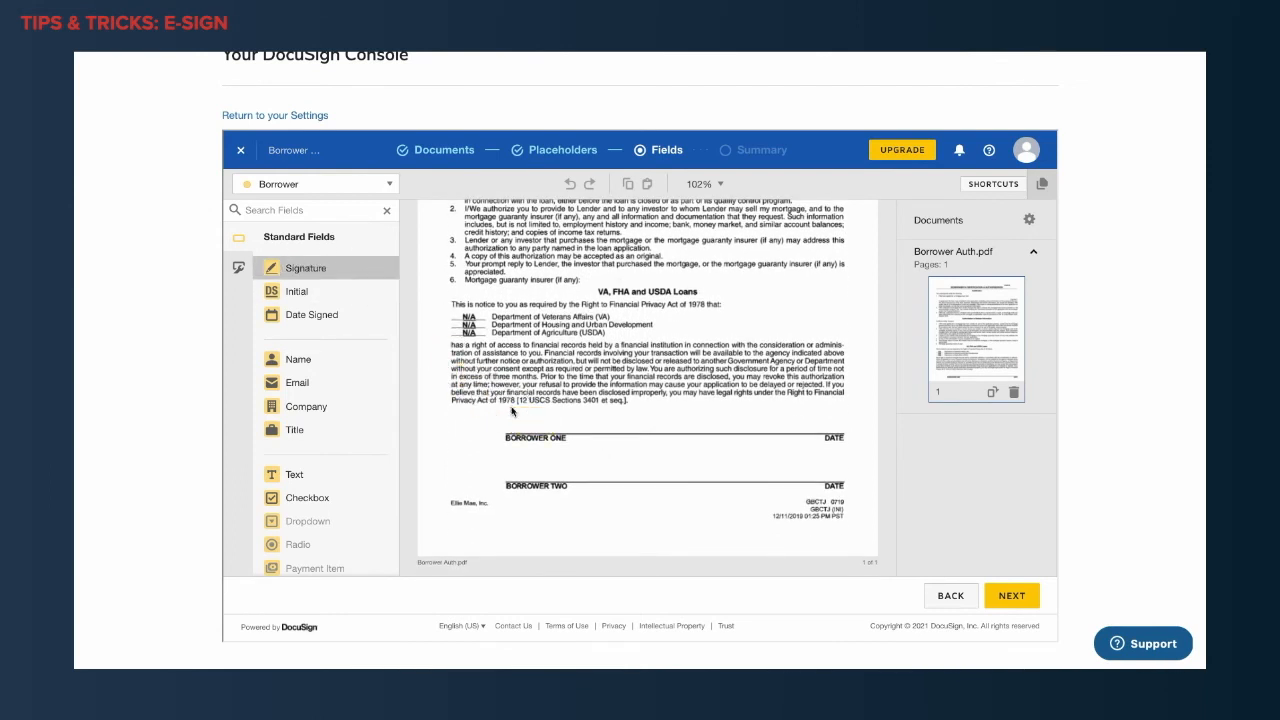
drag(341, 318, 806, 422)
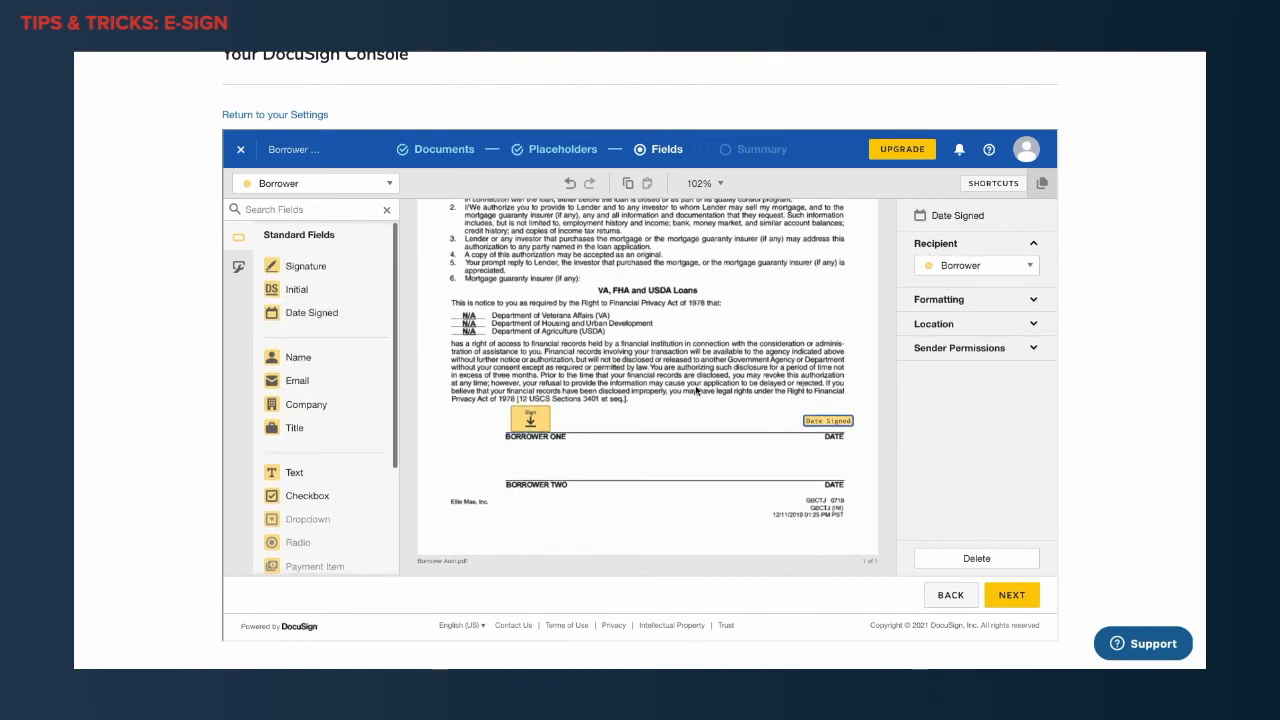
Switch to the Co-Borrower recipient and place Signature and Date Signed fields on the Borrower Two line.
click(280, 185)
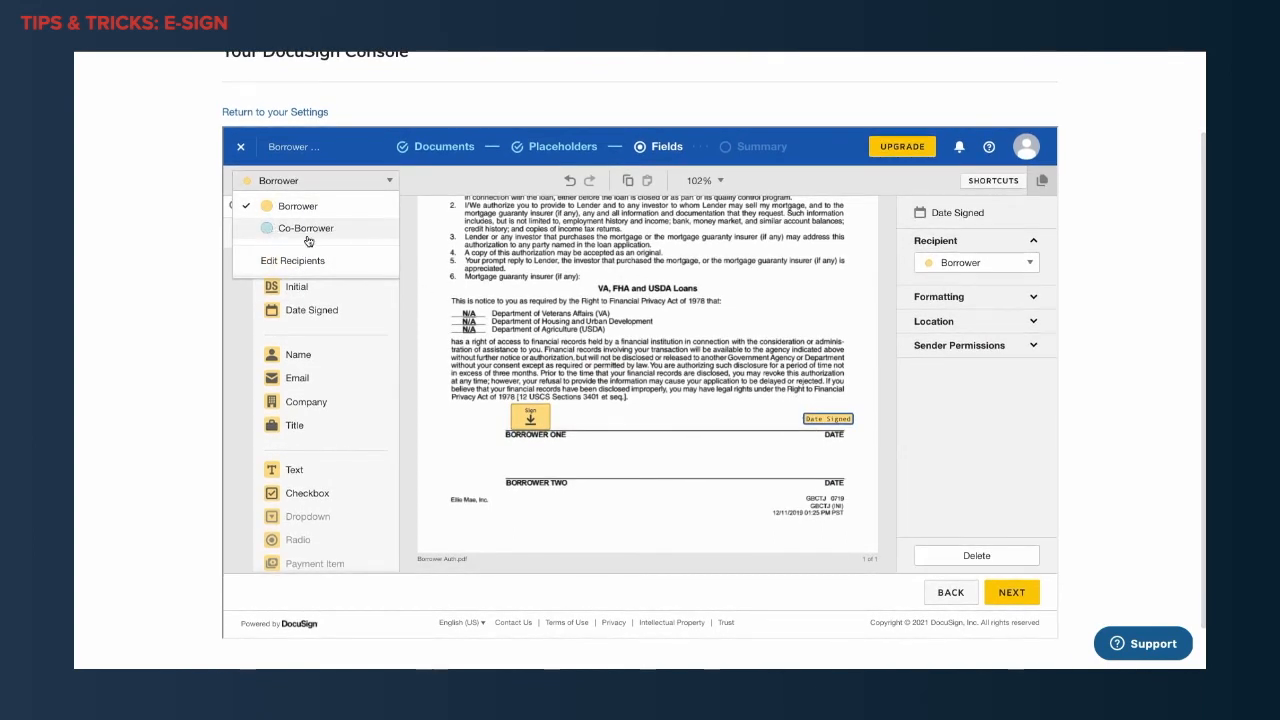
click(295, 230)
mouse_move(290, 263)
mouse_down()
mouse_move(528, 430)
mouse_move(507, 458)
mouse_up()
mouse_move(312, 311)
mouse_down()
mouse_move(563, 370)
mouse_move(806, 471)
mouse_up()
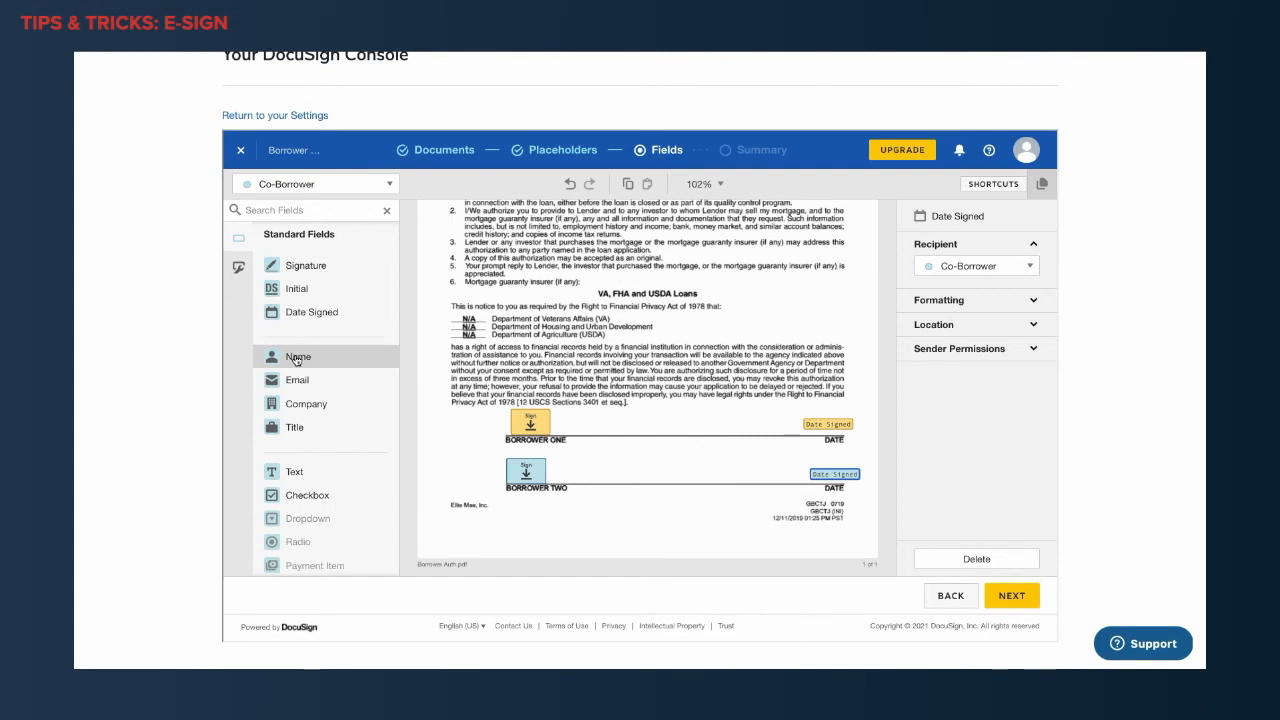
Place Full Name fields for the Co-Borrower and the Borrower before their signature lines, and proceed to the template summary.
drag(296, 360, 437, 475)
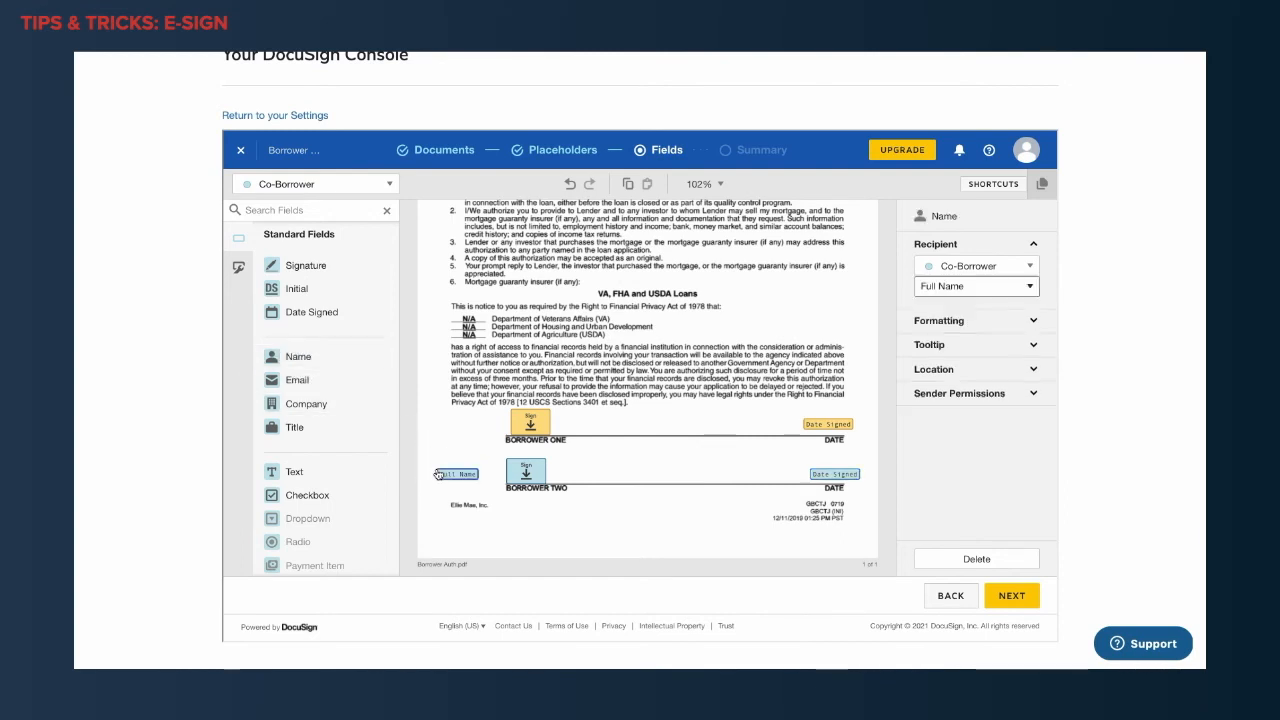
click(318, 188)
click(313, 208)
mouse_move(306, 266)
mouse_down()
mouse_move(395, 342)
mouse_move(449, 421)
mouse_move(337, 263)
mouse_up()
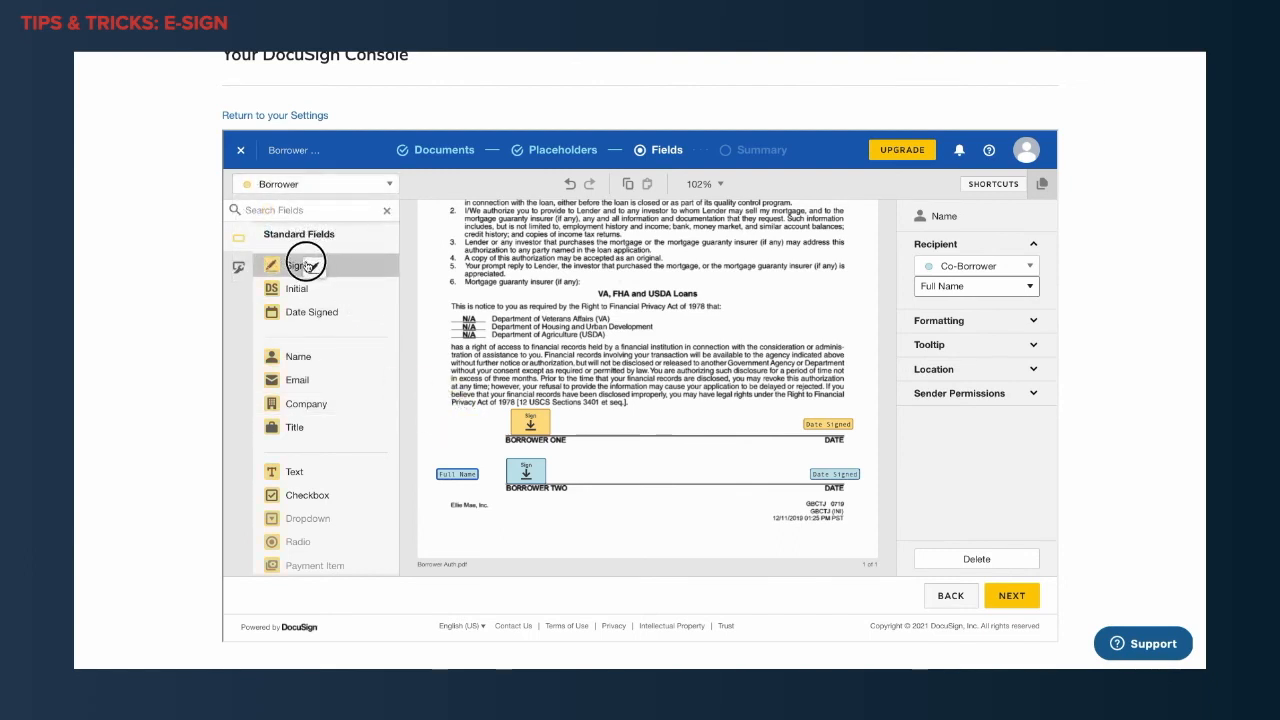
drag(298, 356, 437, 421)
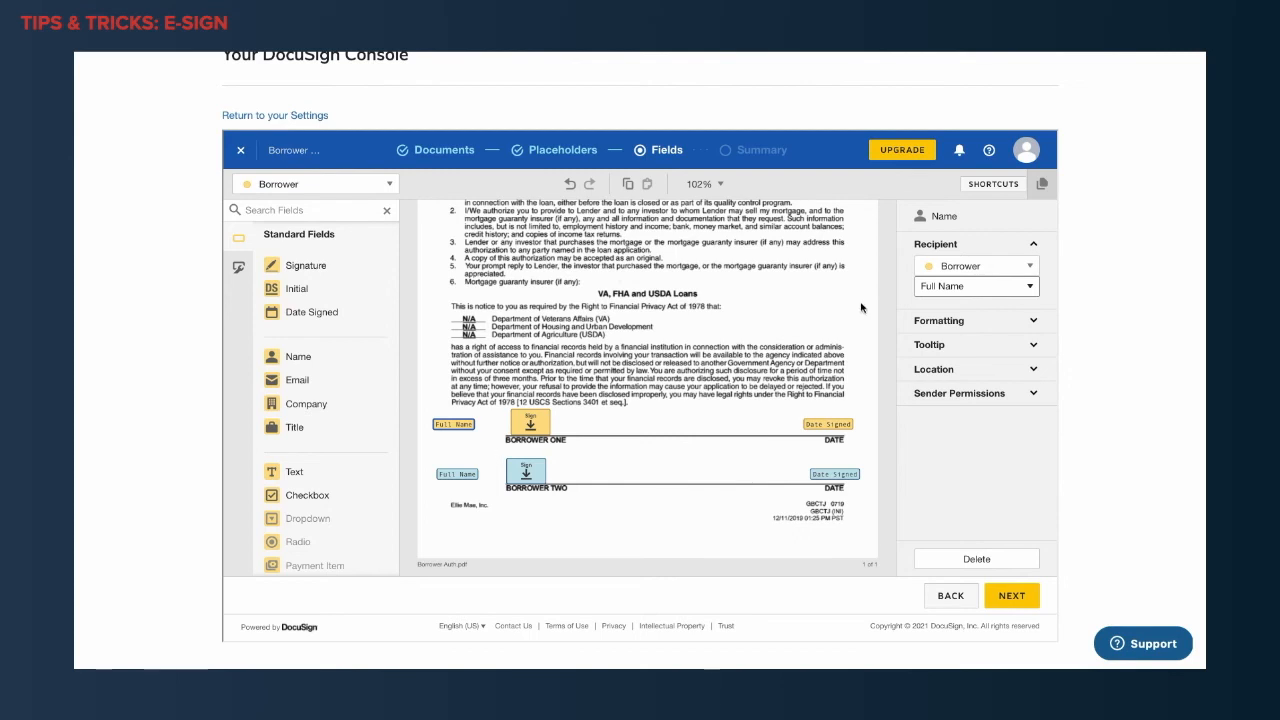
click(1015, 596)
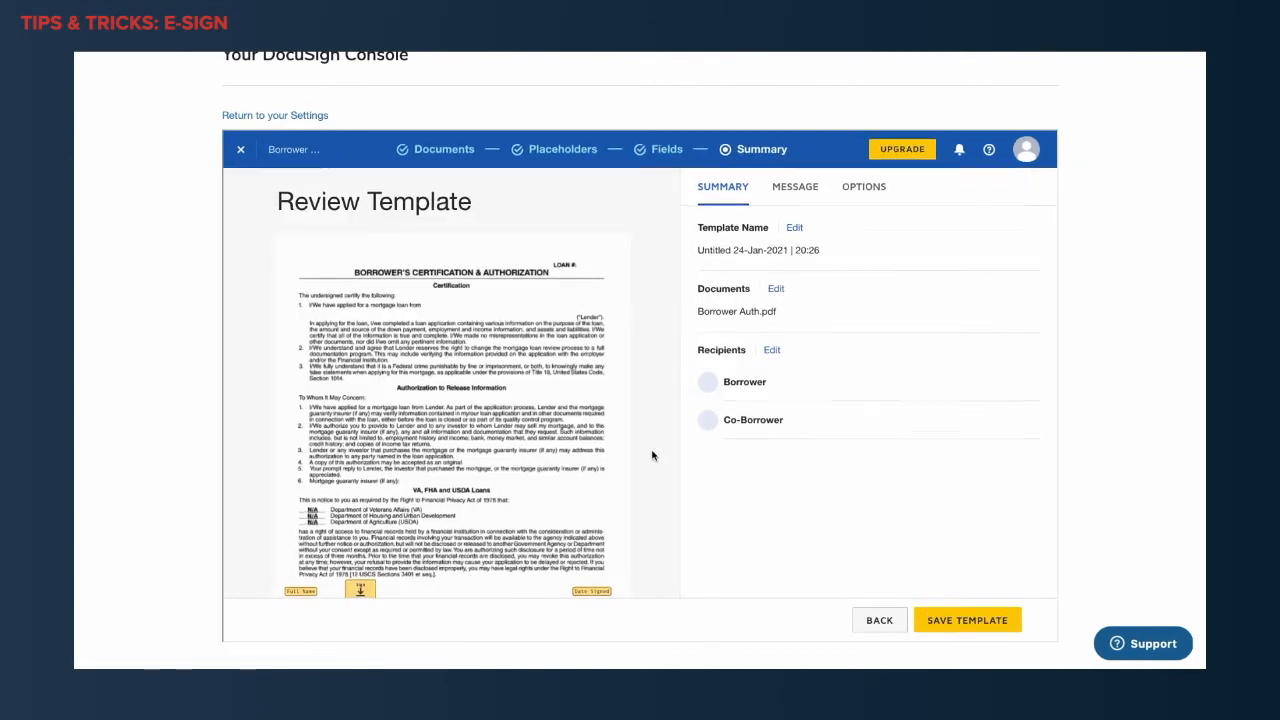
Examine the template preview, its email message settings, and its privilege, reminder, expiration, password and modification options.
scroll(654, 440, down, 1)
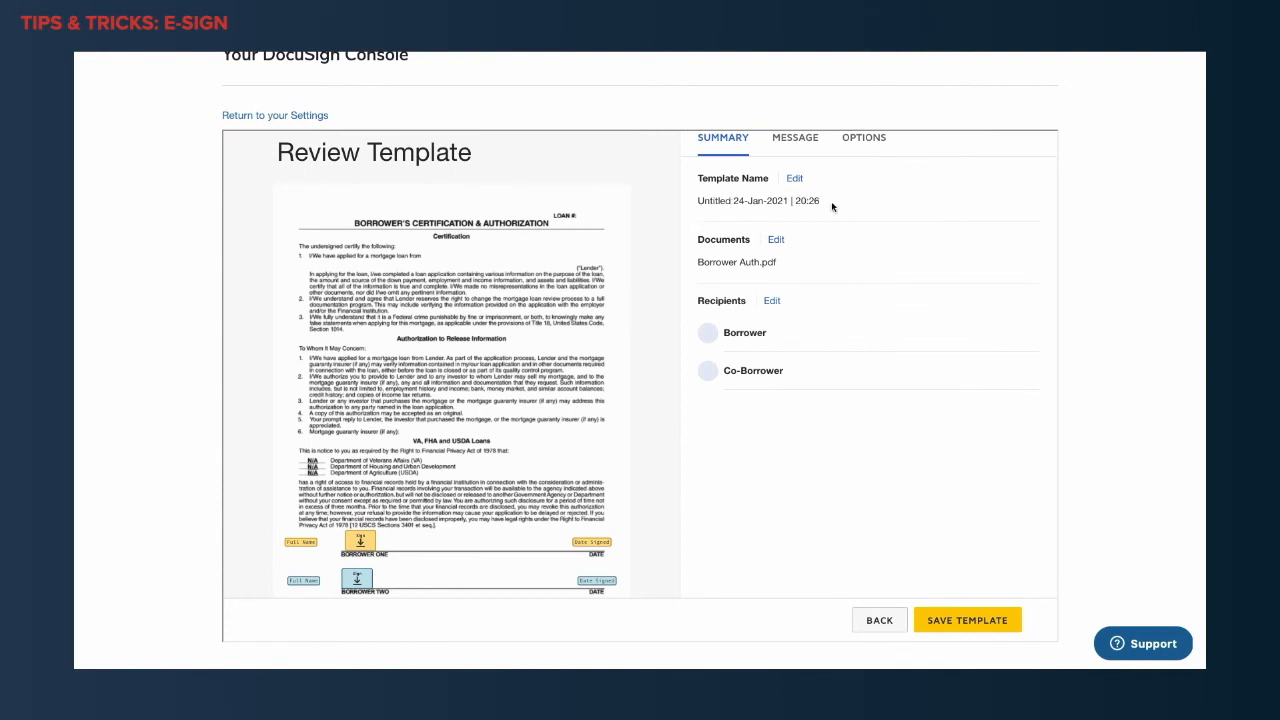
scroll(724, 405, down, 2)
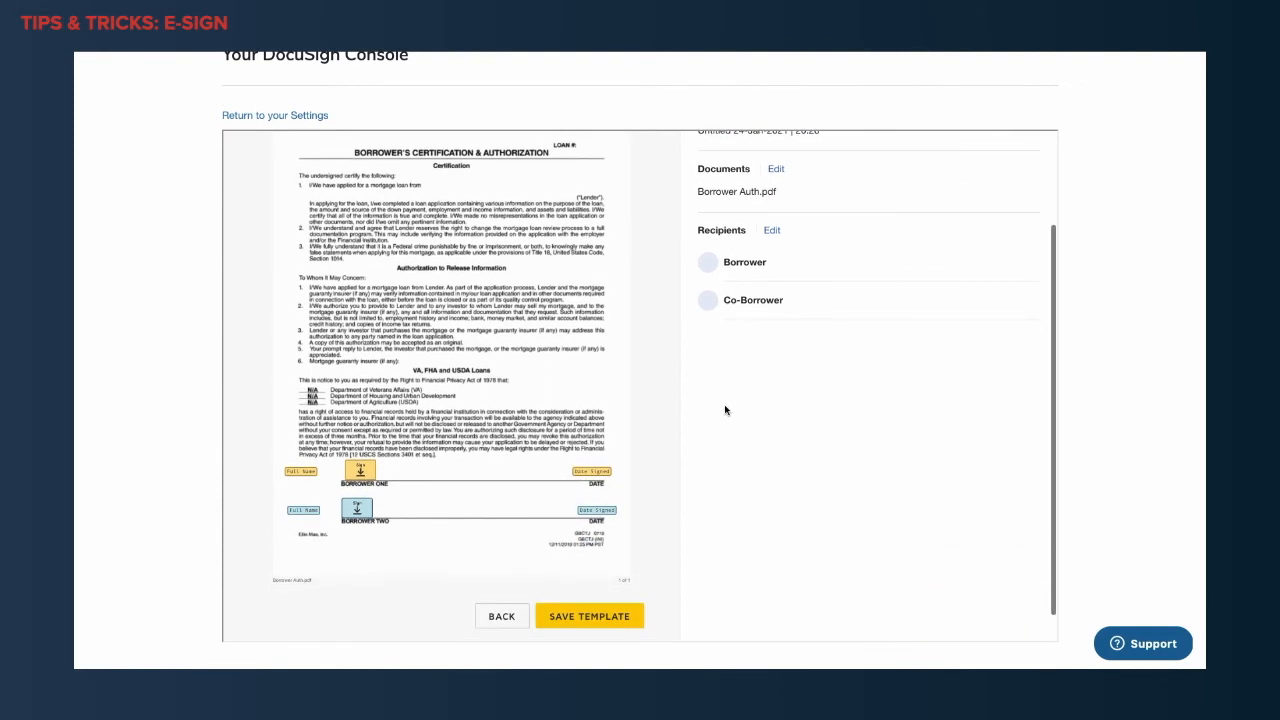
scroll(725, 410, up, 3)
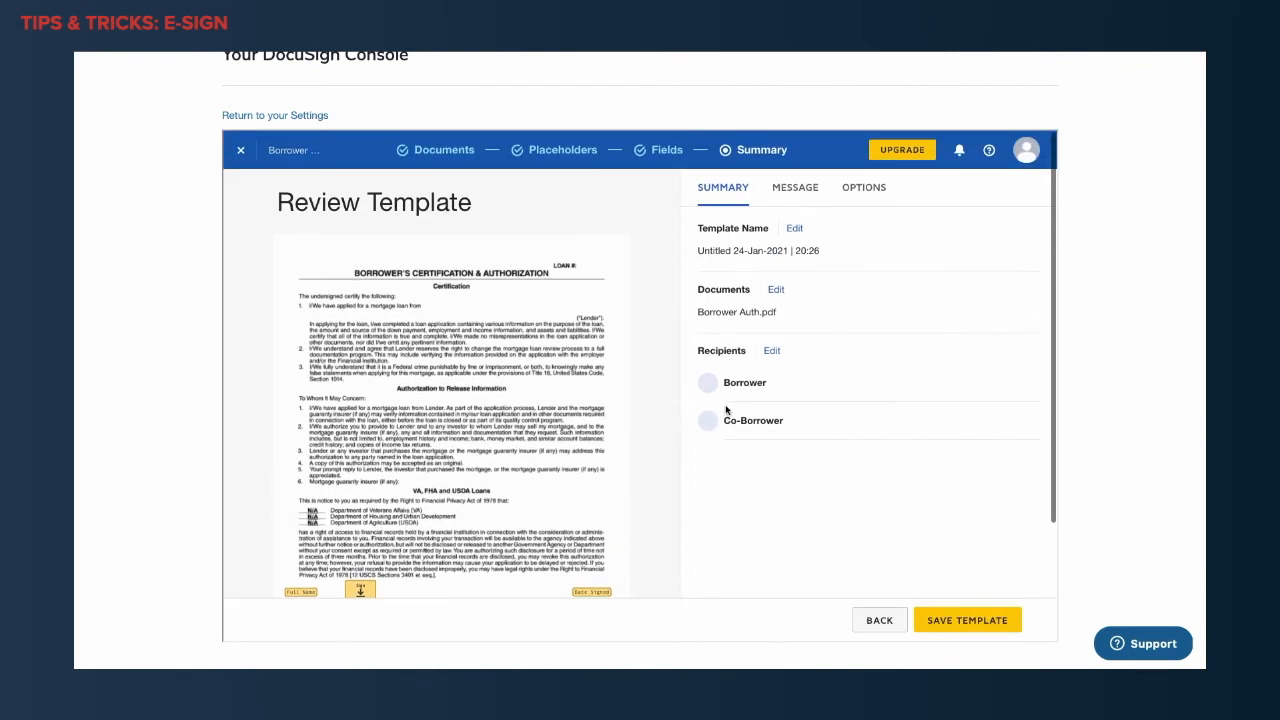
click(792, 189)
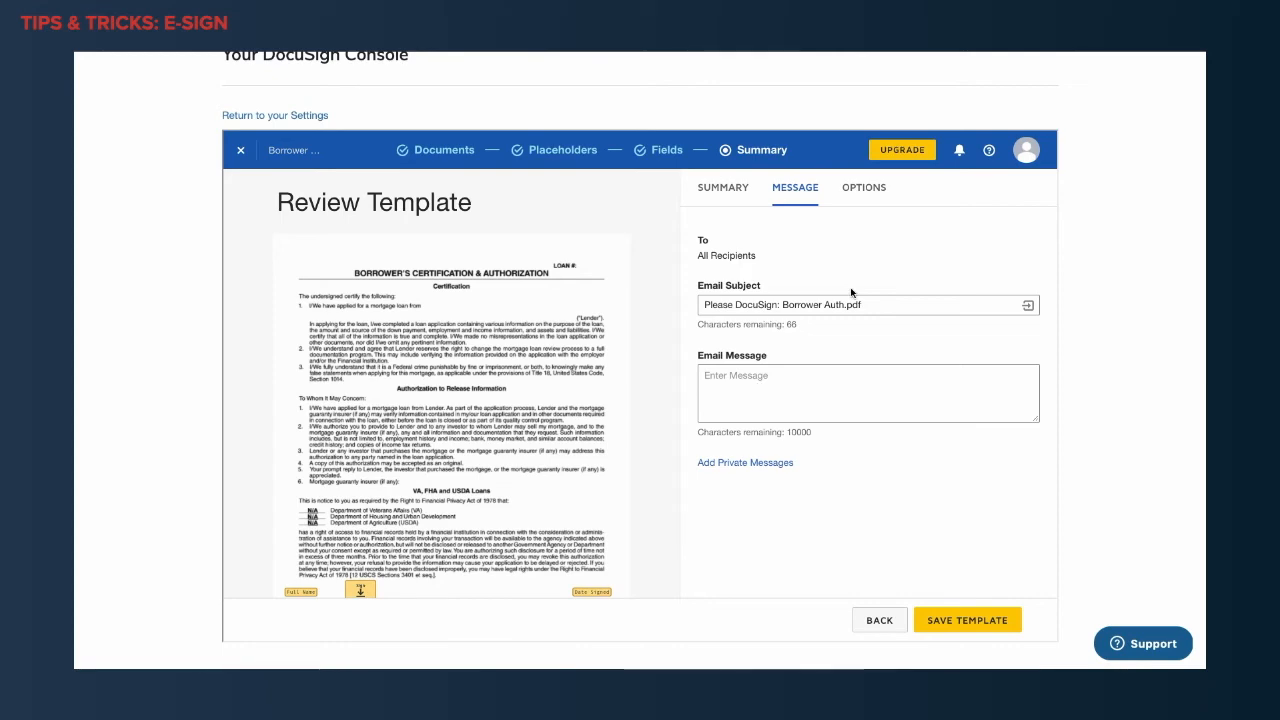
click(874, 192)
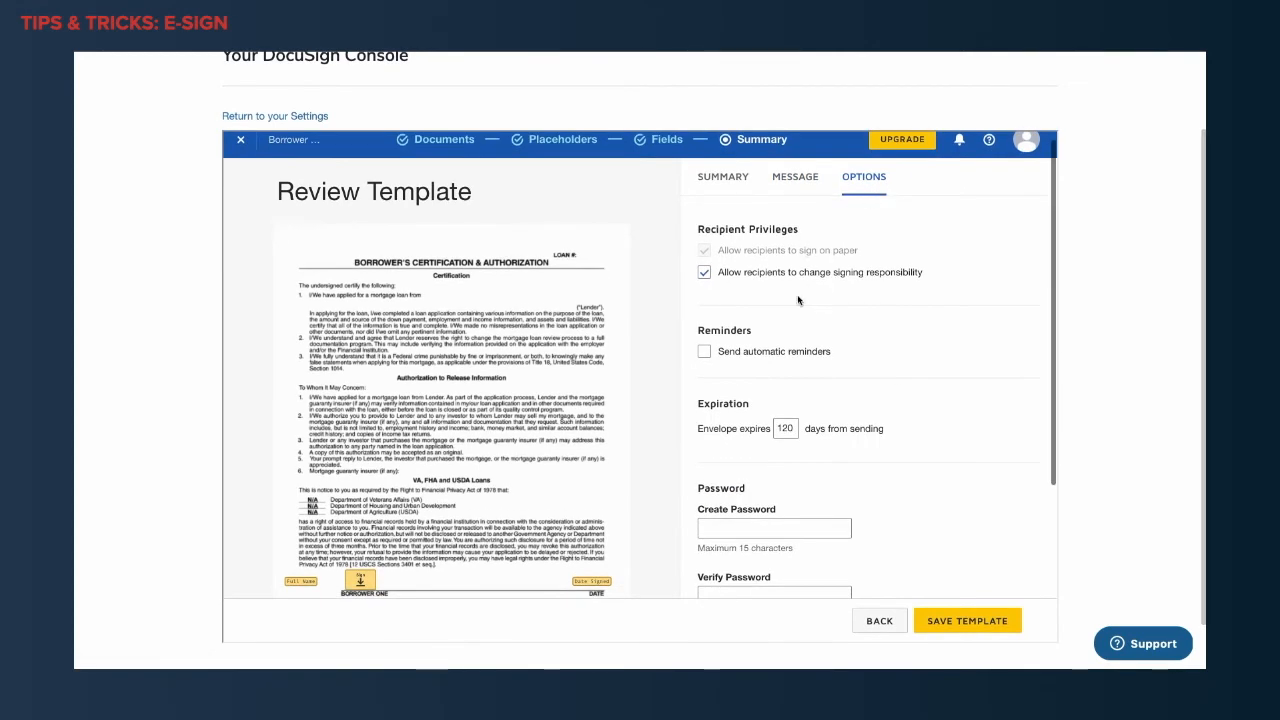
scroll(806, 320, down, 1)
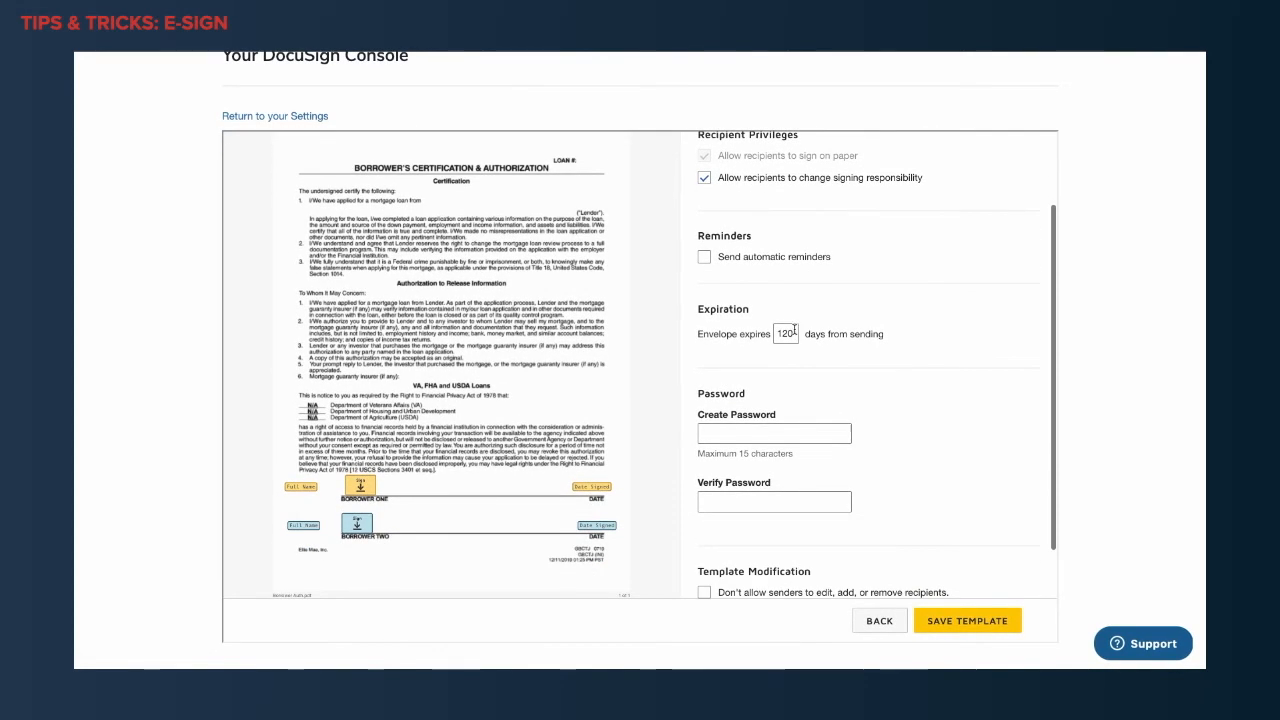
scroll(788, 340, down, 1)
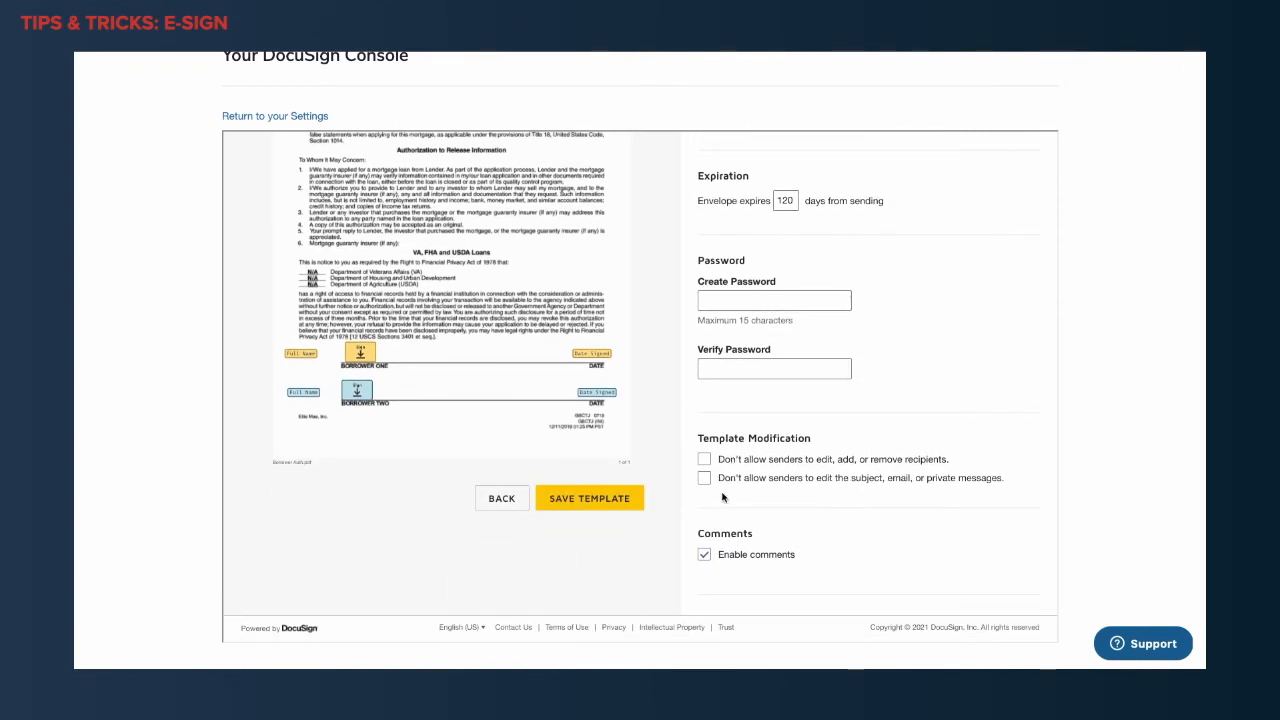
Save and close the template under the name Borrower's Authorization 2.
click(616, 511)
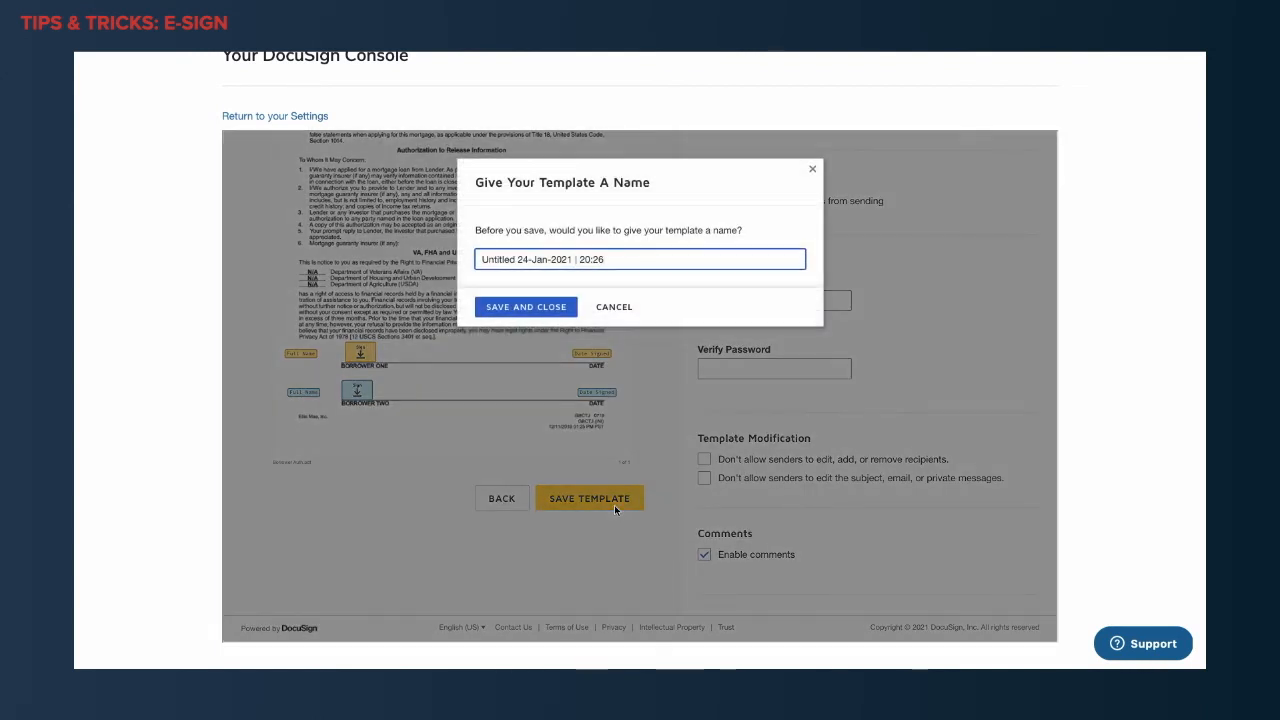
triple_click(612, 260)
text(Borrower's Authorization 2)
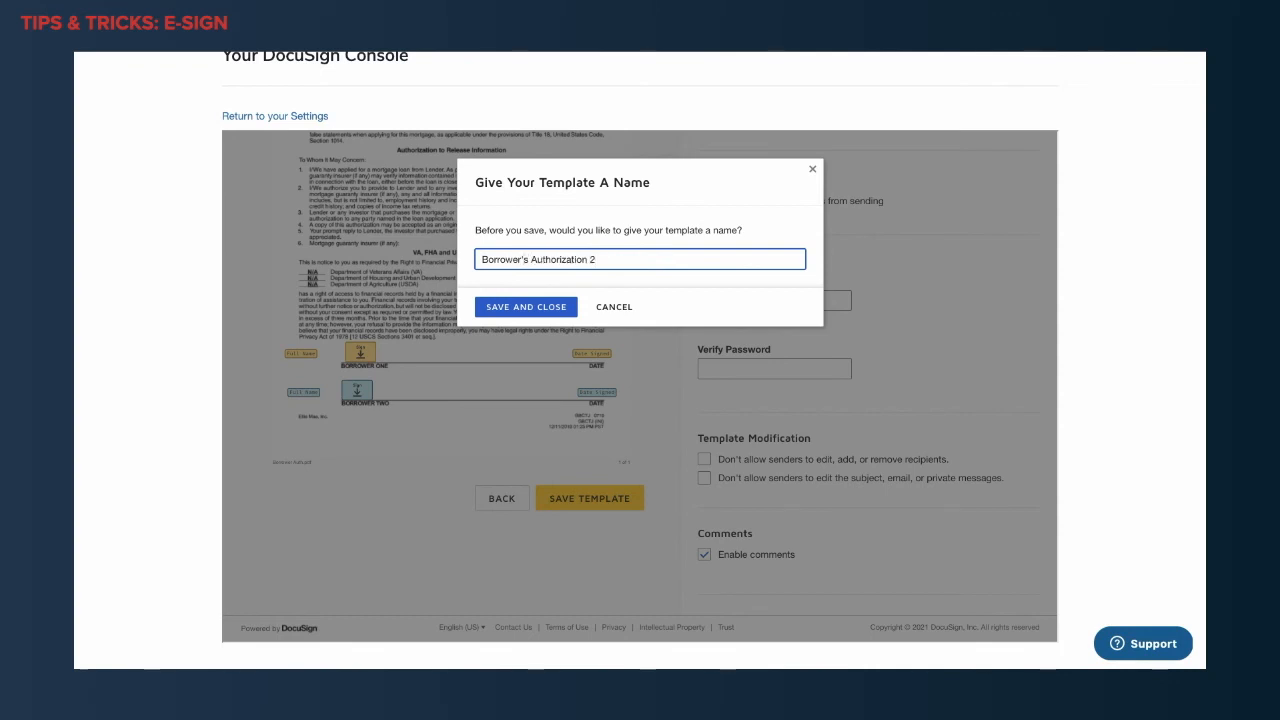
click(537, 309)
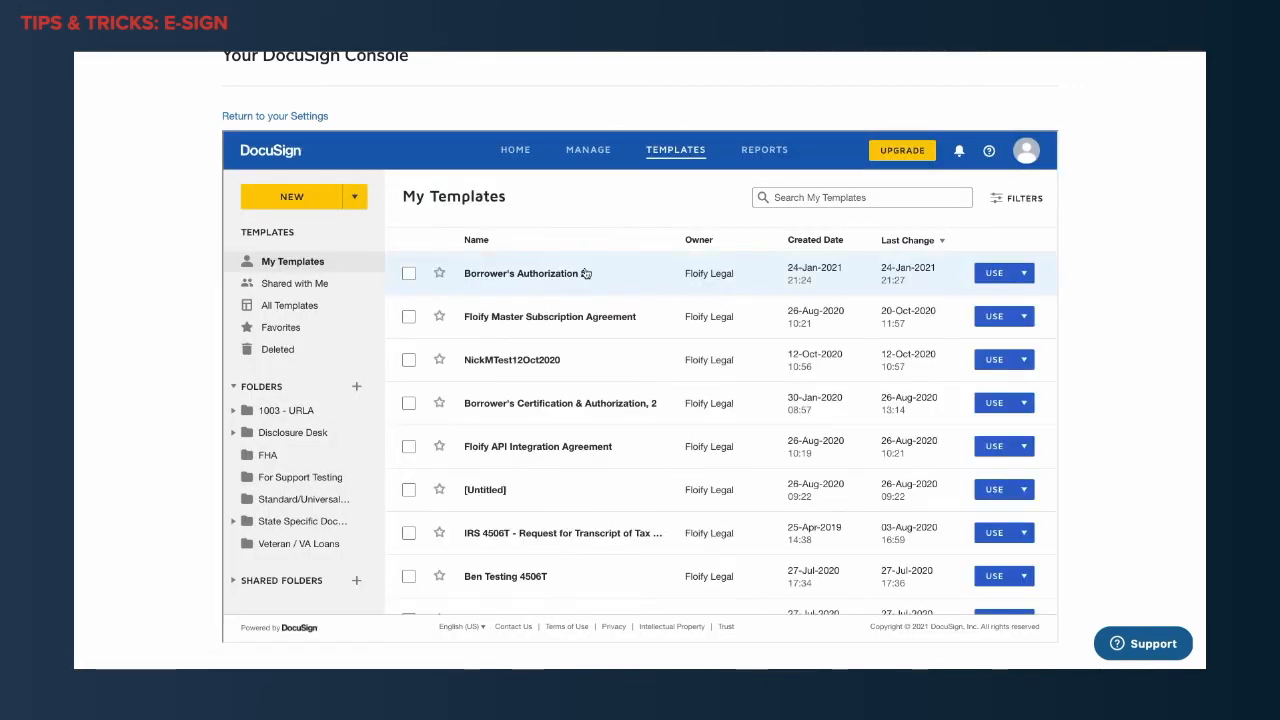
Leave the DocuSign console for the Floify settings and go to the Template Documents section.
scroll(540, 281, up, 2)
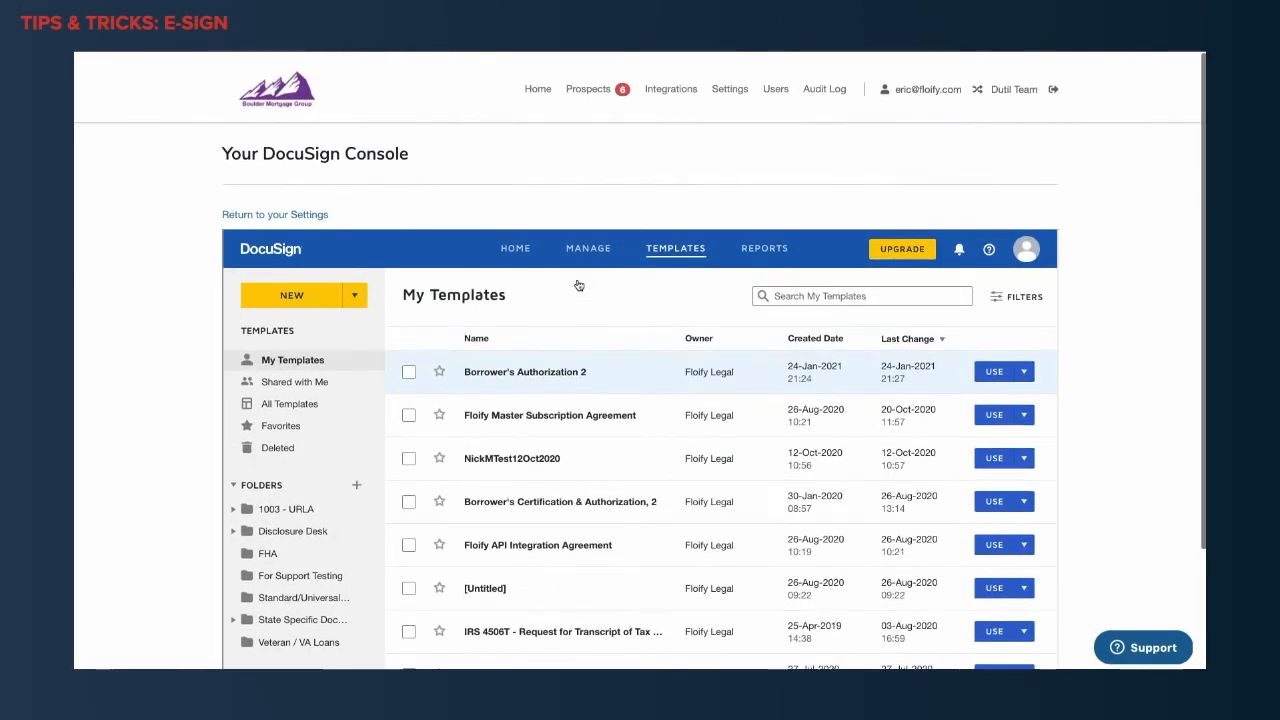
click(738, 91)
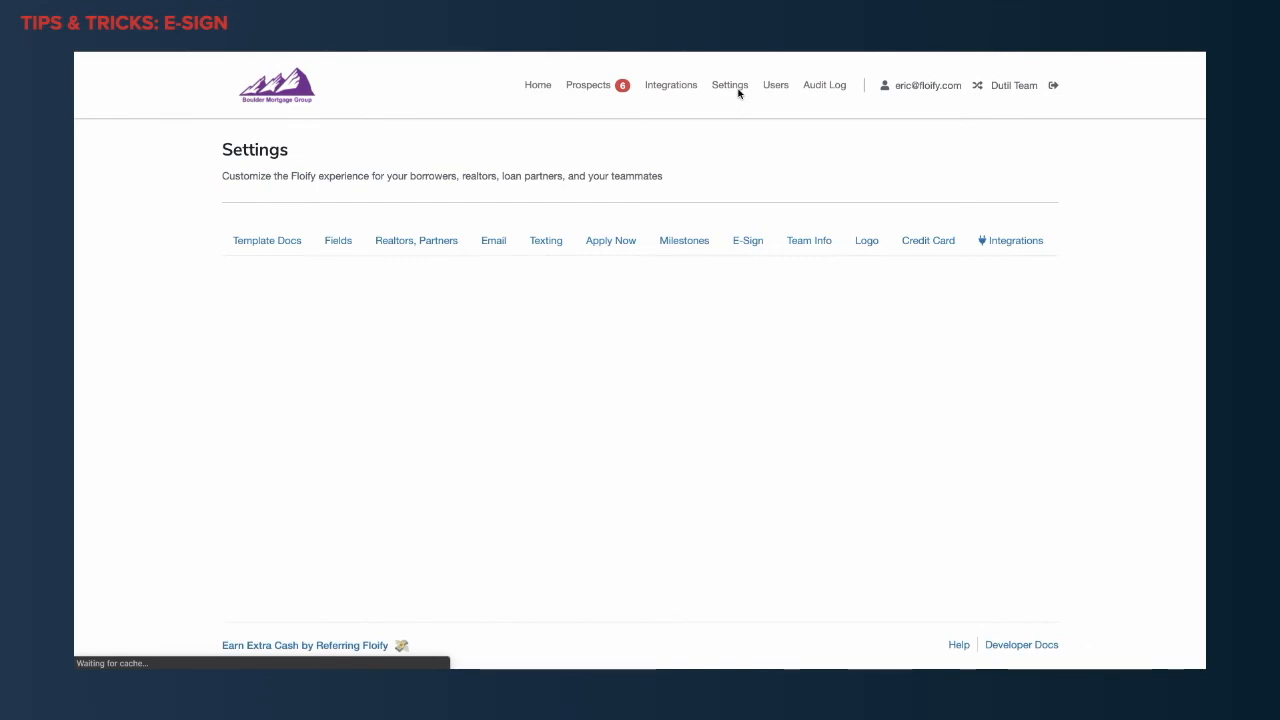
scroll(676, 433, down, 2)
scroll(676, 433, down, 3)
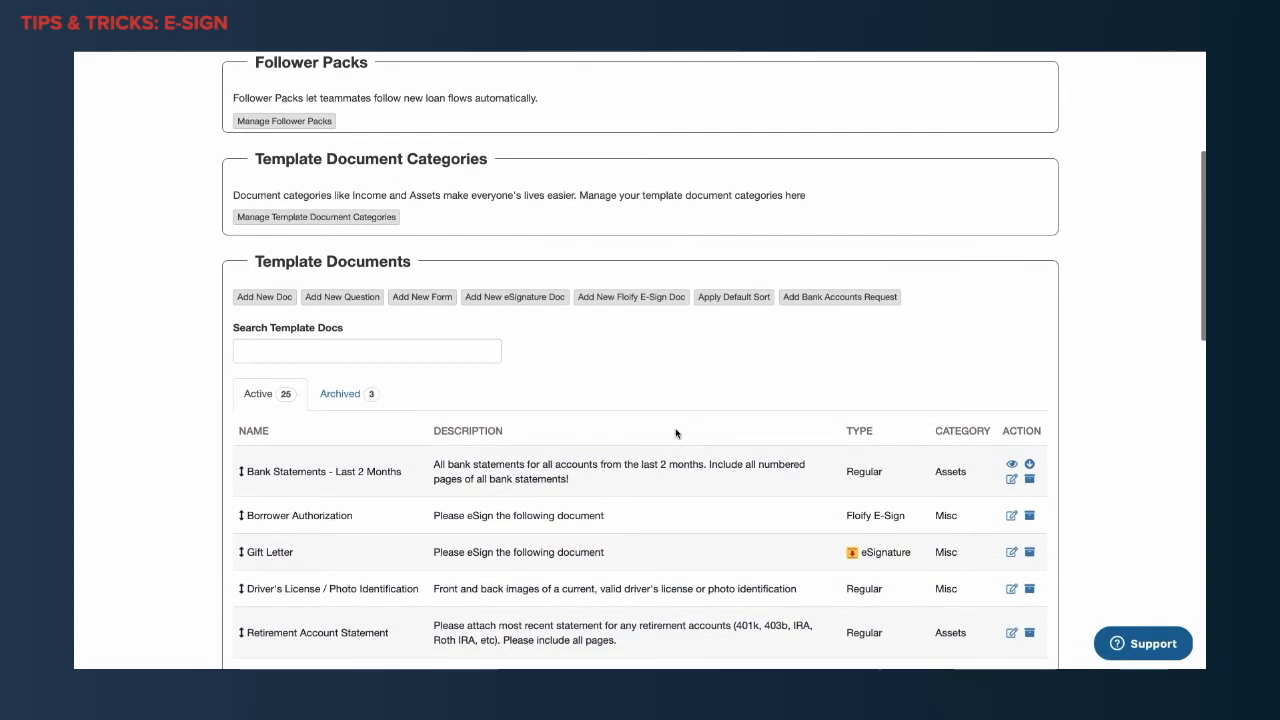
scroll(586, 501, up, 1)
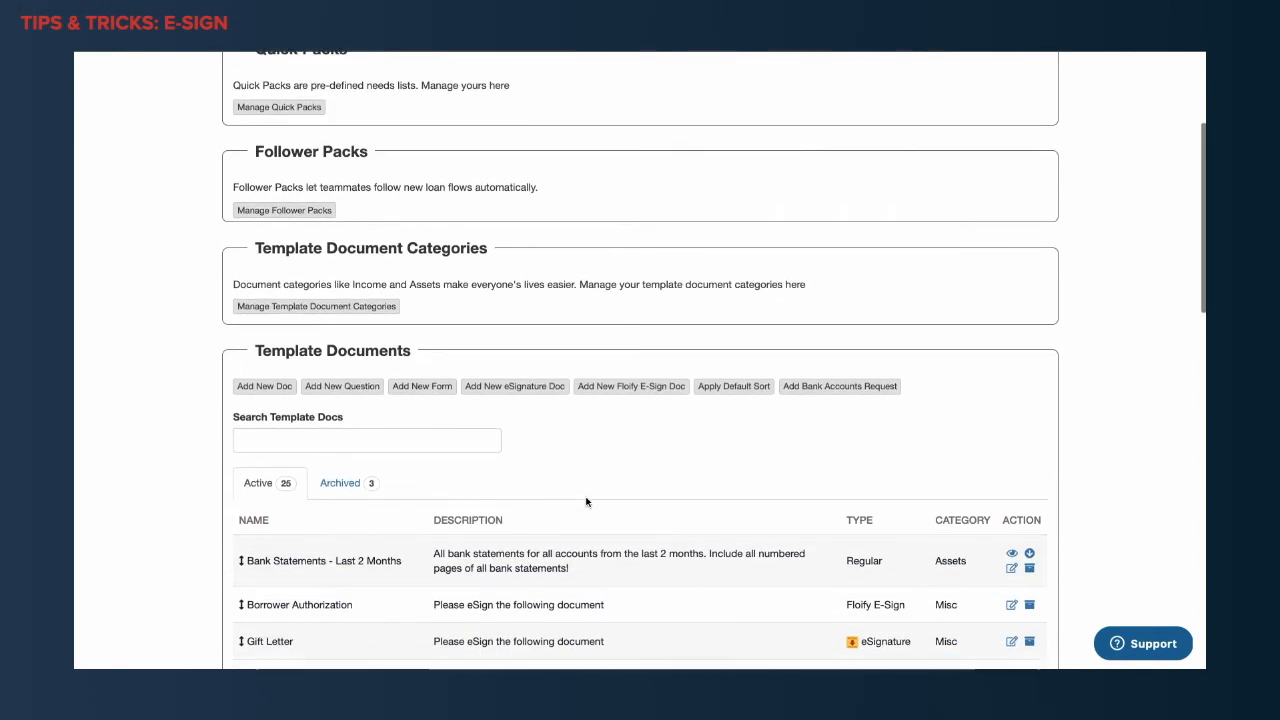
drag(256, 379, 411, 381)
click(451, 390)
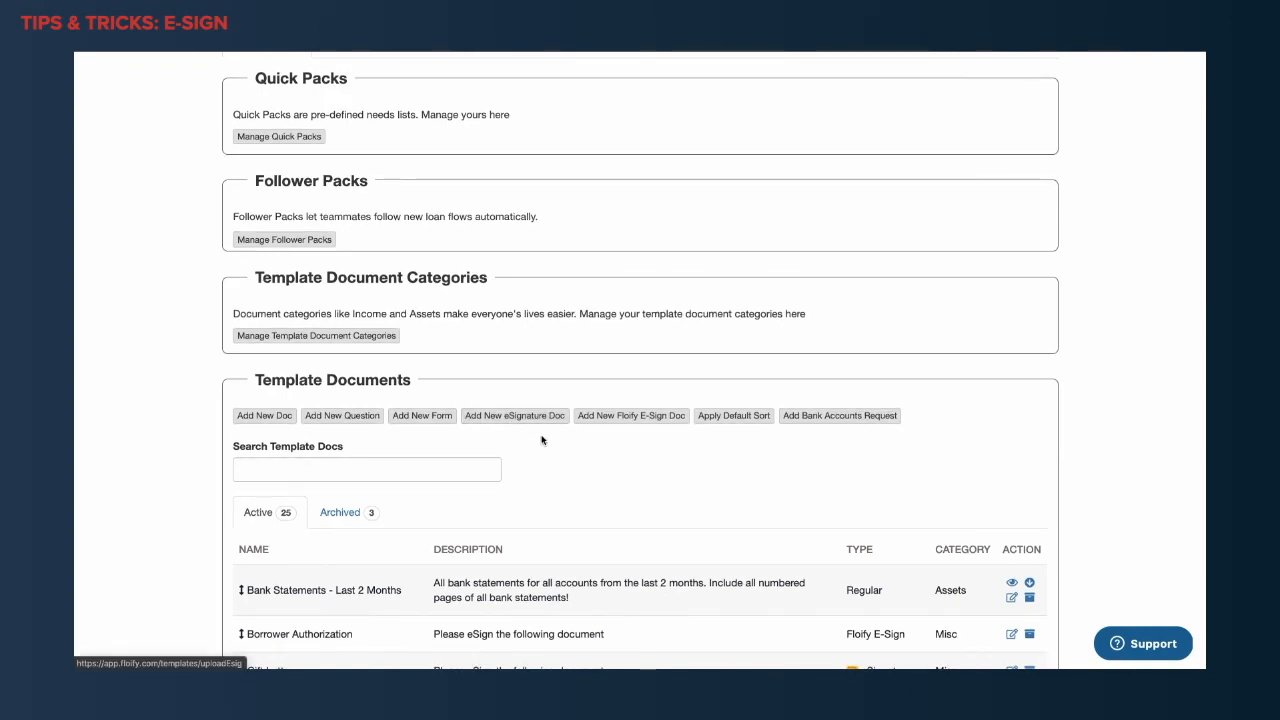
Try to add a Misc Floify E-Sign document named Borrower Authorization that uses the Borrower's Authorization template, and return to the settings.
click(655, 416)
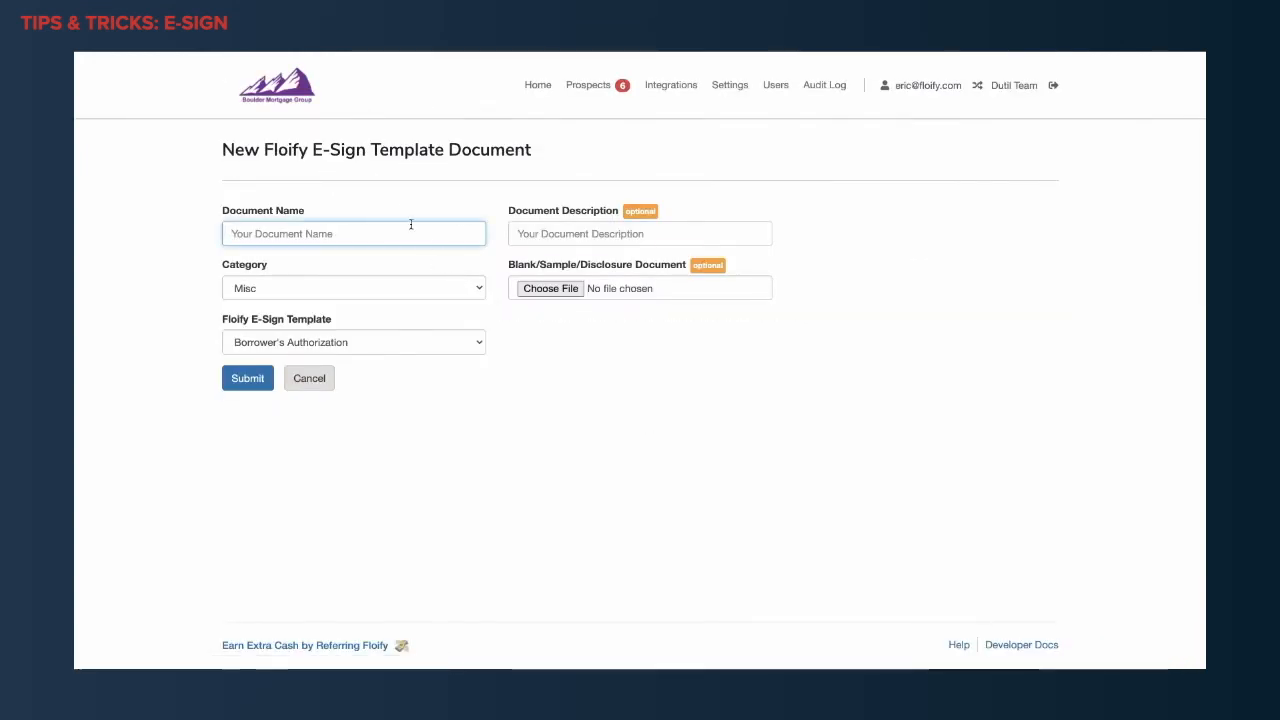
click(412, 229)
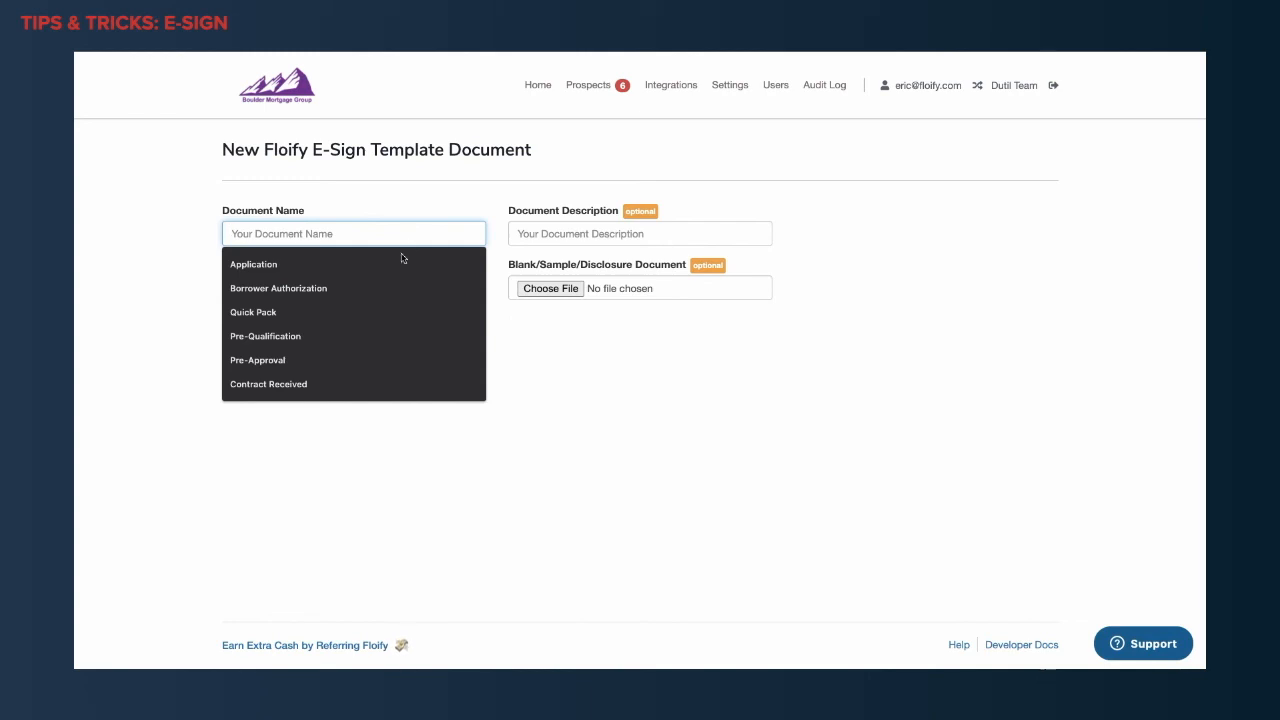
click(397, 288)
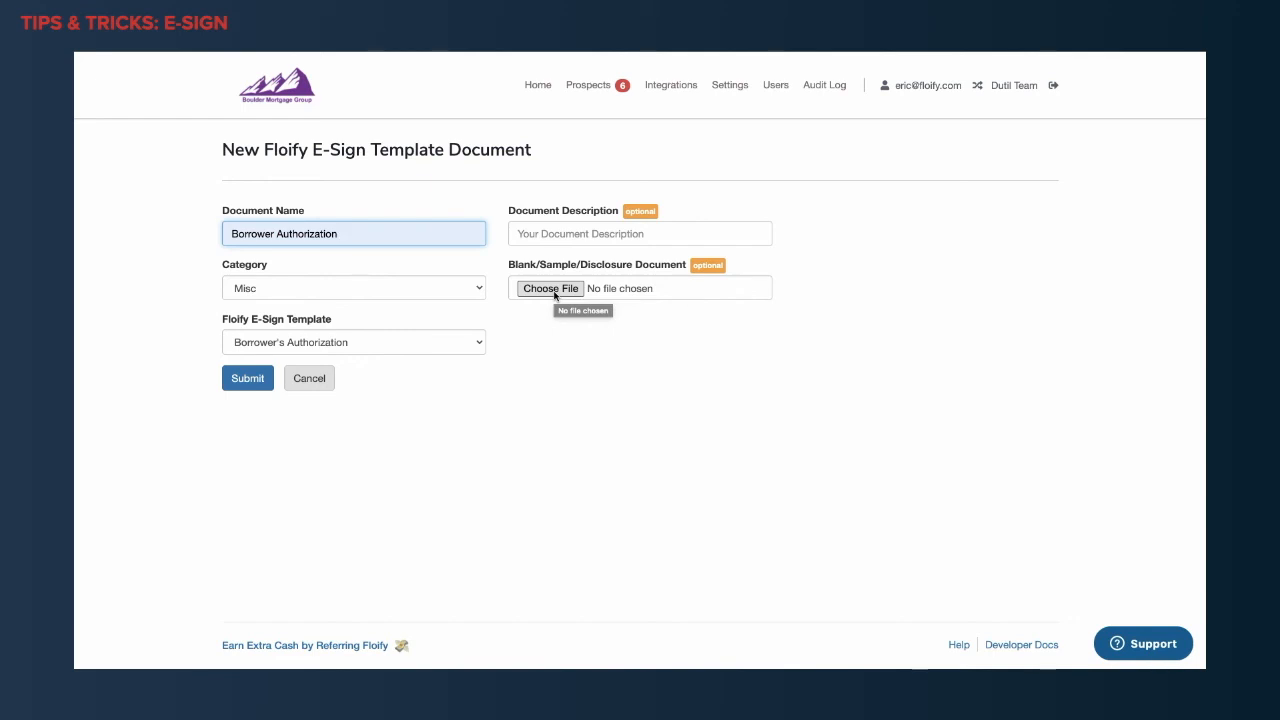
click(446, 350)
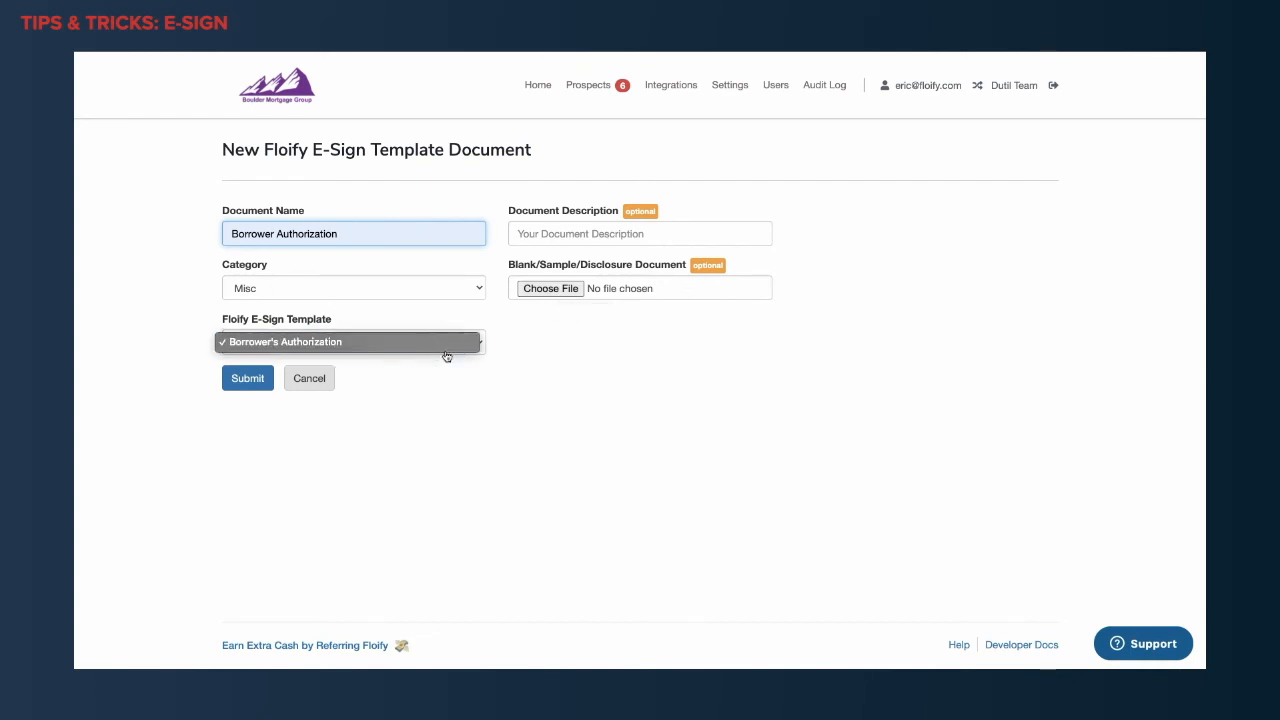
click(287, 346)
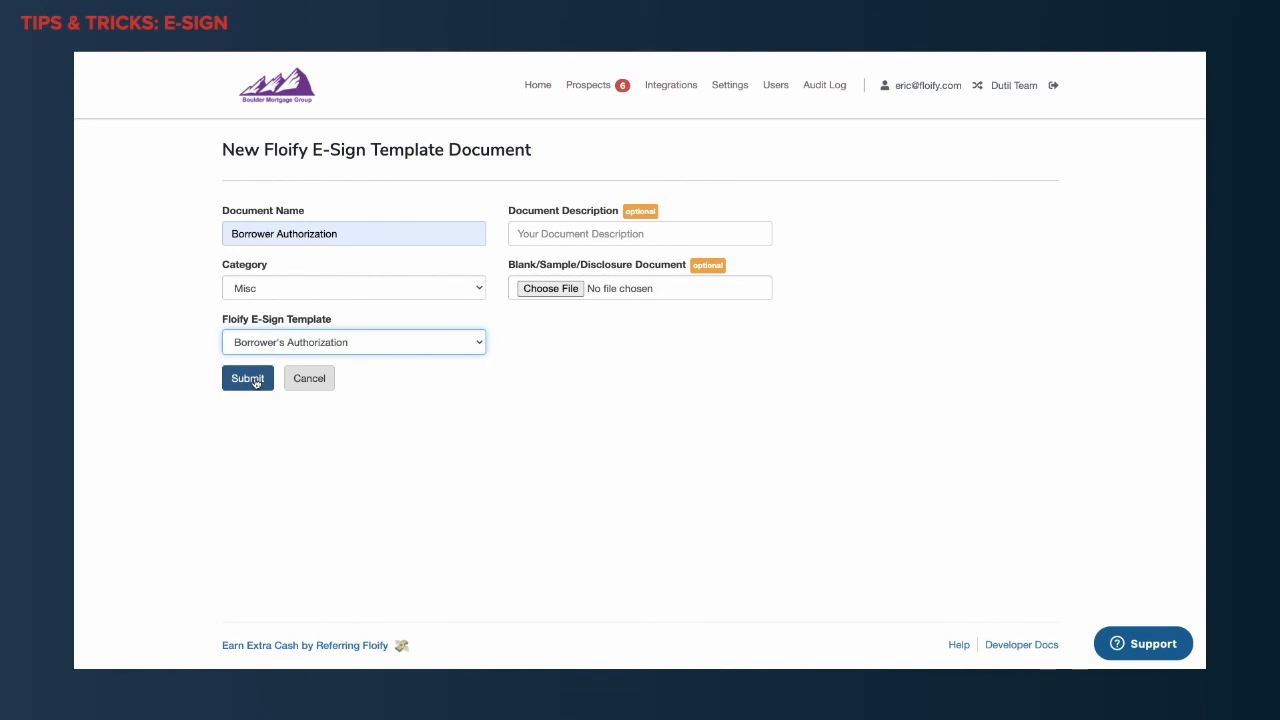
click(253, 380)
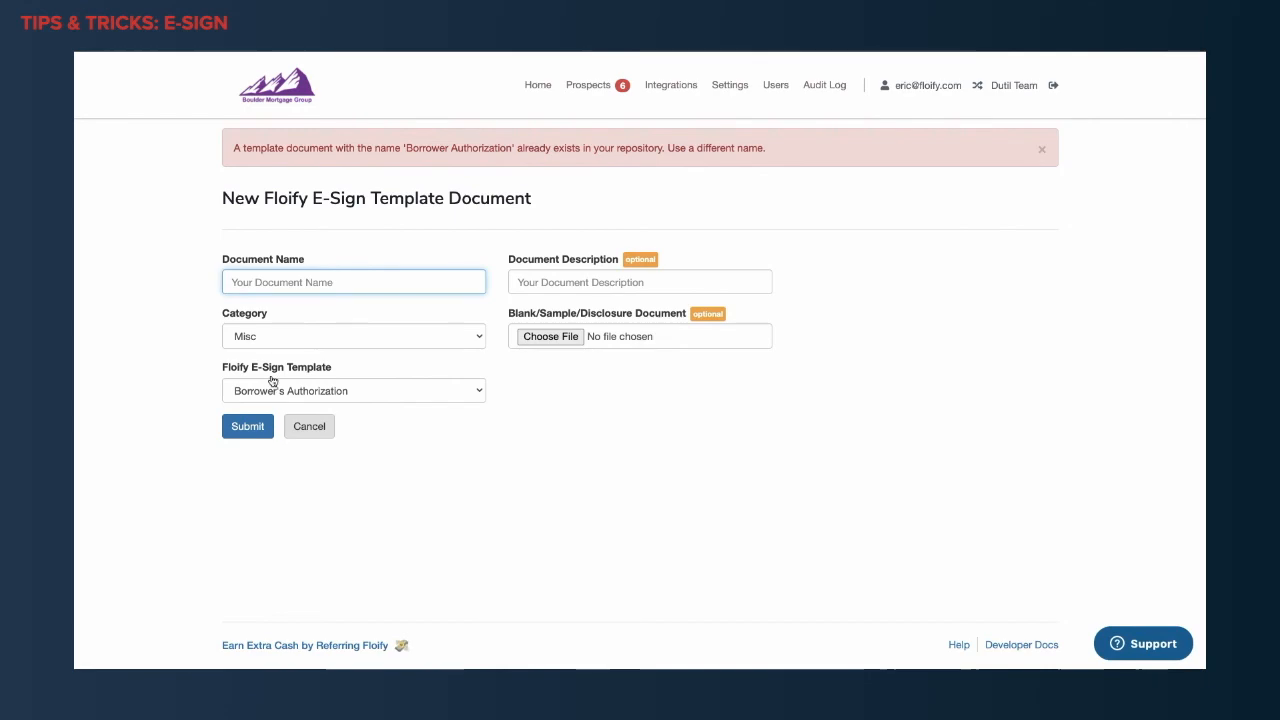
text(Borrower Authorization)
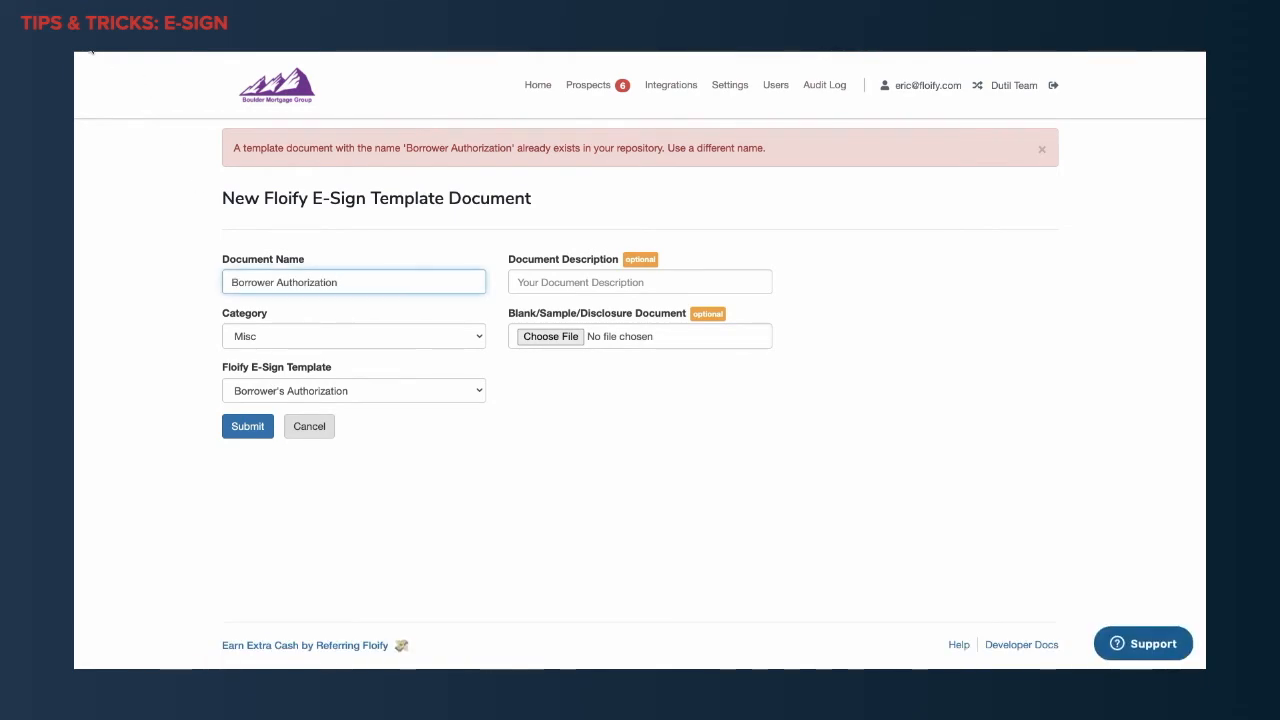
click(91, 50)
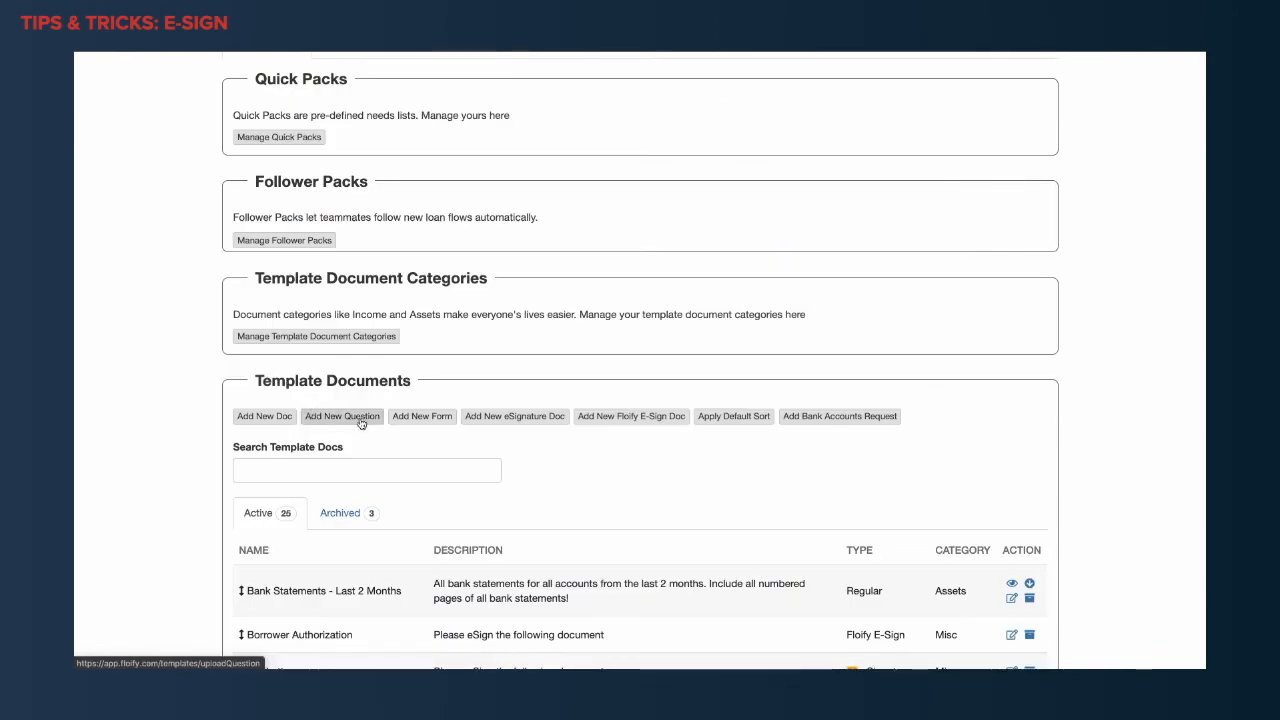
Try to add an eSignature template document named Borrower Authorization, browsing the available DocuSign templates, and return to the settings.
scroll(342, 417, down, 4)
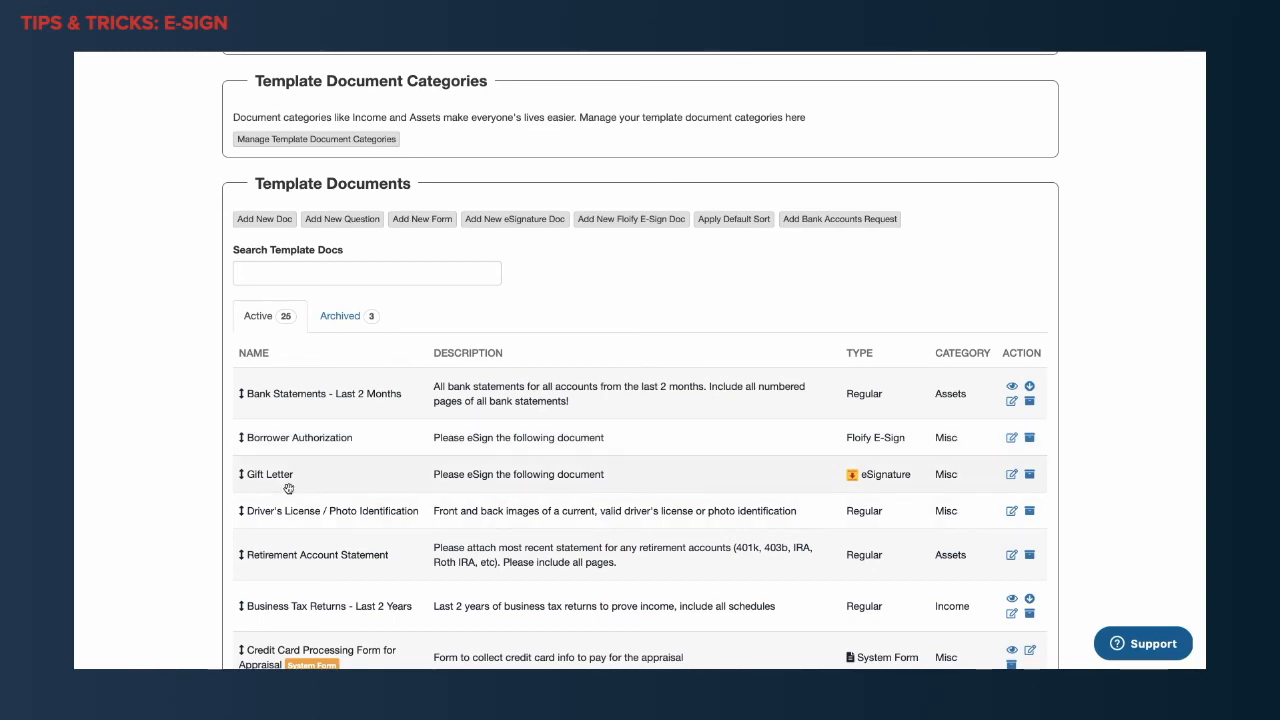
scroll(311, 490, up, 3)
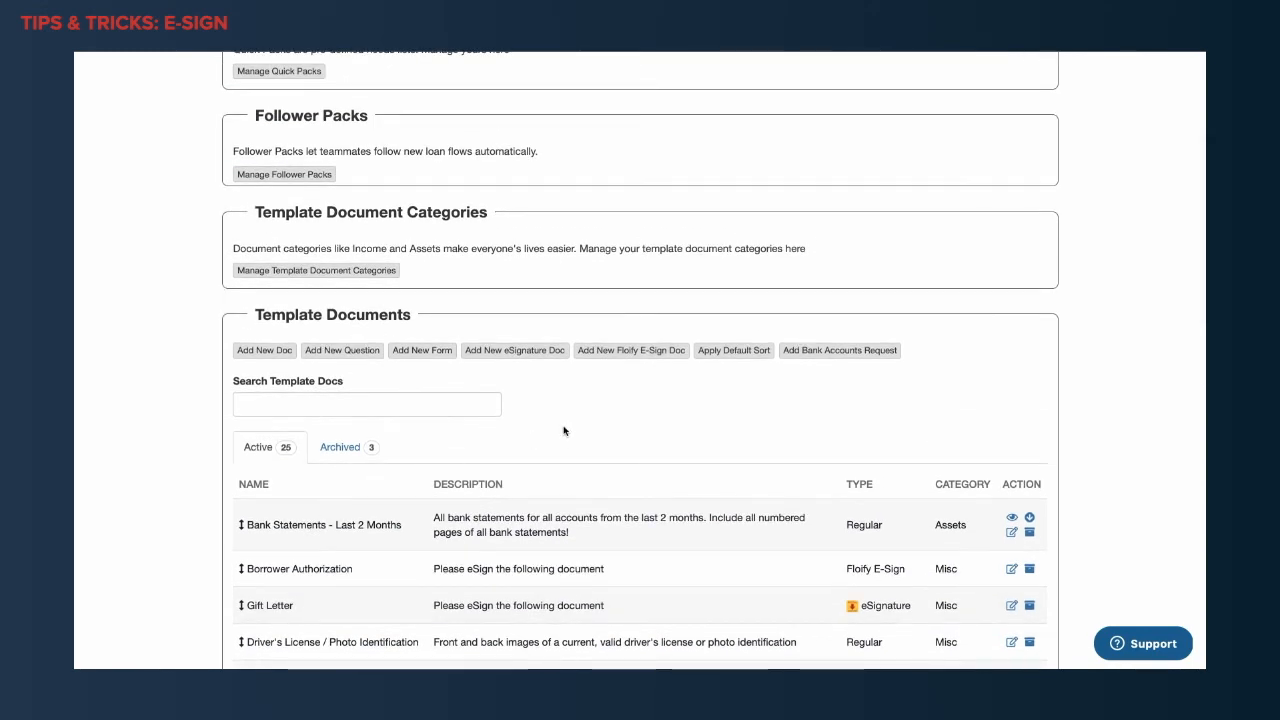
click(523, 358)
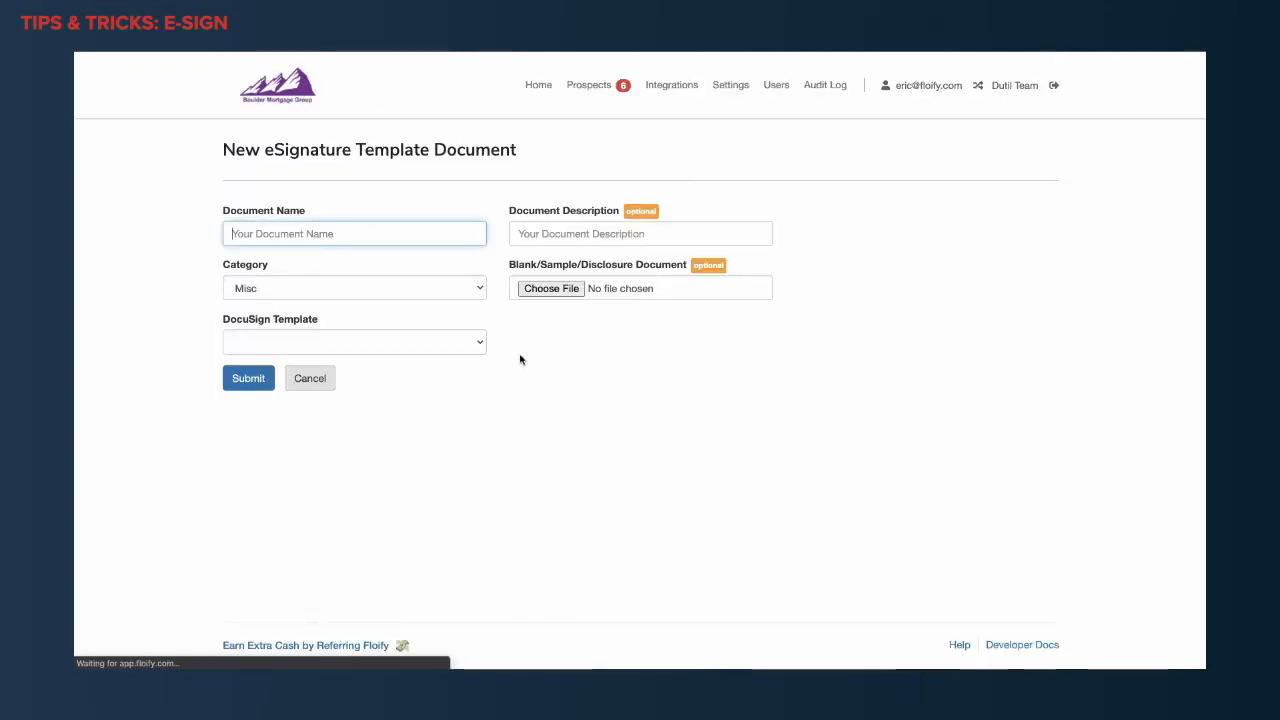
text(Borro)
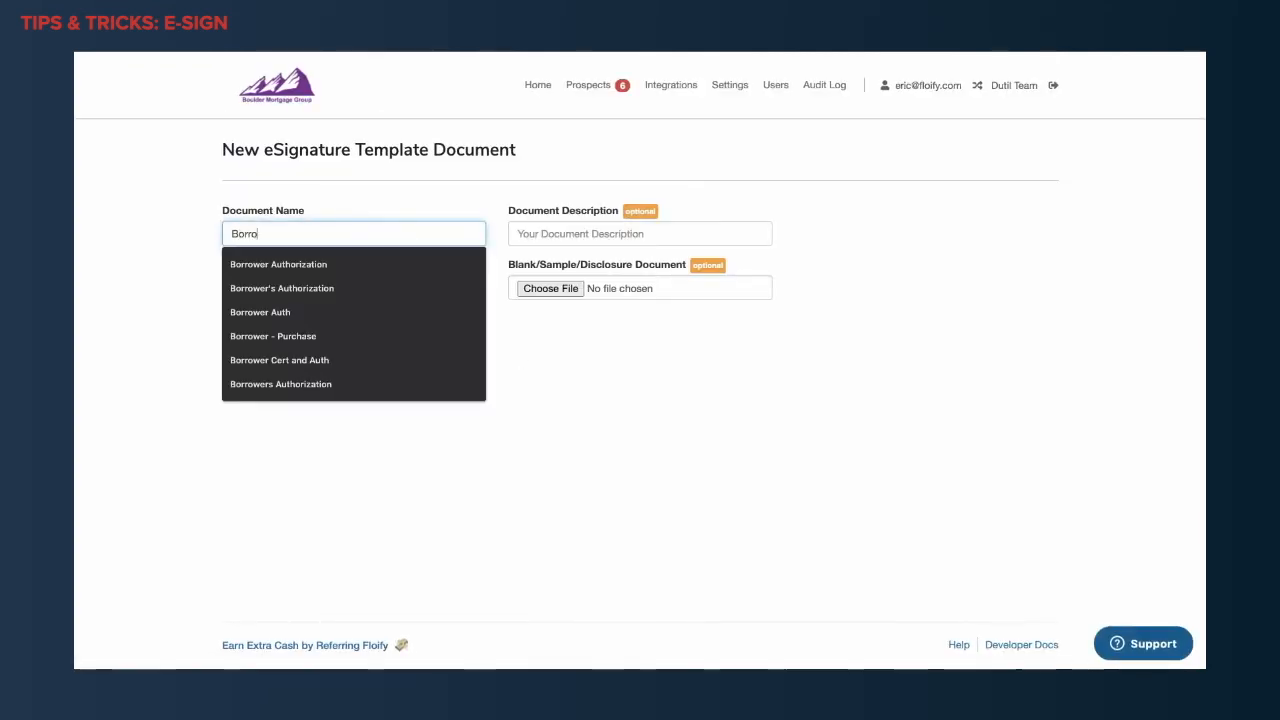
text(wer Authorization)
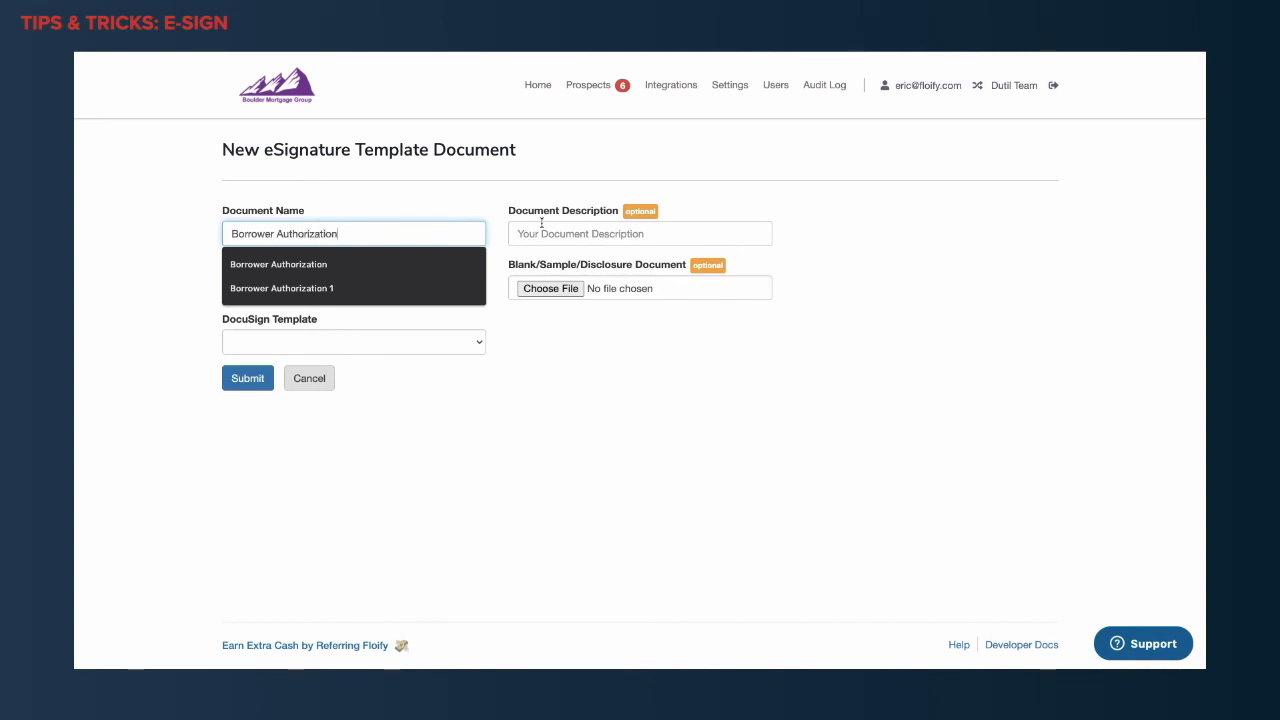
click(490, 191)
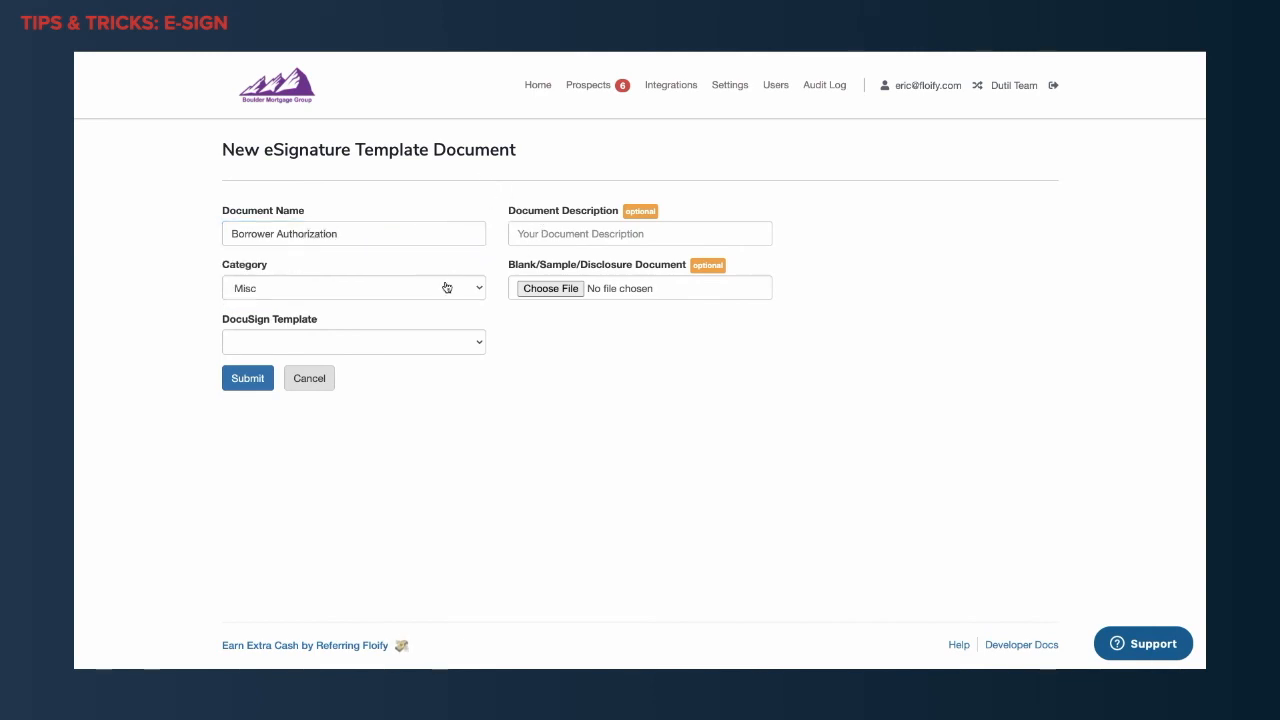
click(480, 343)
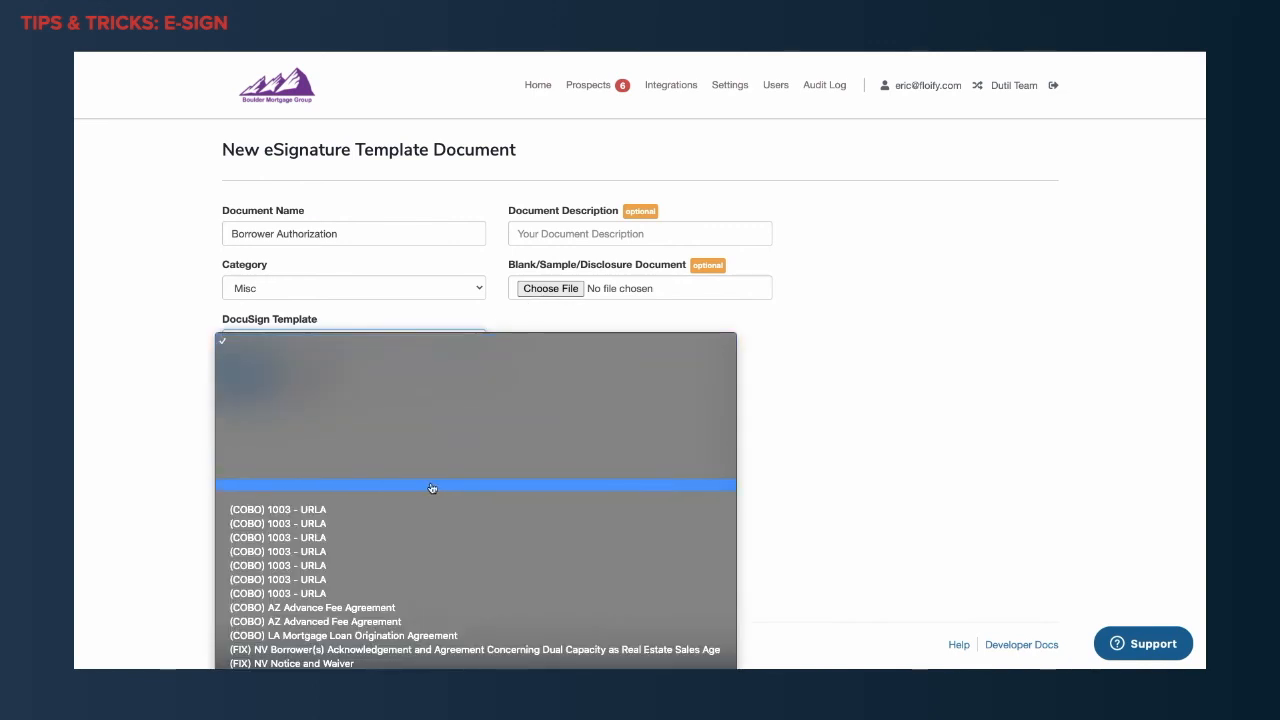
scroll(432, 487, down, 5)
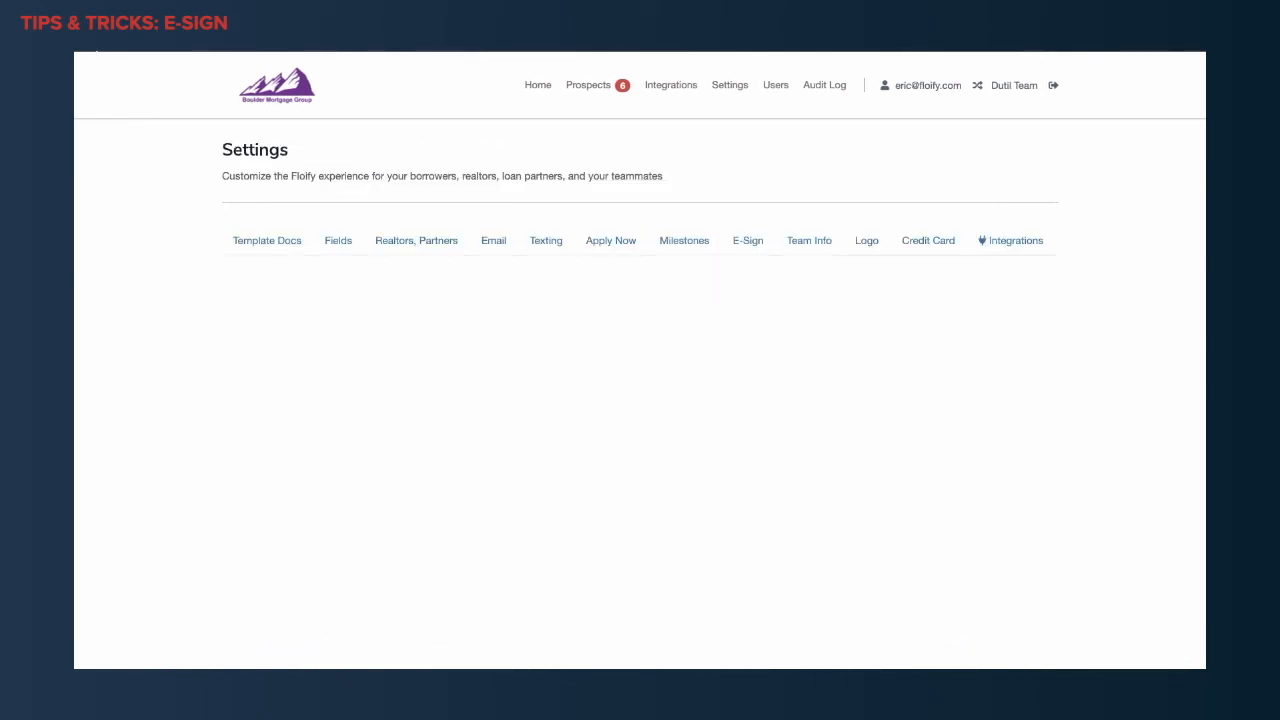
Examine the active Template Documents list and the document types, including the Borrower Authorization and Gift Letter entries.
scroll(577, 560, down, 10)
scroll(577, 560, down, 3)
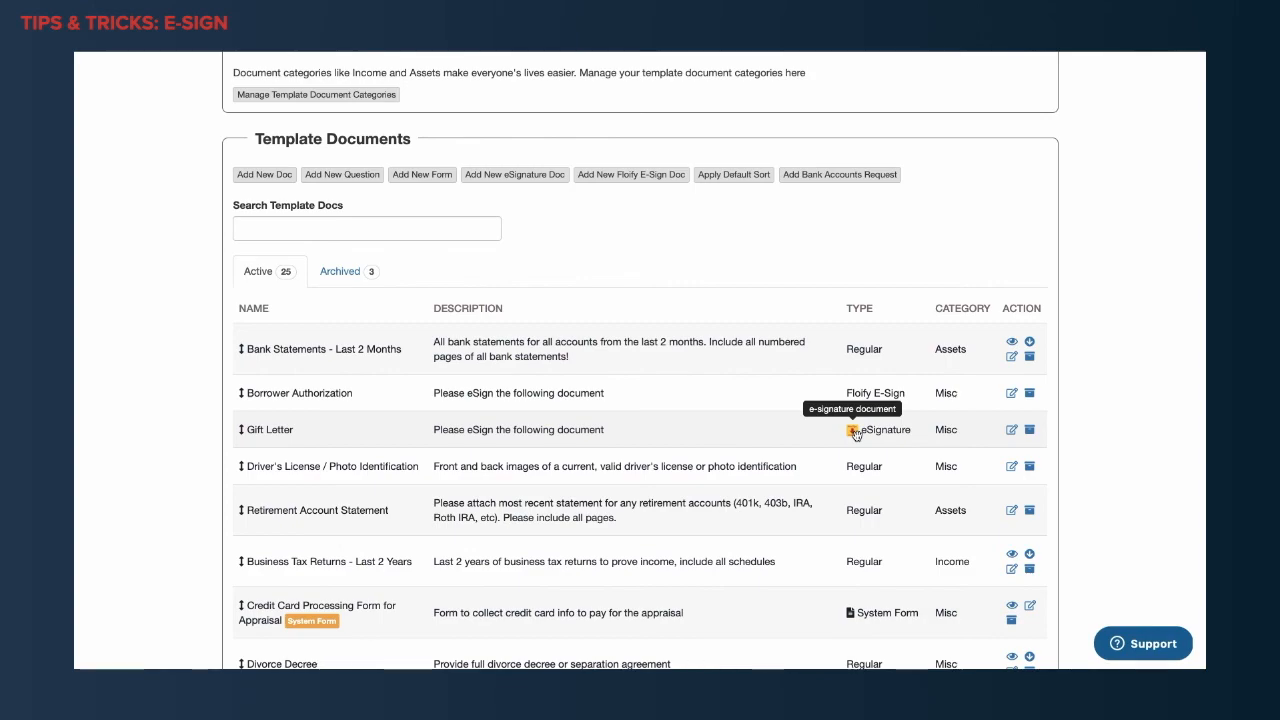
scroll(812, 493, down, 10)
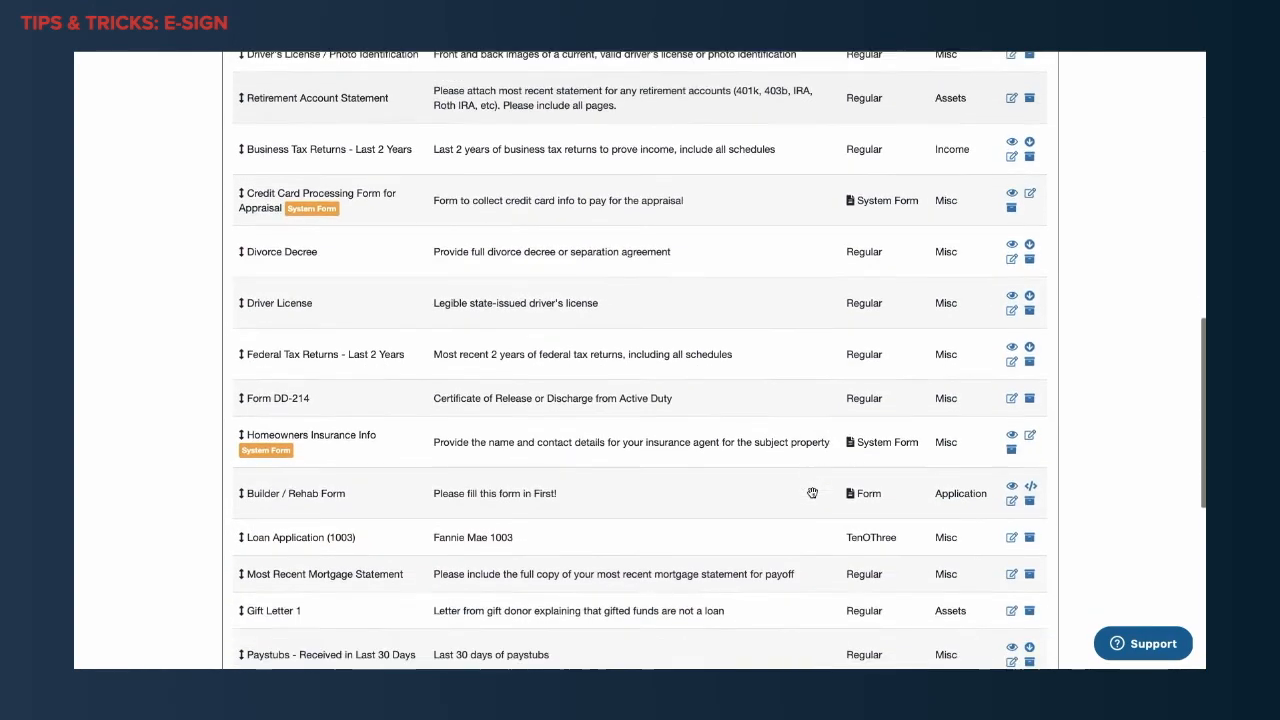
scroll(812, 493, up, 10)
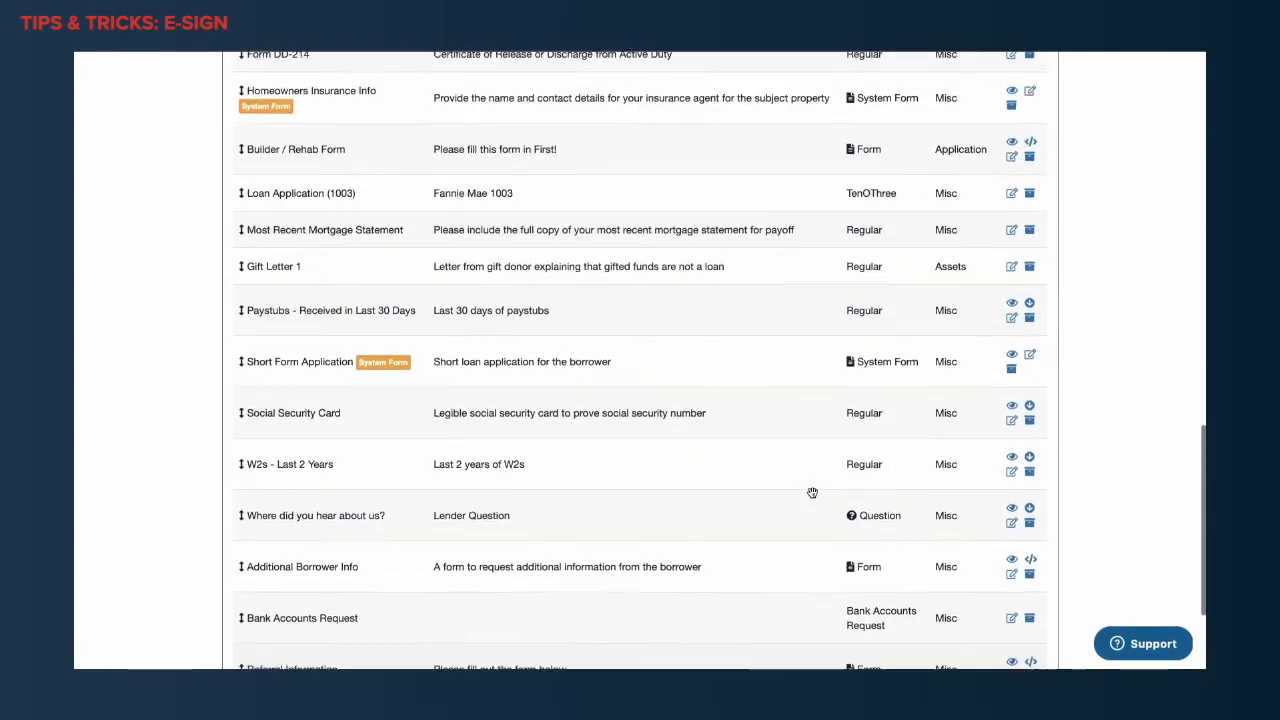
scroll(812, 493, up, 2)
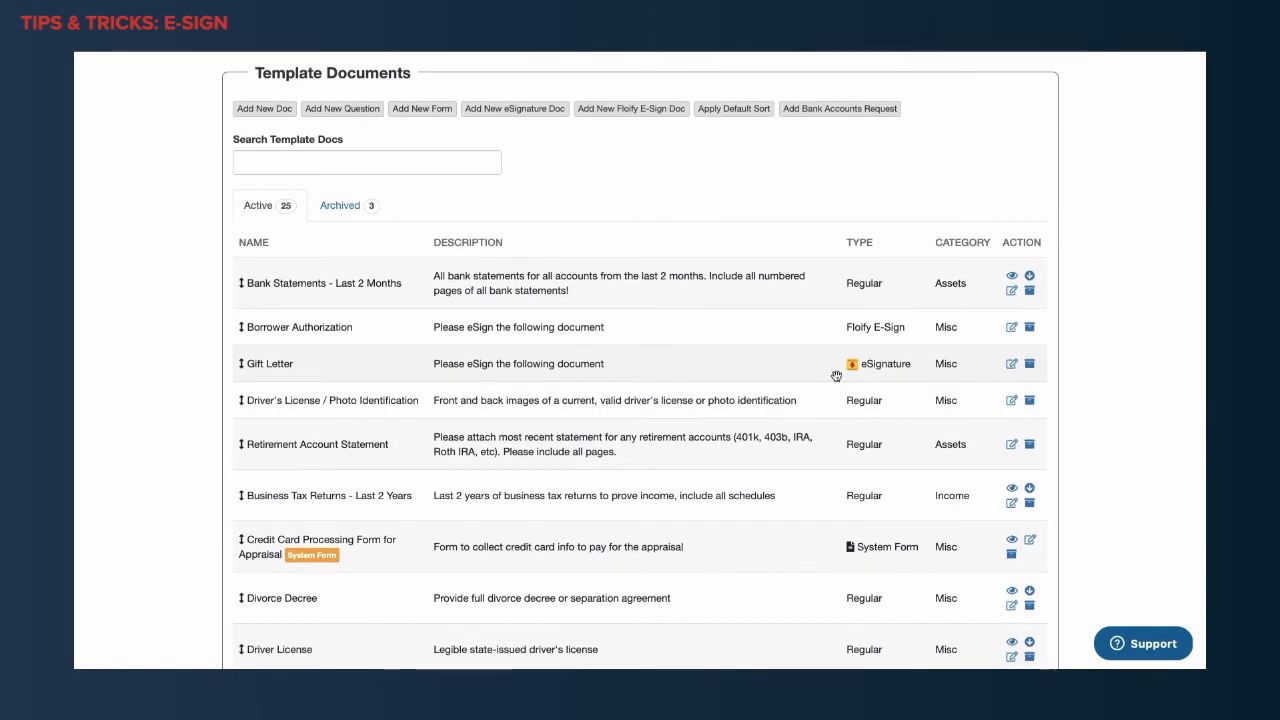
scroll(836, 376, up, 1)
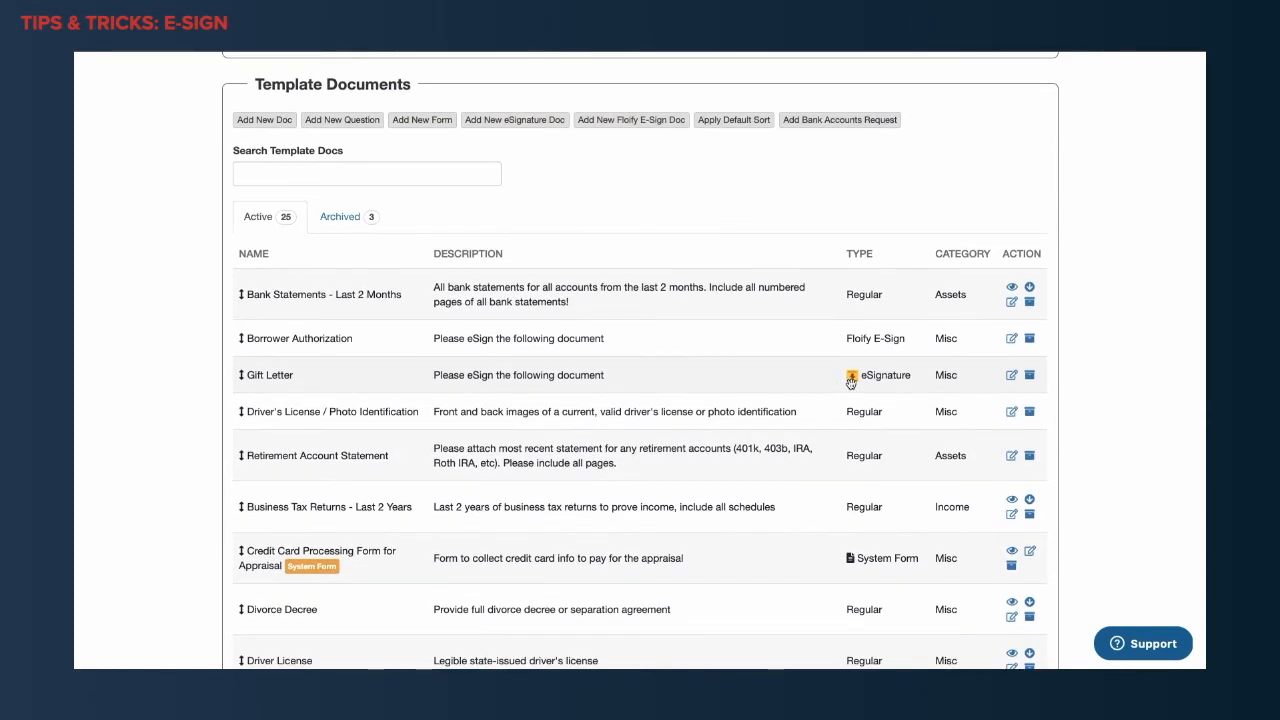
scroll(789, 381, up, 8)
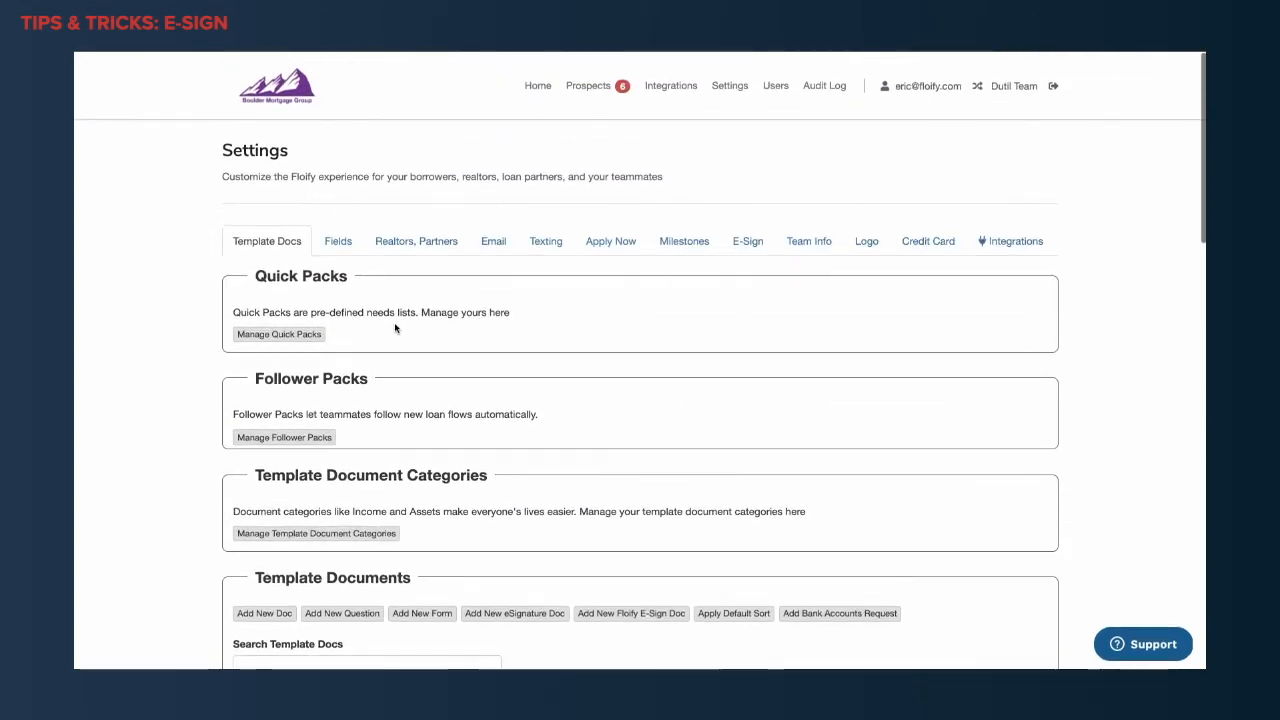
Try including Borrower Authorization in the Conventional Pre-Approval quick pack, and return to the settings.
drag(256, 276, 360, 278)
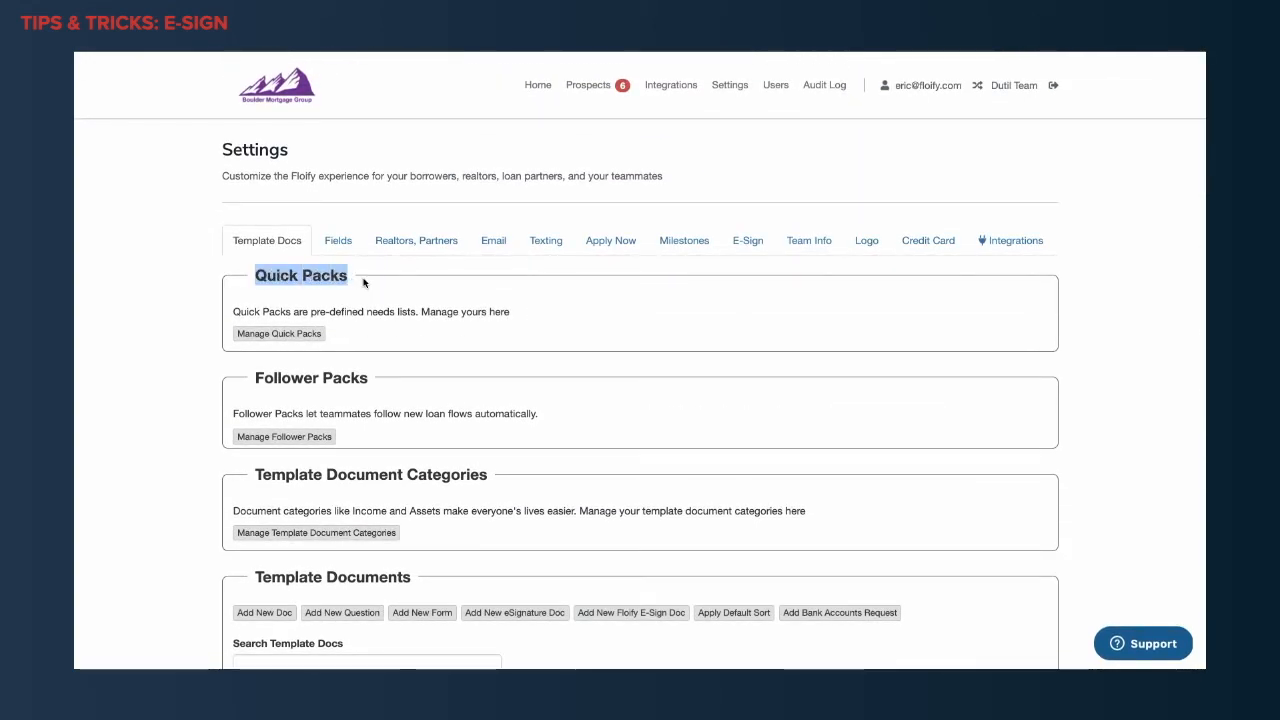
click(364, 285)
click(301, 338)
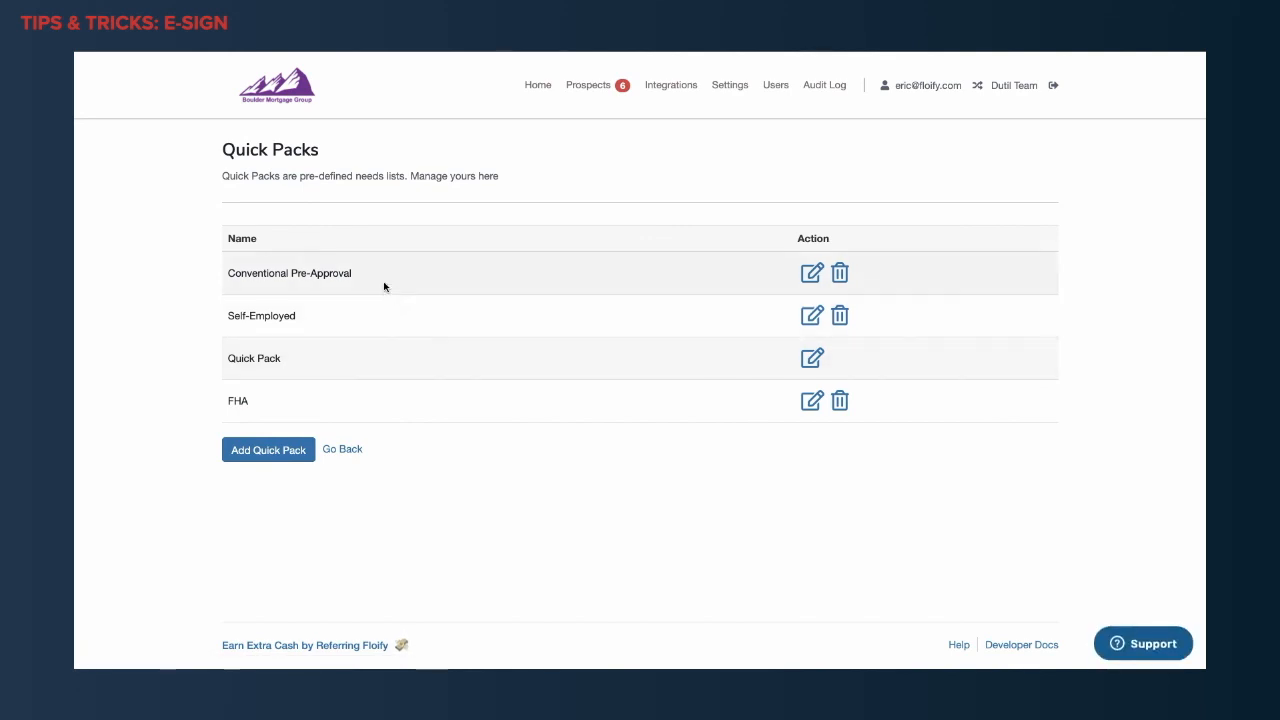
click(803, 279)
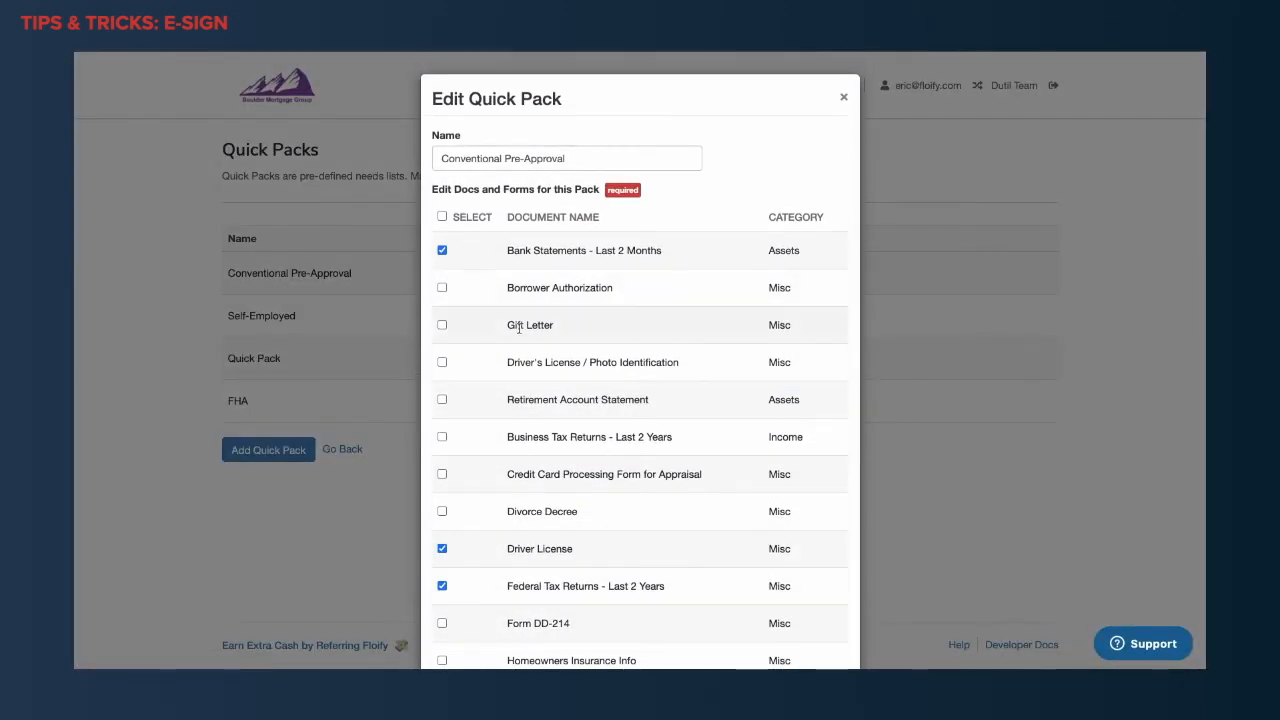
click(442, 288)
click(442, 288)
click(843, 98)
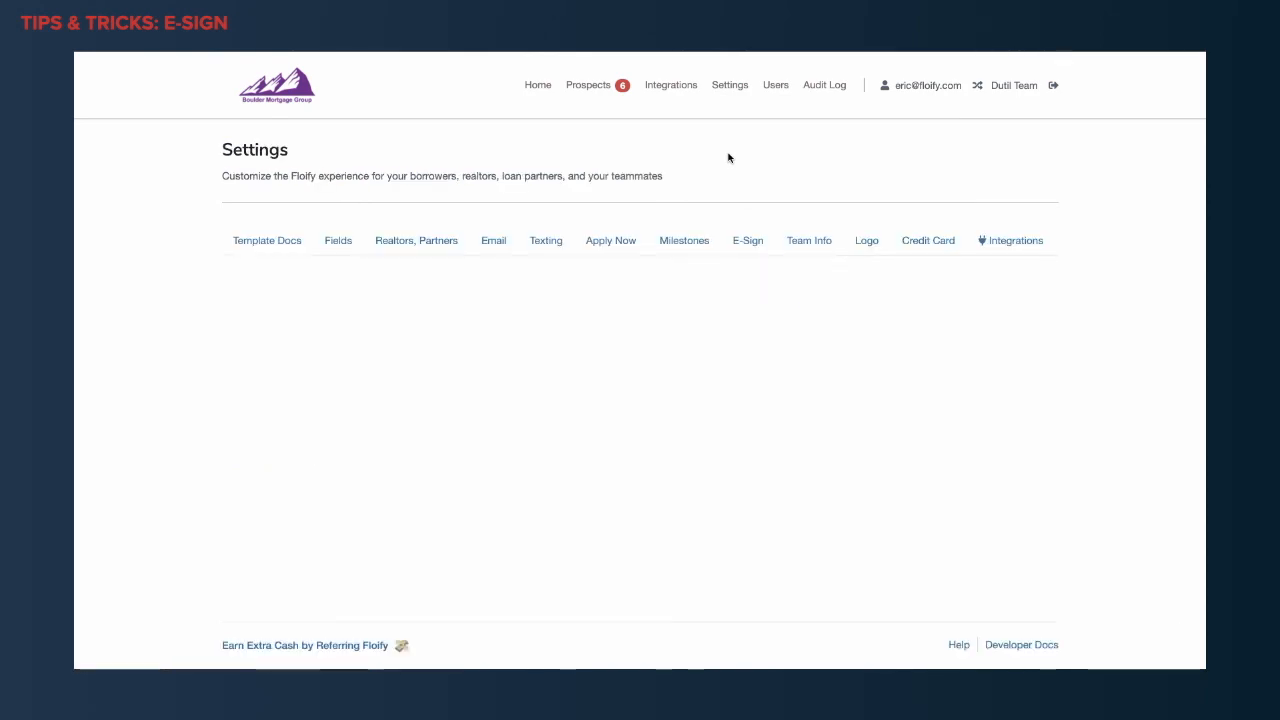
Go to the Automatic Doc Requests business rules in the Apply Now settings.
click(602, 250)
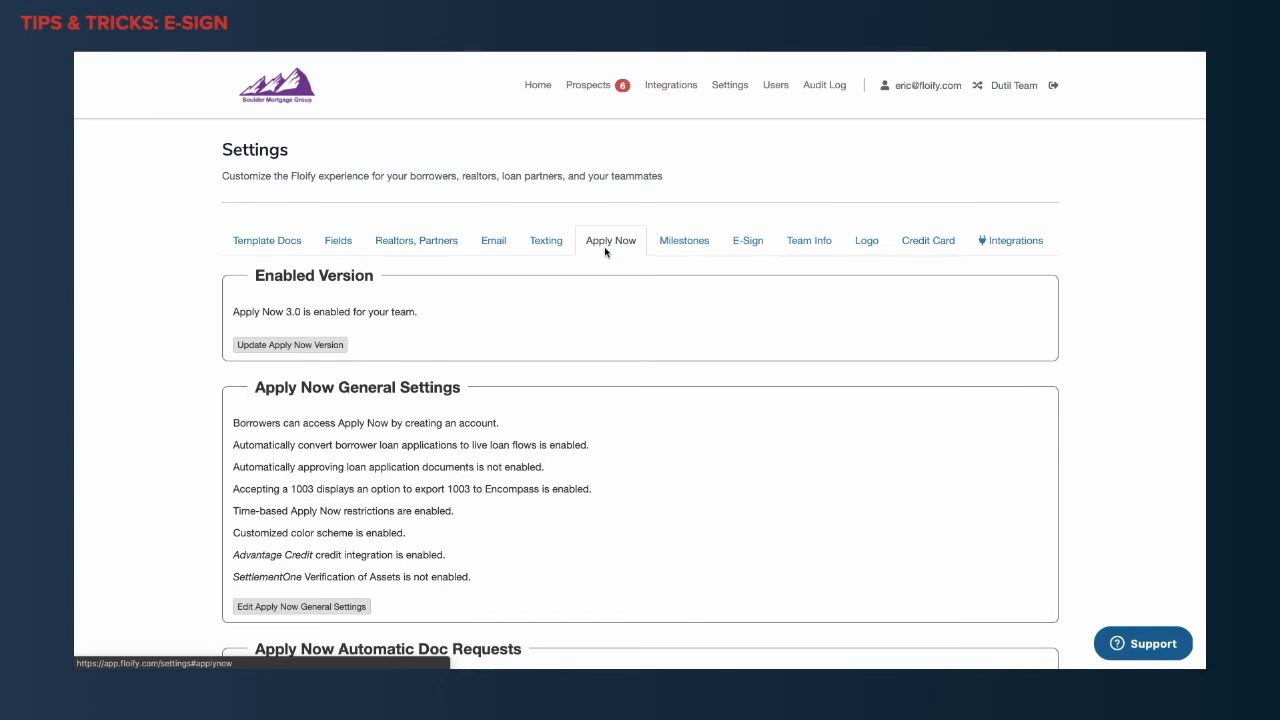
scroll(605, 252, down, 3)
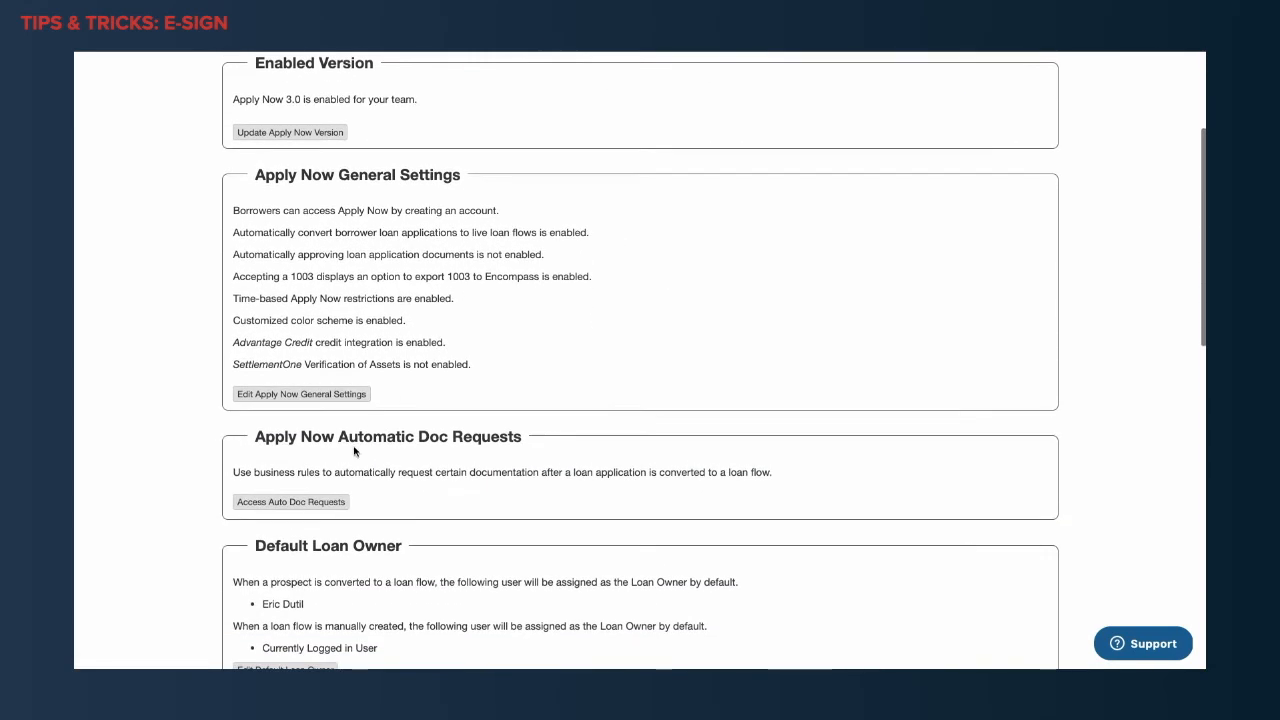
drag(260, 440, 348, 440)
click(379, 508)
click(290, 504)
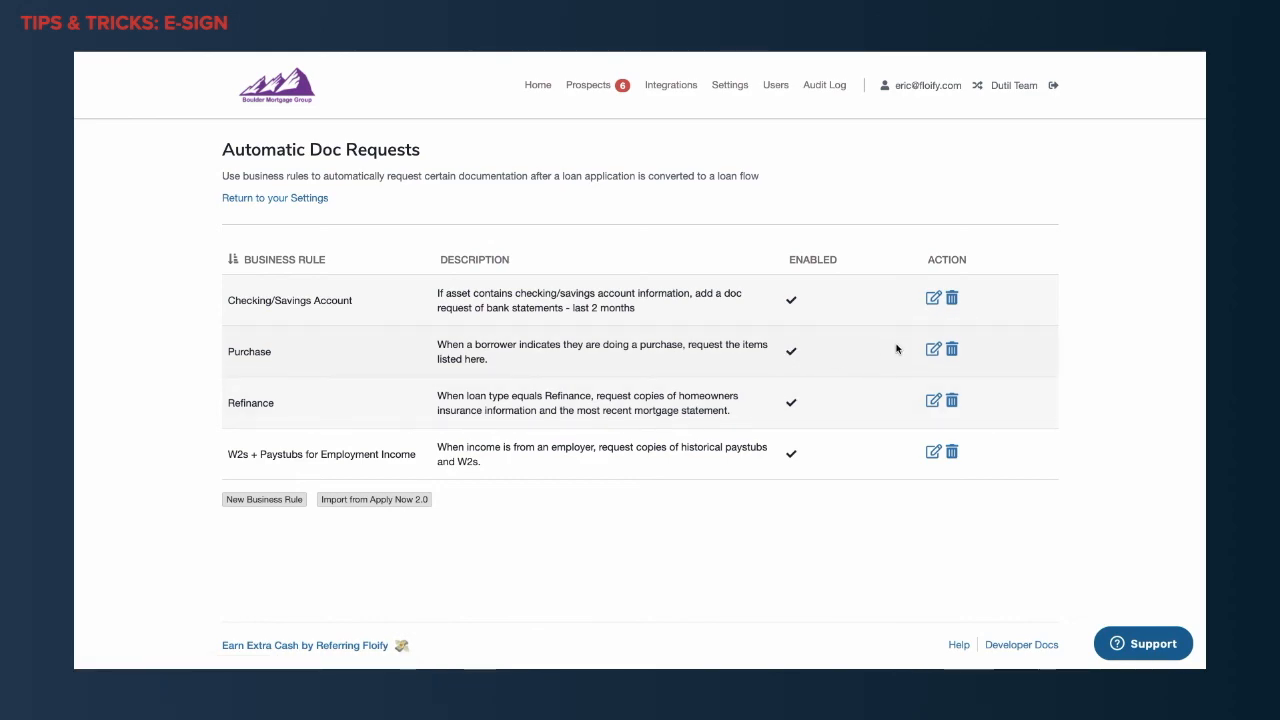
Add a Borrower Authorization doc request as an action of the Purchase business rule and save the rule.
click(932, 349)
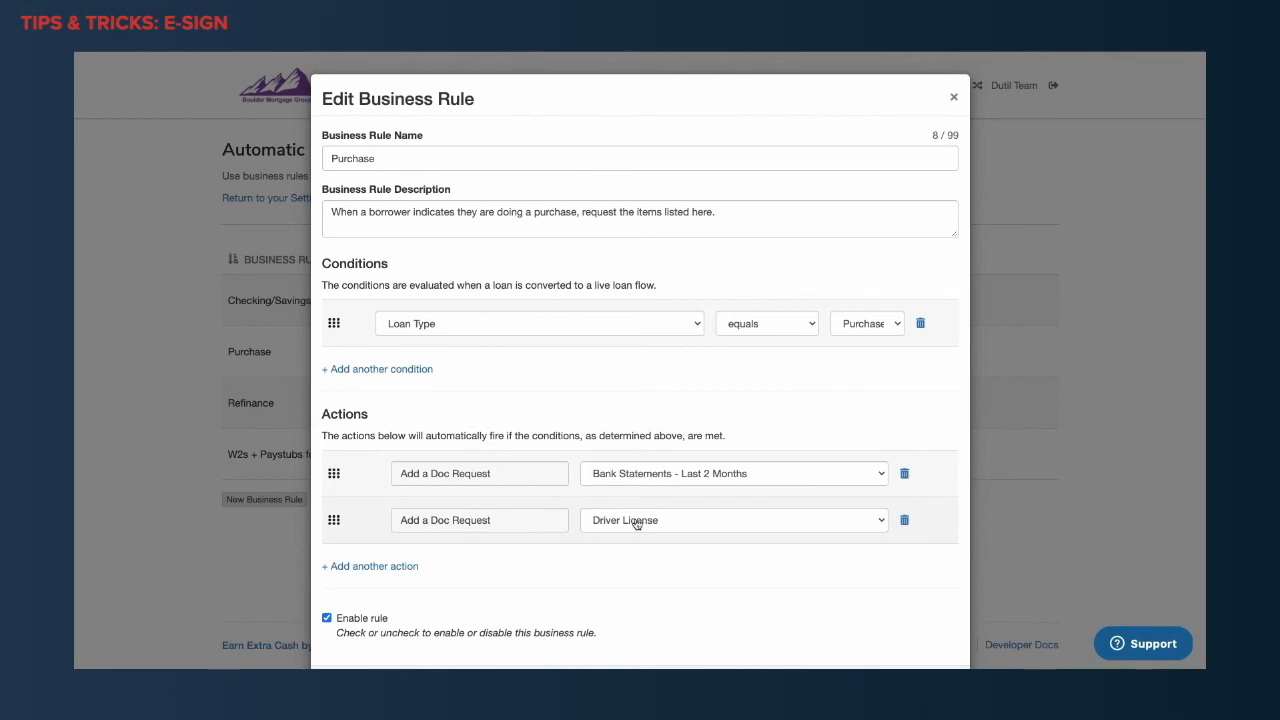
scroll(636, 523, down, 1)
click(370, 500)
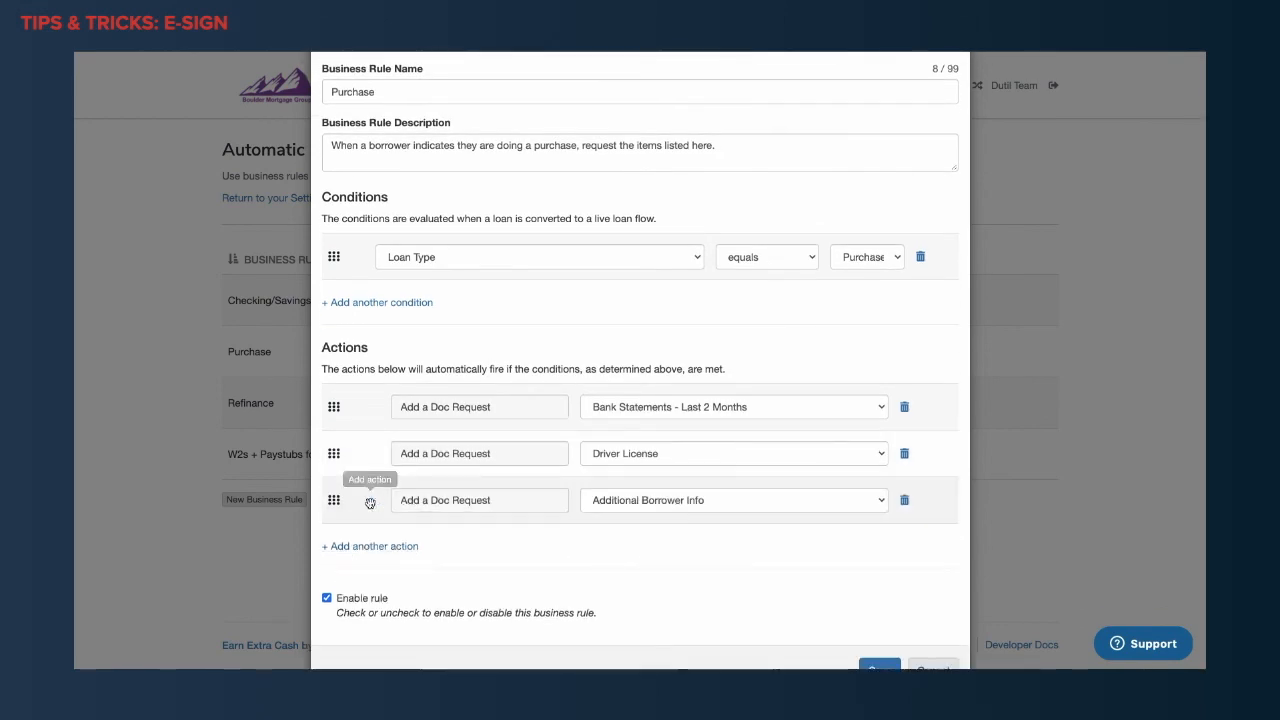
click(668, 510)
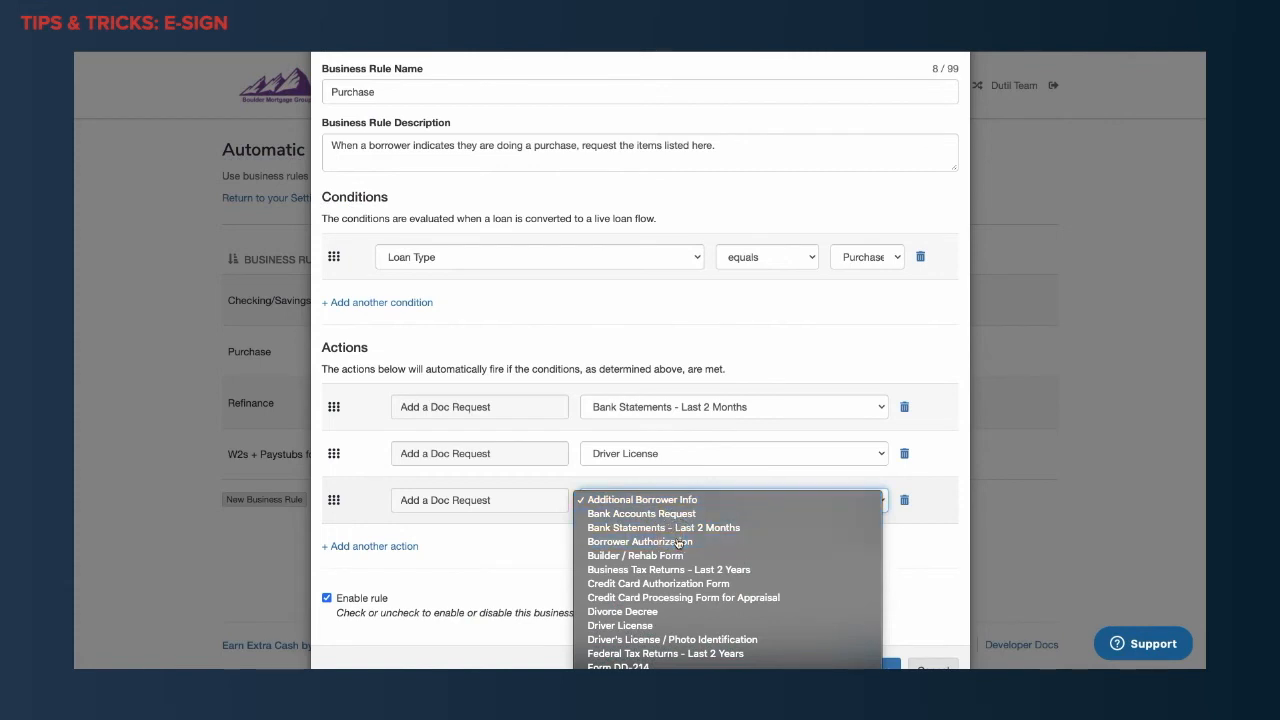
click(678, 542)
scroll(643, 541, up, 1)
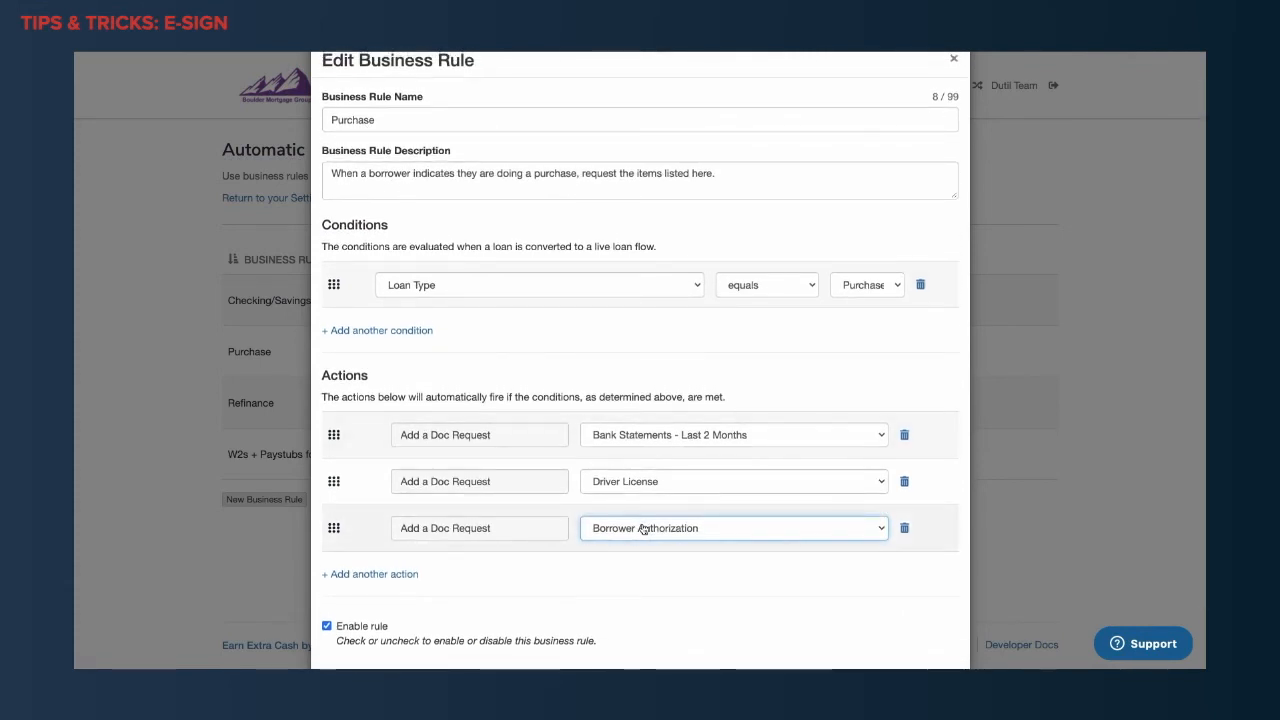
scroll(729, 569, down, 2)
click(884, 641)
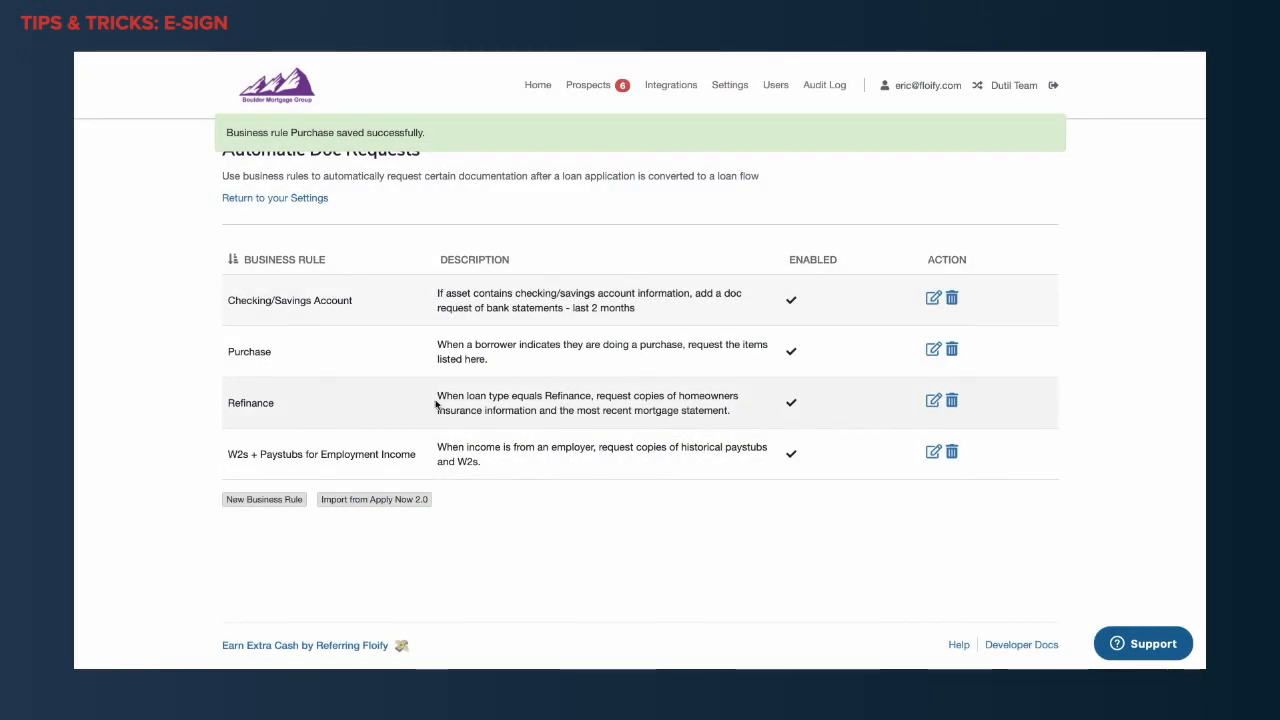
Add a Borrower Authorization doc request as an action of the Refinance business rule and save the rule.
click(933, 401)
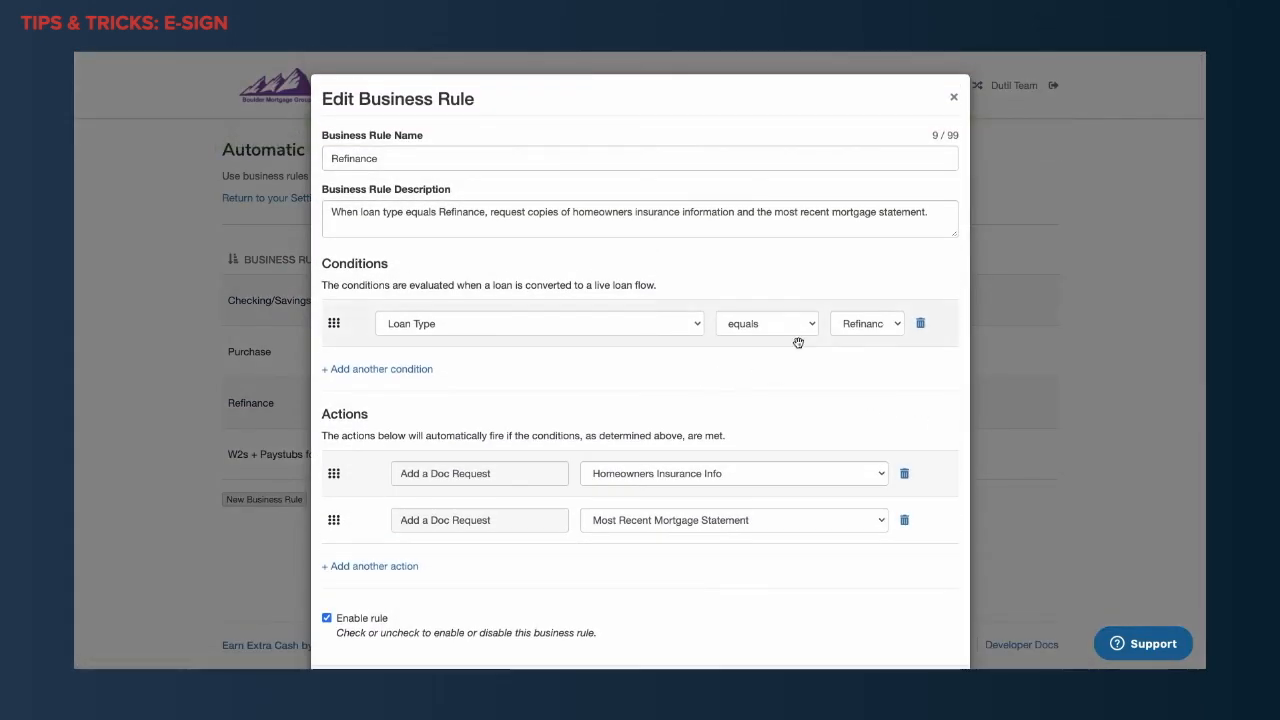
click(406, 567)
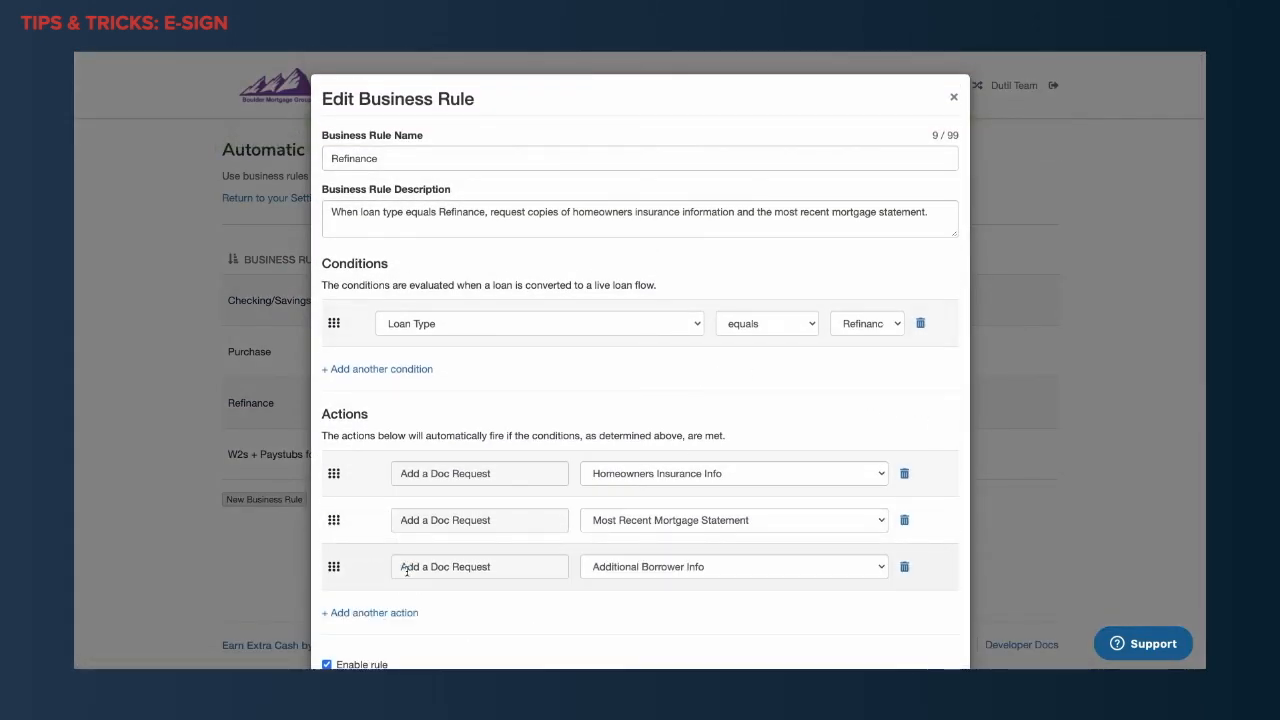
click(657, 580)
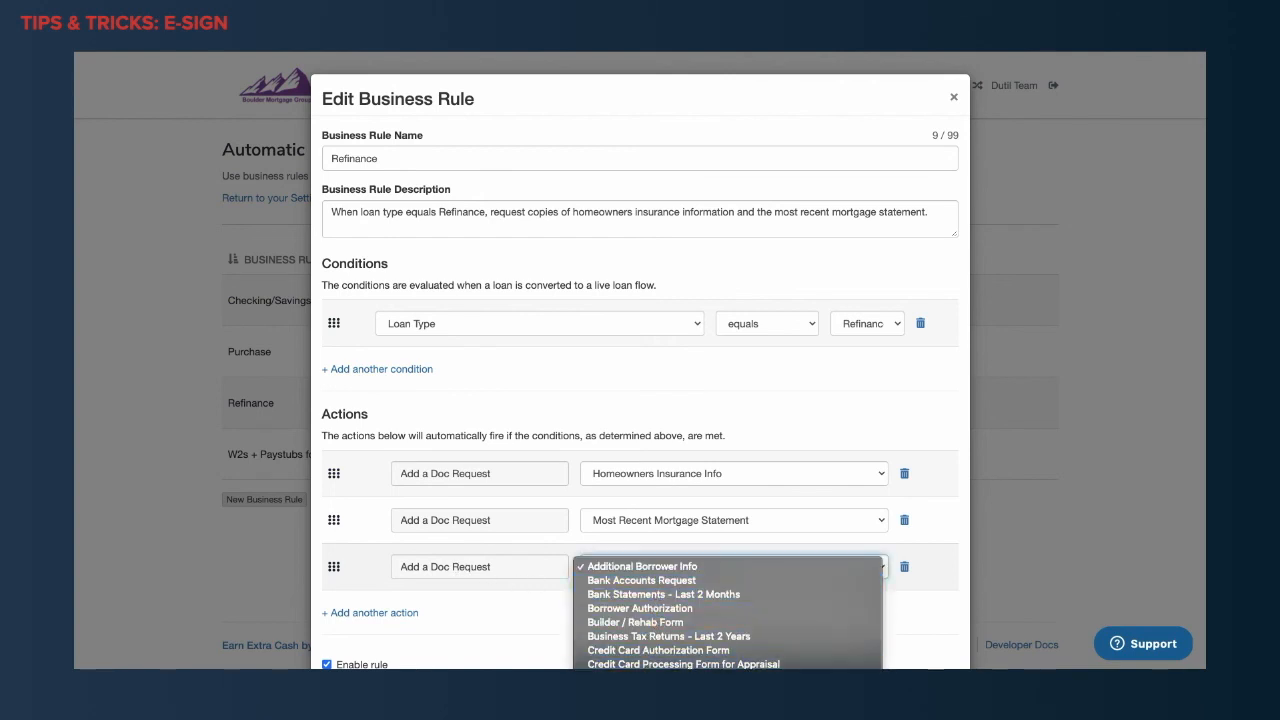
click(650, 608)
scroll(750, 624, down, 2)
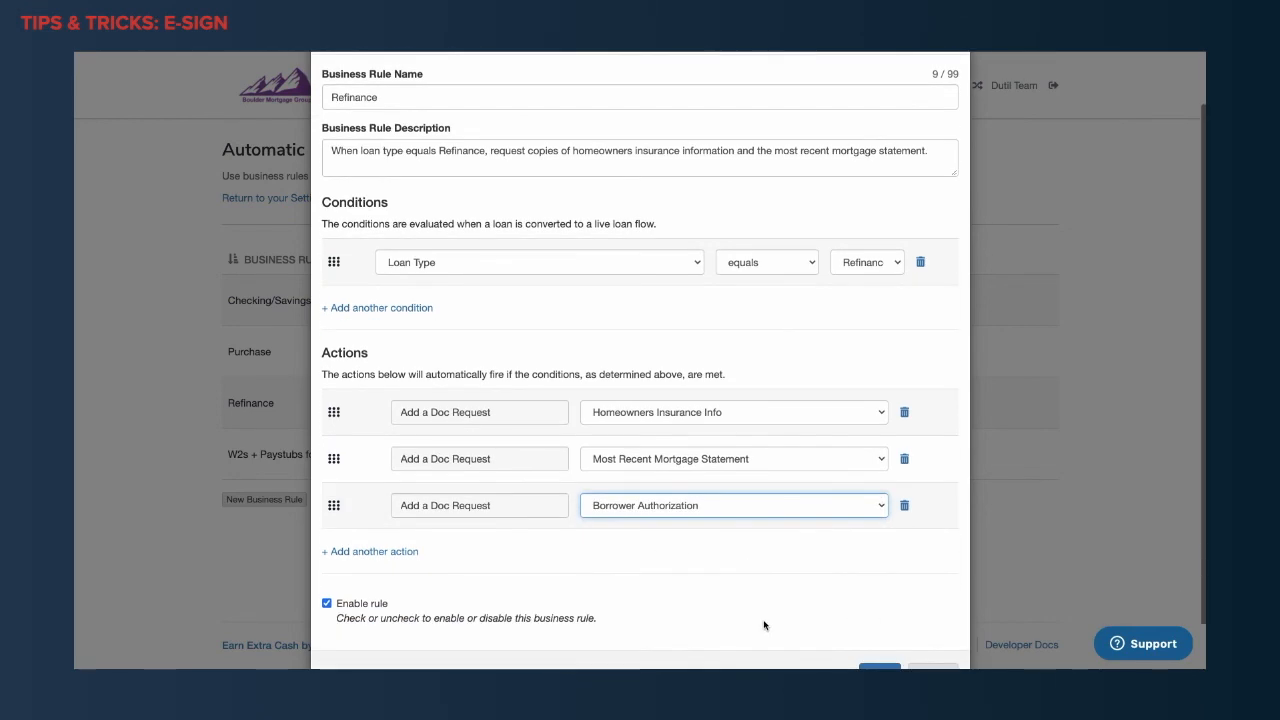
scroll(760, 626, down, 2)
click(878, 618)
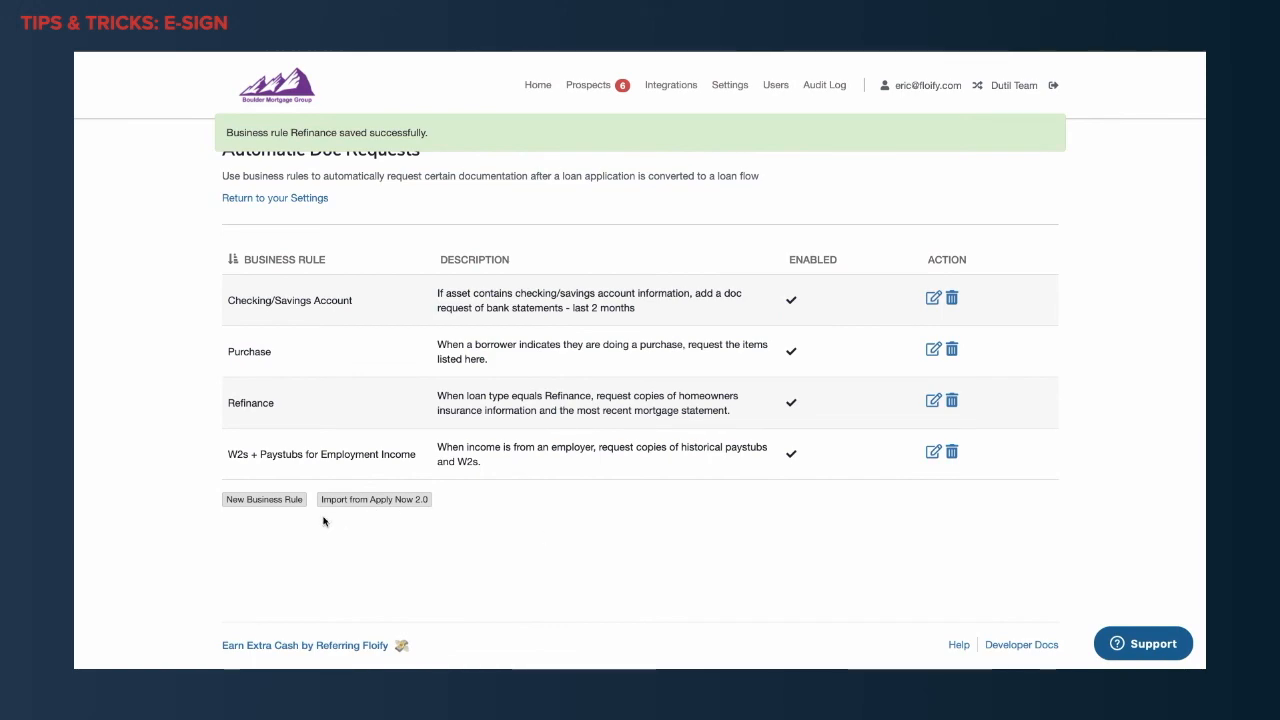
Create a new business rule named Gift with the condition that Asset contains Gift.
click(286, 503)
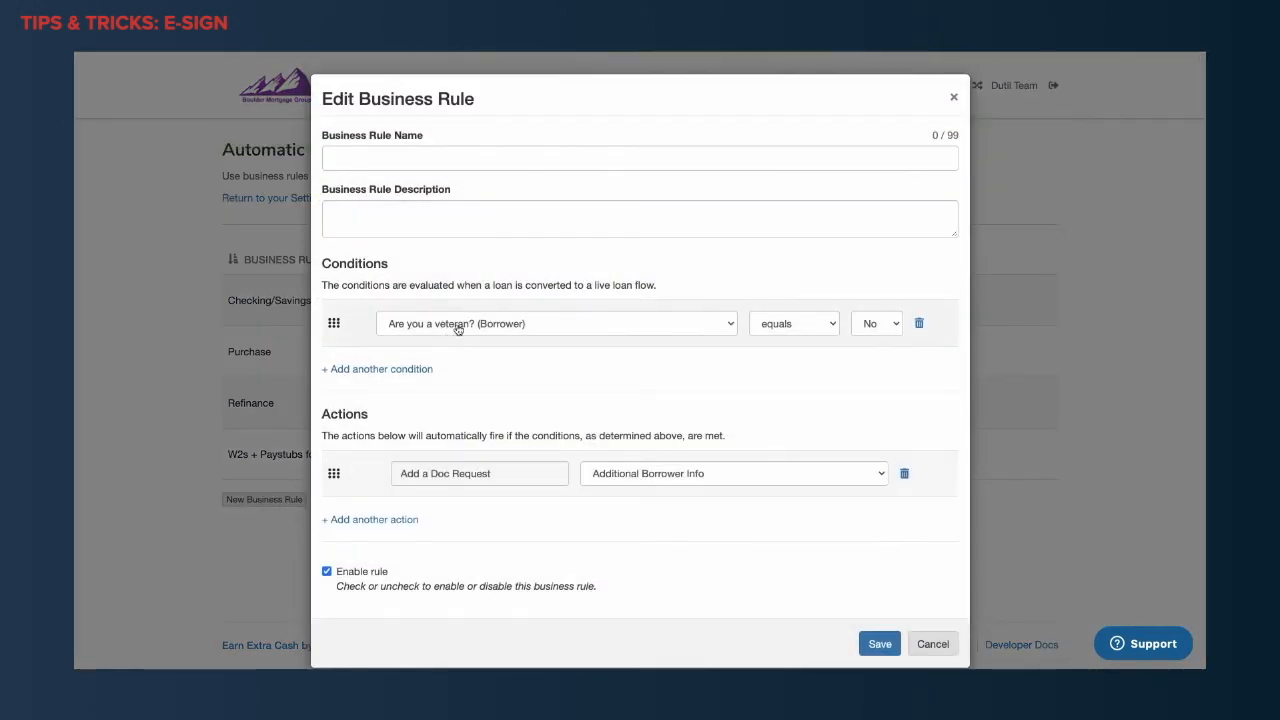
click(419, 163)
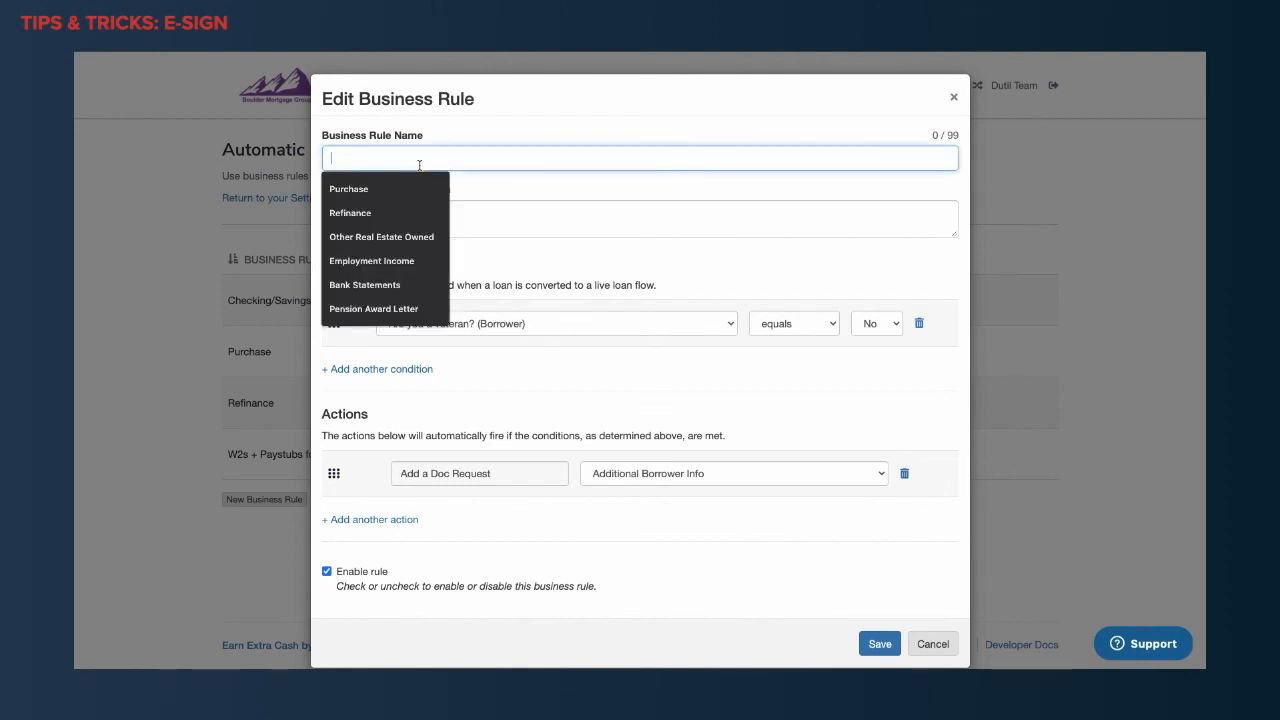
text(Gift)
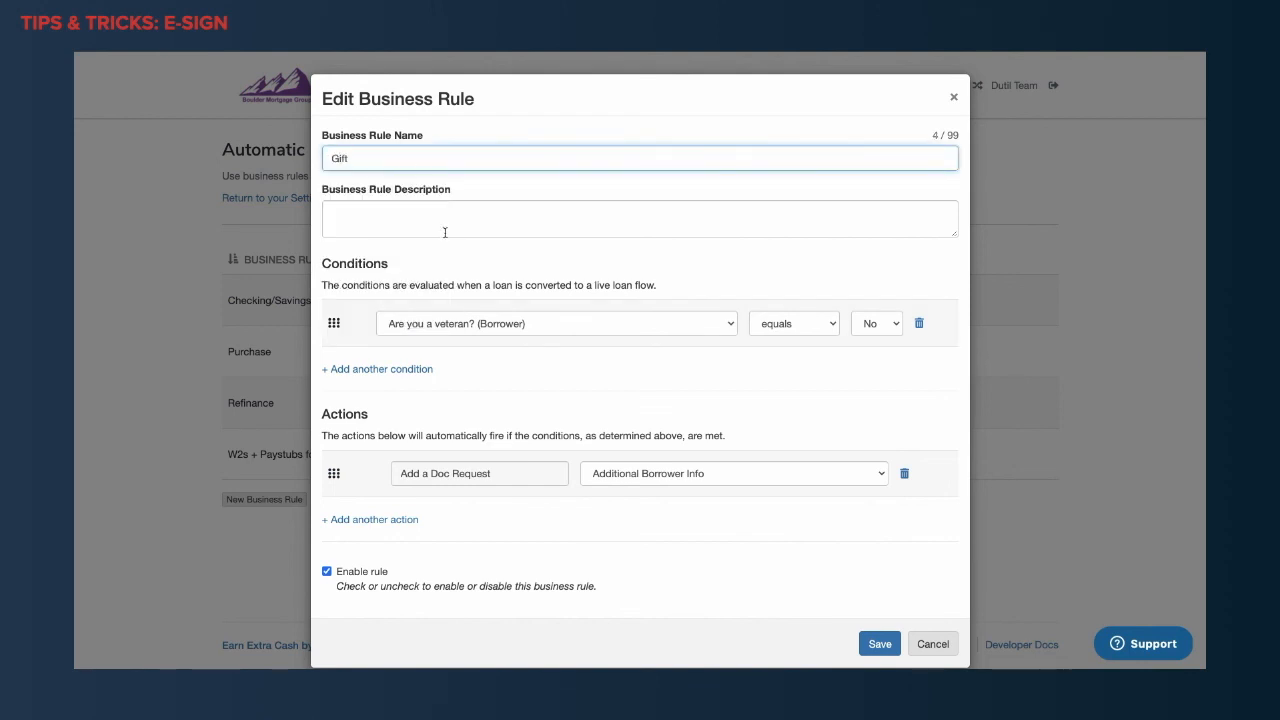
click(487, 329)
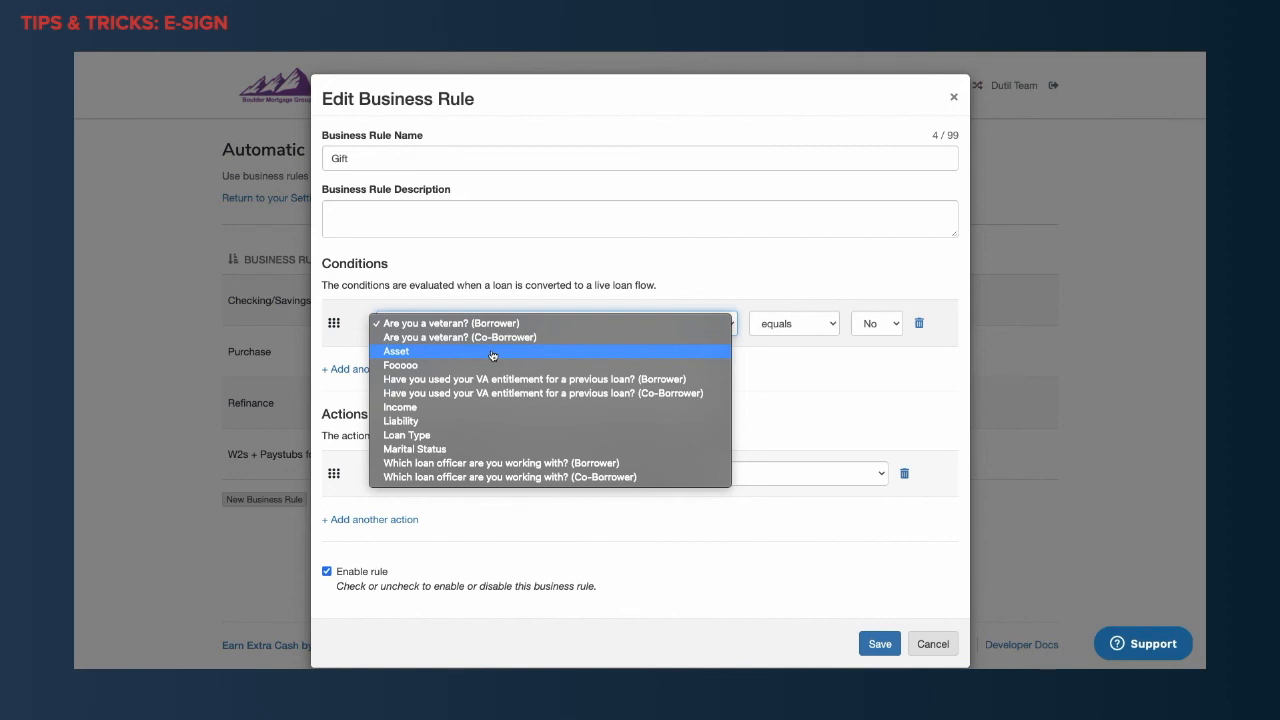
click(492, 356)
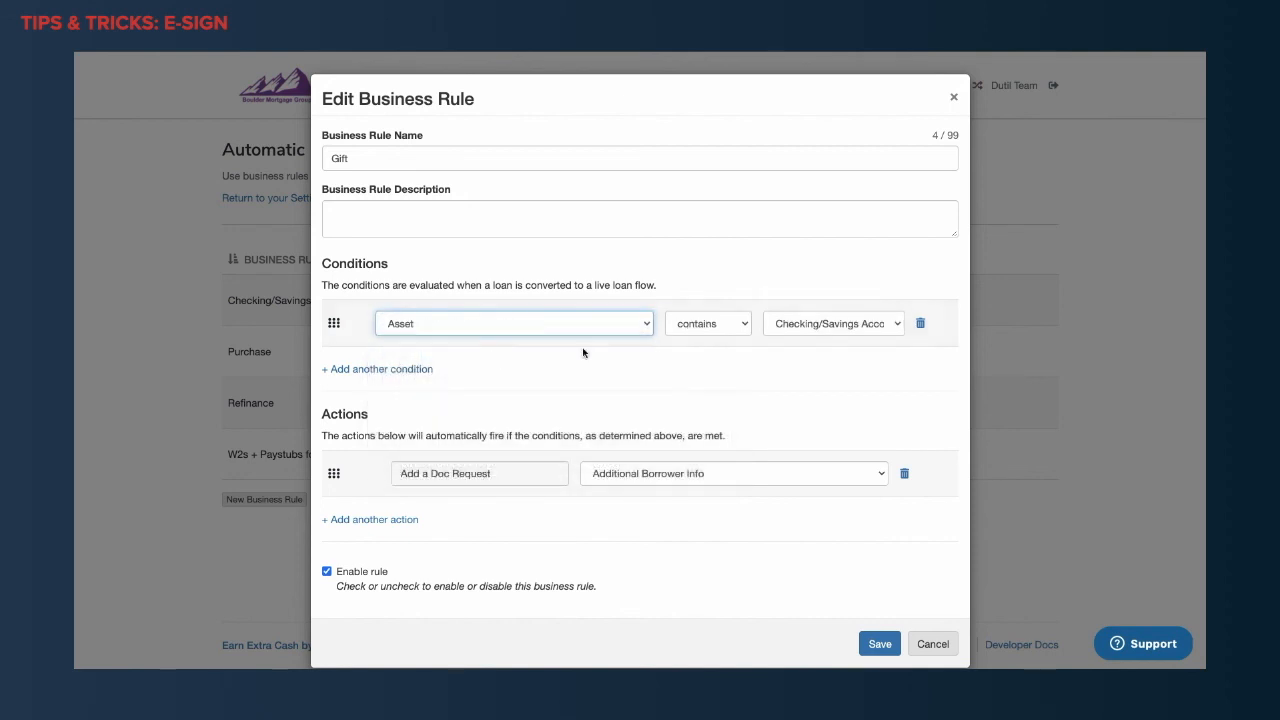
click(801, 334)
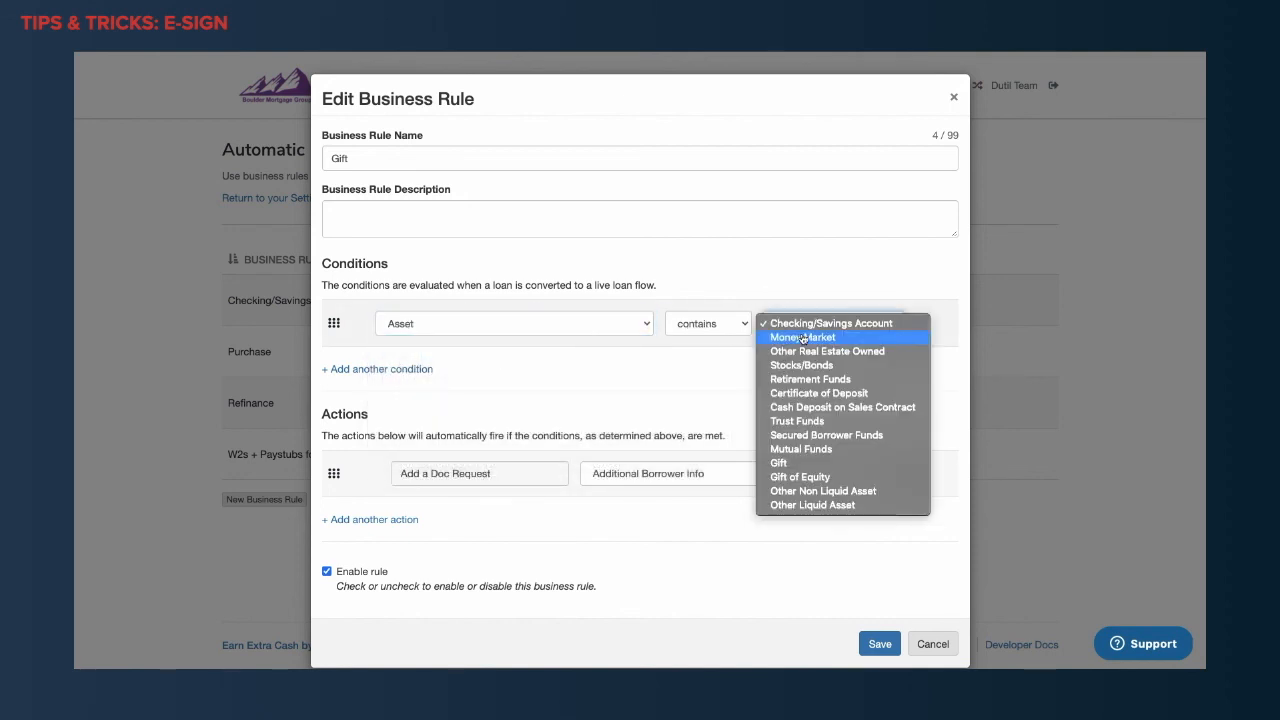
click(806, 463)
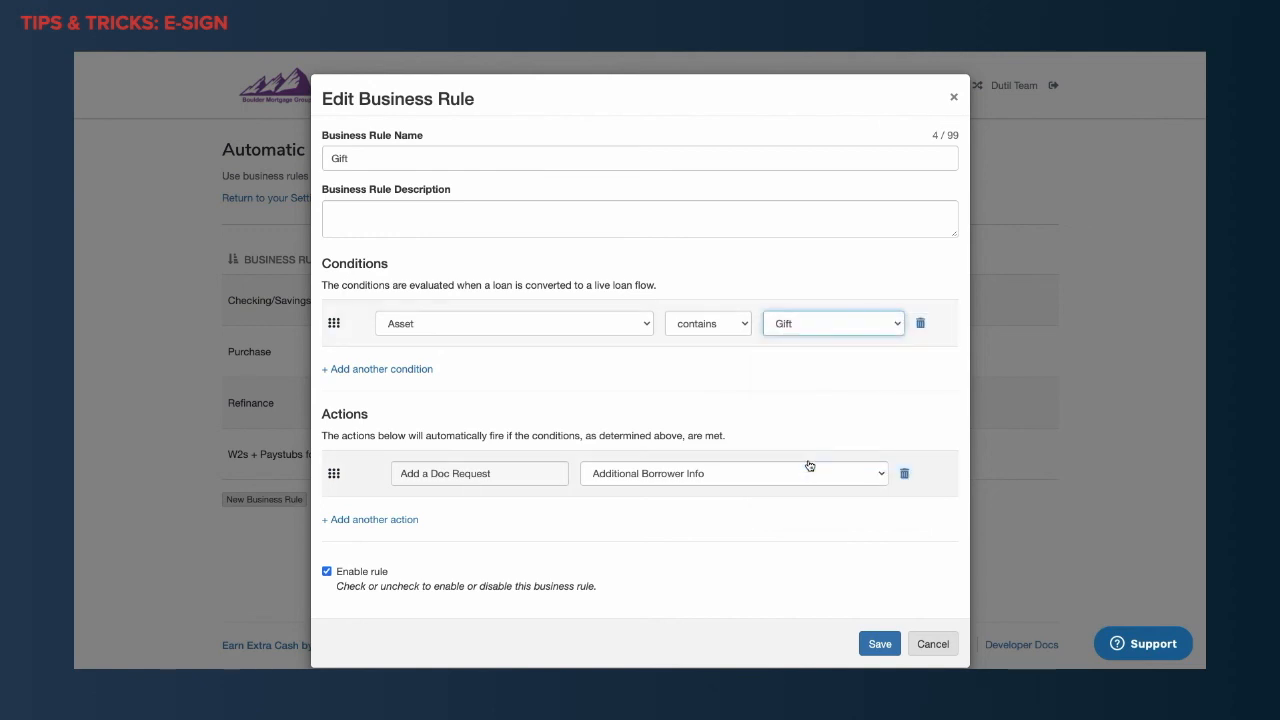
Save the Gift rule with Gift Letter as its doc request action, and return to the home page.
click(616, 477)
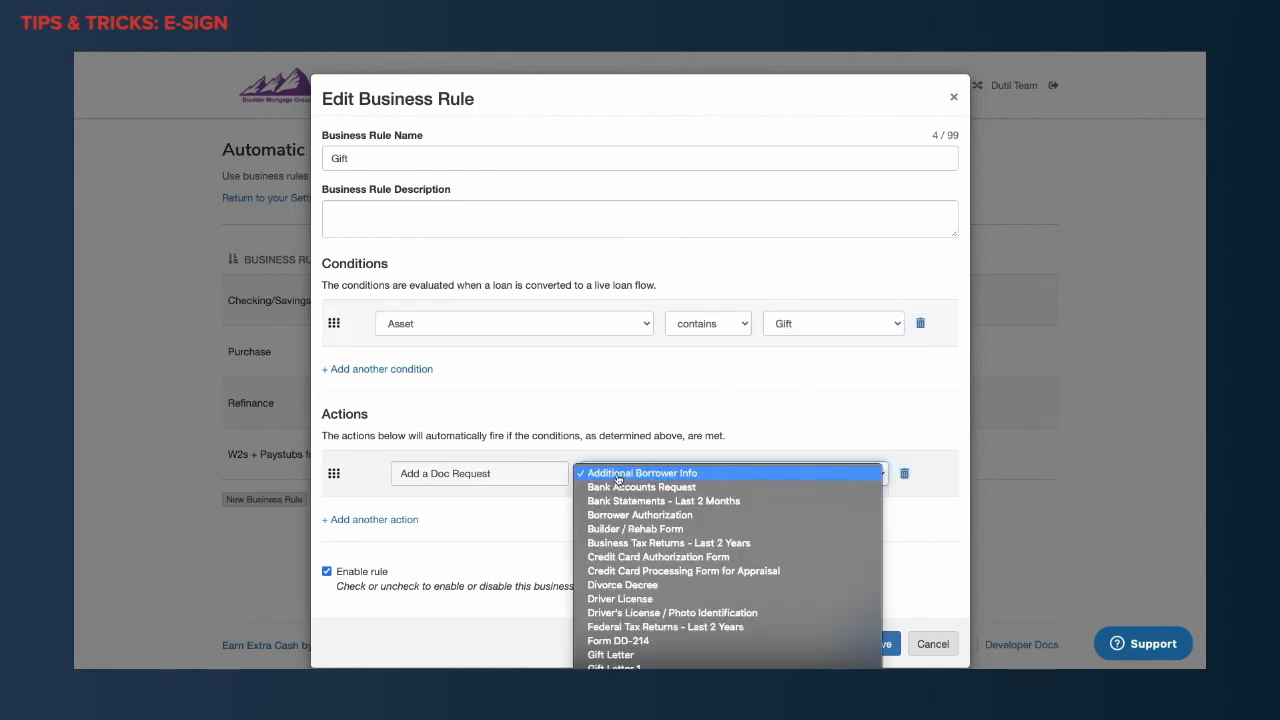
click(632, 655)
click(870, 643)
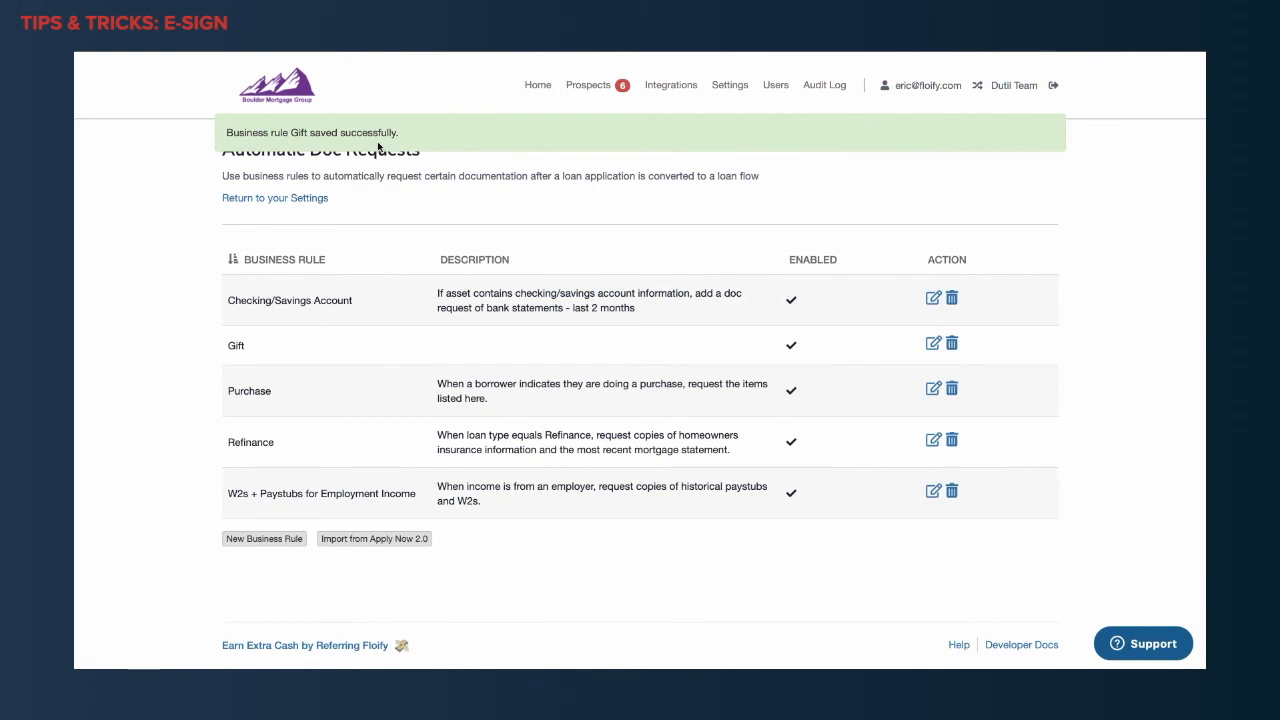
click(539, 89)
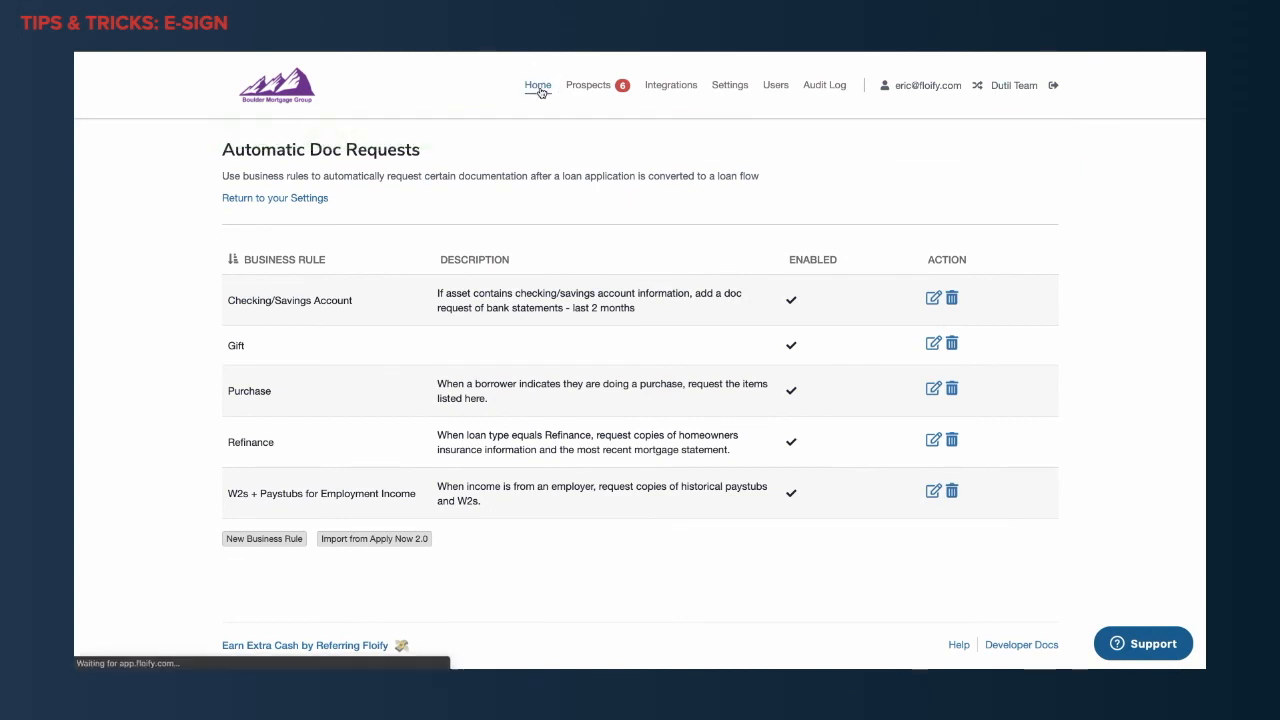